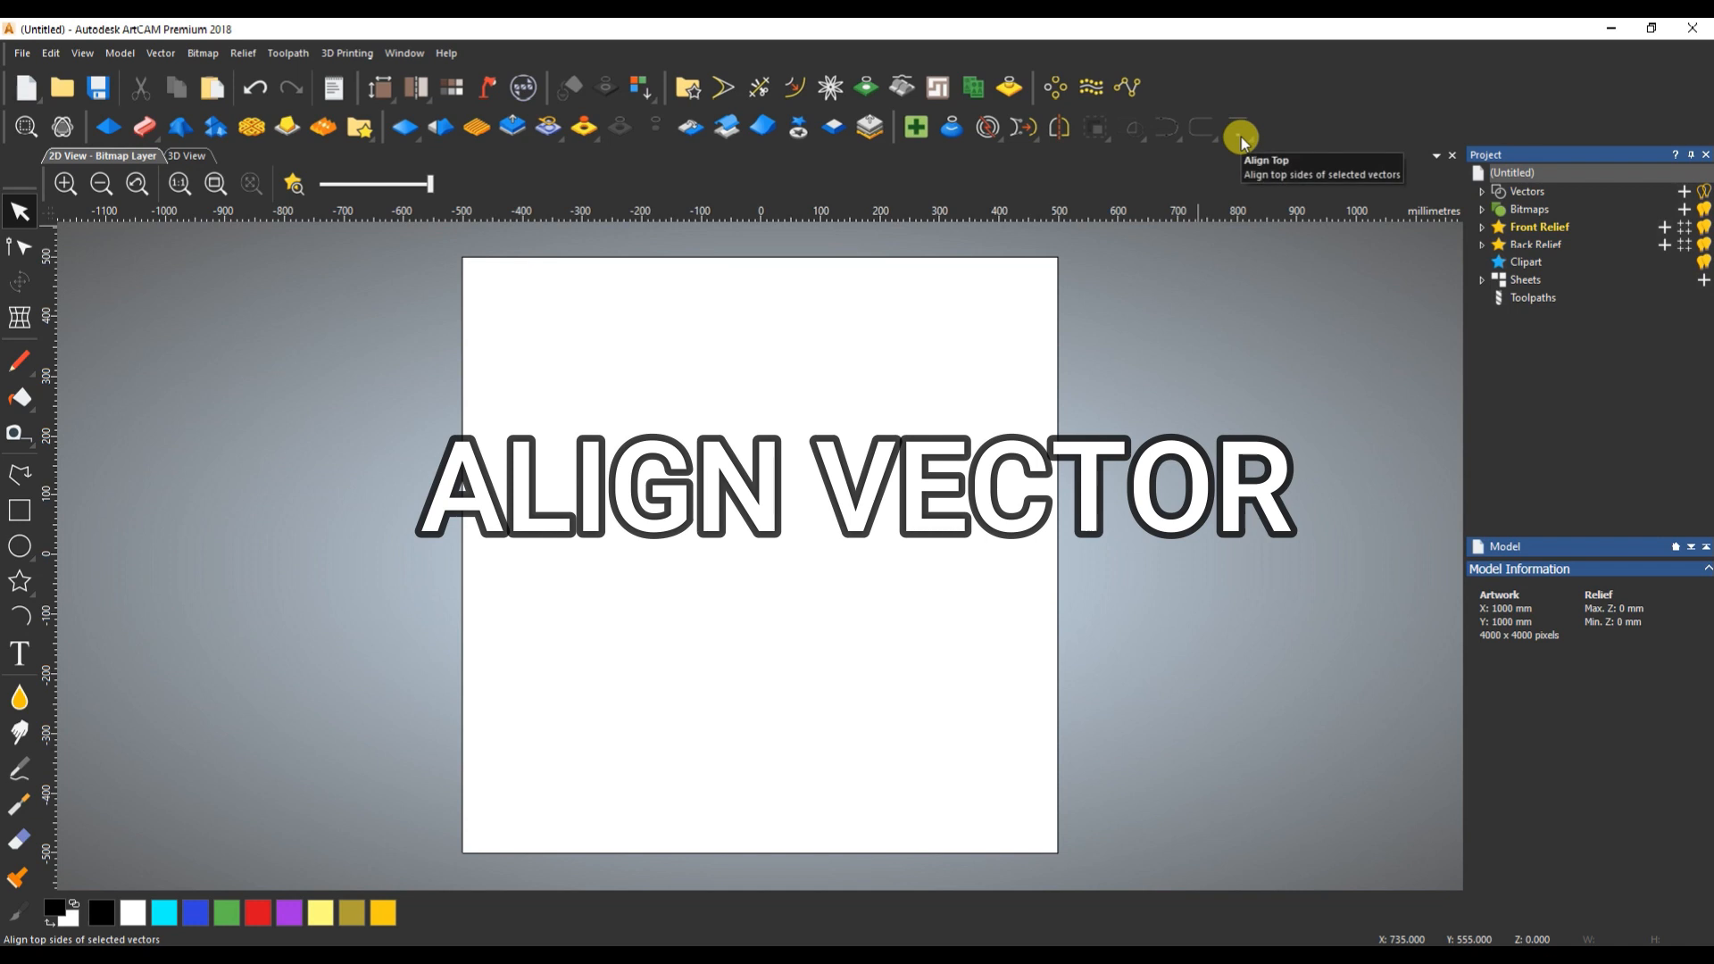
- Draw a vertical polyline about 835.5 mm long near the page's left edge and a horizontal one about 783 mm long near its top edge
left_click(18, 474)
left_click(512, 312)
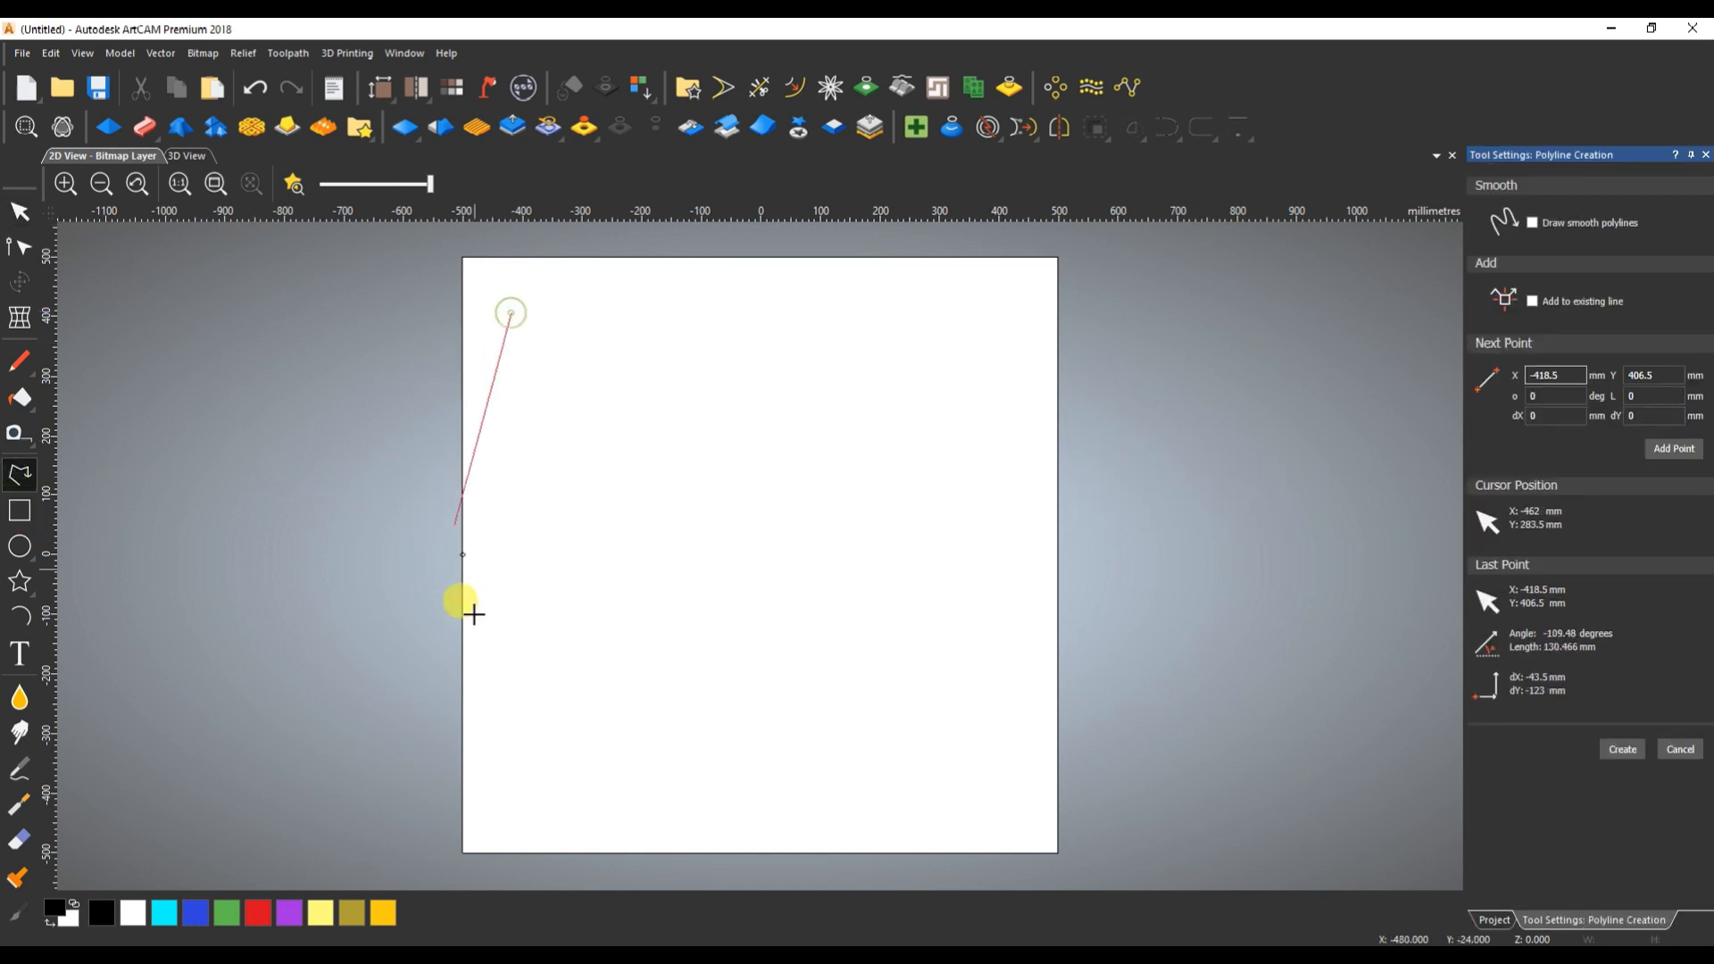
left_click(512, 811)
right_click(511, 810)
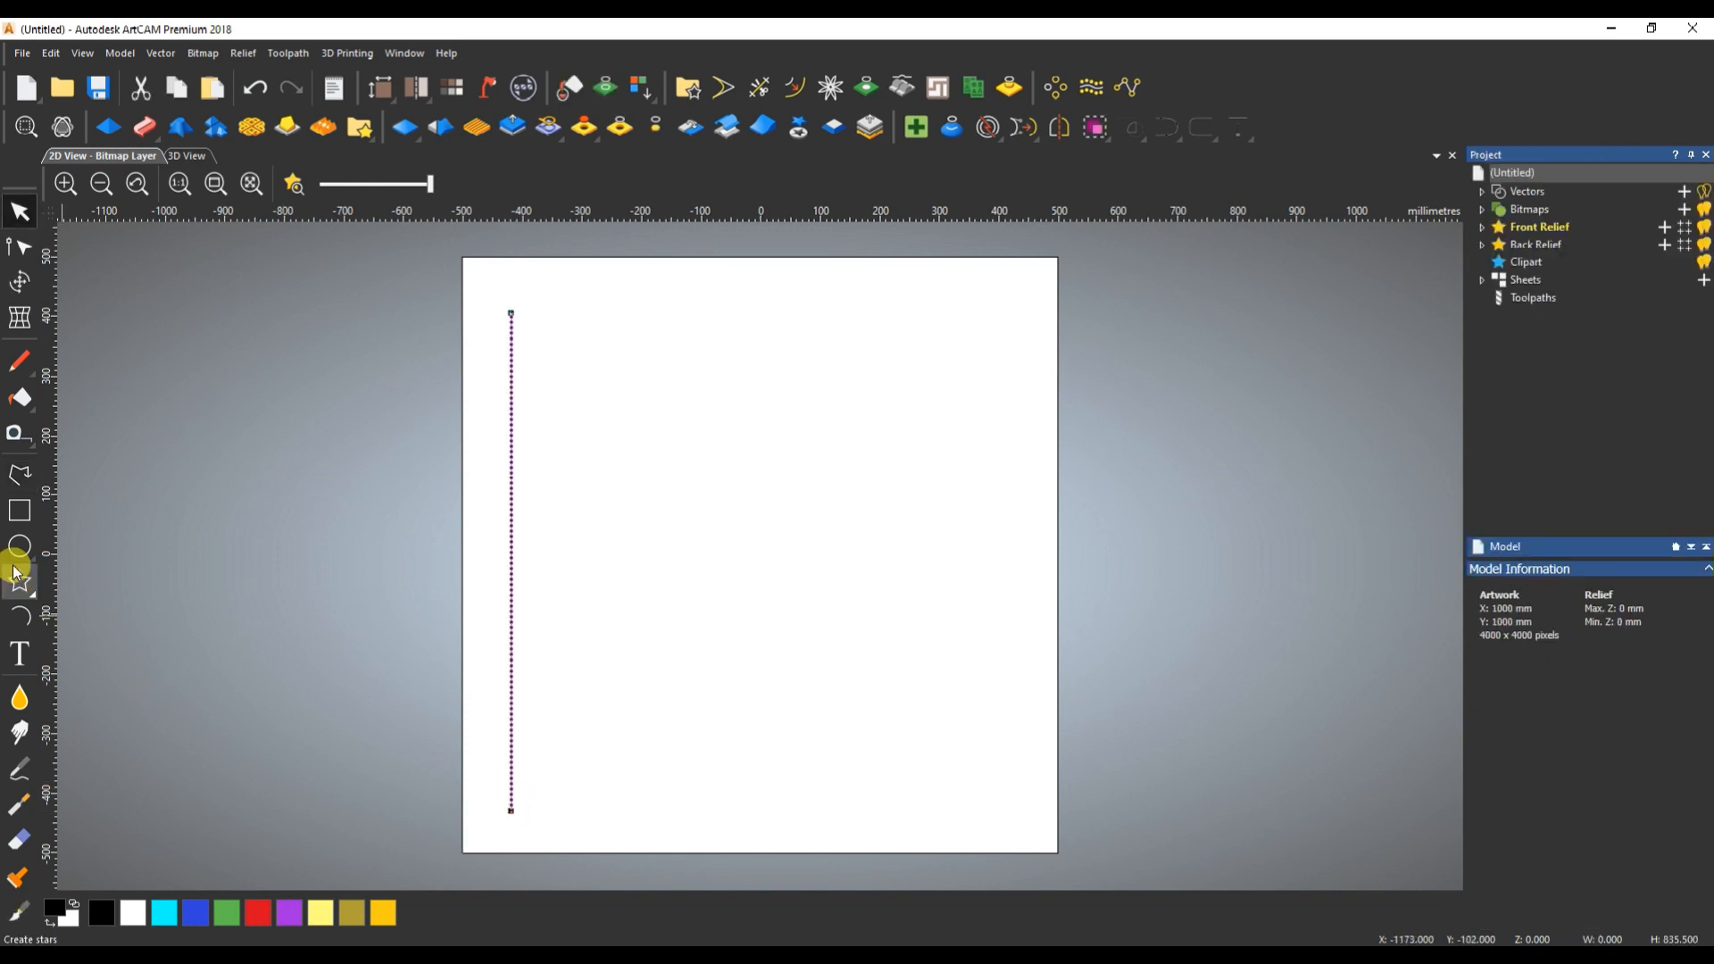
left_click(19, 475)
left_click(529, 290)
left_click(995, 287)
right_click(994, 287)
- Draw a vertical polyline about 849 mm long near the page's right edge and a horizontal one about 775.5 mm long near its bottom edge
left_click(19, 475)
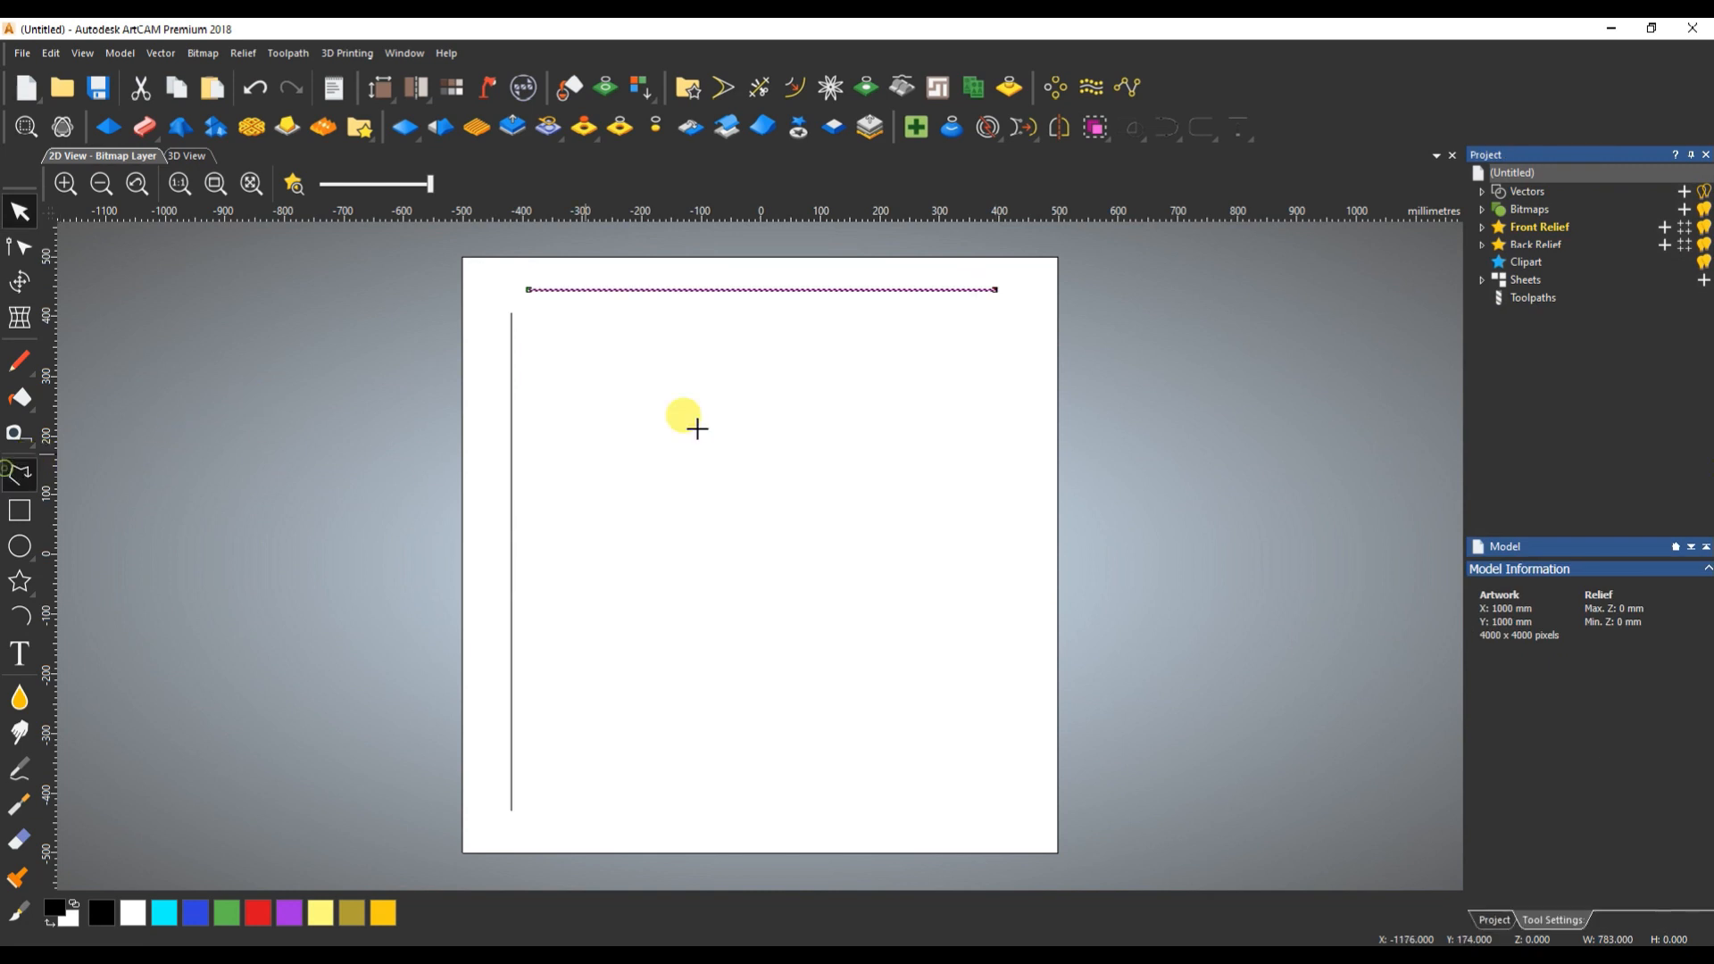
left_click(1011, 310)
left_click(1013, 814)
right_click(1014, 814)
left_click(18, 473)
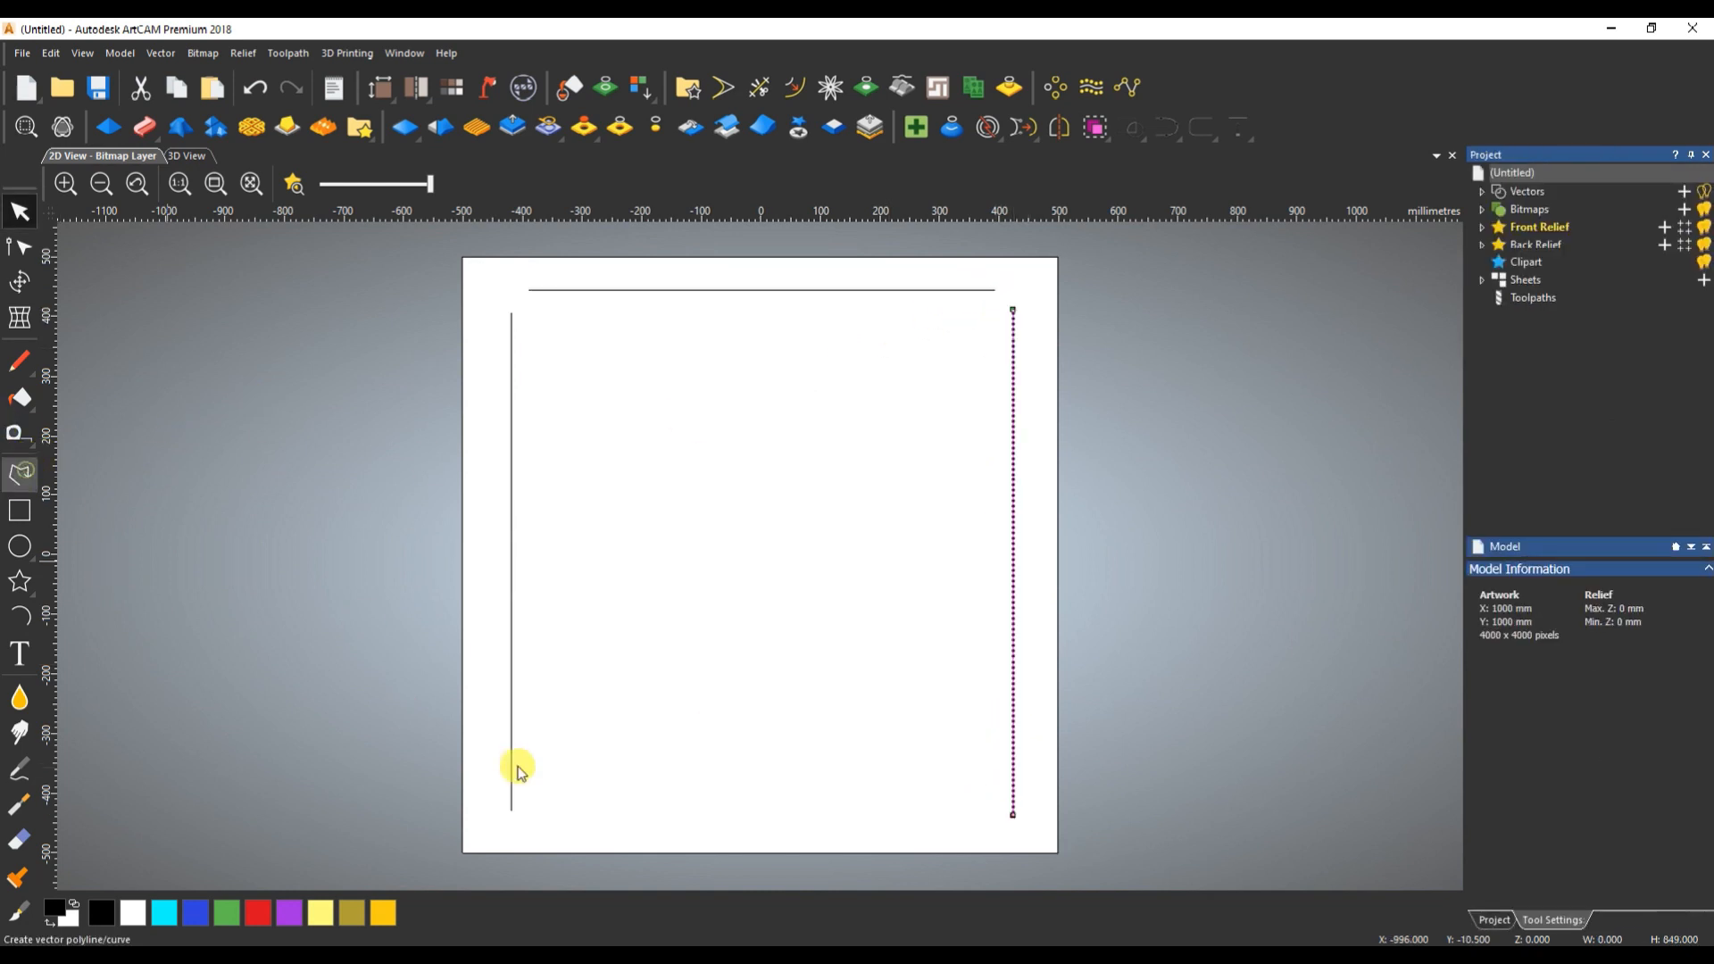
left_click(532, 825)
left_click(994, 825)
right_click(993, 823)
- Draw a rectangle about 120 × 145.5 mm in the page's upper-left area and another about 229.5 × 204 mm near the centre
left_click(19, 510)
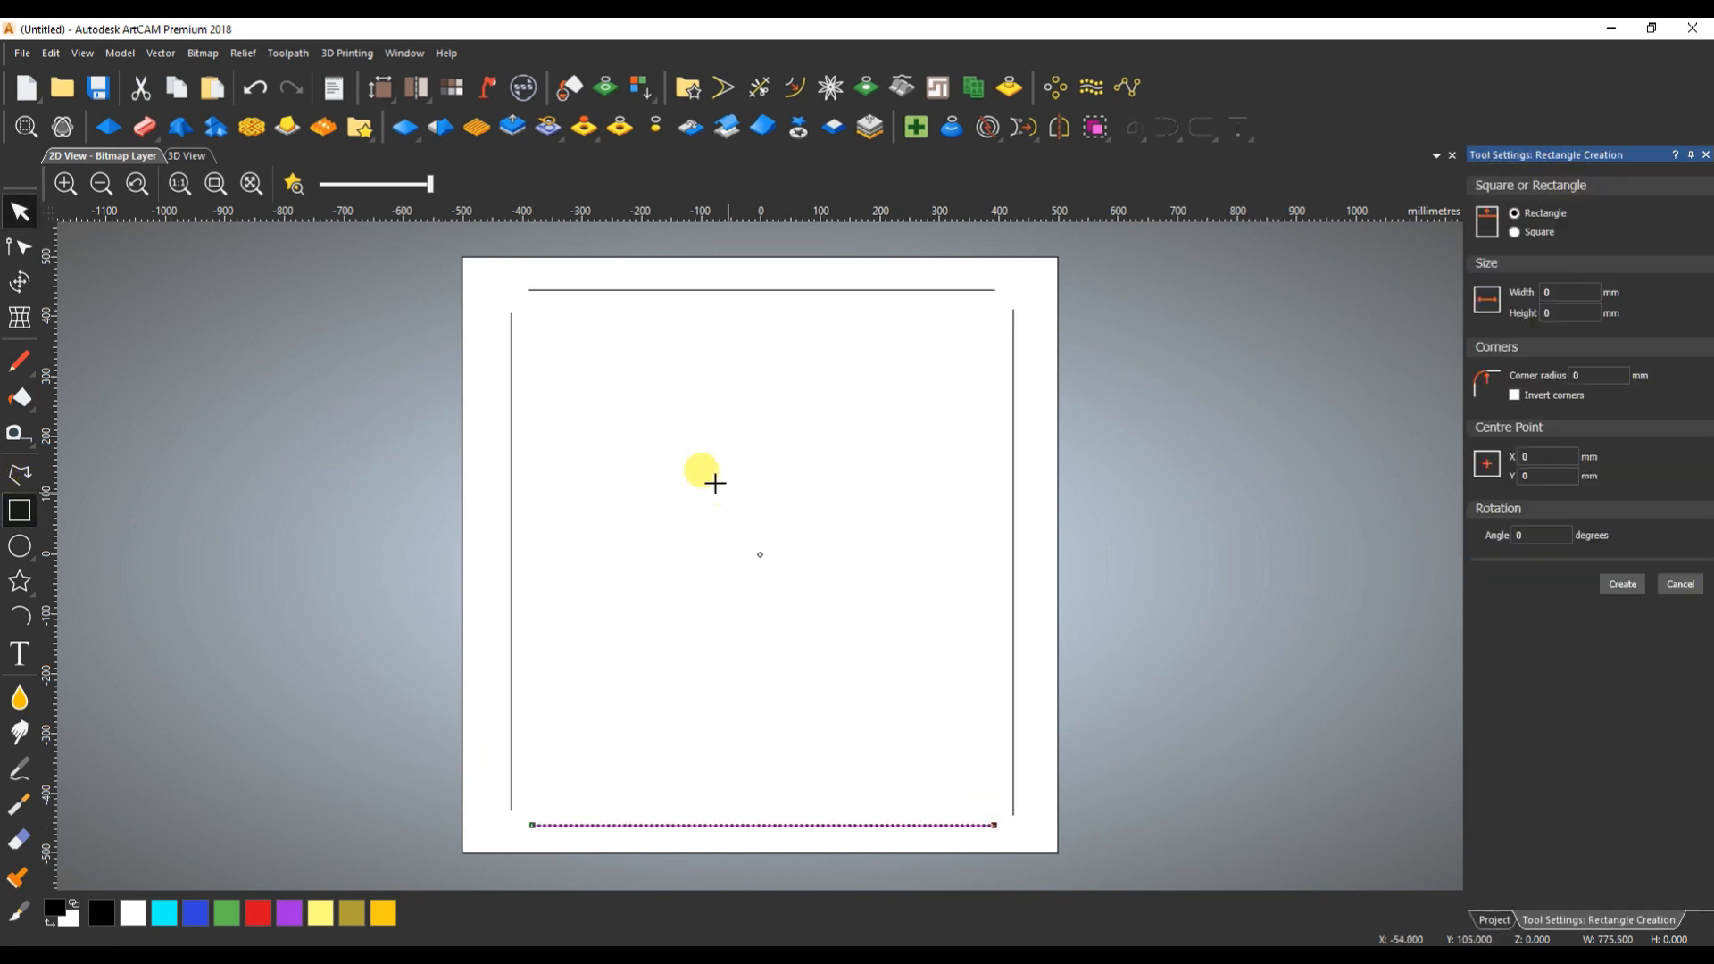
left_click_drag(561, 363, 635, 450)
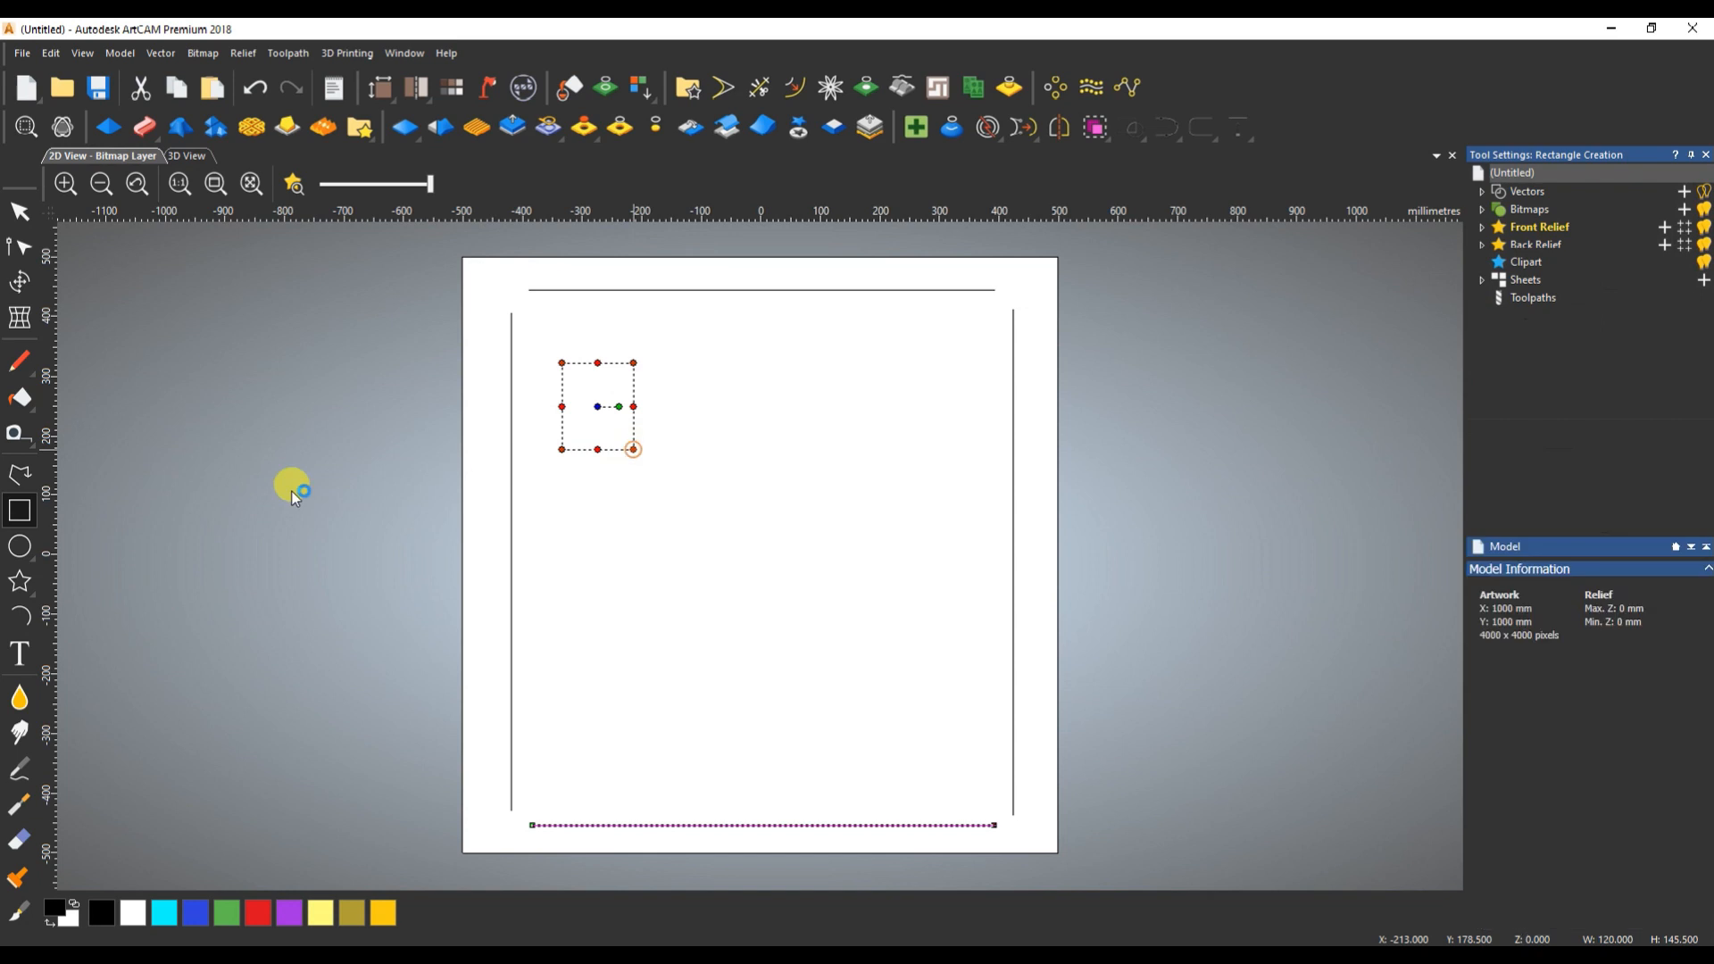
left_click(17, 511)
left_click_drag(640, 527, 777, 647)
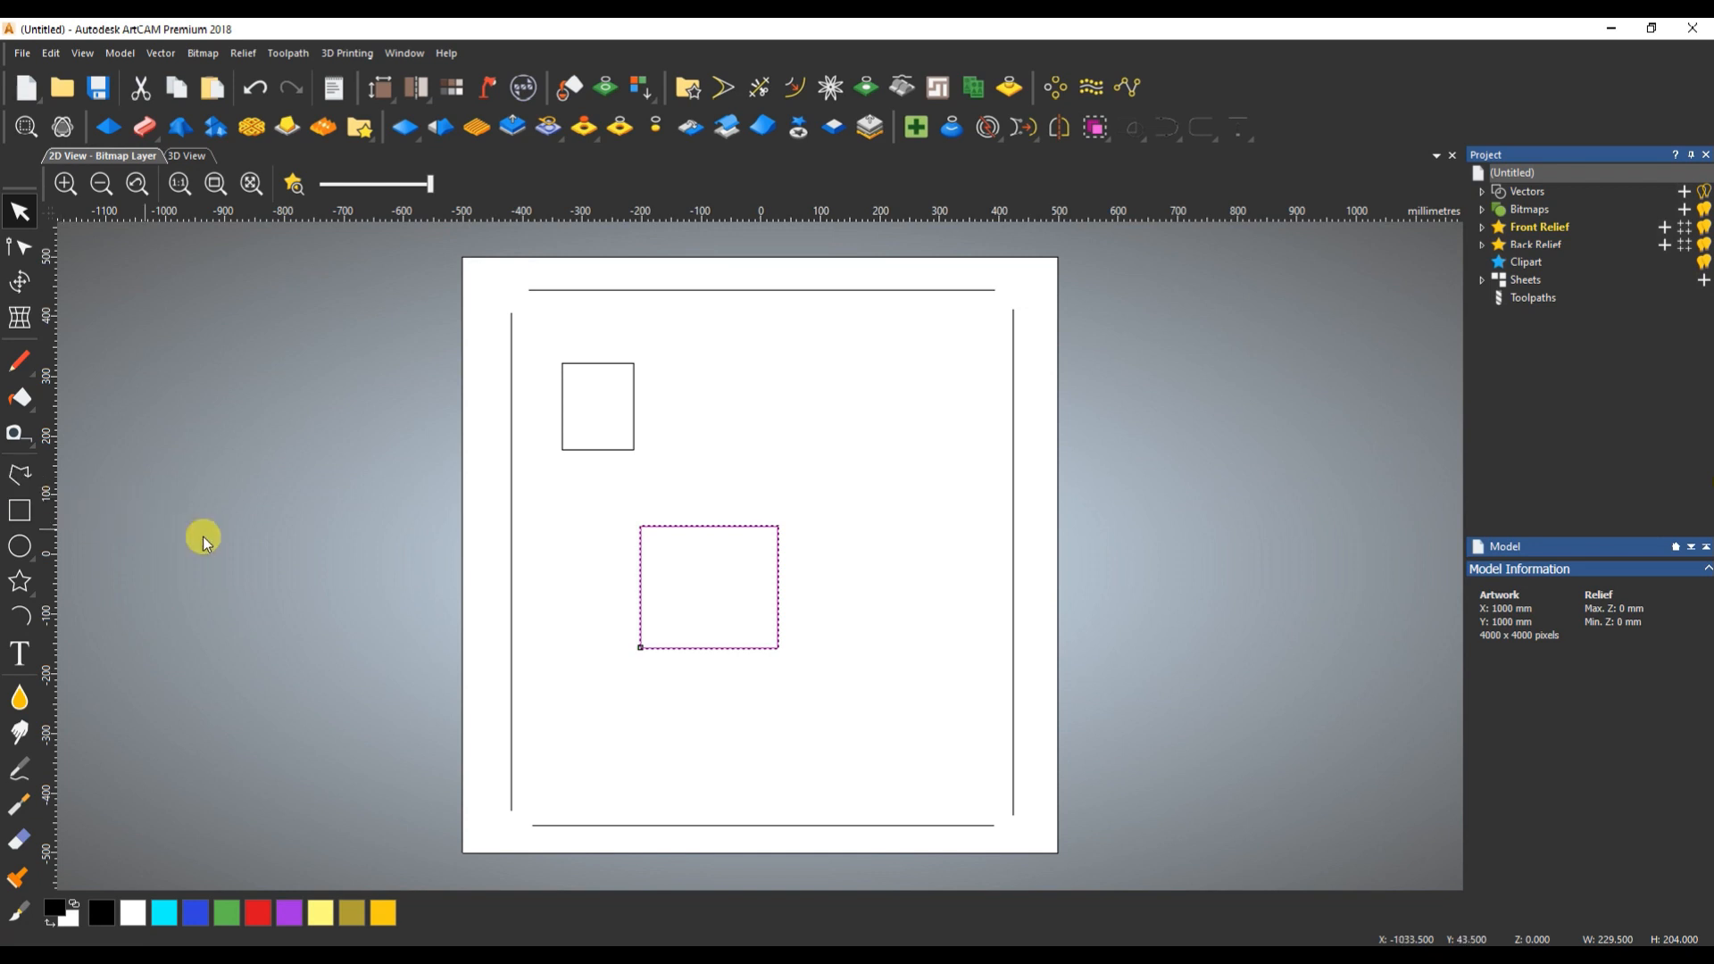
left_click(848, 425)
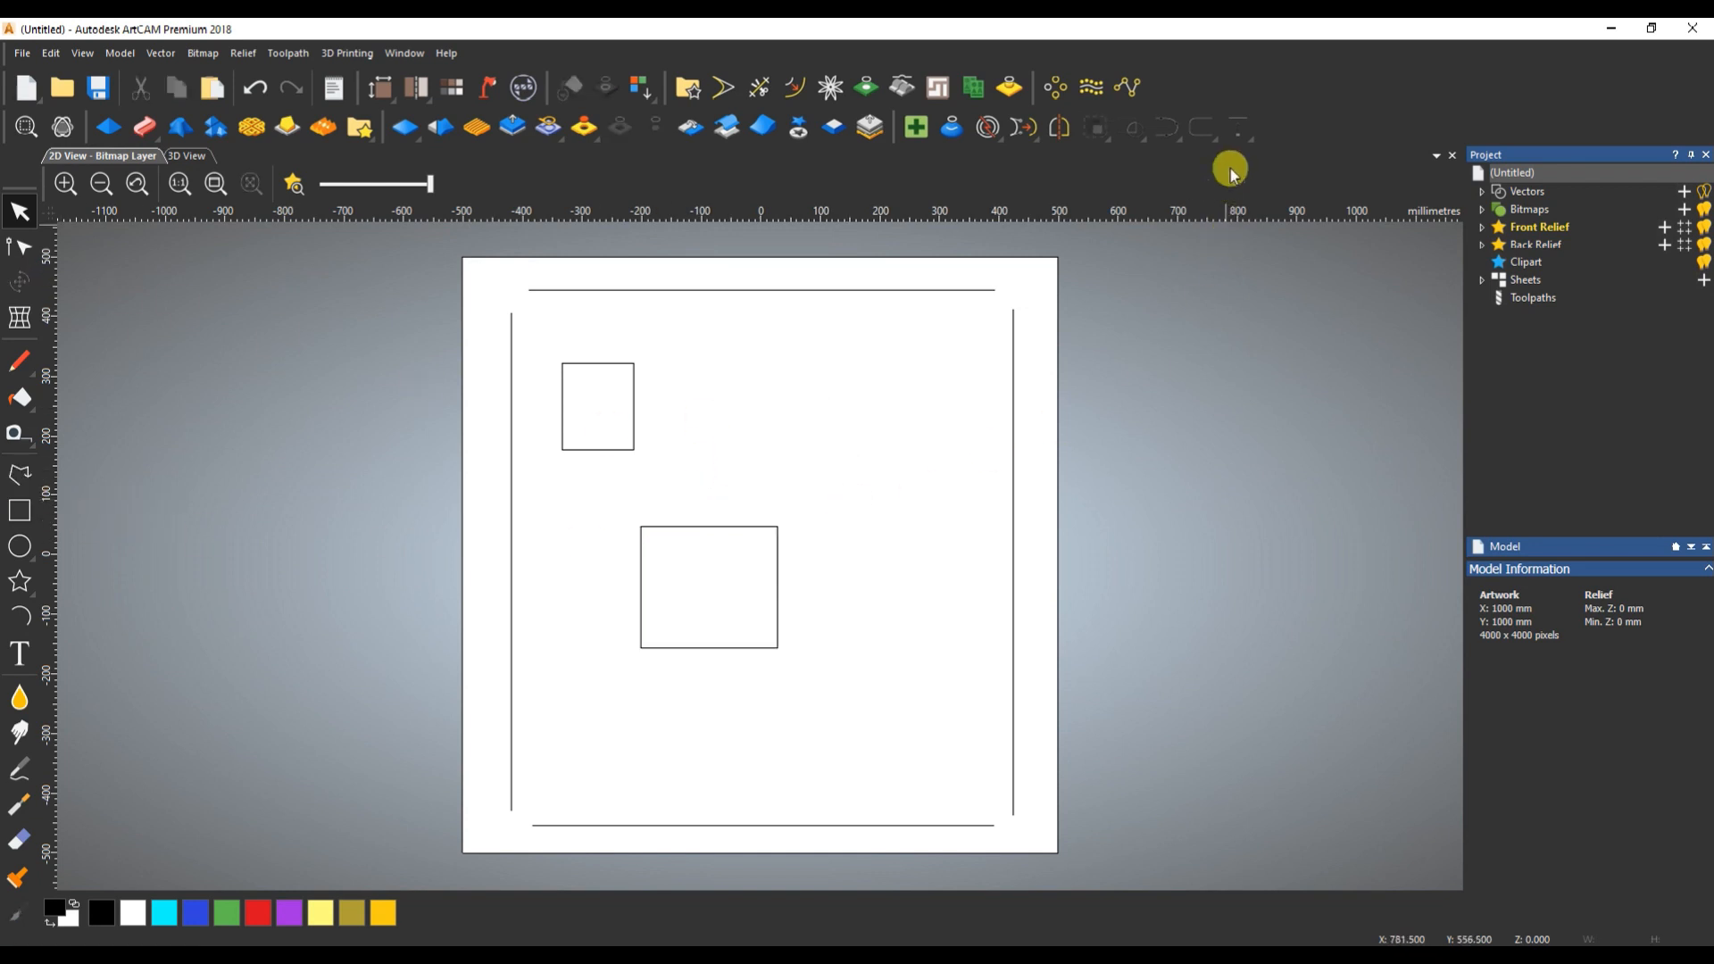
- Examine the vector alignment options with nothing selected, with only the larger rectangle, and with the larger rectangle plus the right-hand line
left_click(1236, 134)
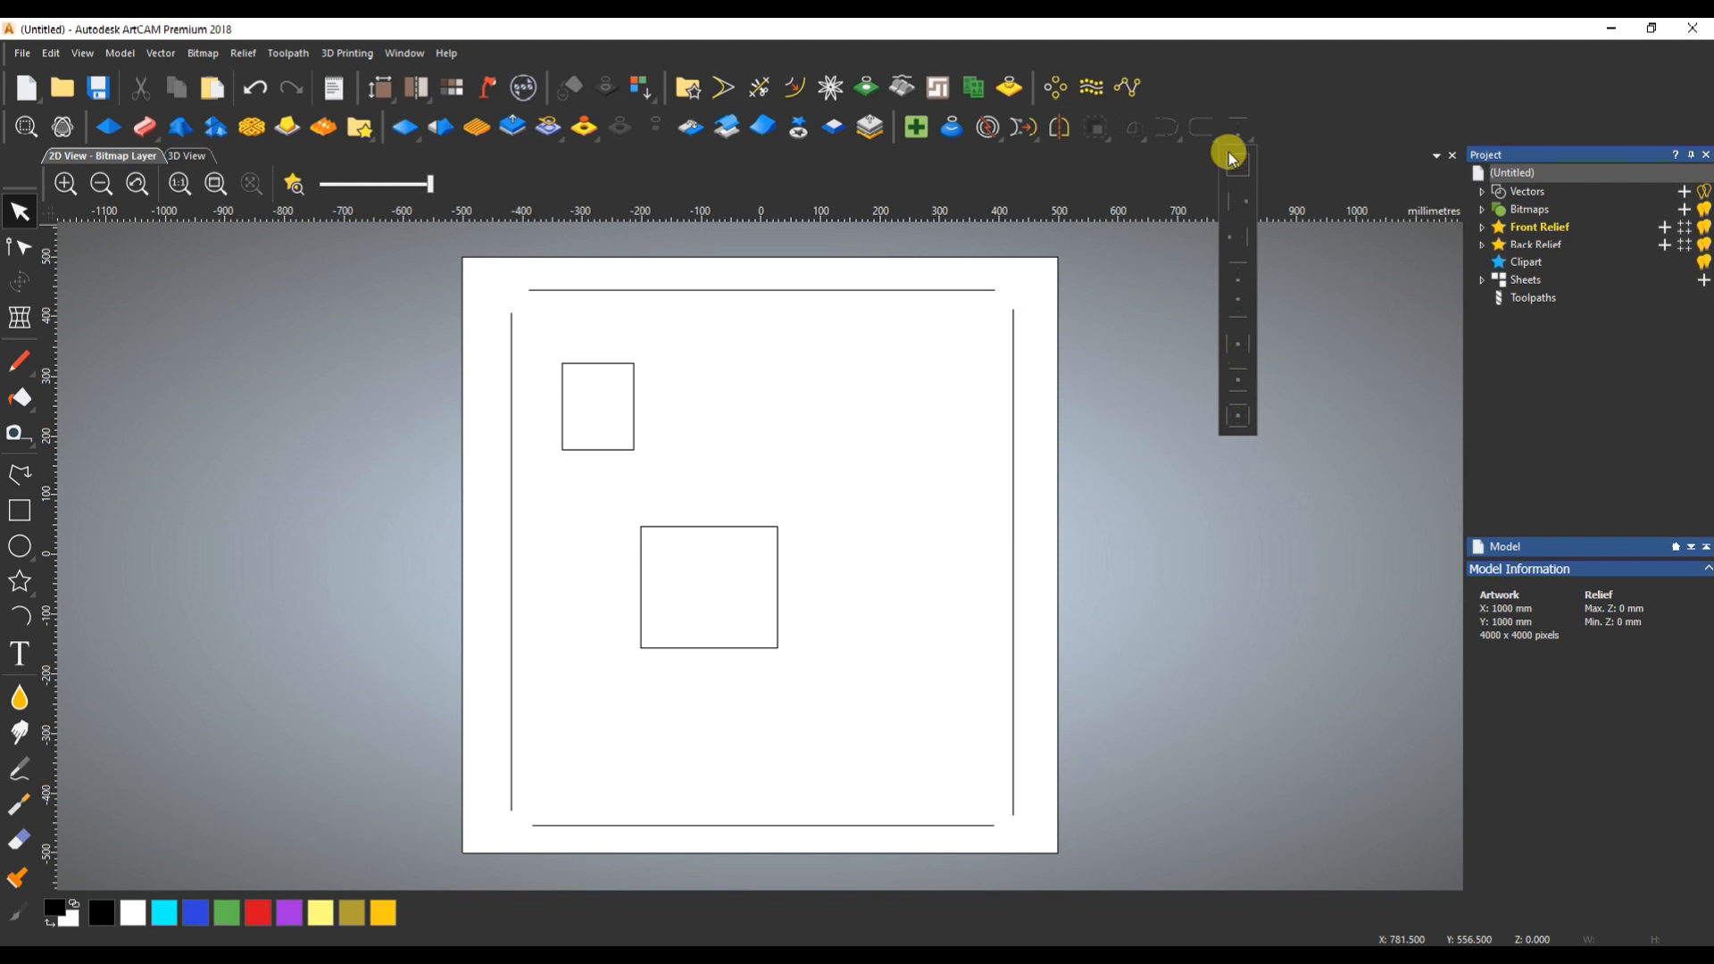
left_click(836, 446)
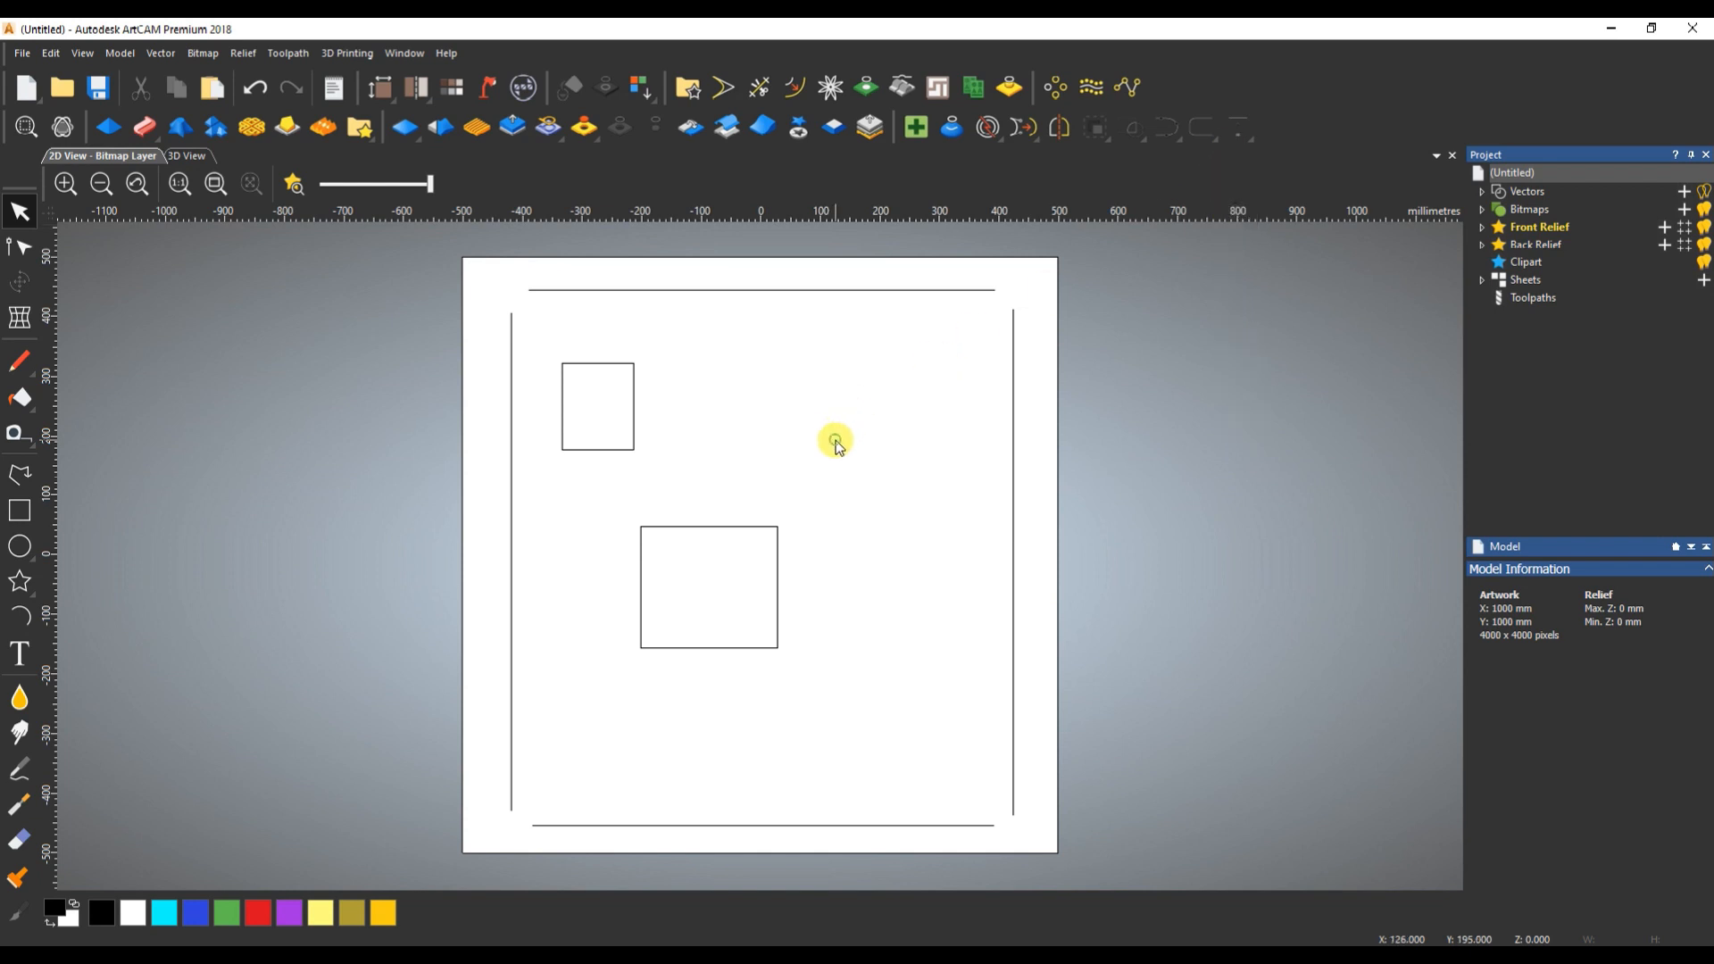
left_click_drag(819, 465, 719, 593)
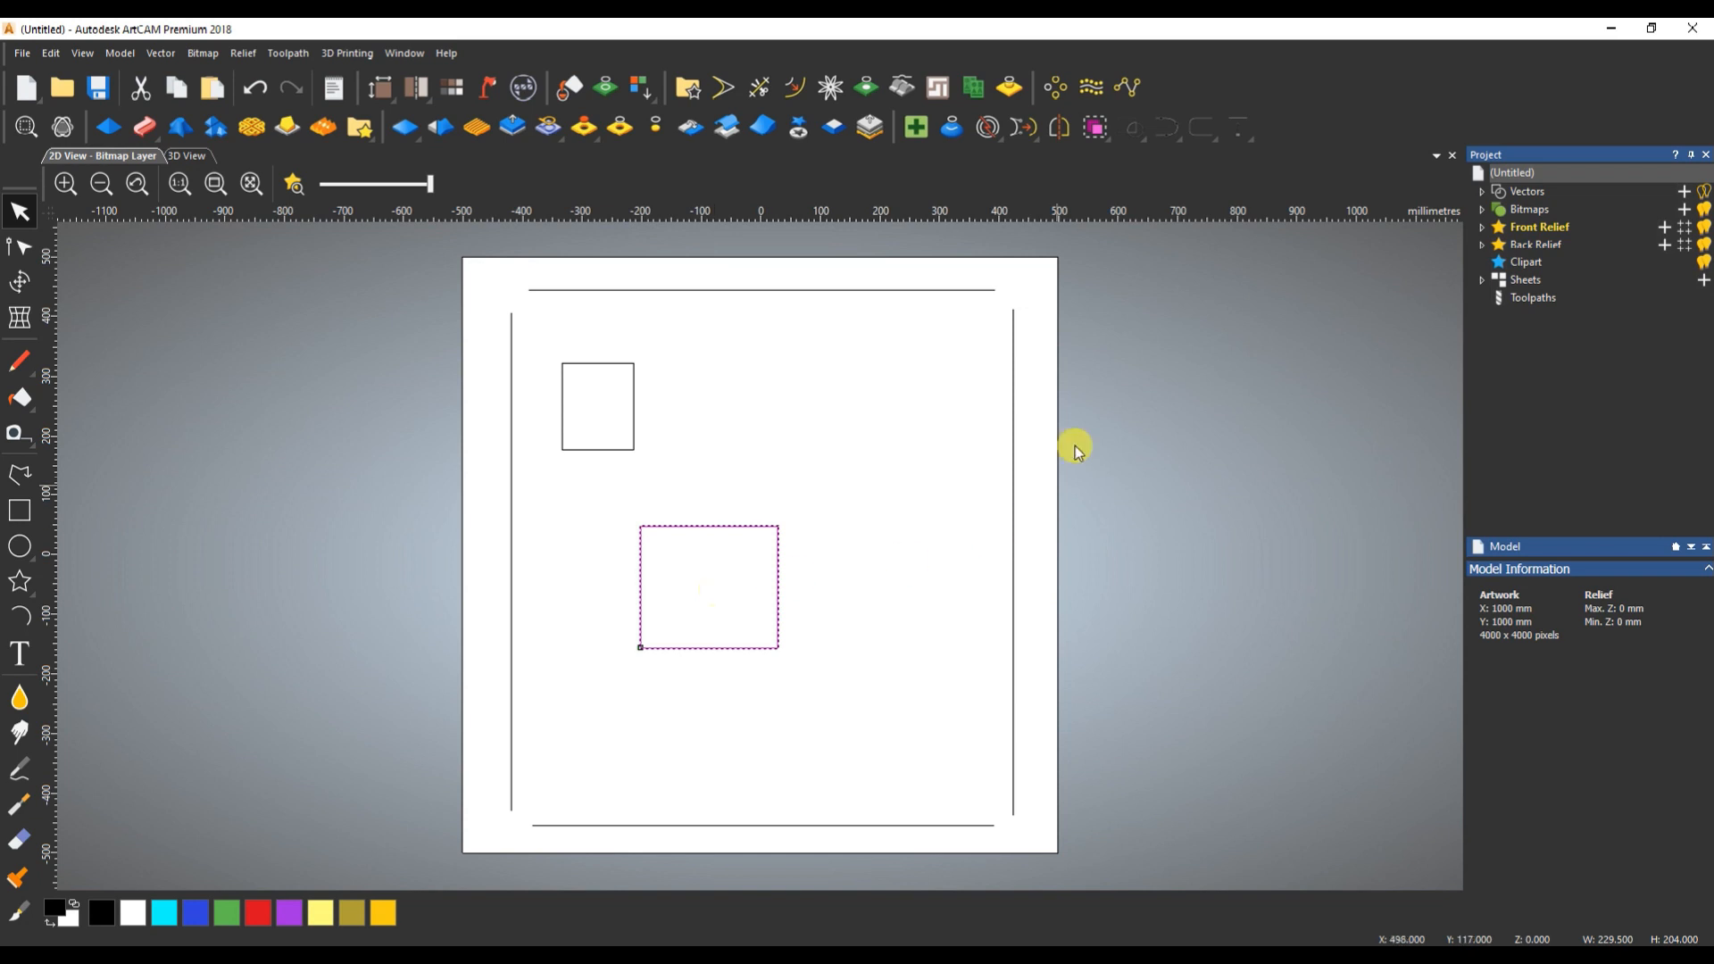
left_click(1240, 131)
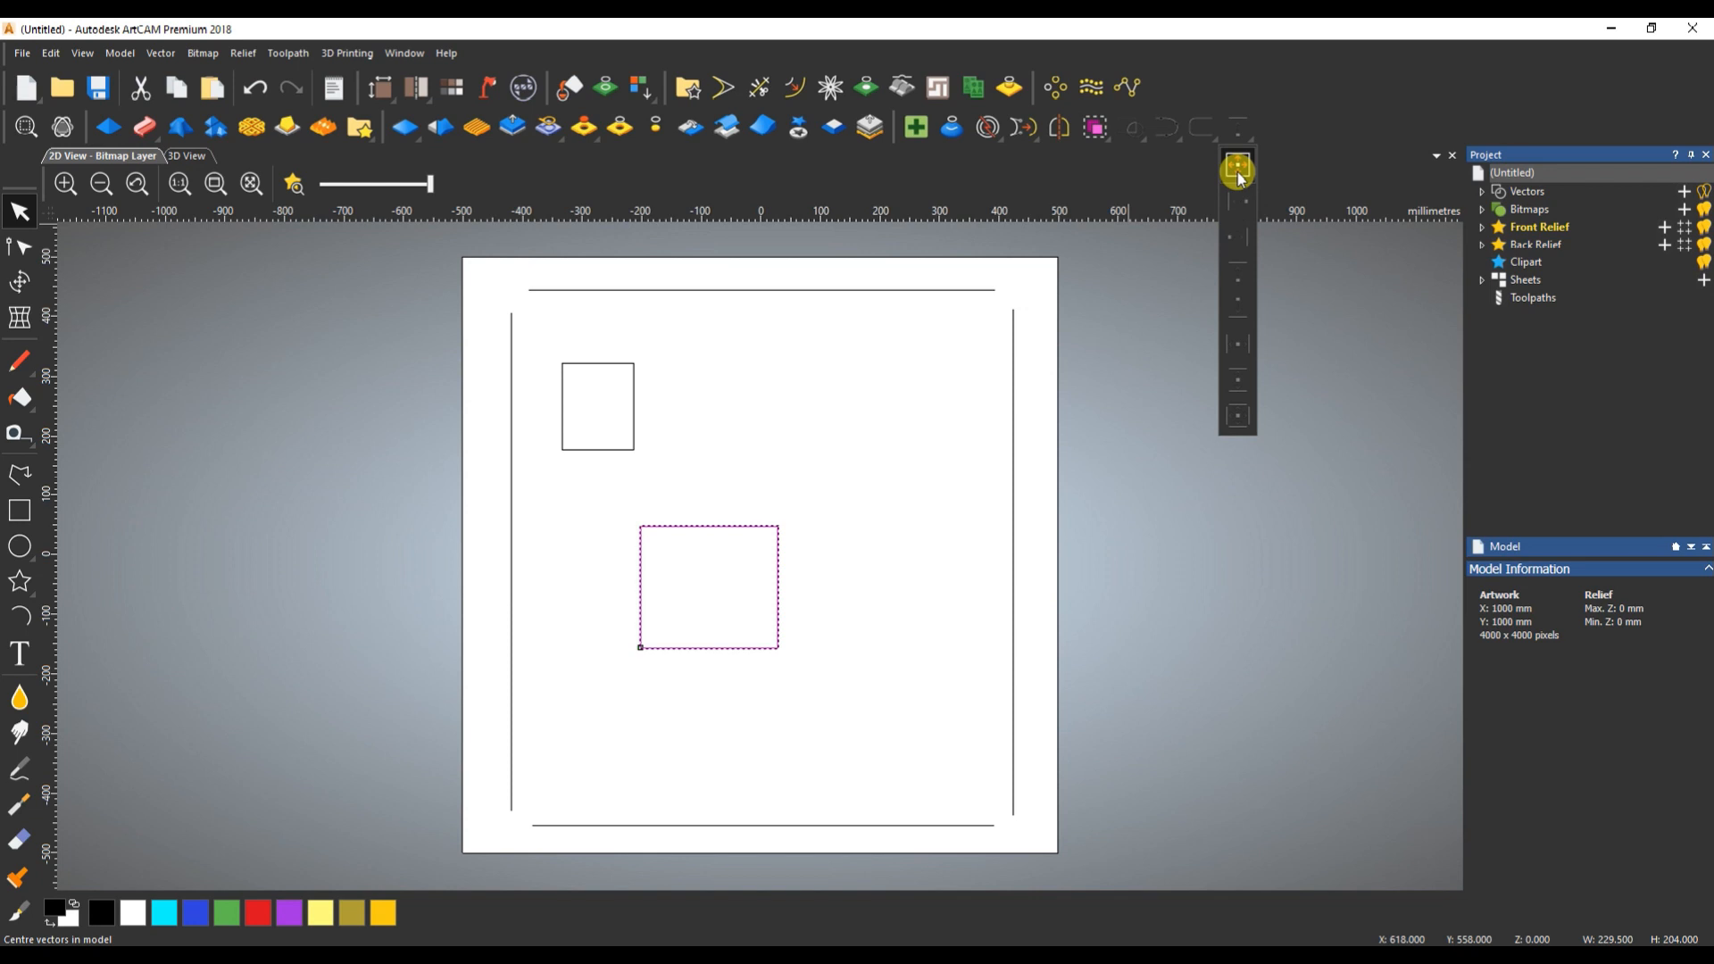
left_click(821, 491)
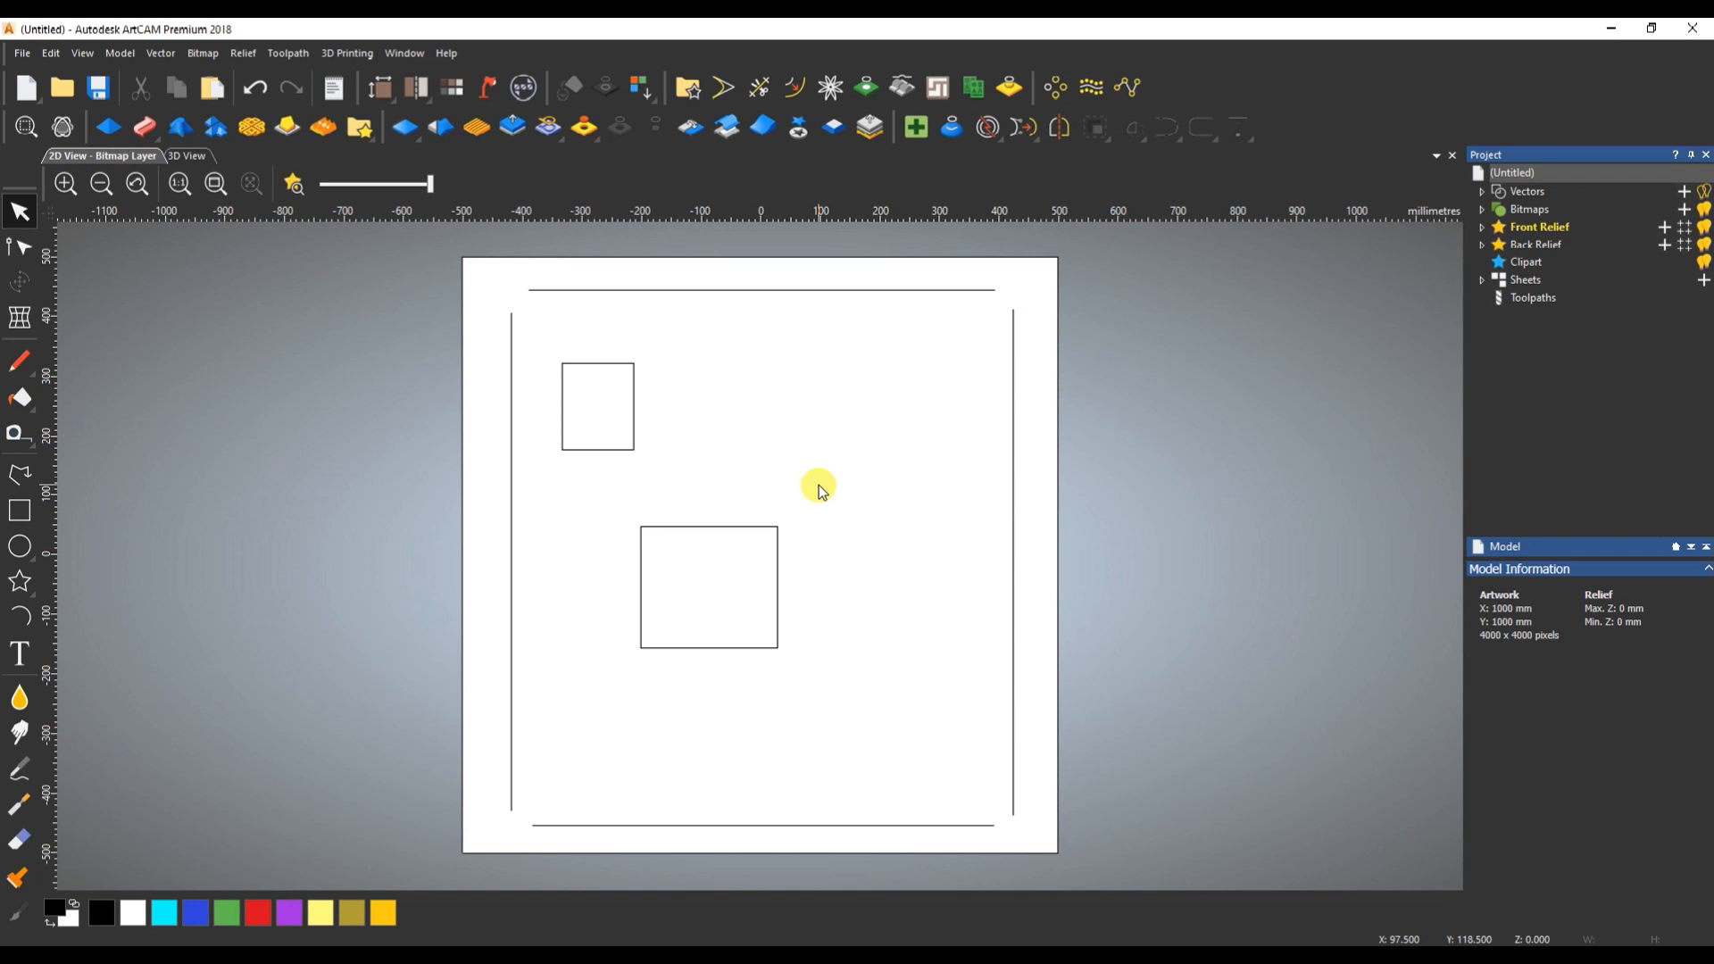
left_click_drag(830, 460, 748, 551)
left_click_drag(1035, 447, 967, 505, "shift")
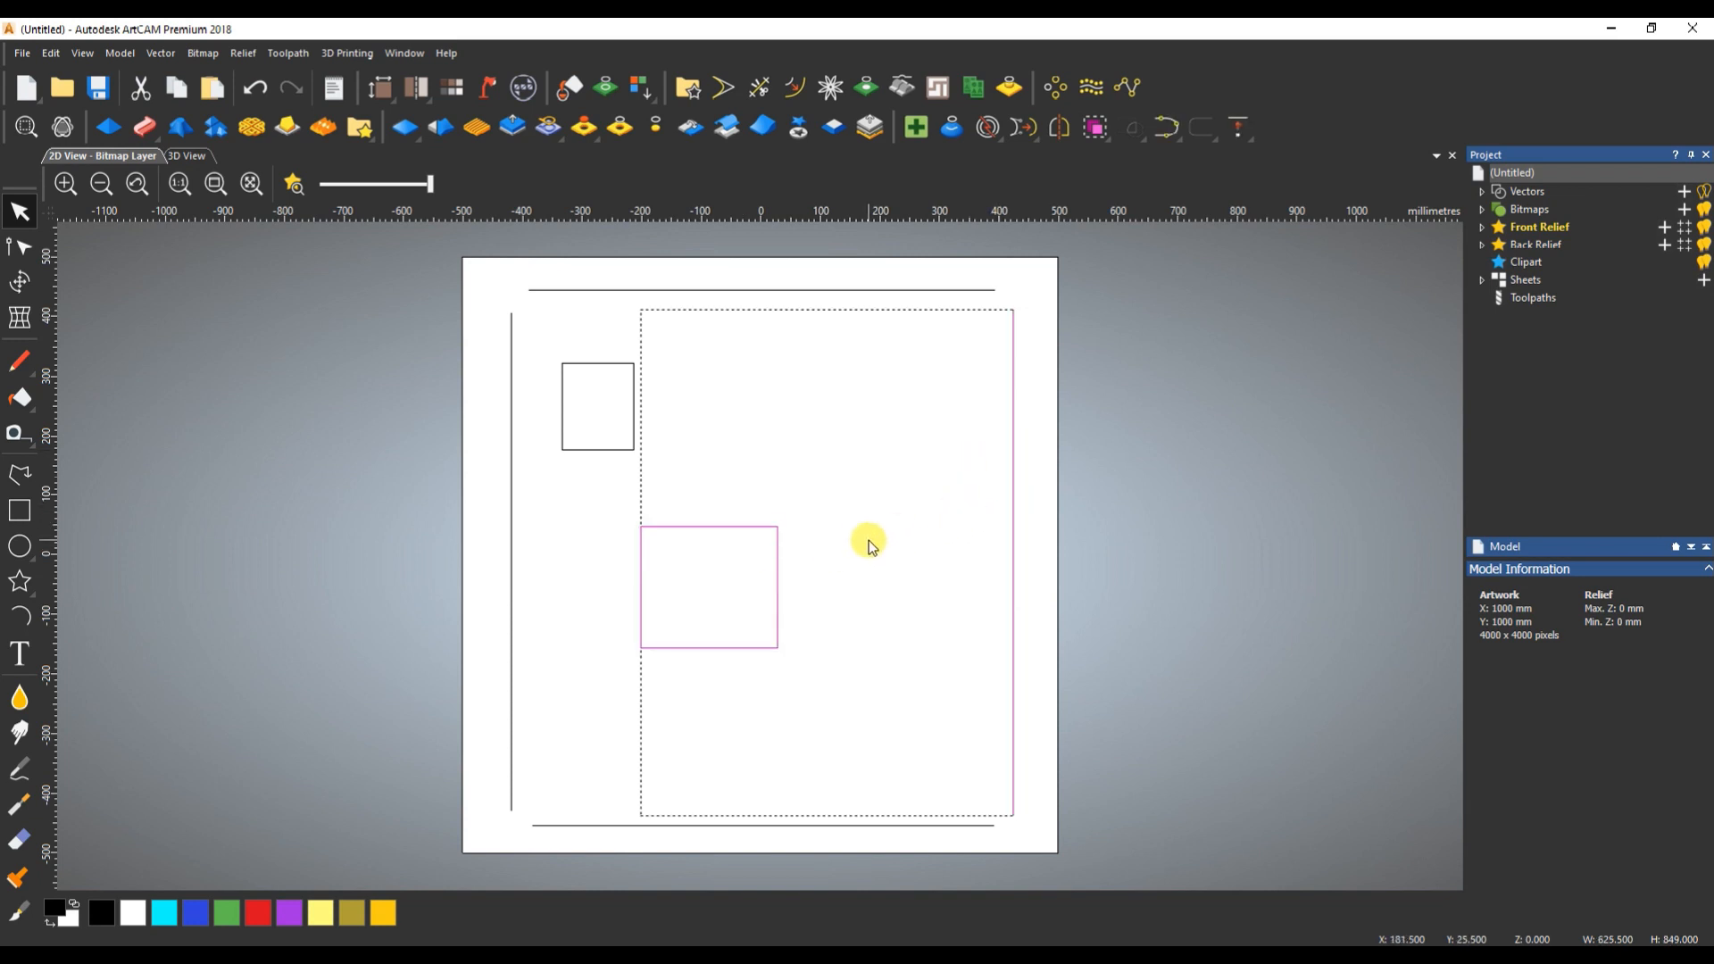
left_click(1237, 126)
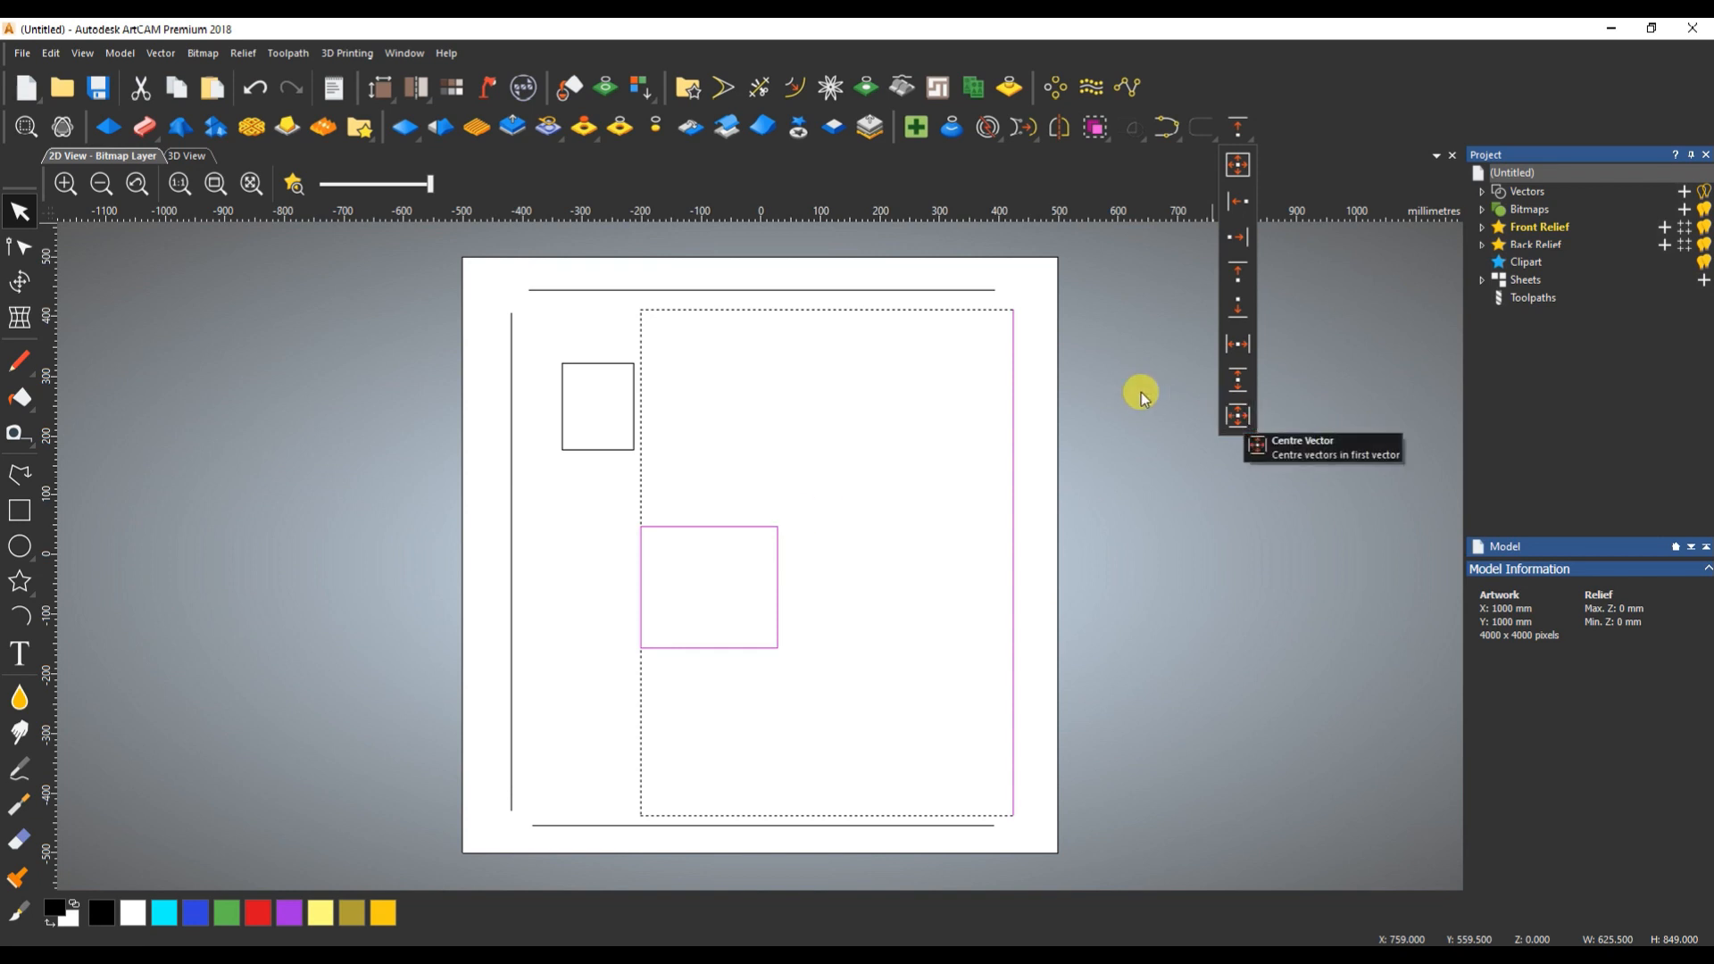
left_click(1027, 377)
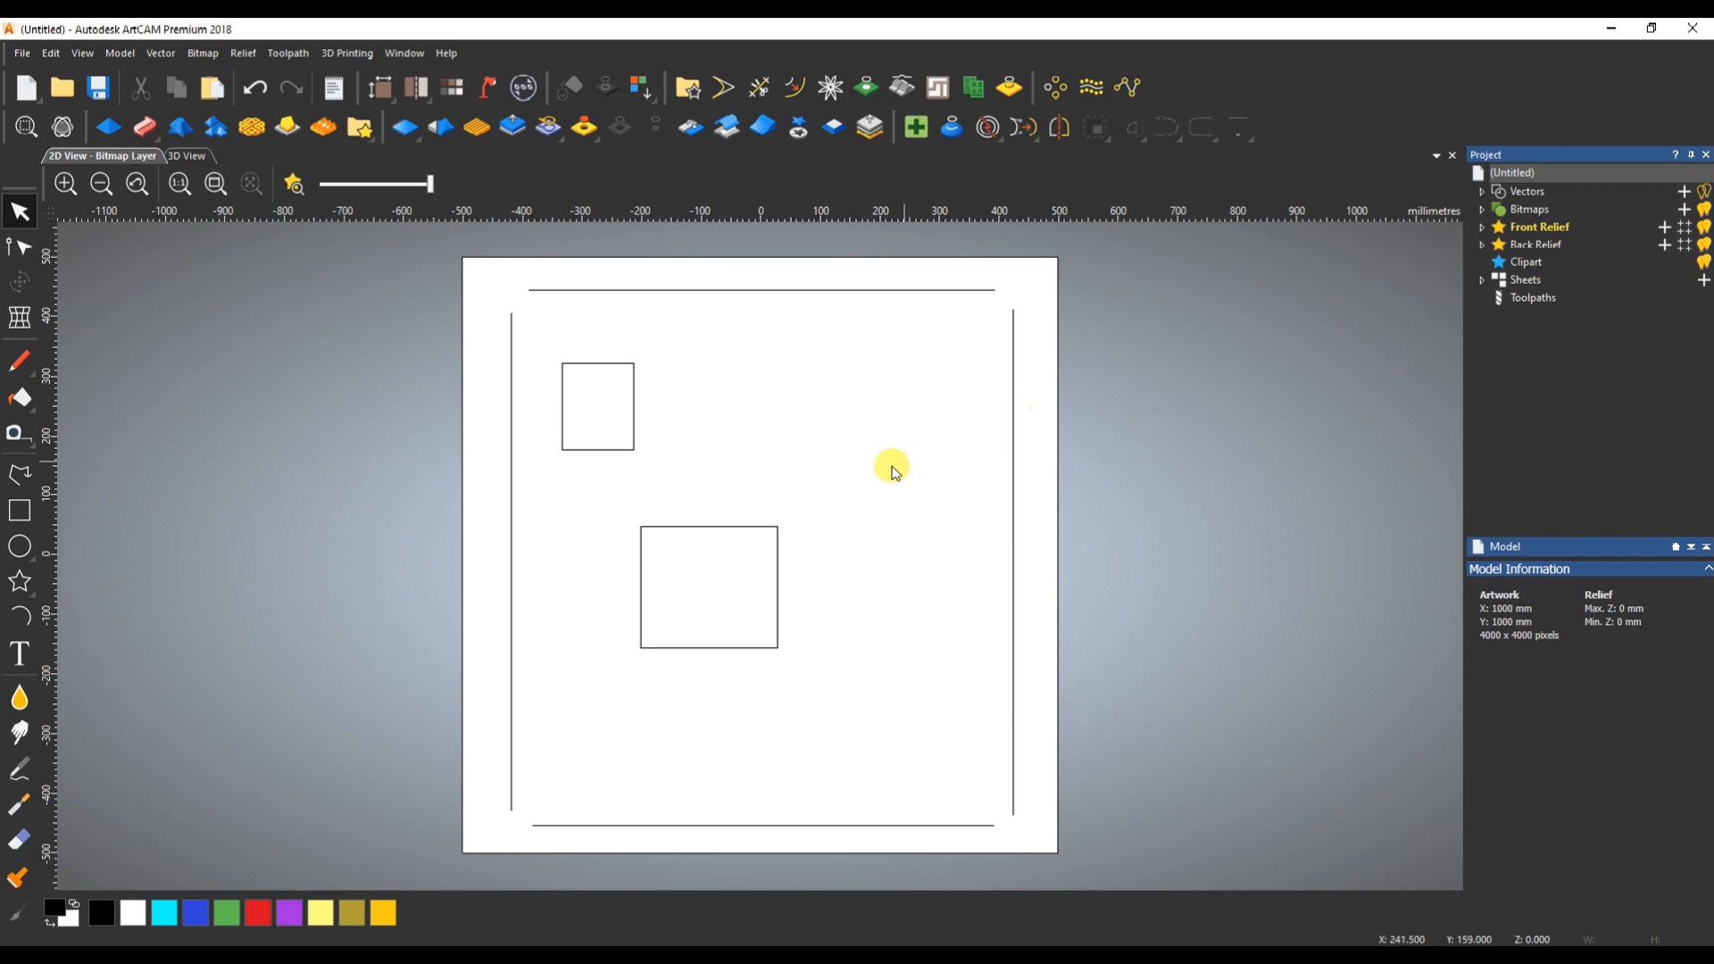
- Centre the larger rectangle in the model
left_click(639, 624)
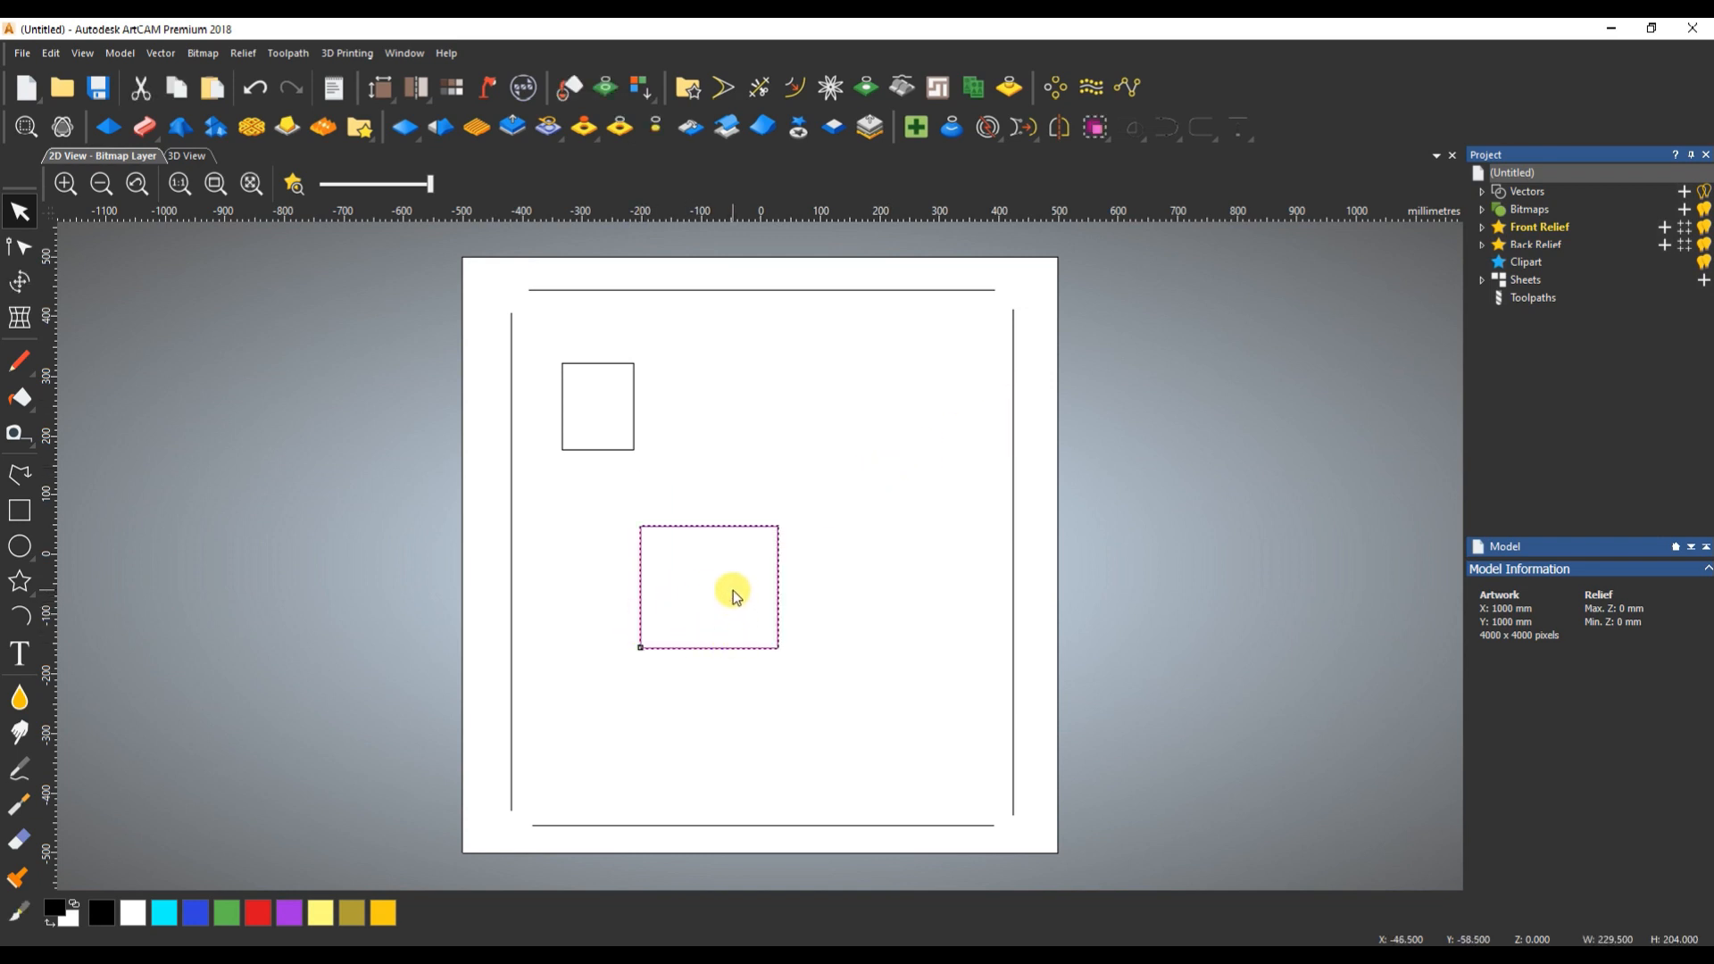
left_click(1241, 130)
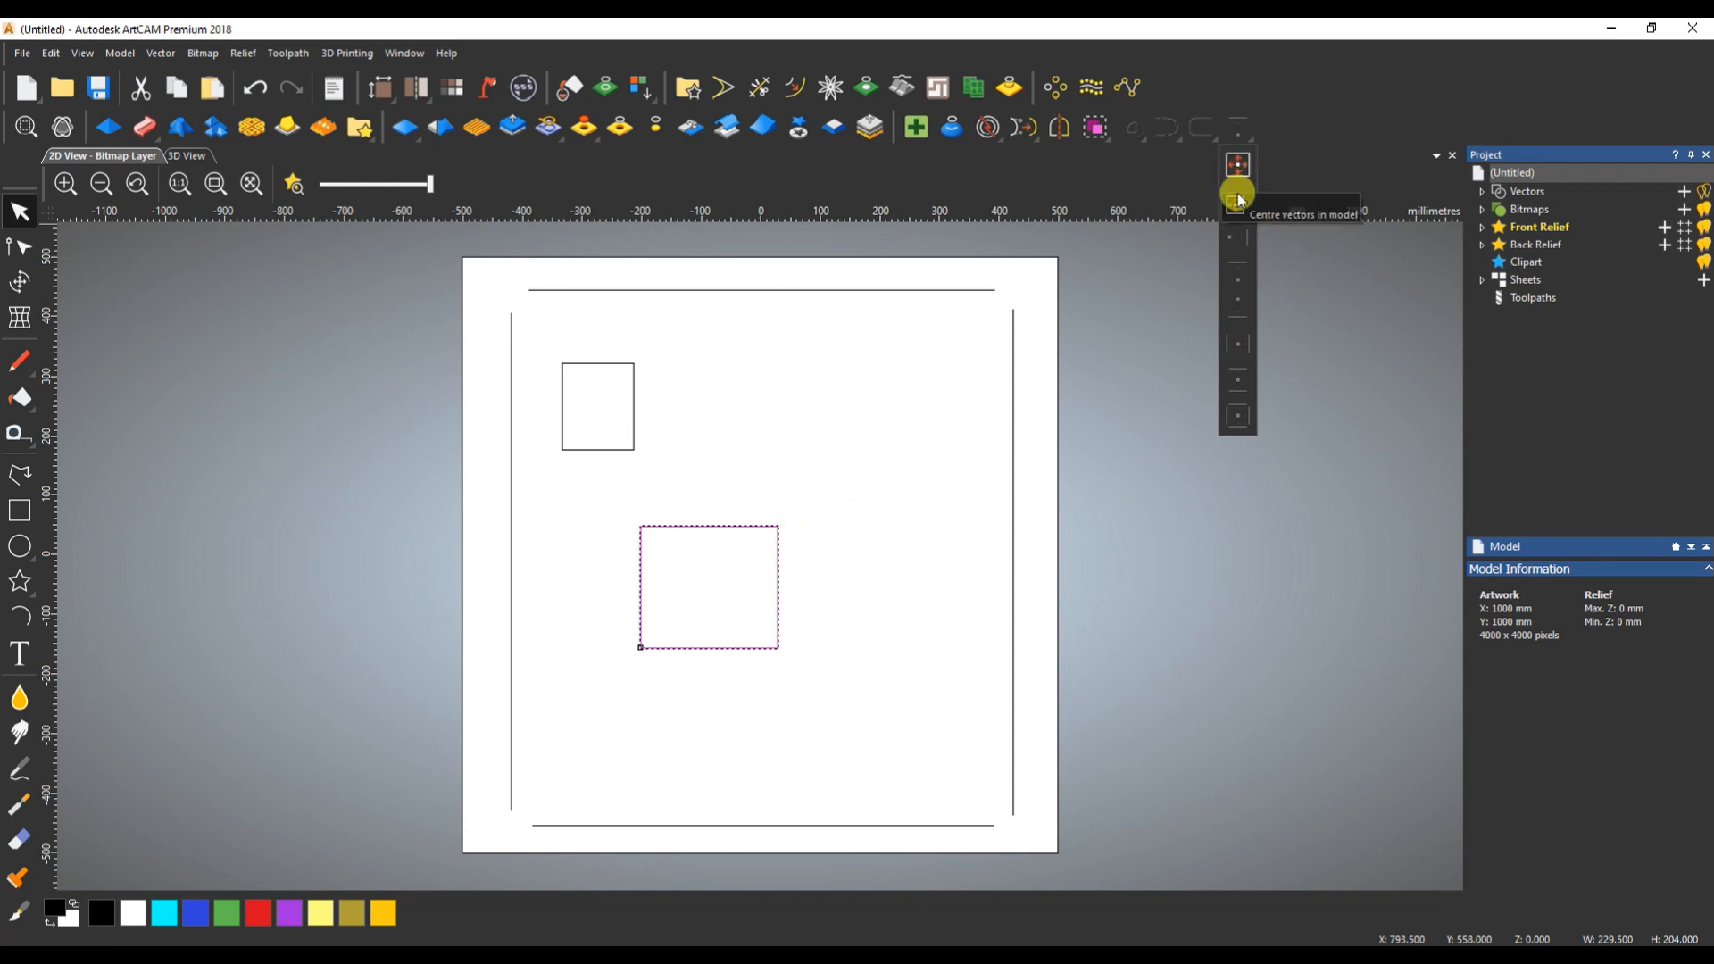
left_click(1241, 164)
left_click(765, 537)
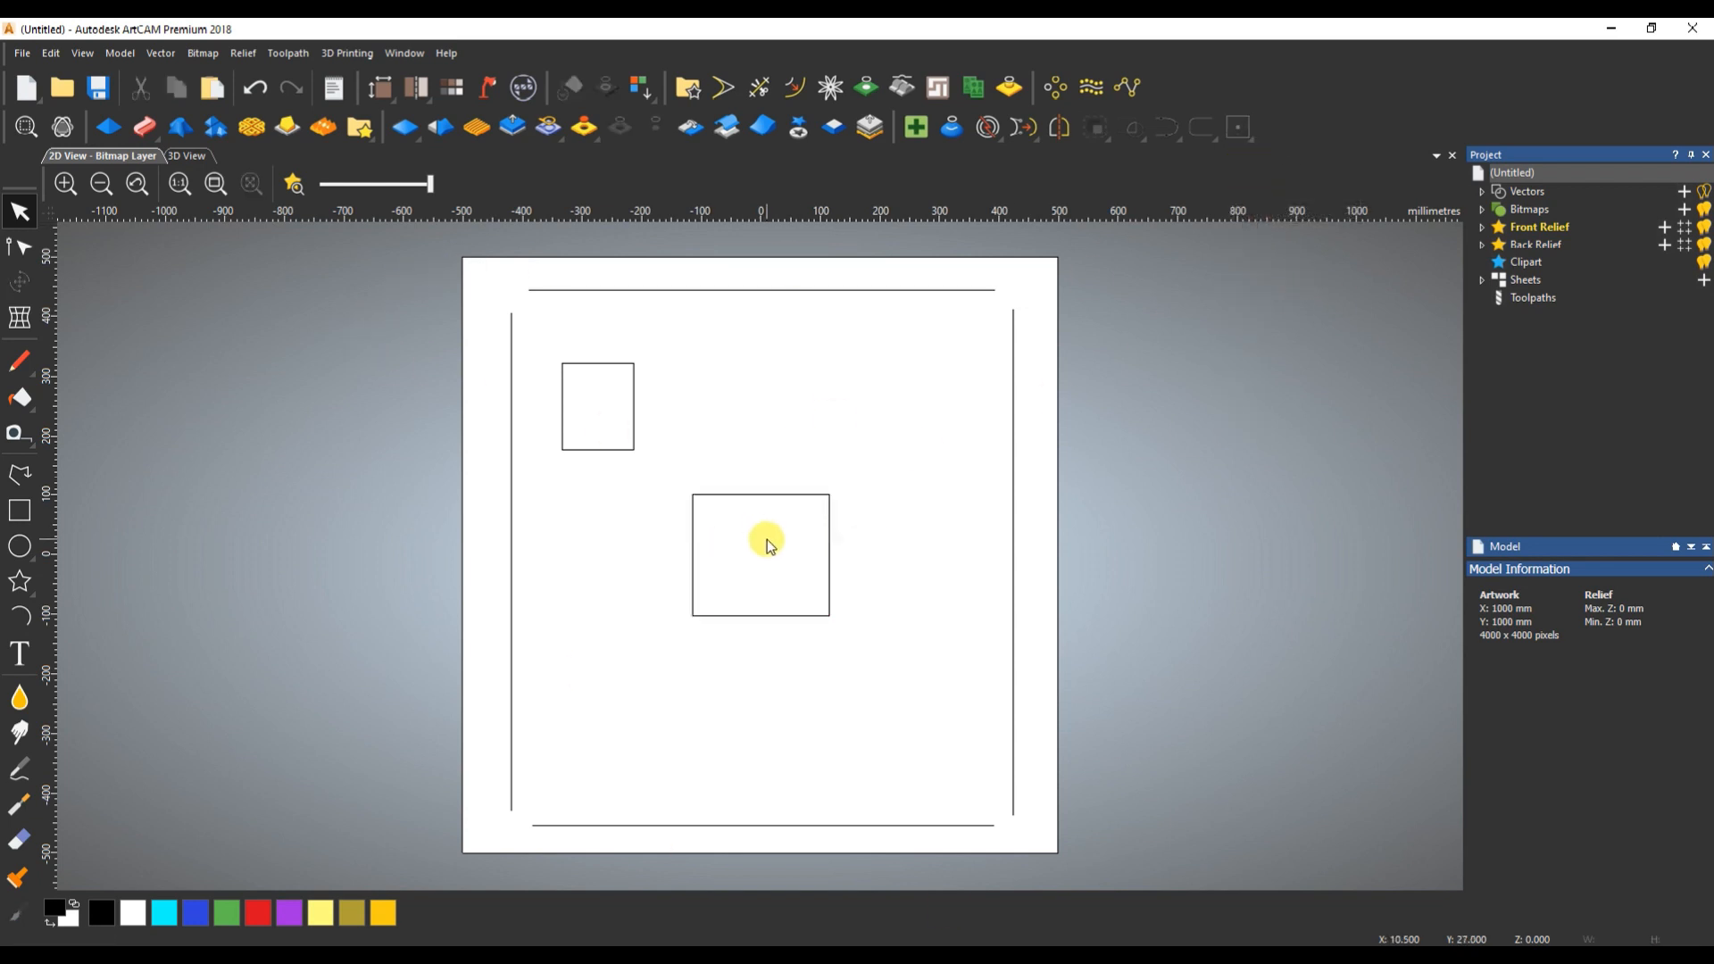
- Move the larger rectangle below the small one near the left-hand line, and centre all vectors together in the model
left_click_drag(829, 497, 671, 493)
left_click_drag(469, 272, 1156, 914)
left_click_drag(1150, 895, 1138, 884)
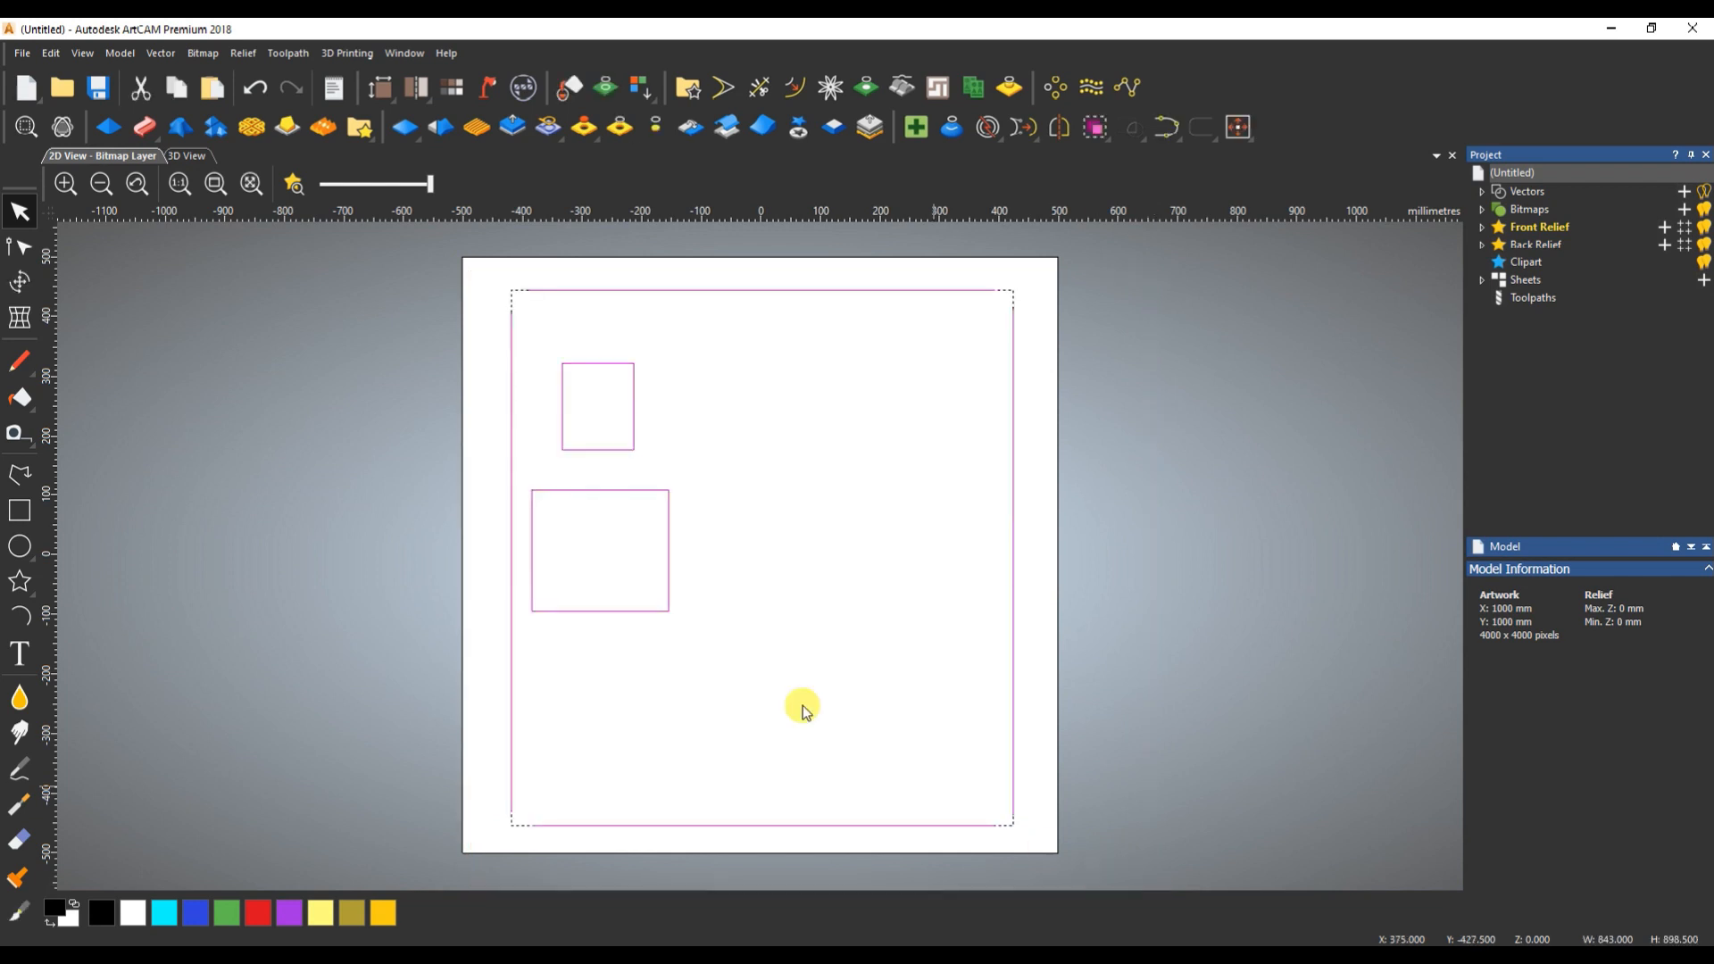
left_click(1238, 129)
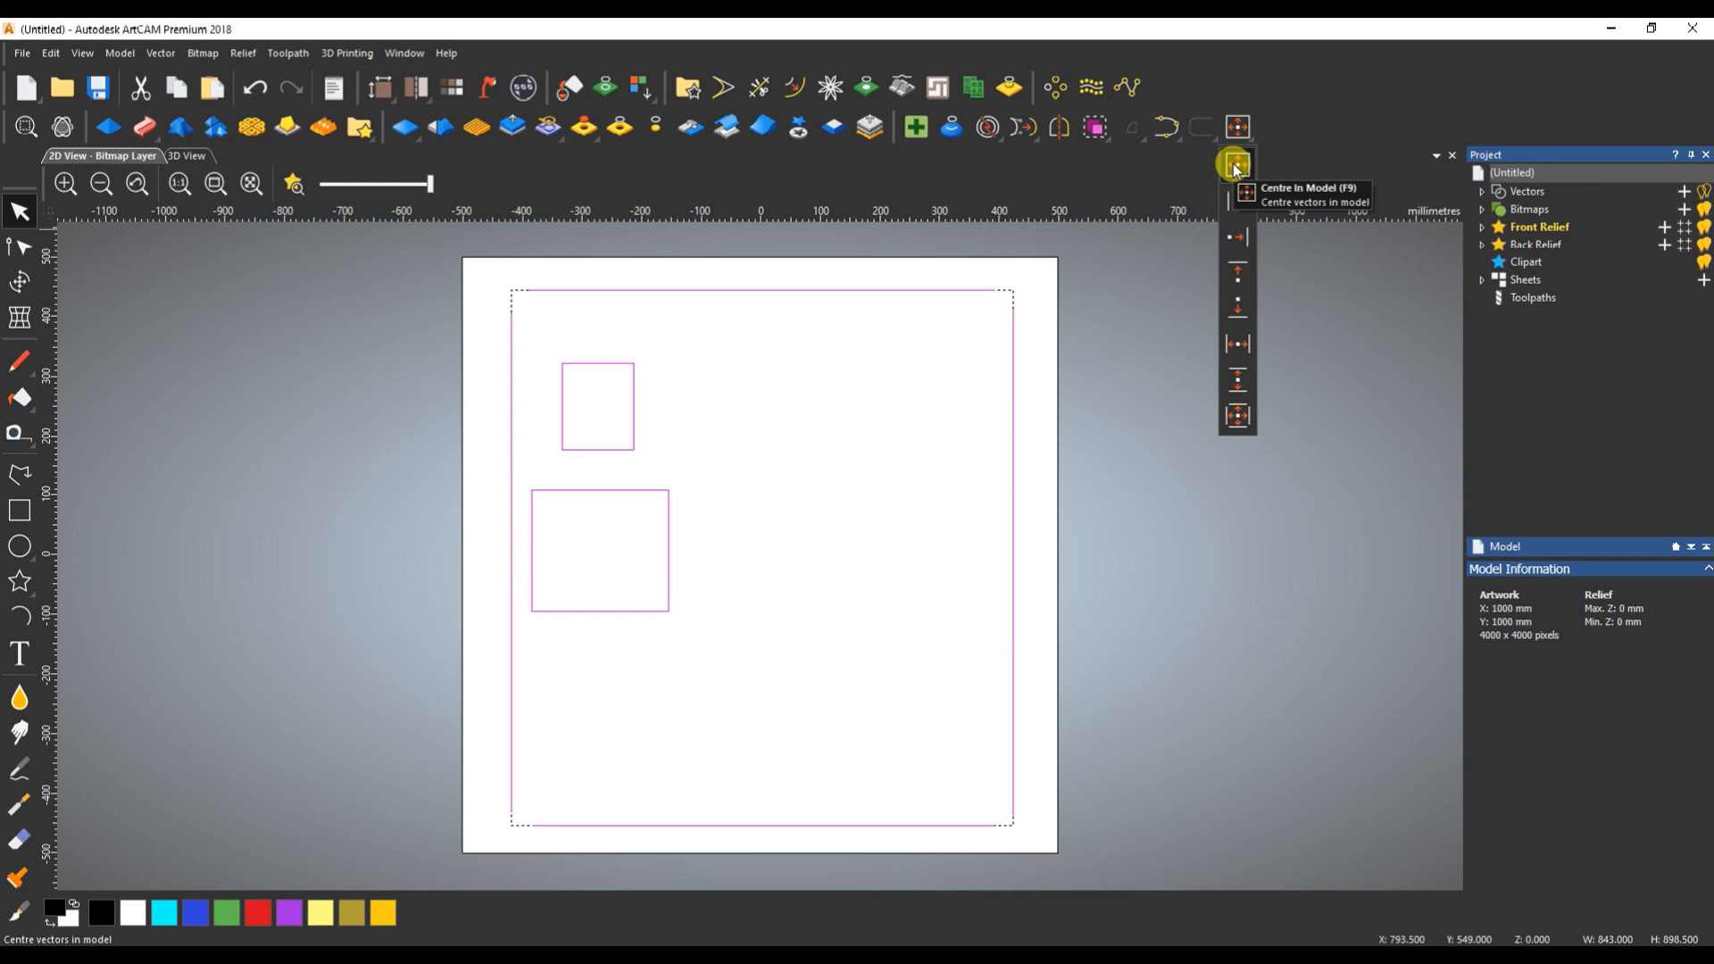
left_click(1236, 165)
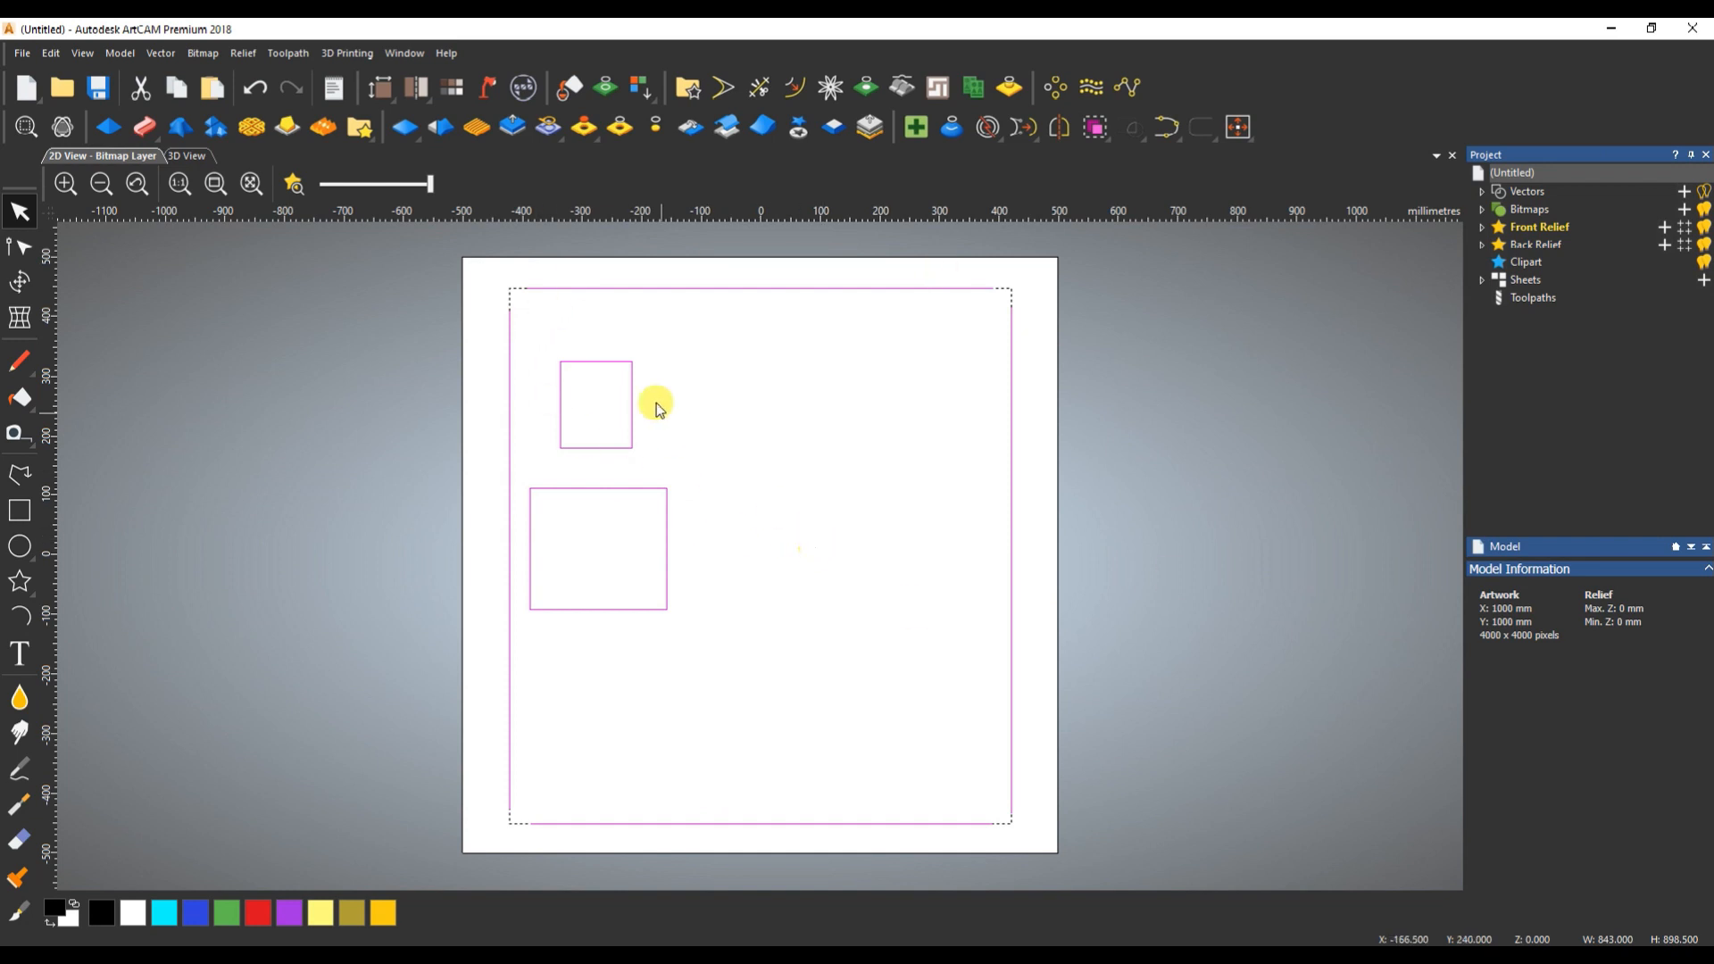
- Move all vectors partly off the page's left side and centre them as a group in the model again
left_click_drag(511, 278, 292, 259)
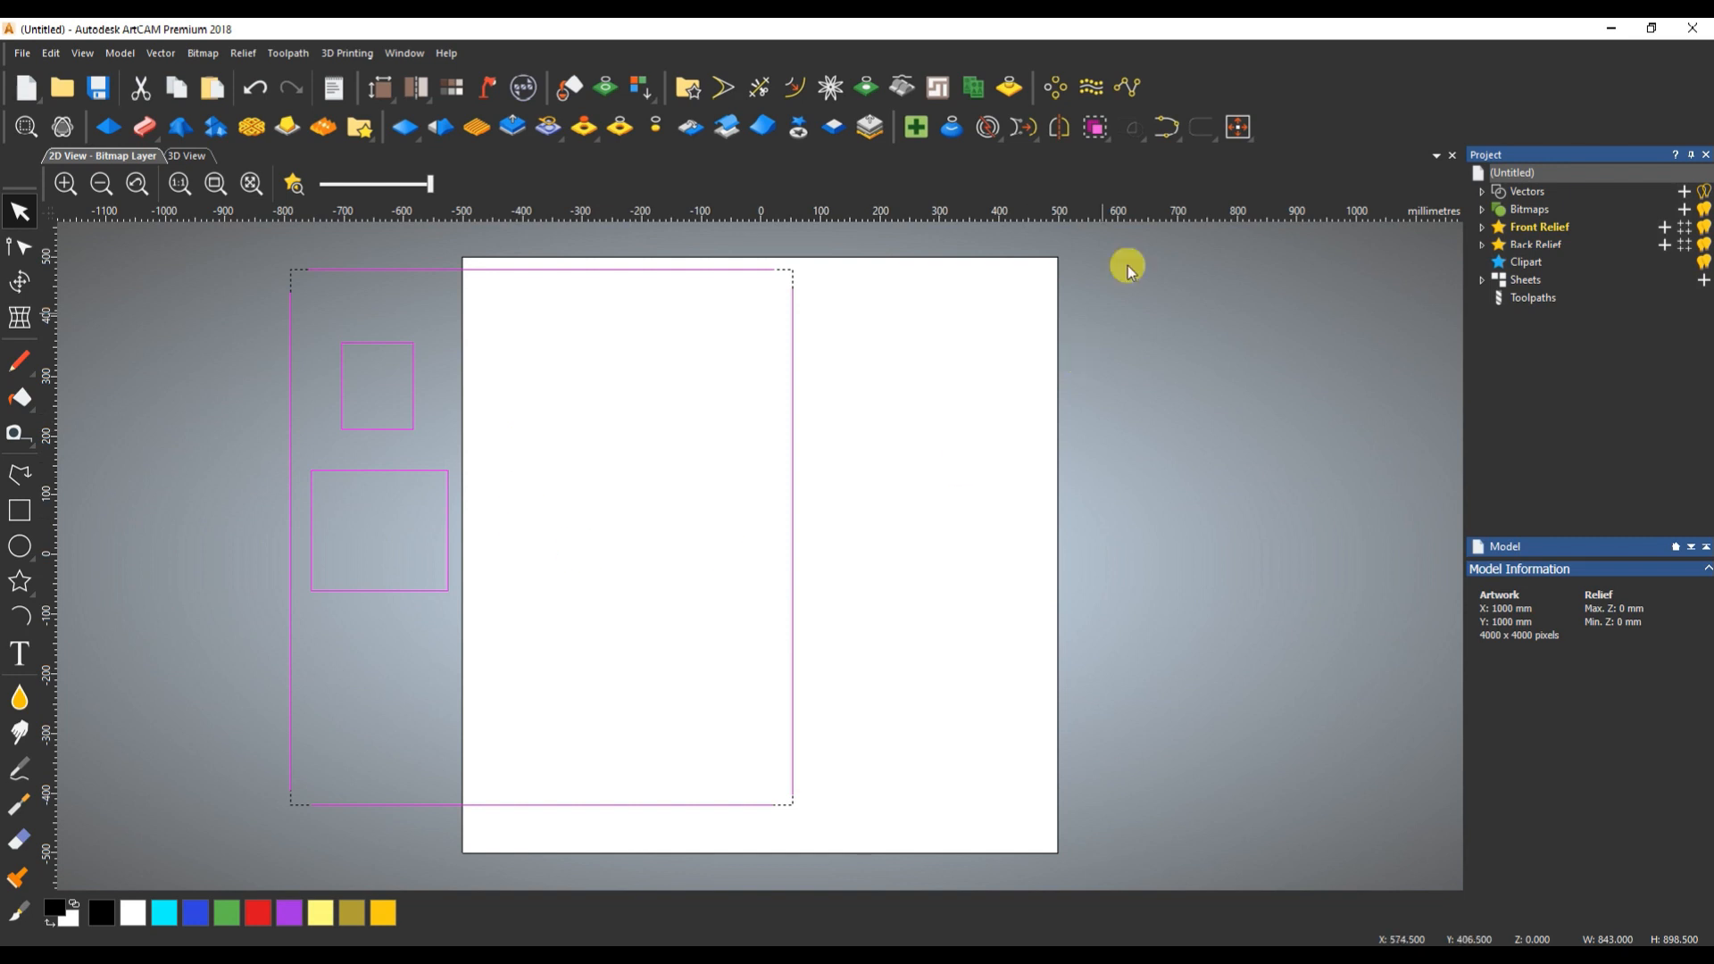
left_click(1243, 131)
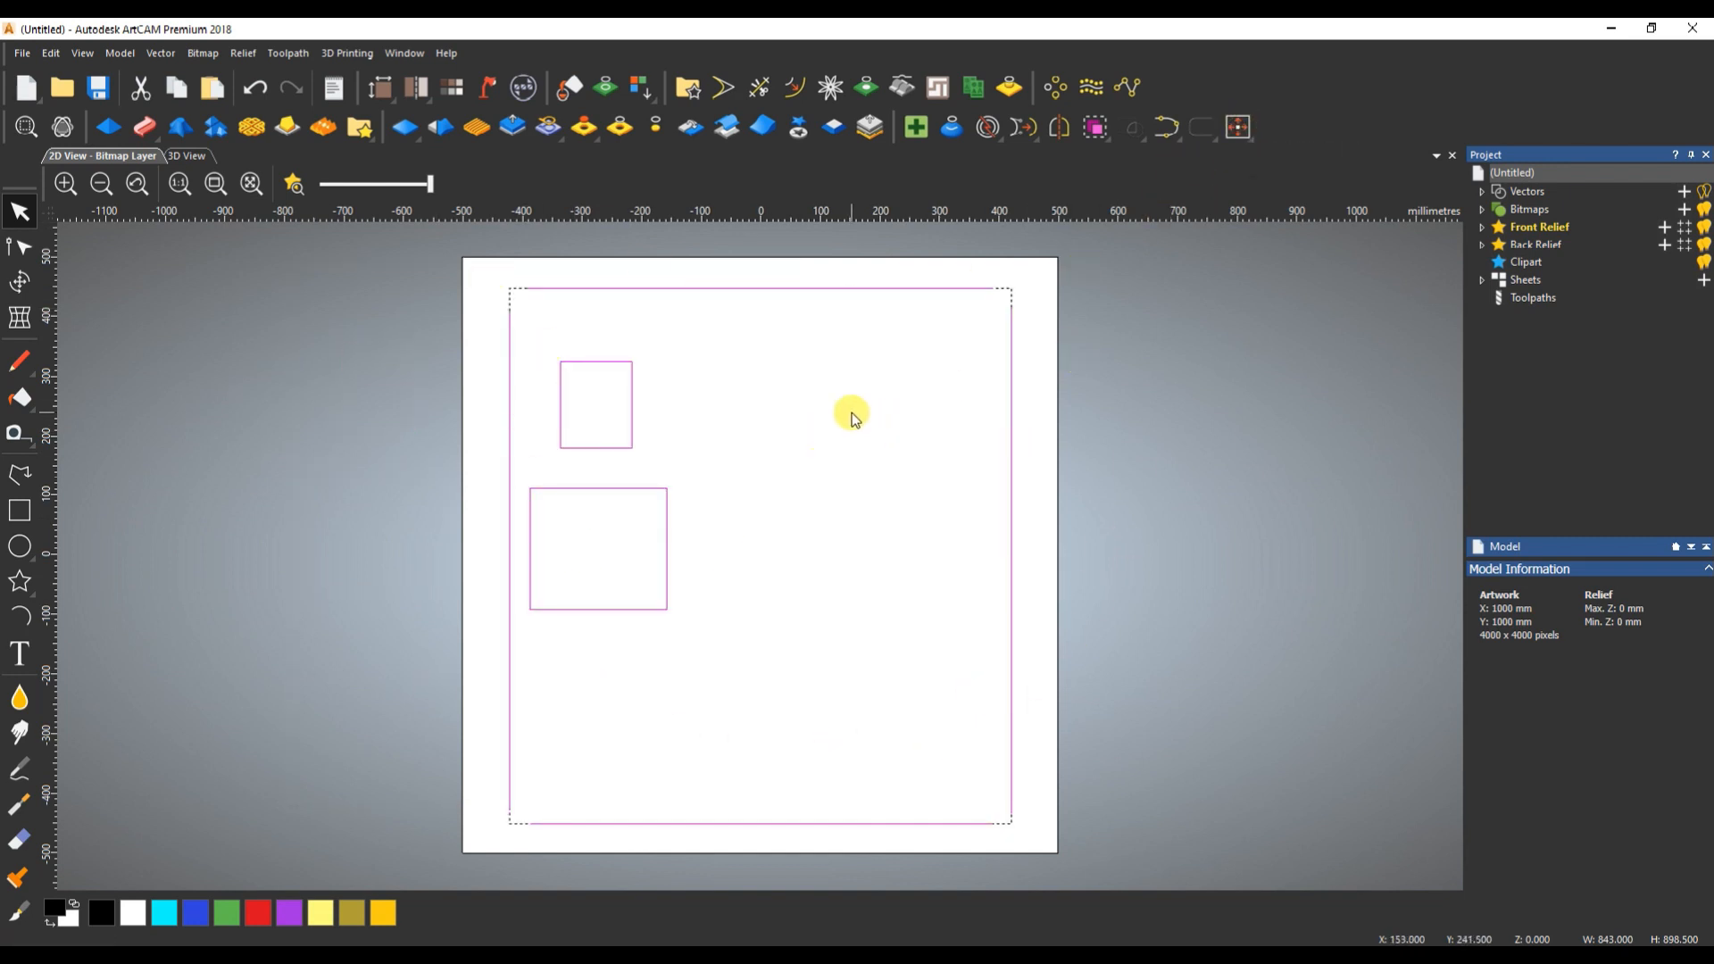
left_click(690, 446)
- Centre only the larger rectangle in the model and undo that move
left_click(593, 574)
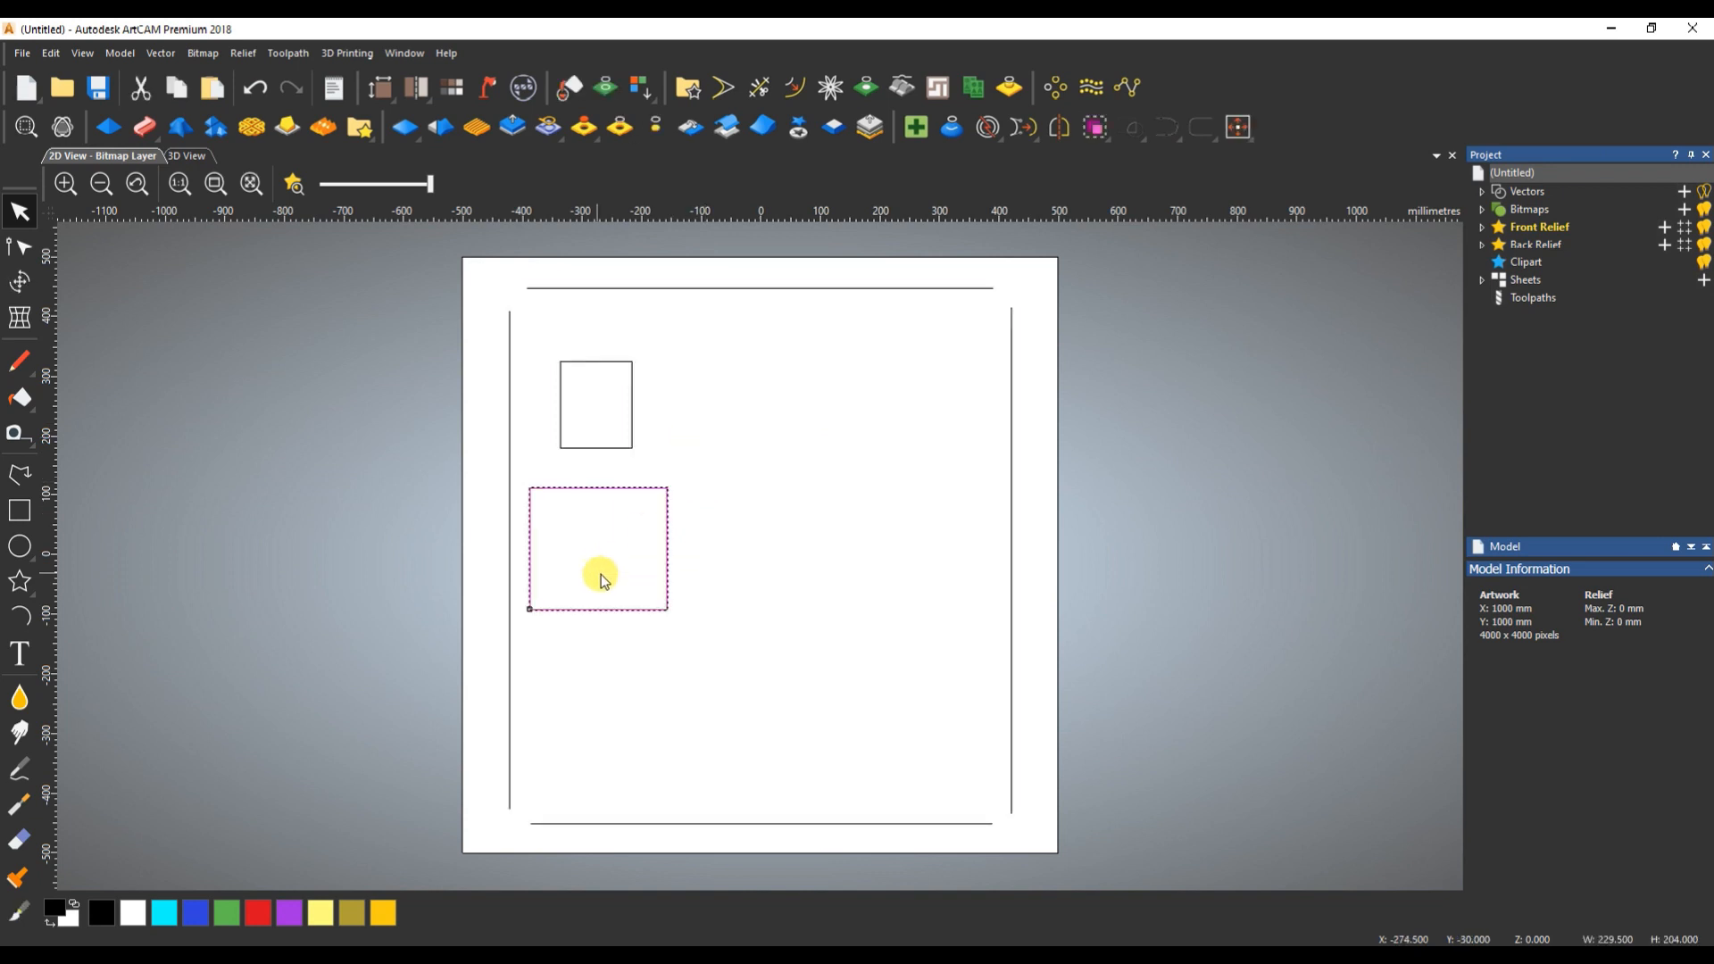
left_click(1239, 126)
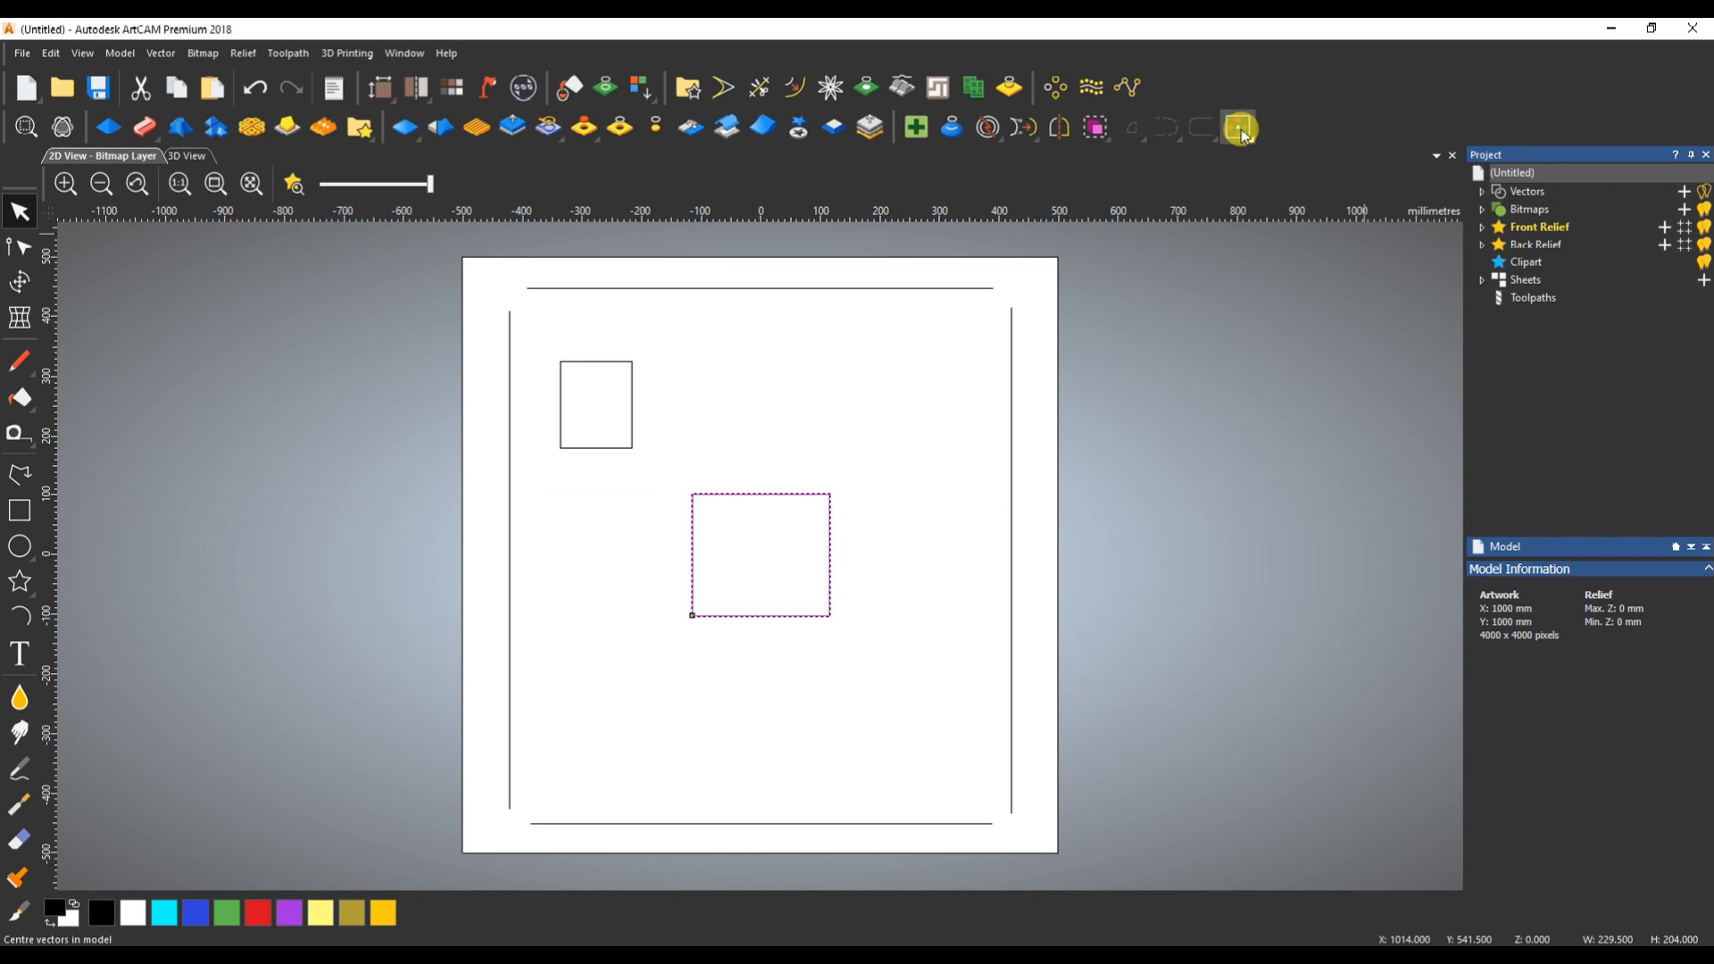
key("ctrl+z")
- Centre both rectangles together in the model, then select only the larger rectangle
left_click_drag(670, 322, 609, 416, "shift")
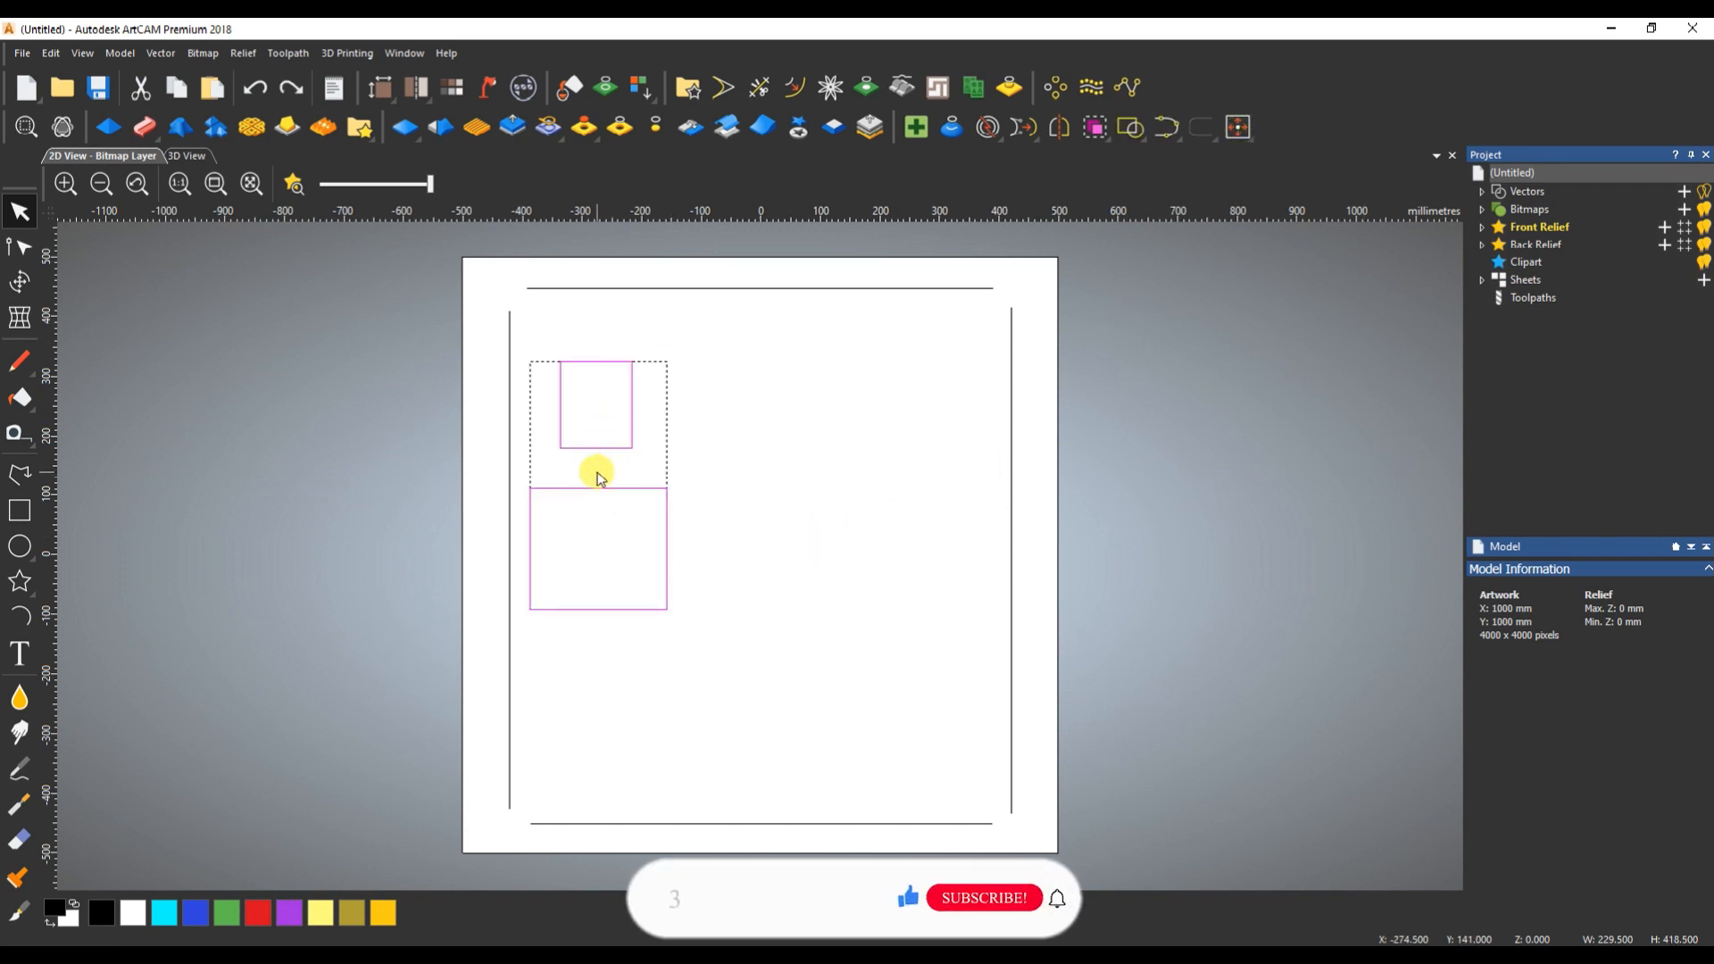
left_click(1238, 127)
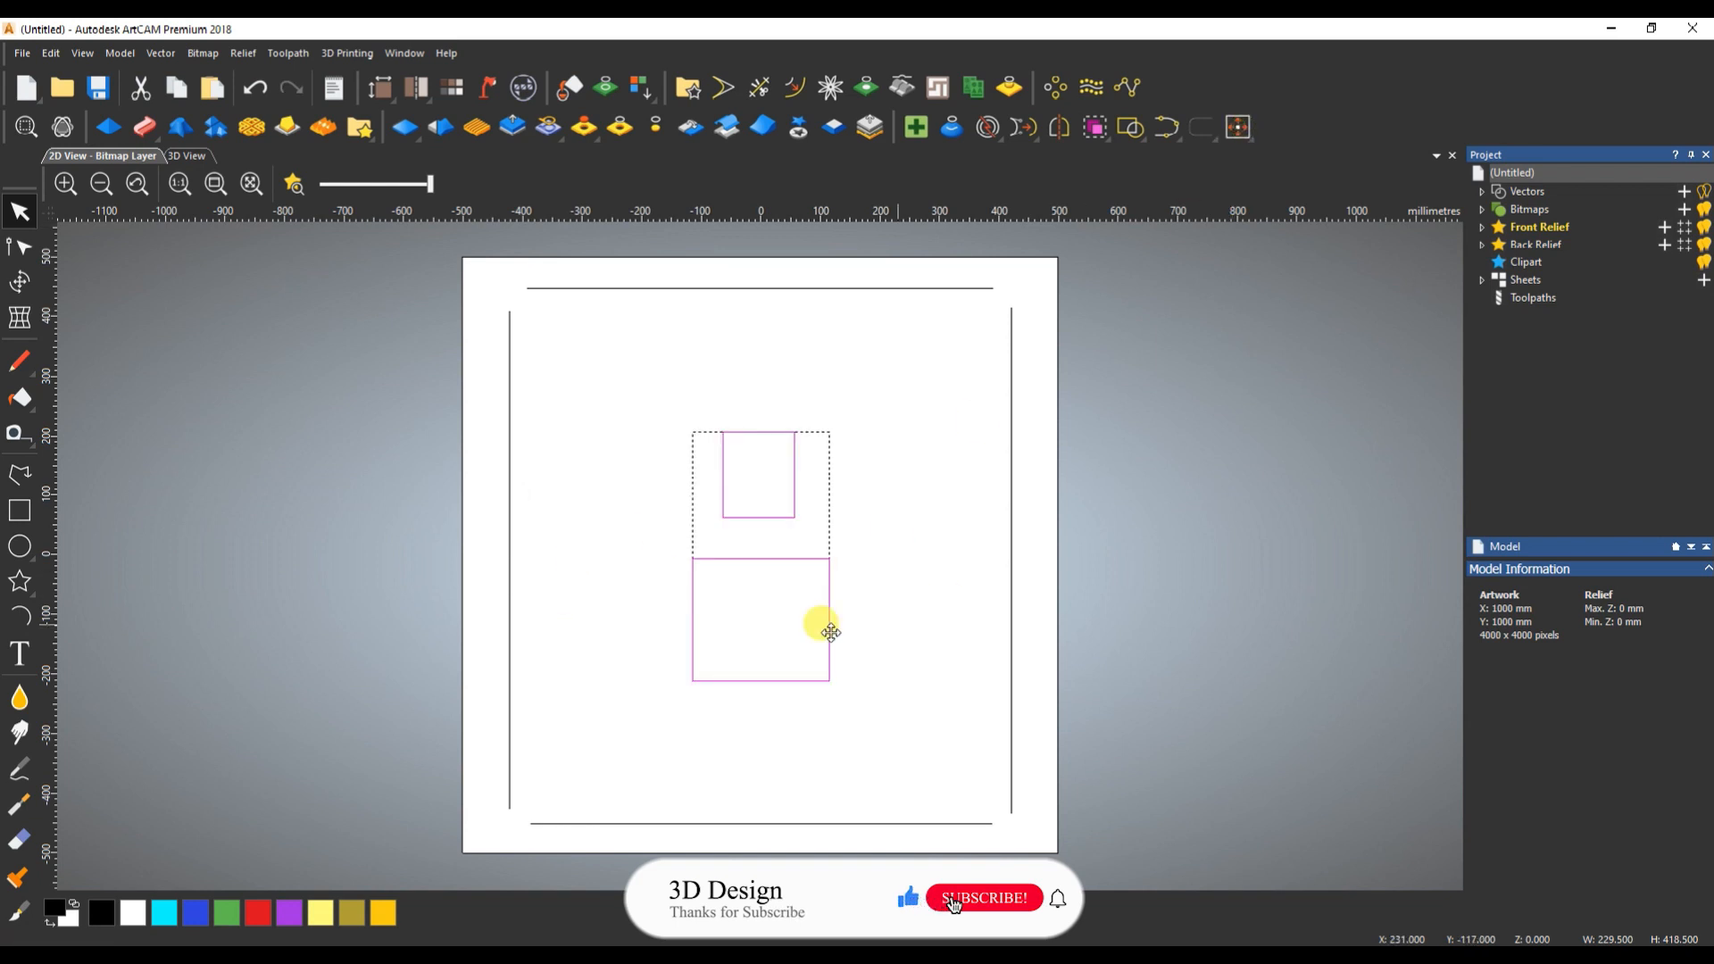
left_click(803, 616)
left_click_drag(833, 541, 805, 590)
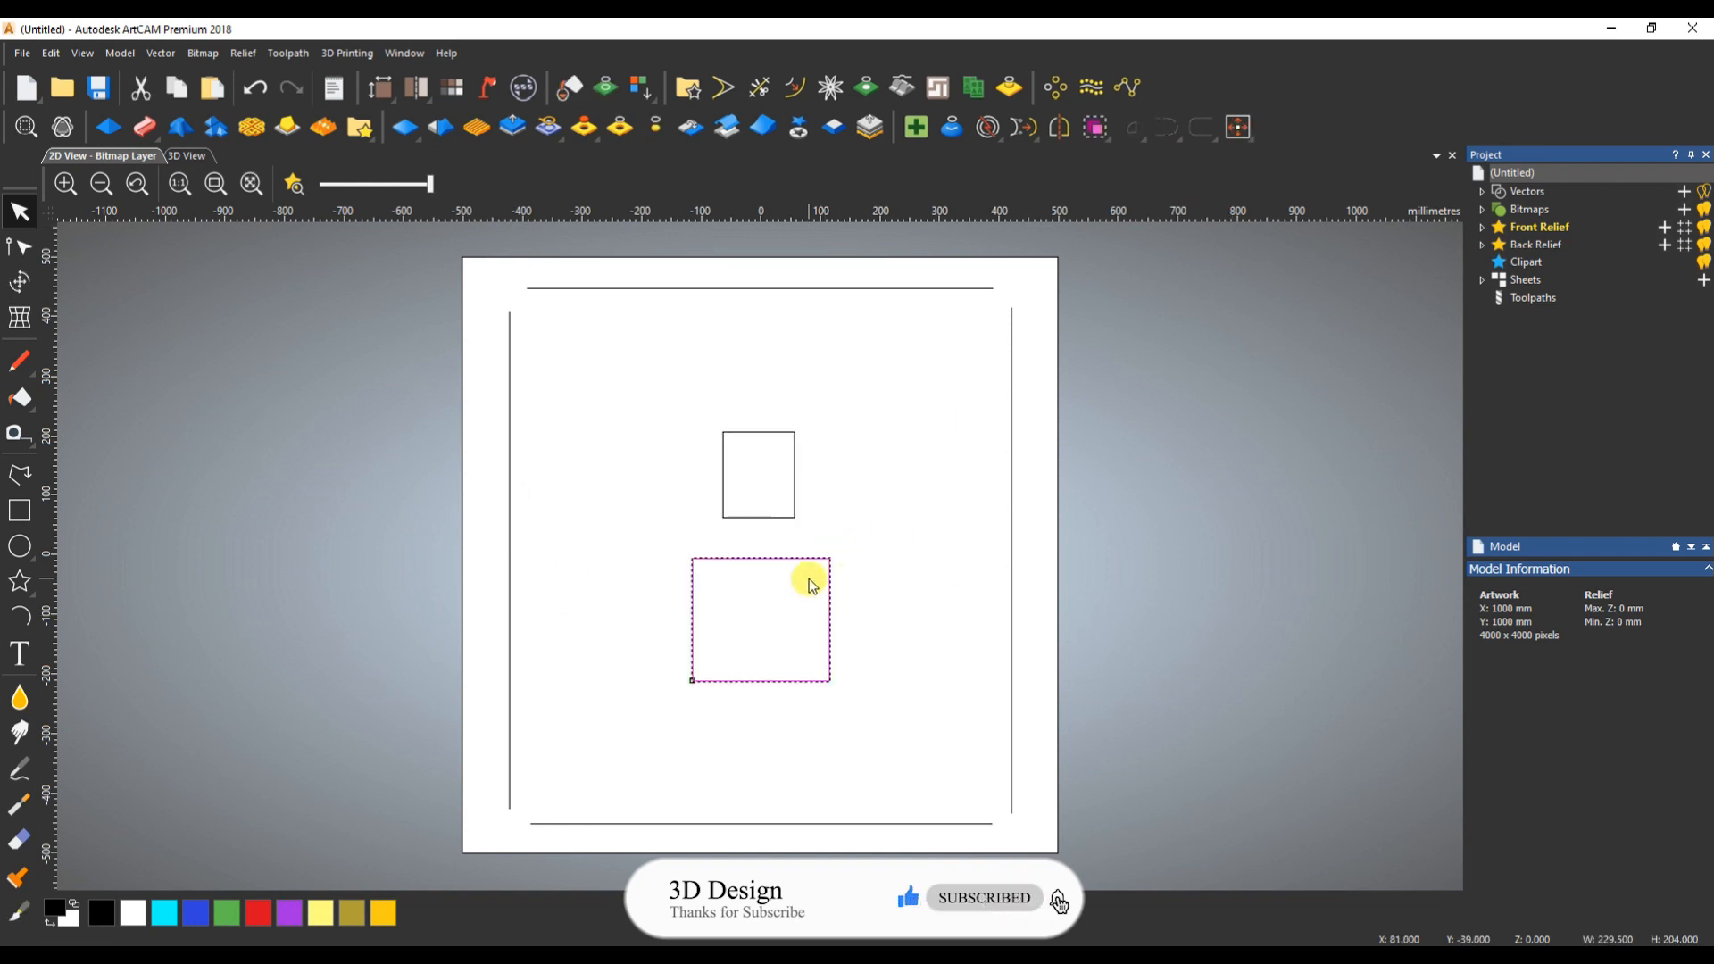
- Shift all lines and rectangles to the left and centre the whole group back in the model
left_click_drag(474, 276, 1126, 871)
left_click_drag(1011, 304, 596, 310)
left_click(1242, 133)
left_click(960, 543)
left_click(816, 405)
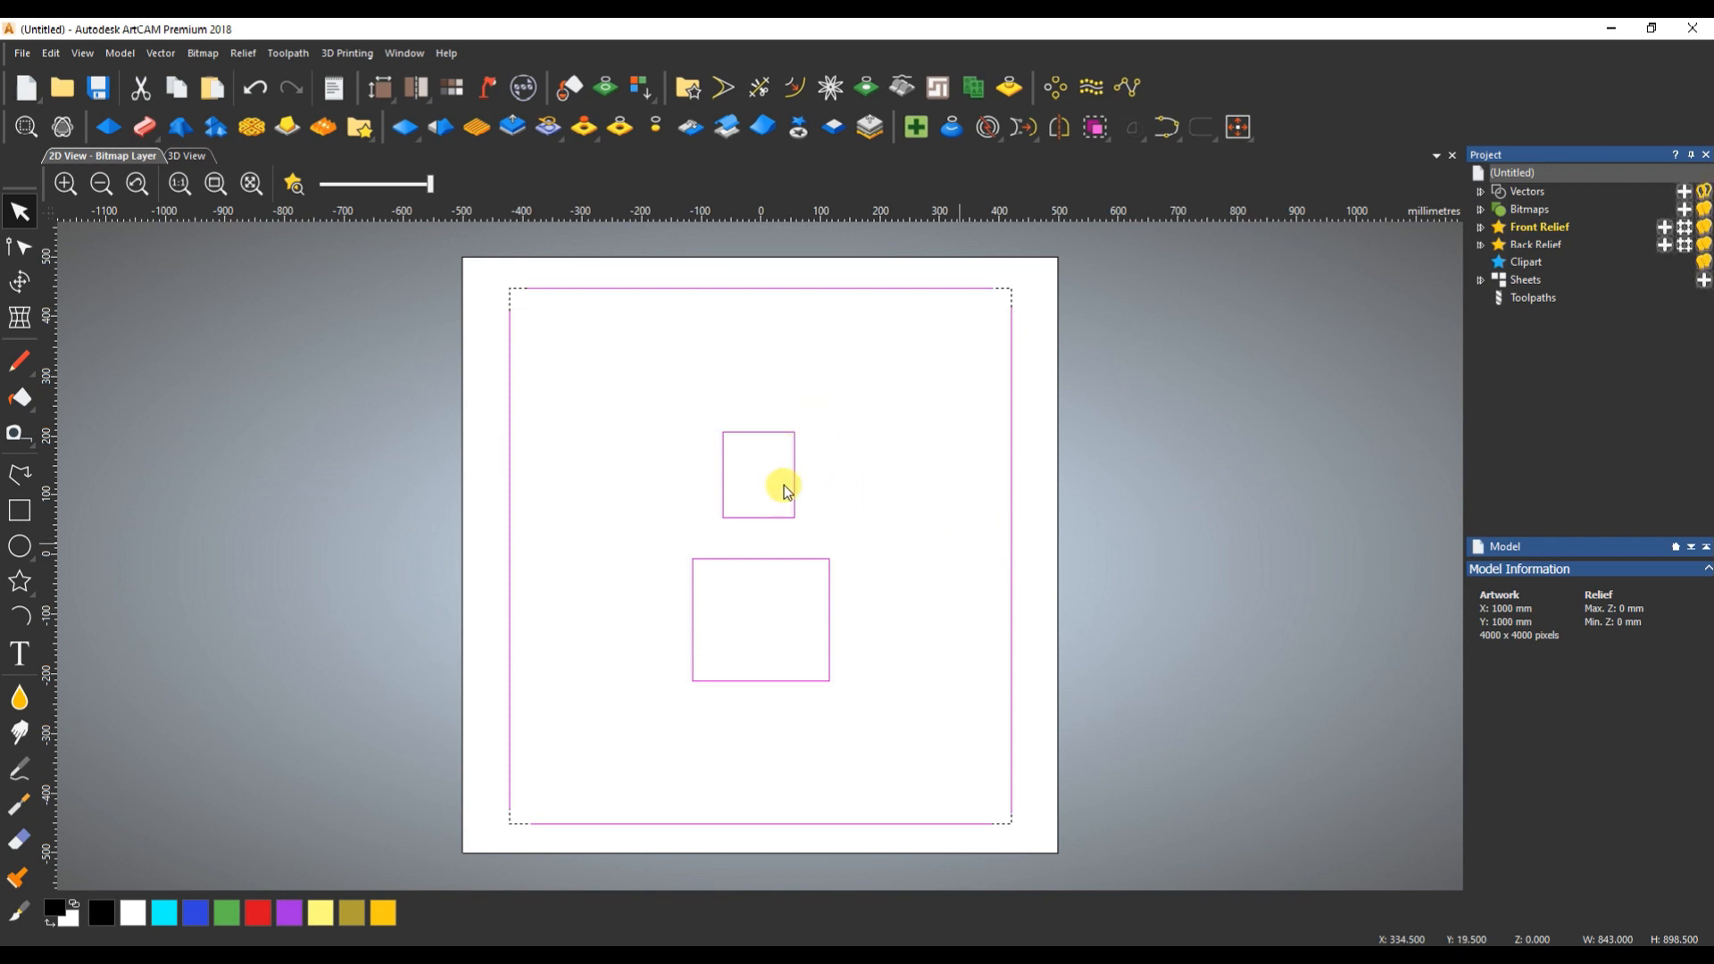
left_click(784, 486)
- Move the small rectangle to the page's upper-left area and the larger rectangle beside the left-hand line
left_click(795, 435)
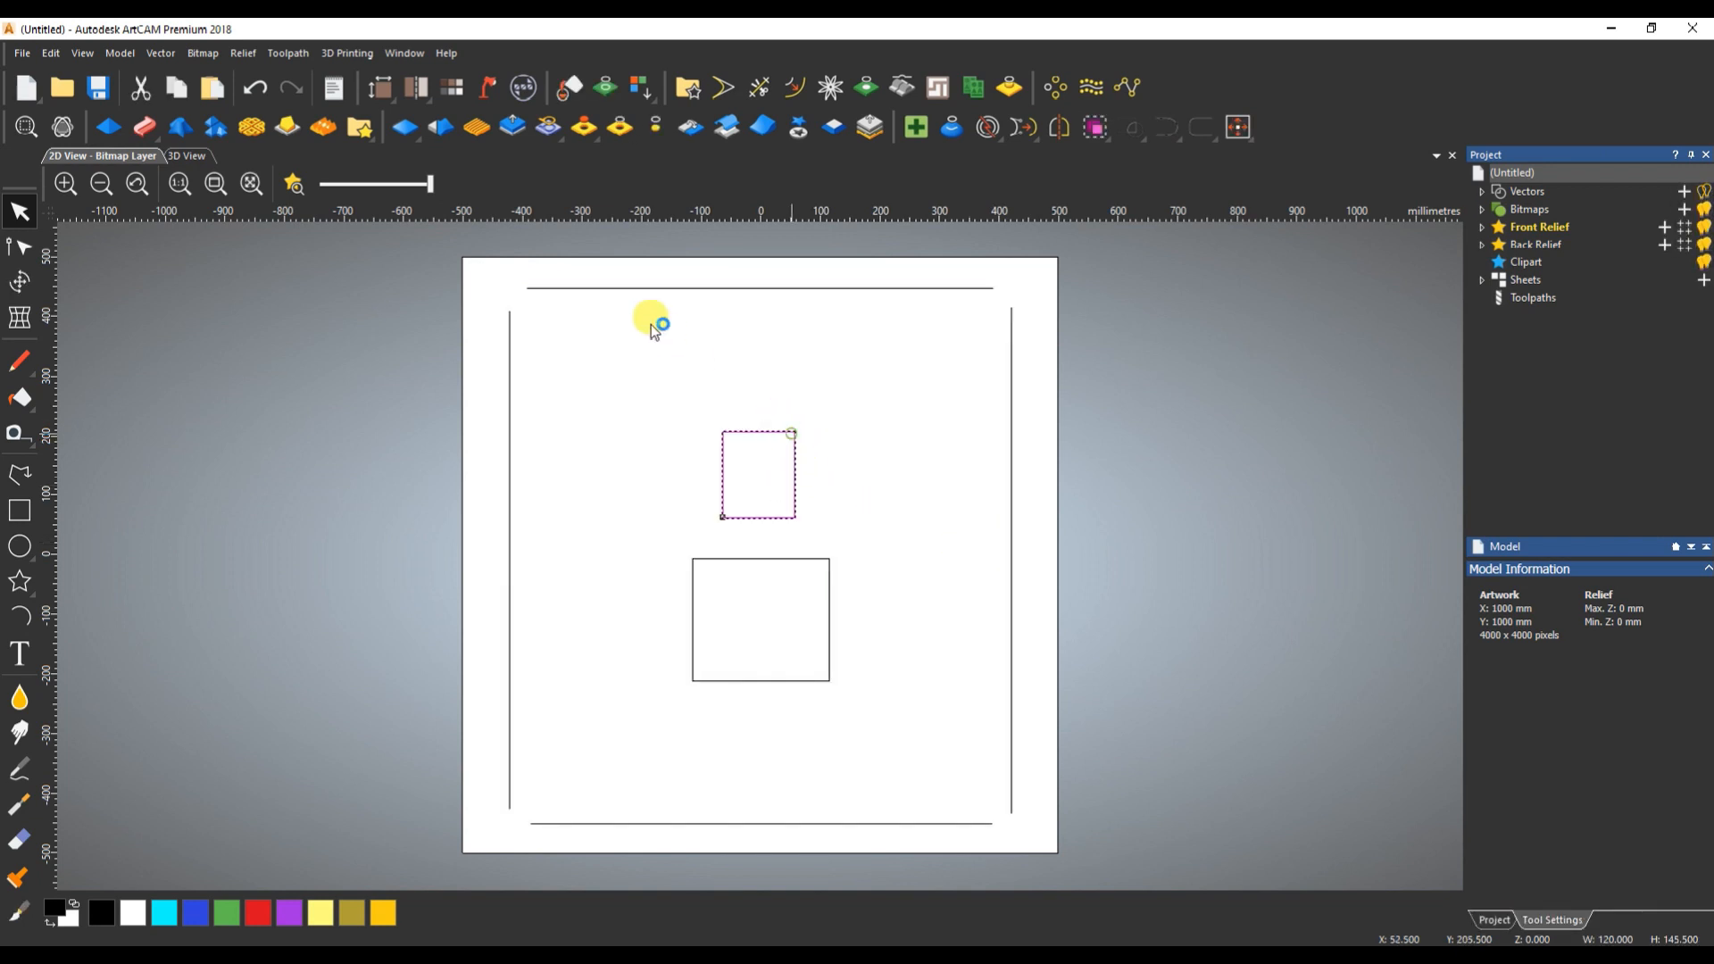
double_click(773, 433)
left_click(793, 433)
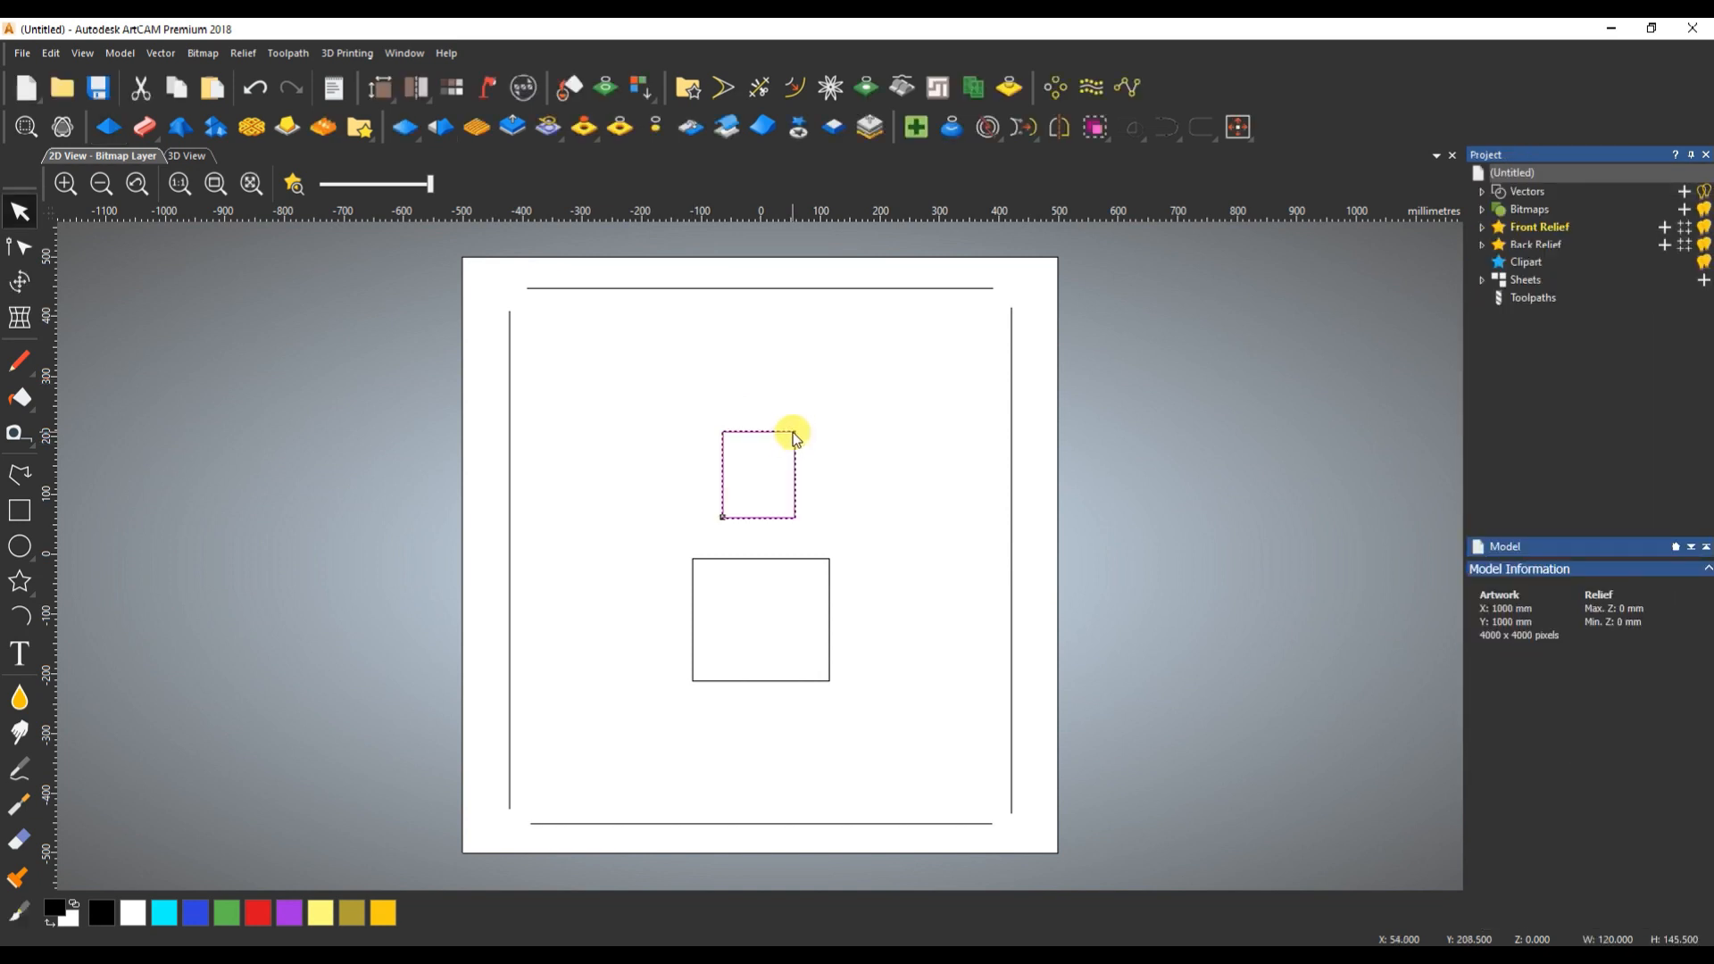
left_click_drag(790, 430, 672, 362)
left_click(828, 560)
left_click_drag(828, 559, 672, 560)
- Compare the available alignment options for the larger rectangle alone and for the larger rectangle selected with the right-hand line
left_click(1238, 127)
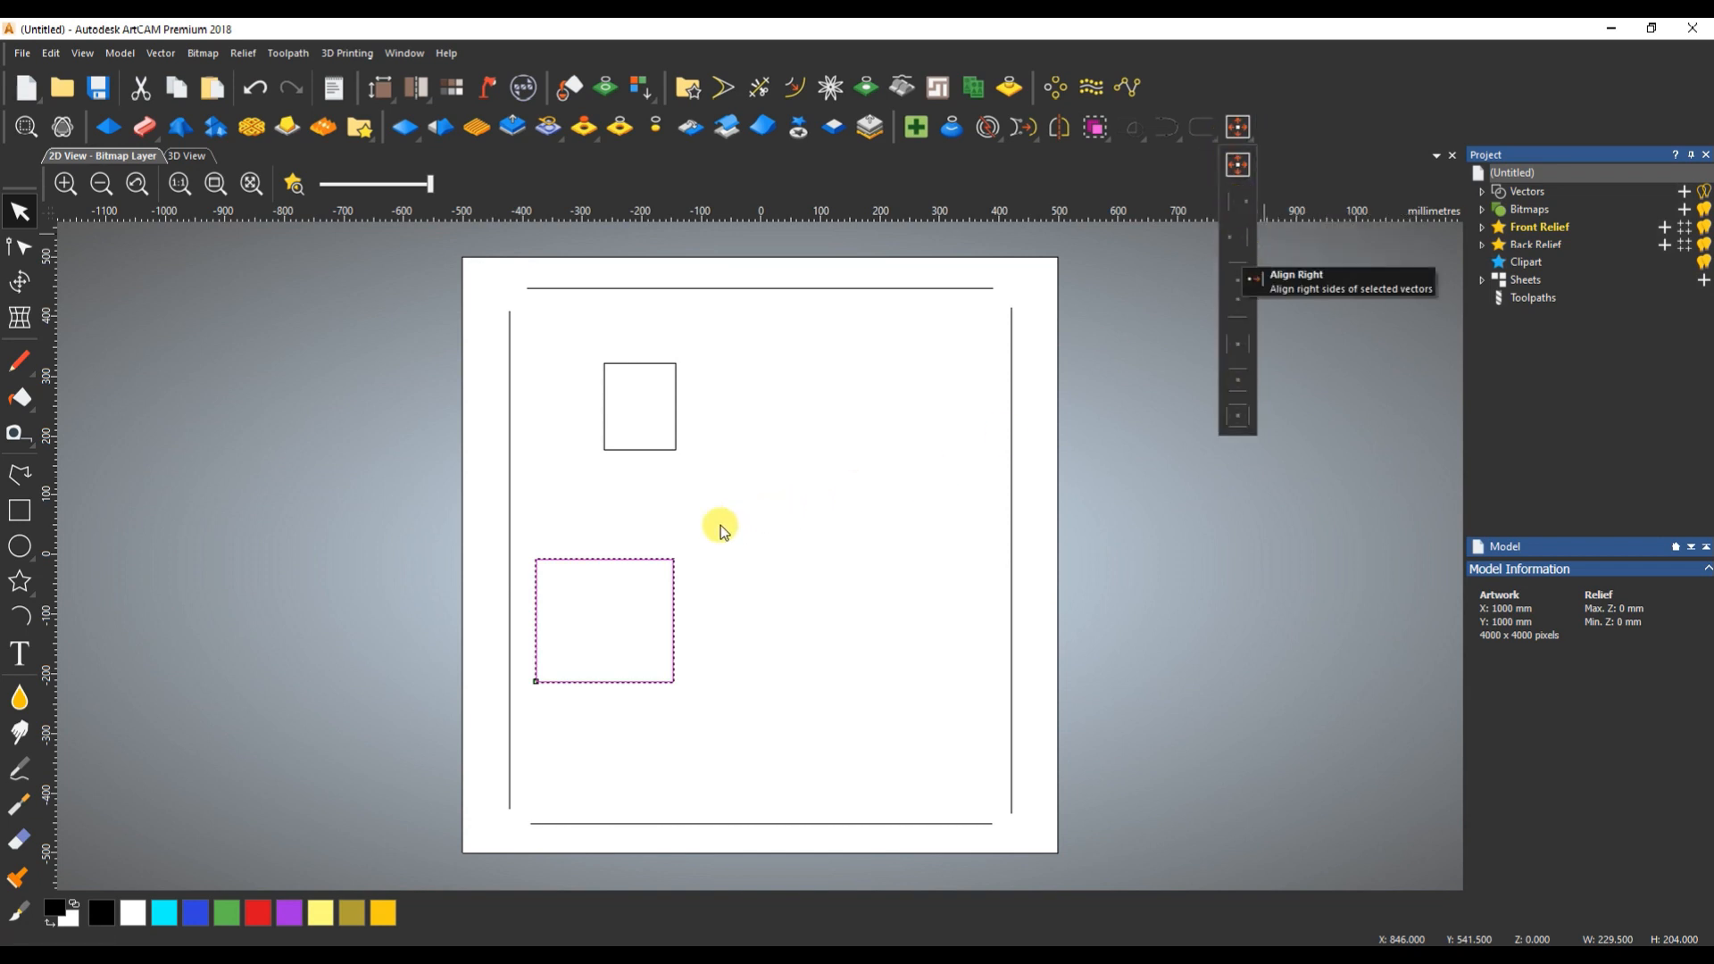
left_click(693, 533)
left_click_drag(1027, 491, 928, 545, "shift")
left_click(1237, 131)
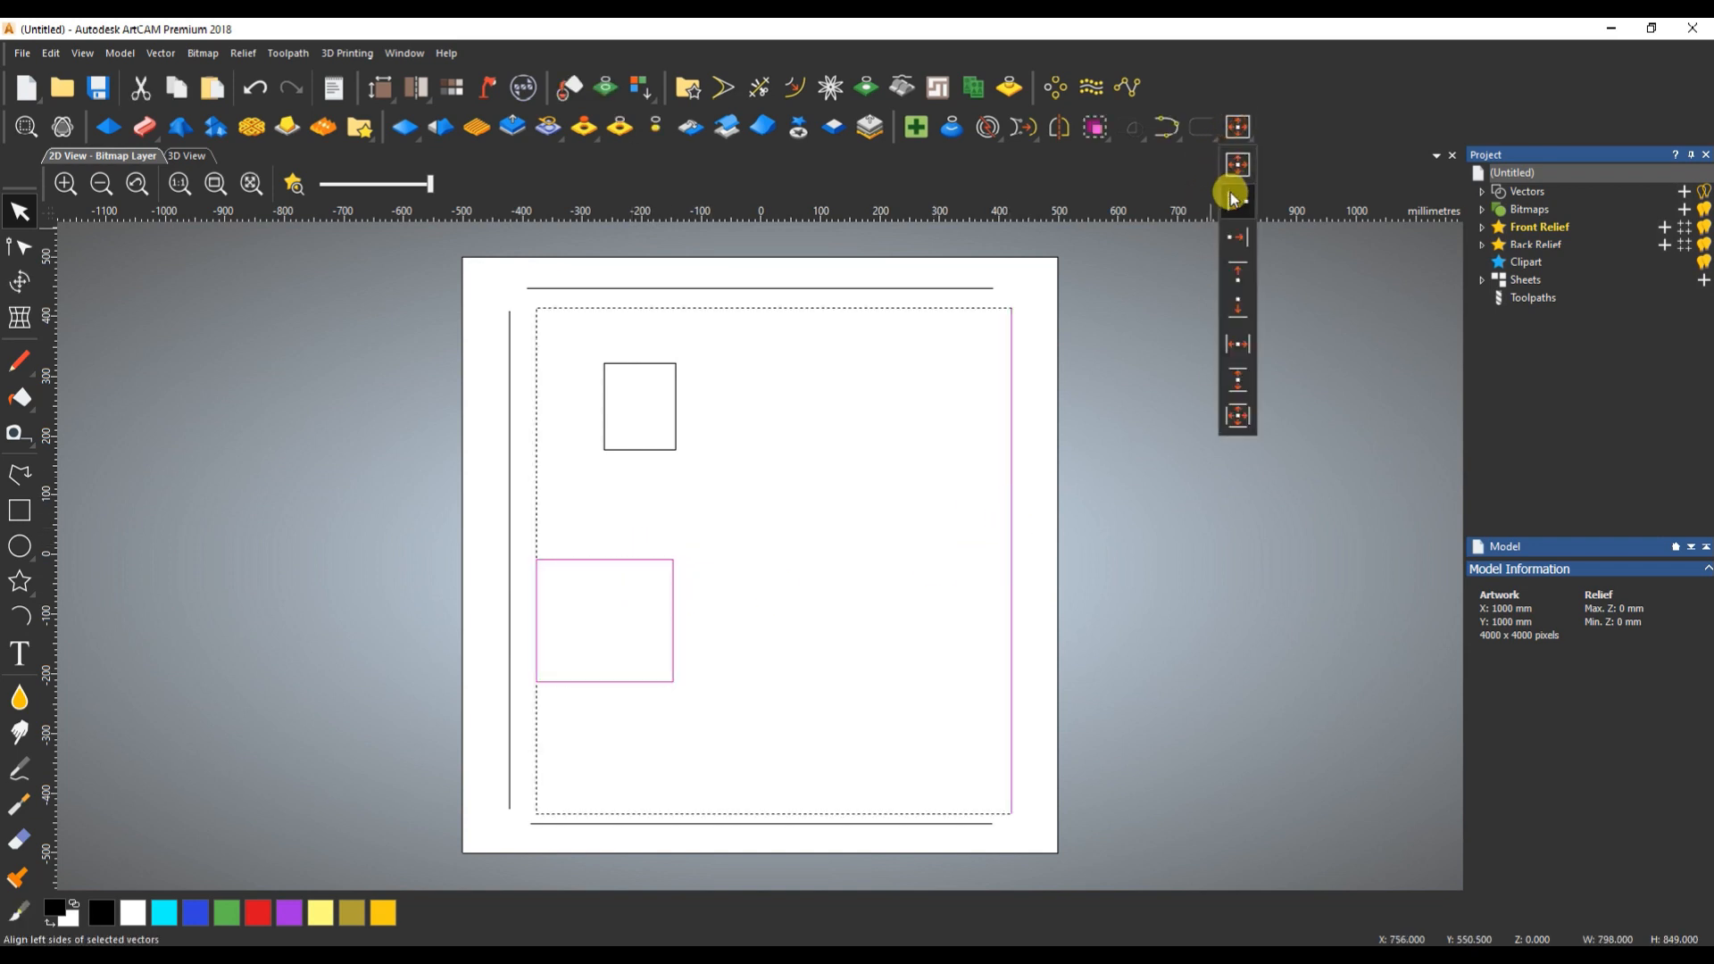
left_click(1284, 143)
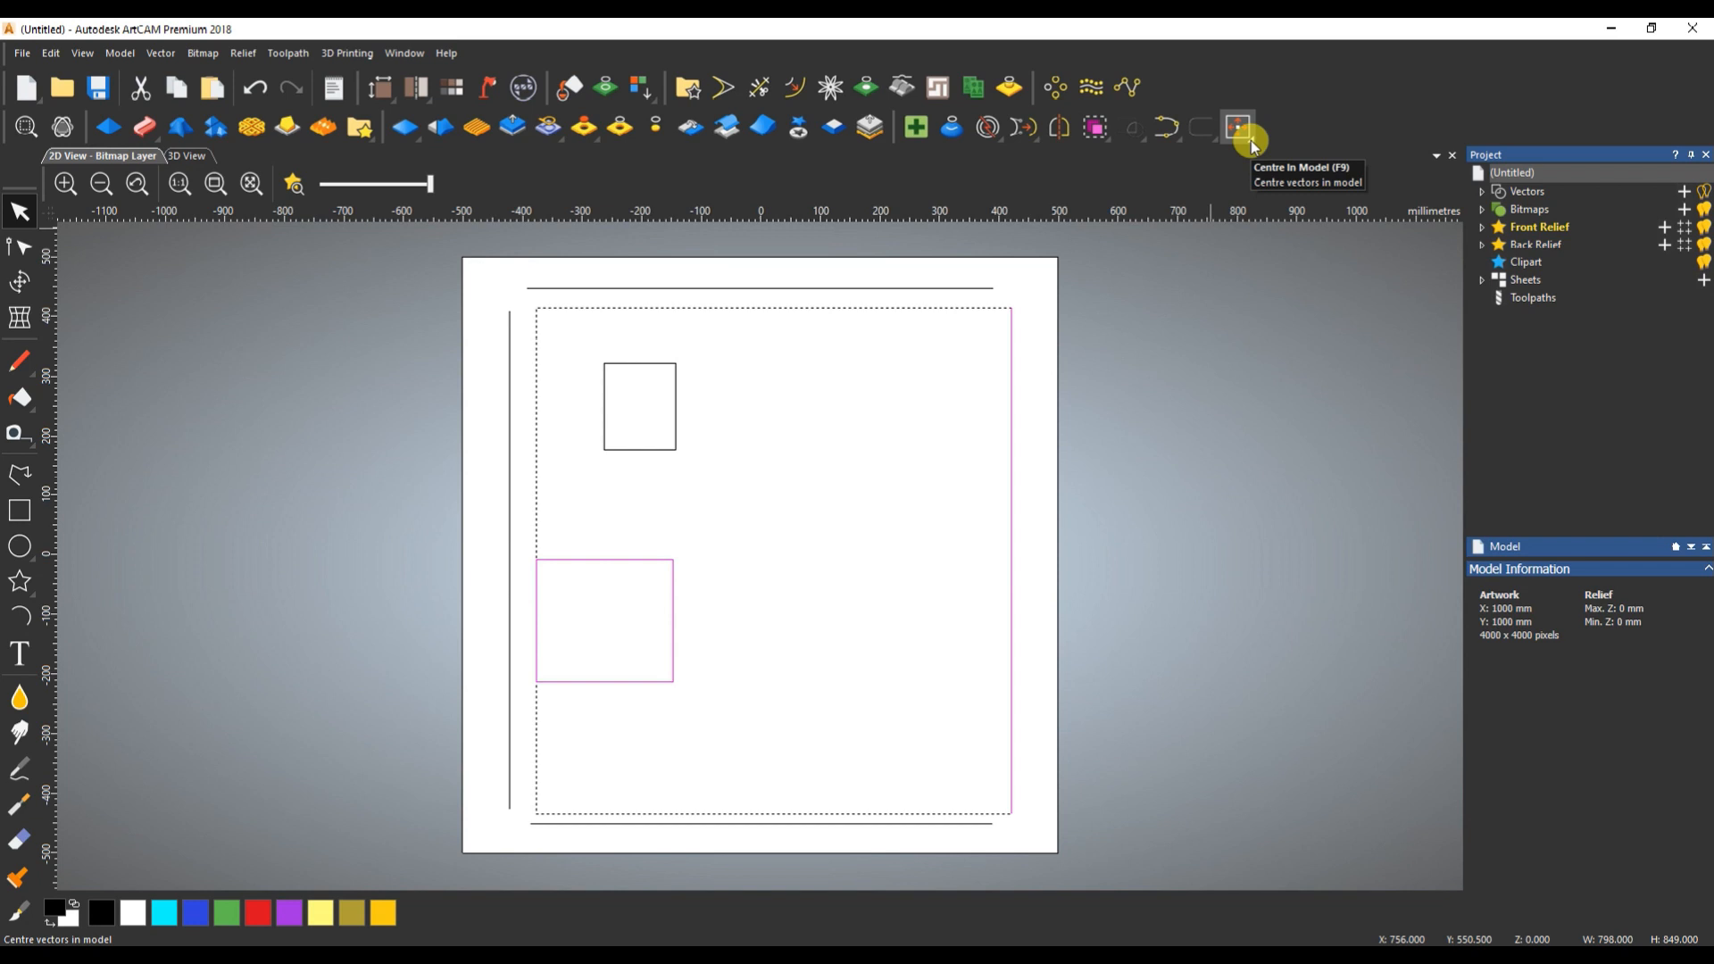
- Try Centre In Model on the larger rectangle together with the right-hand line, and undo the change
left_click(1246, 134)
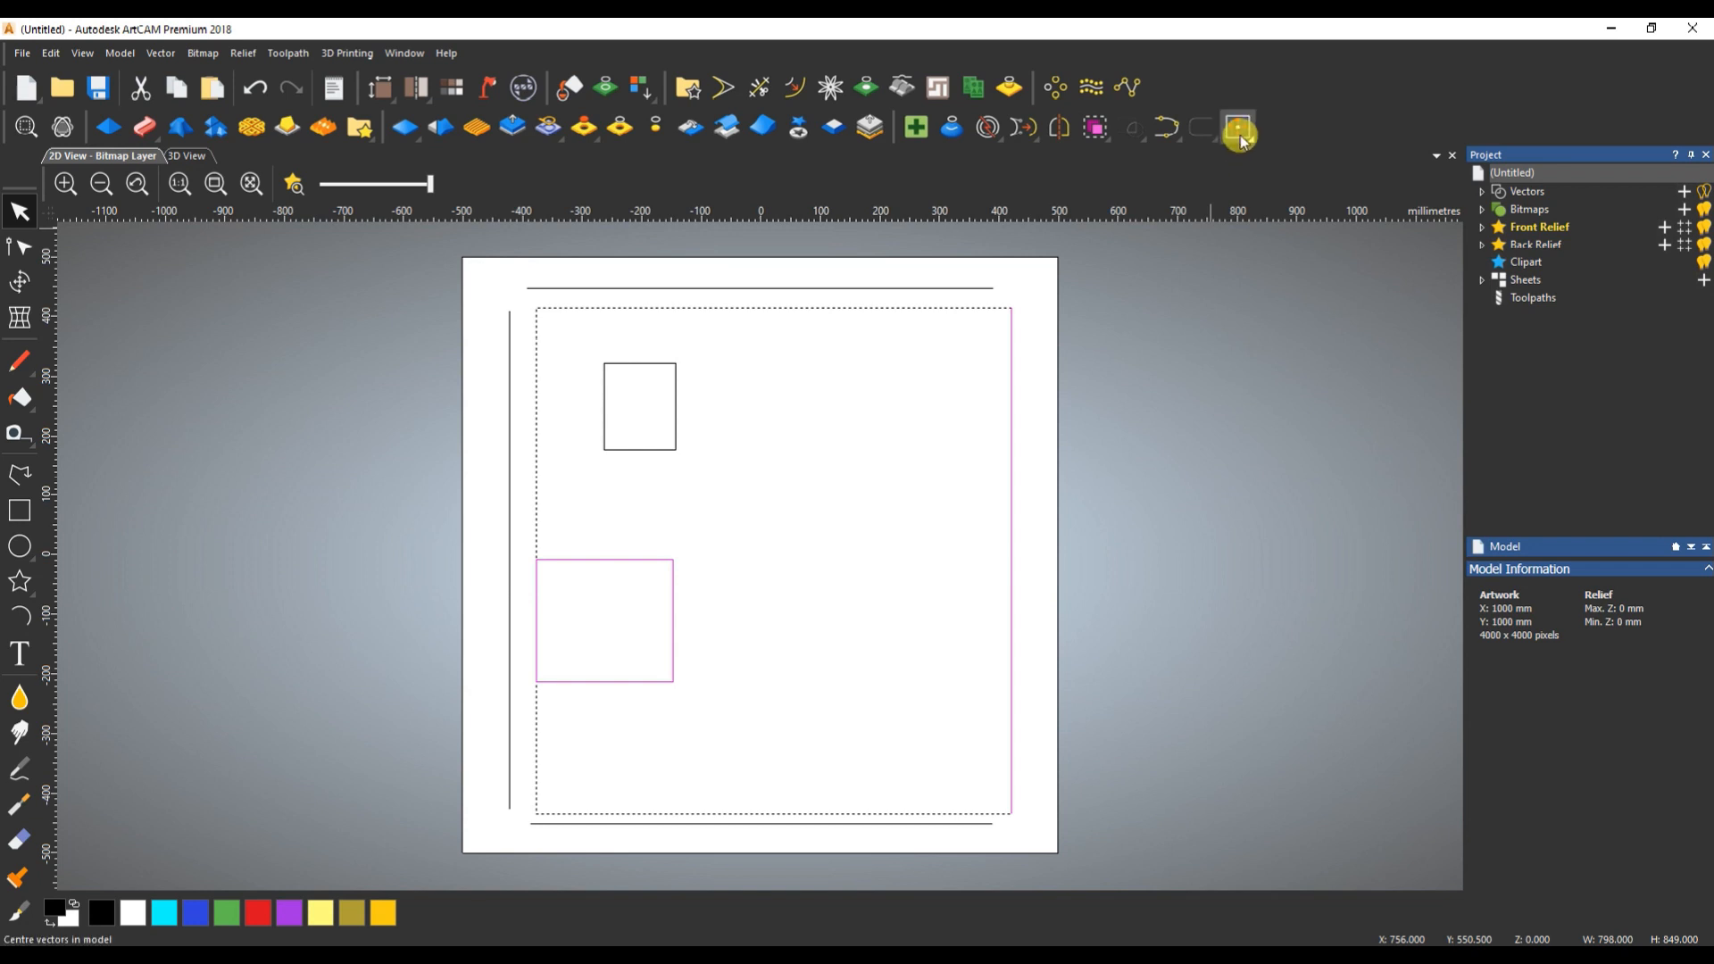
left_click(1239, 131)
key("ctrl+z")
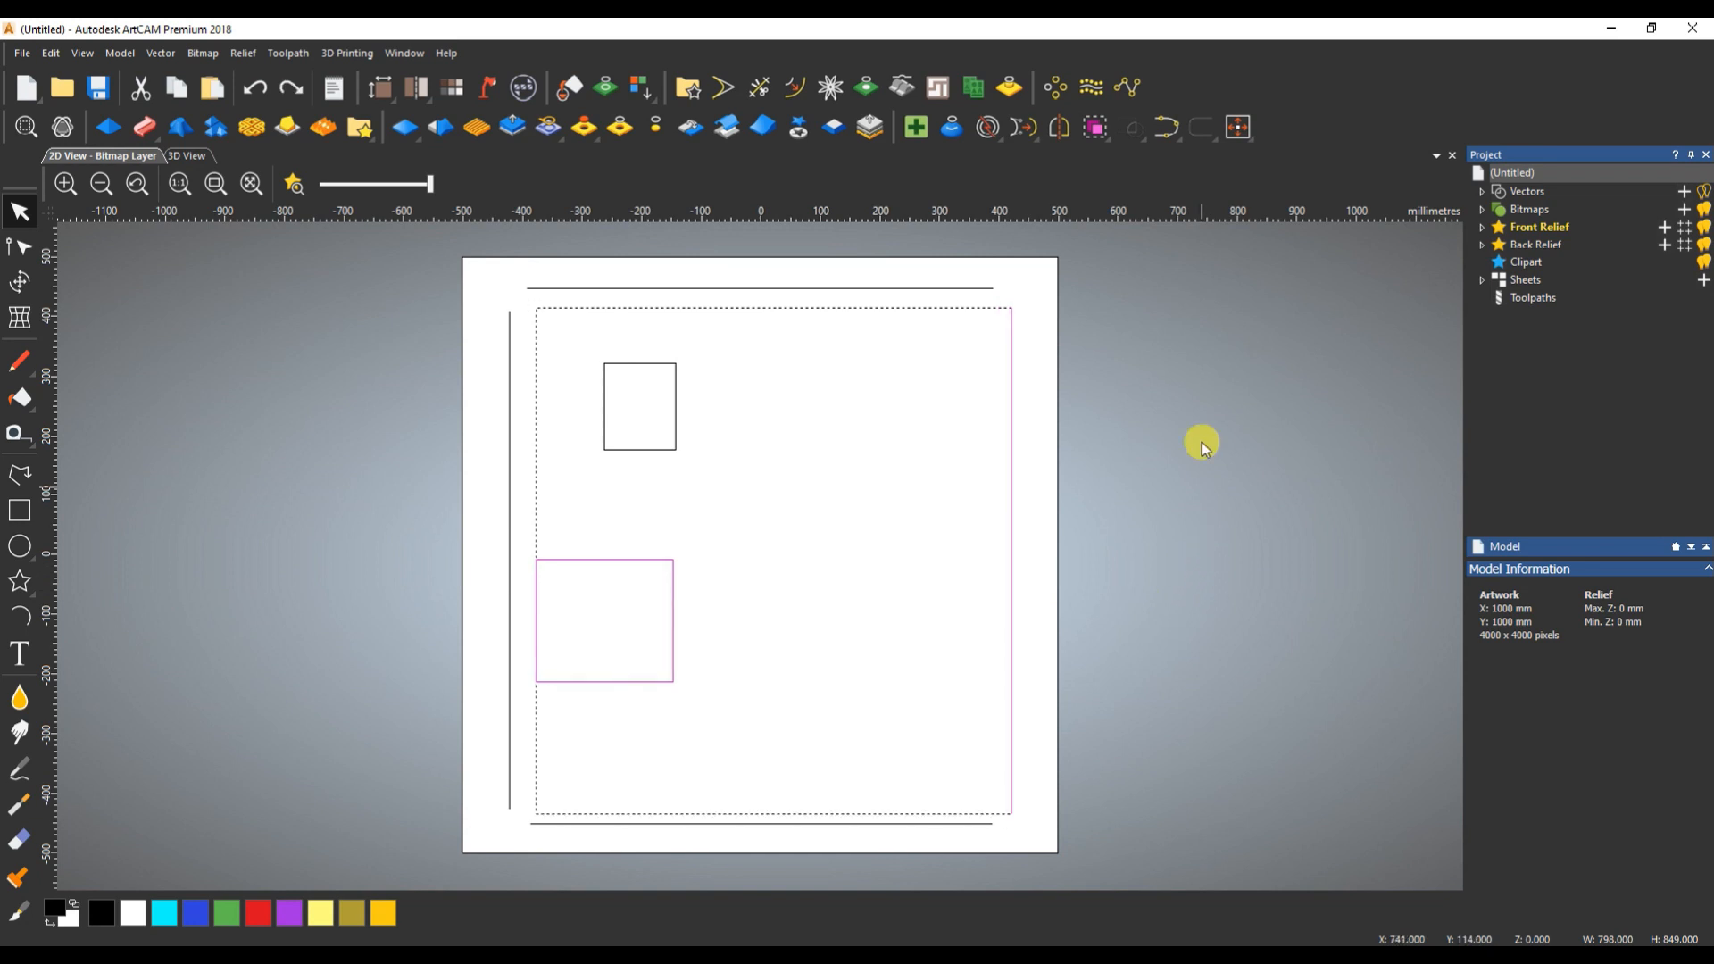
- Align the left side of the larger rectangle to the right-hand line, then align its right side to the same line
left_click(1251, 136)
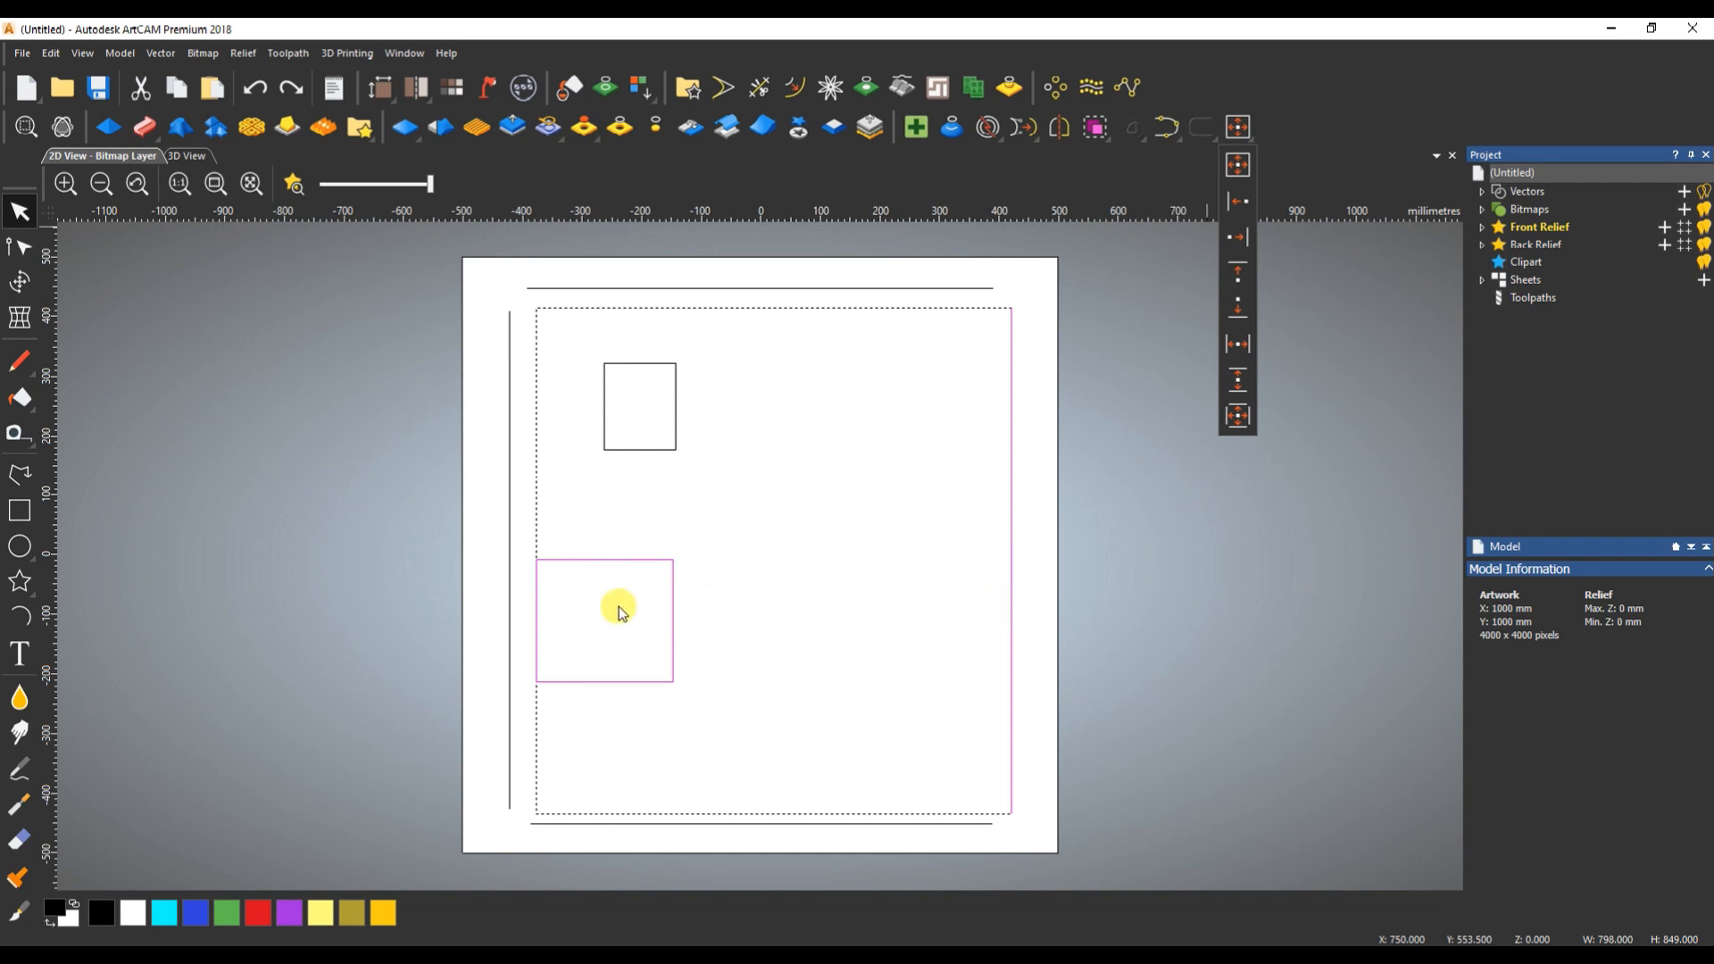
left_click(1247, 200)
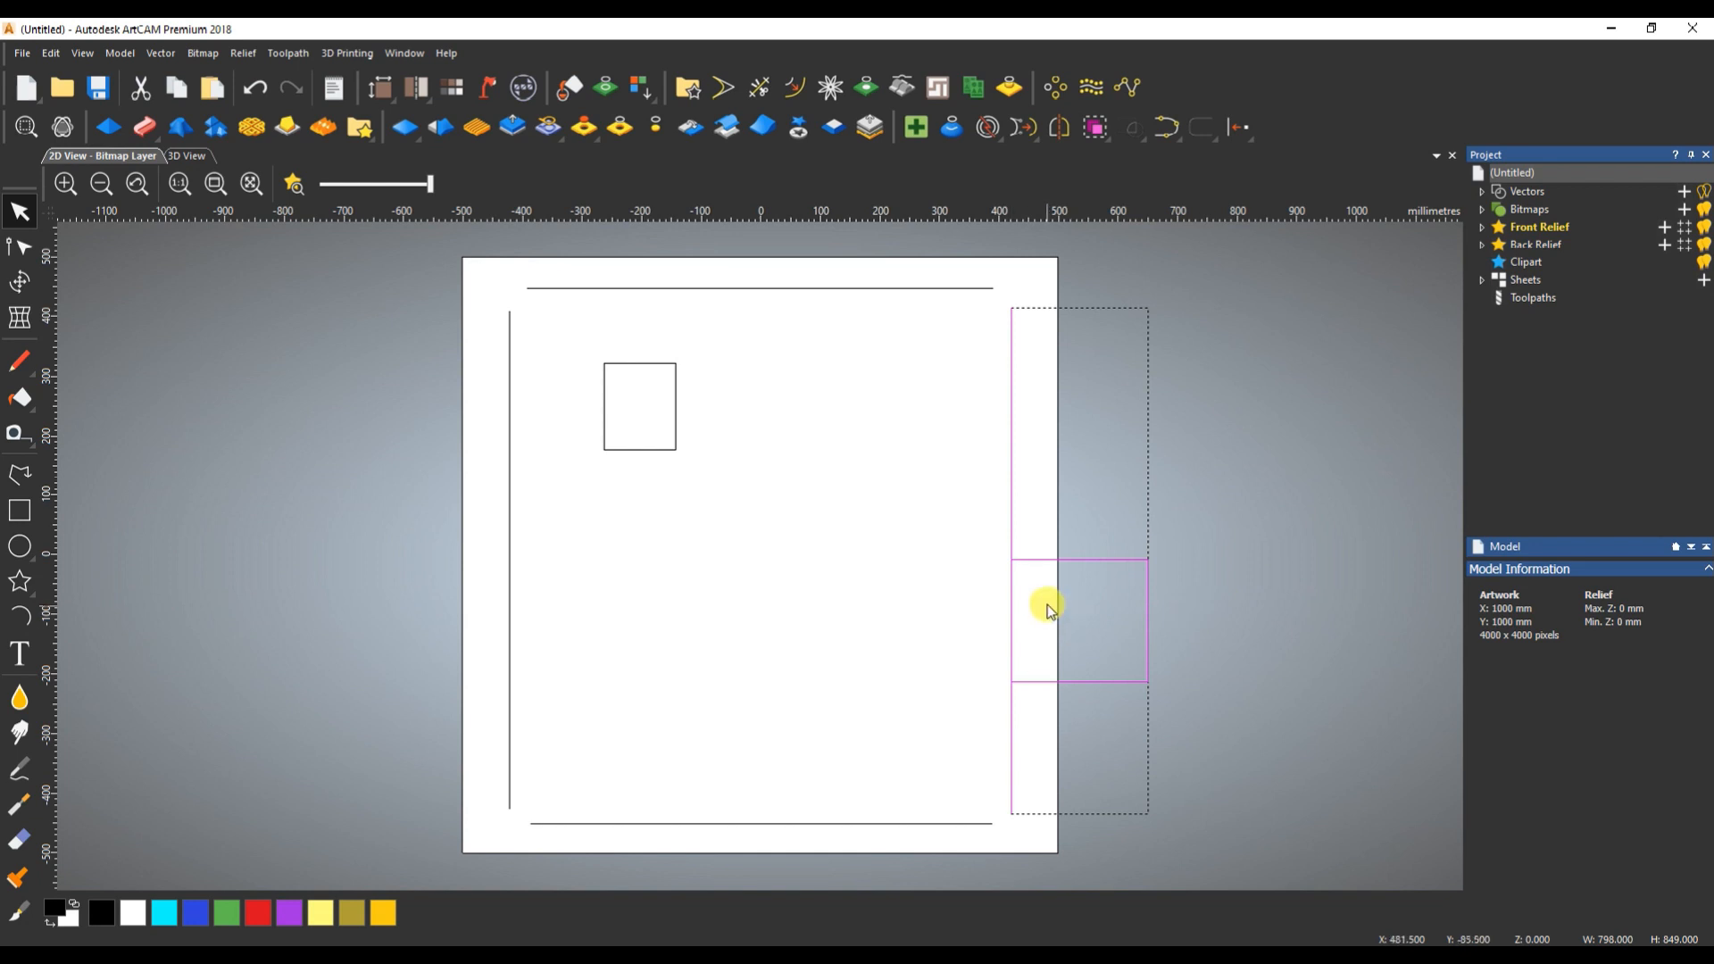
left_click(1239, 127)
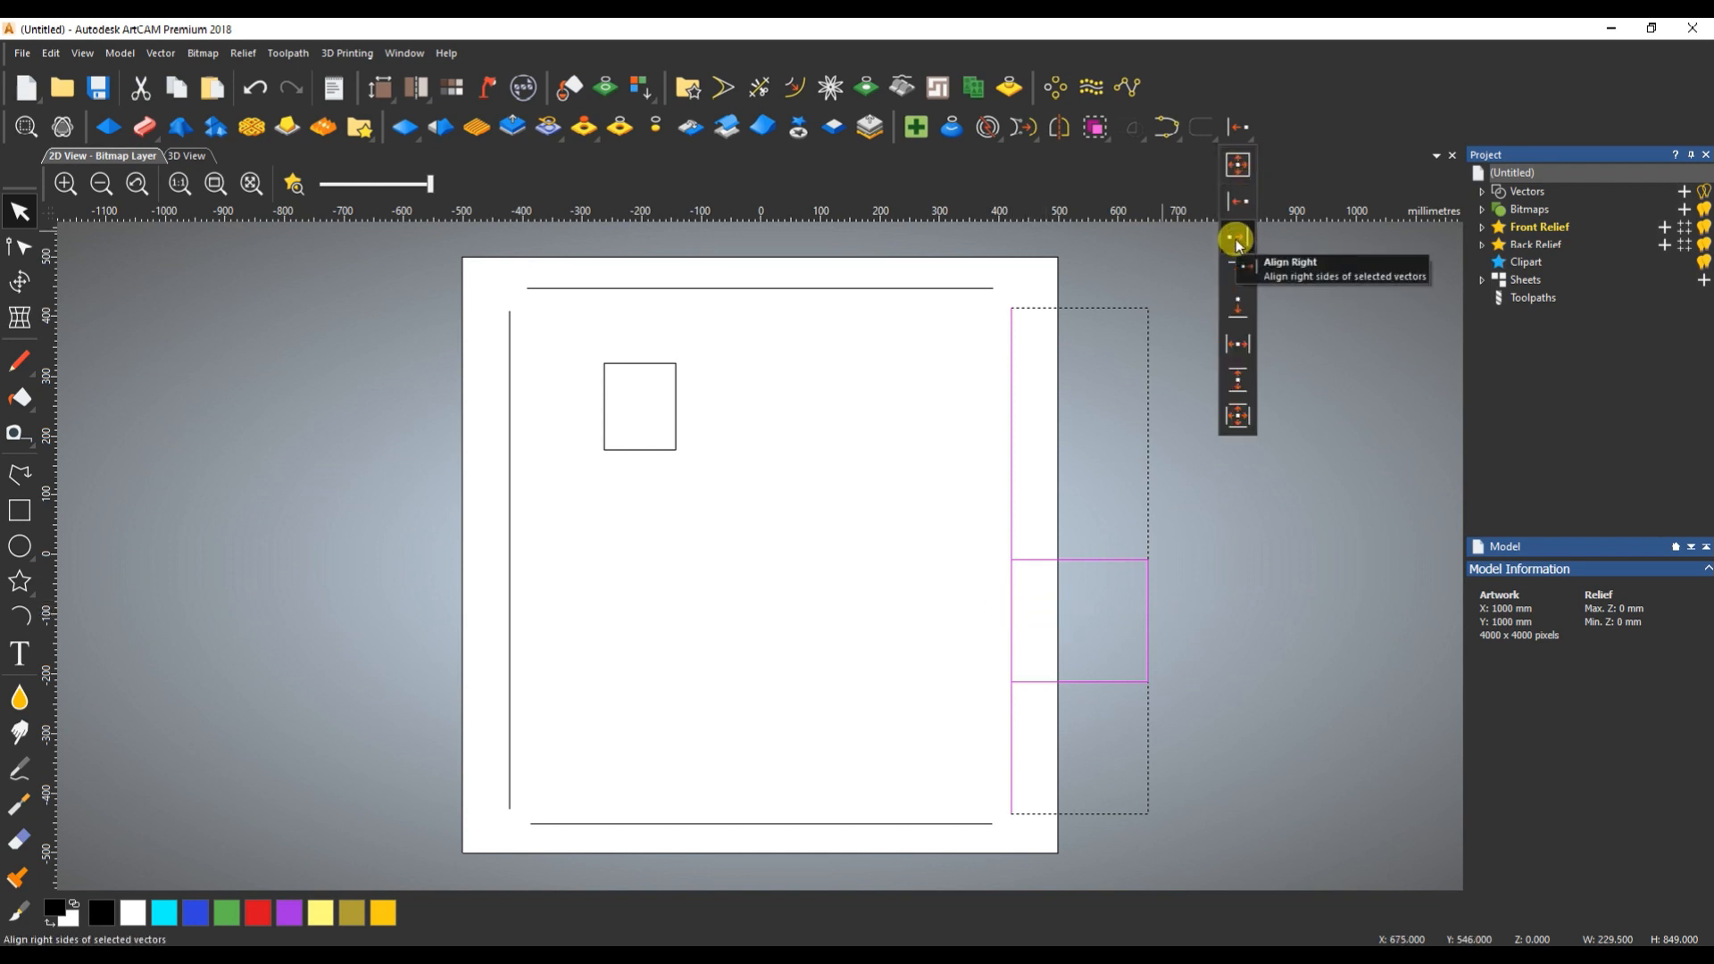
left_click(1239, 241)
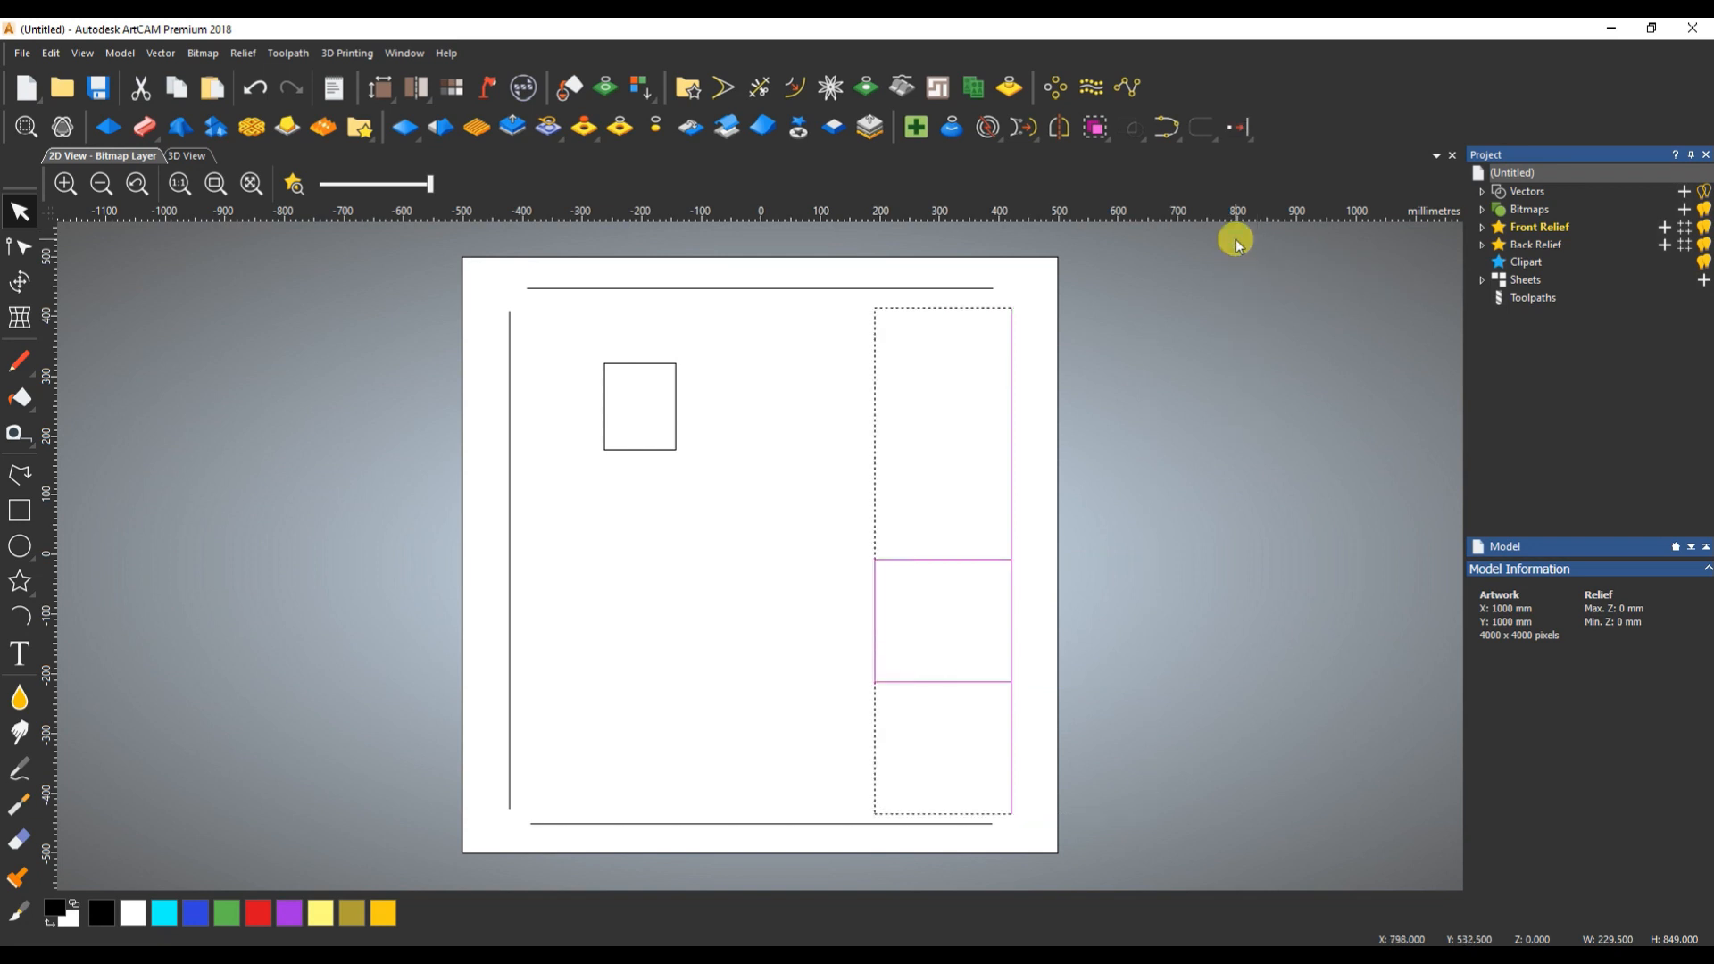
left_click(1235, 133)
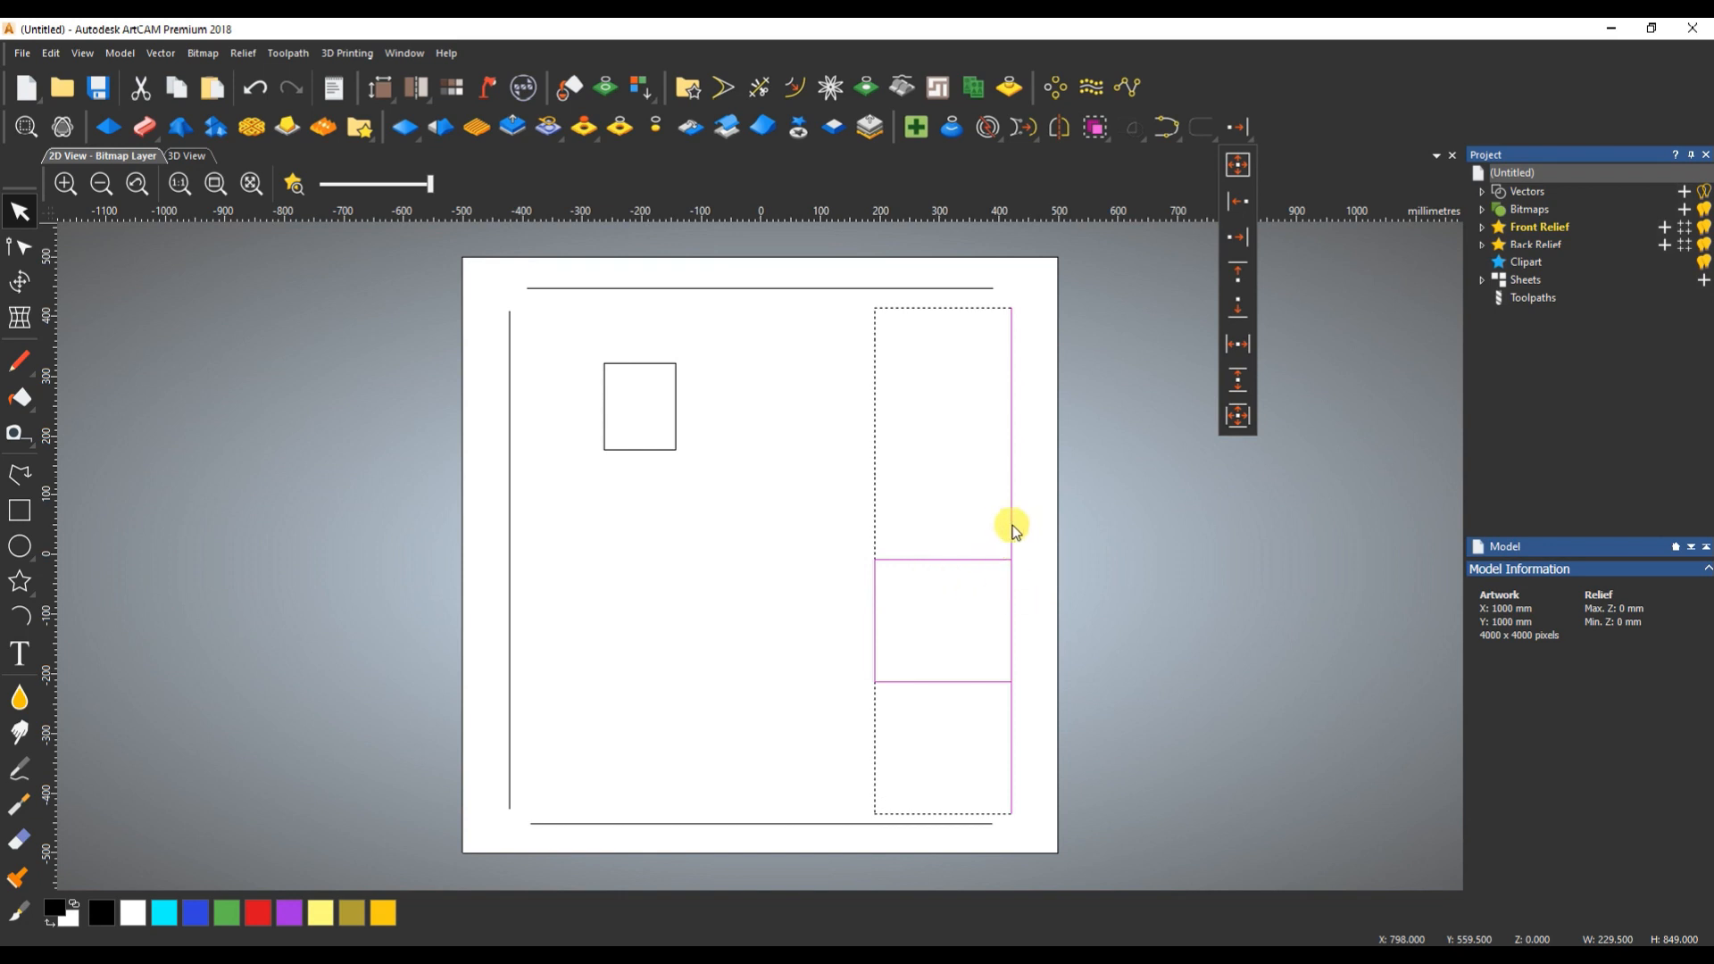
- Move the larger rectangle off the page above its upper-left corner and place a vertical guideline along the right-hand line
left_click(967, 552)
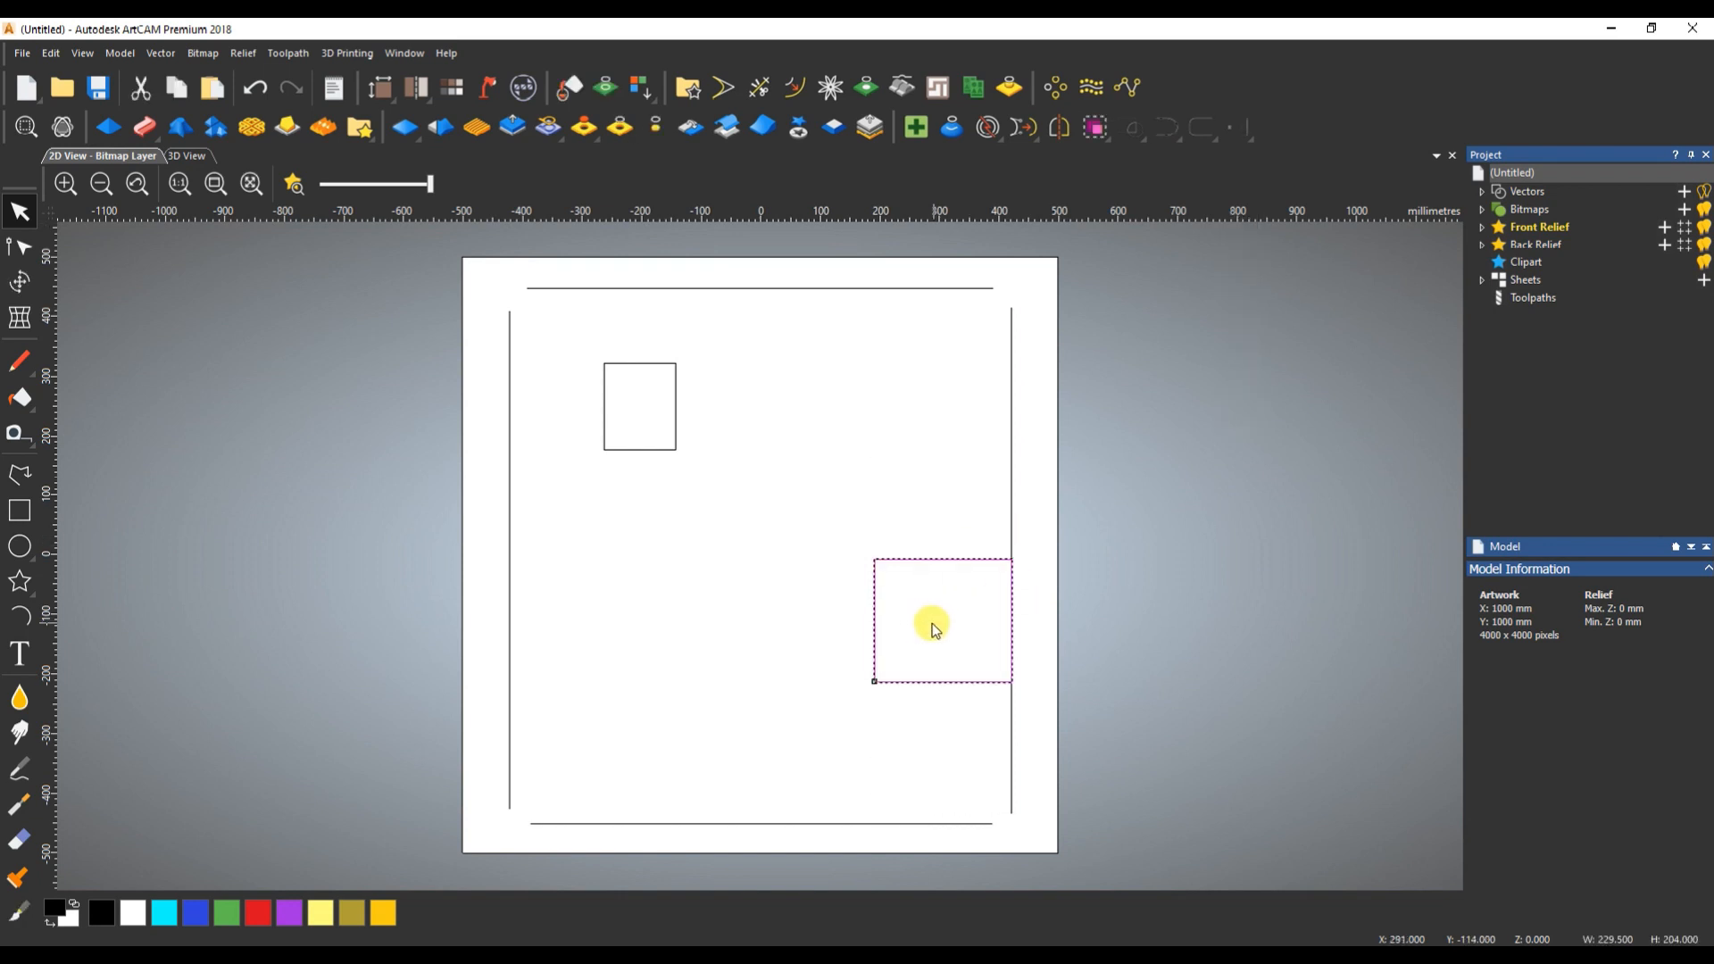
scroll(933, 629, "down", 4)
left_click_drag(822, 585, 702, 409)
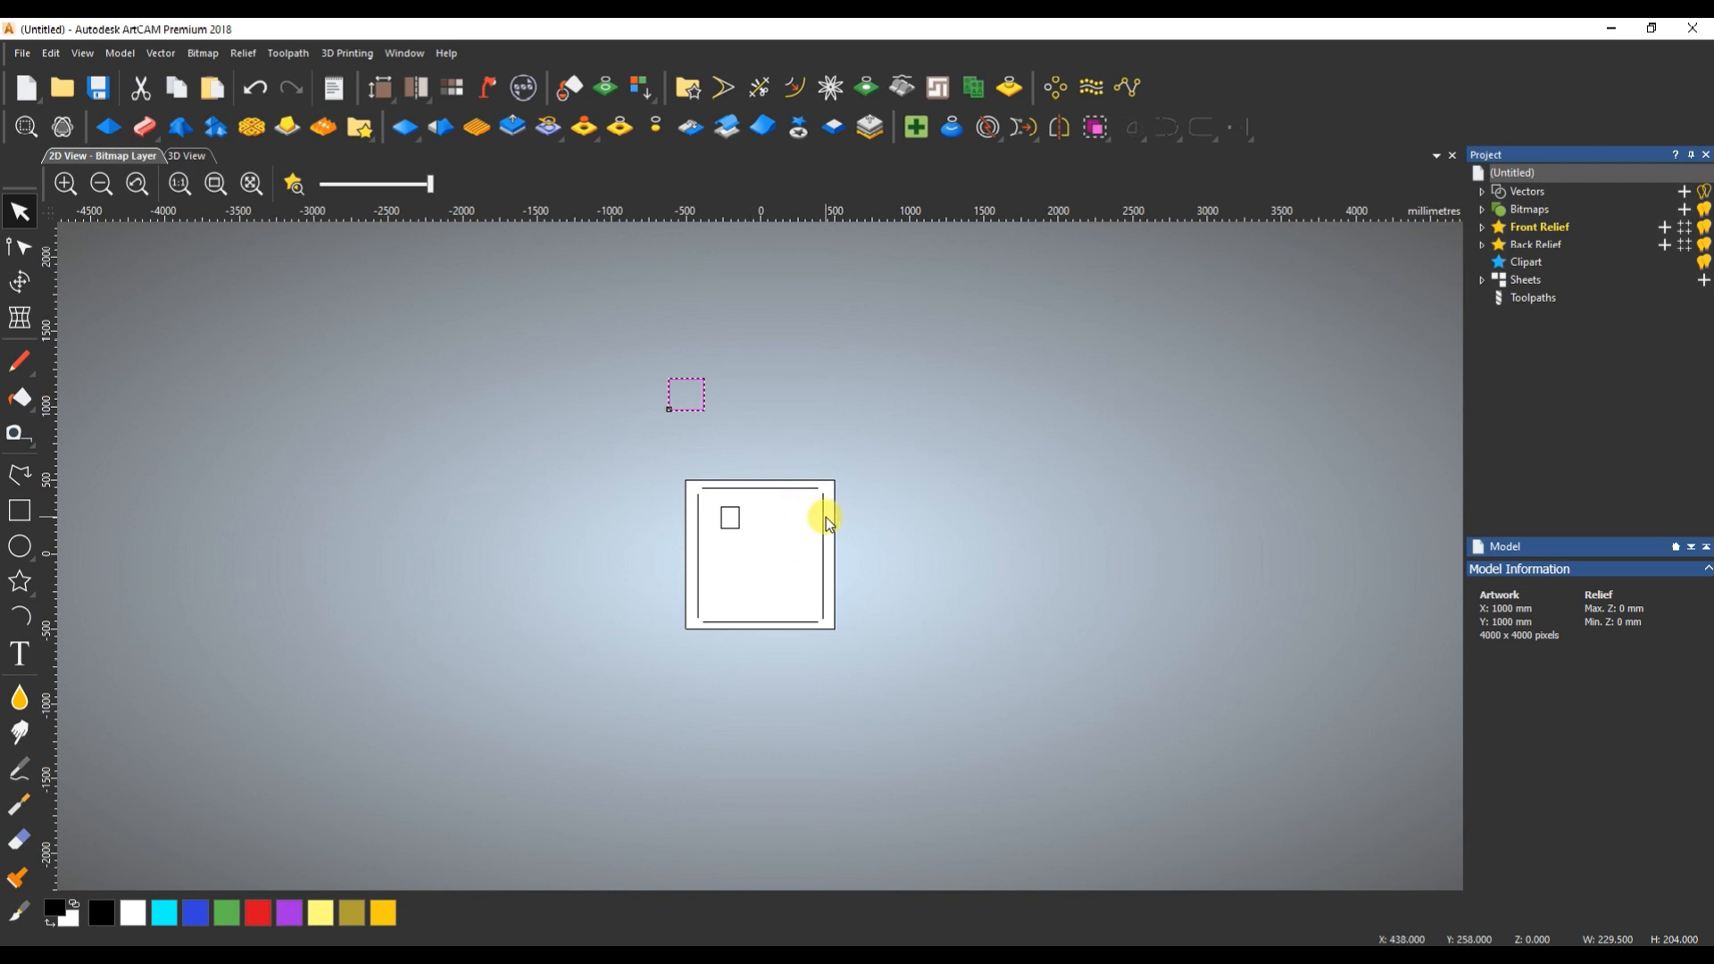
left_click(824, 529)
left_click_drag(46, 607, 823, 572)
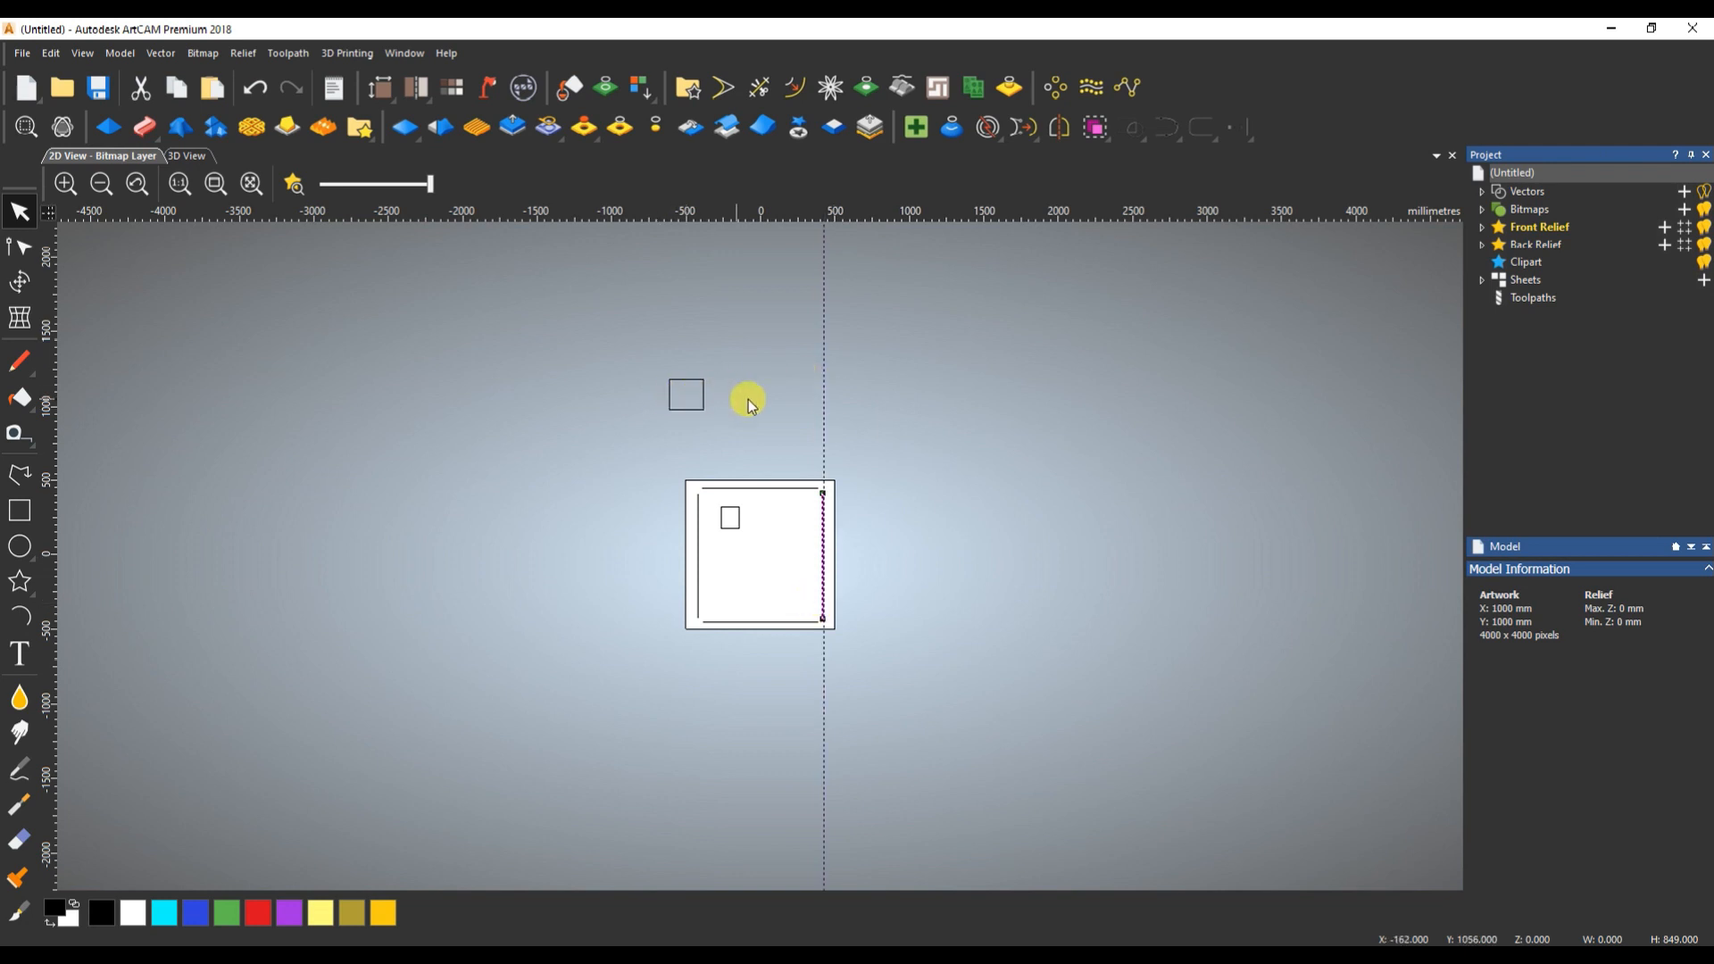
- Align the right side of the larger rectangle above the page with the right-hand line and clear the selection
left_click_drag(717, 344, 632, 429)
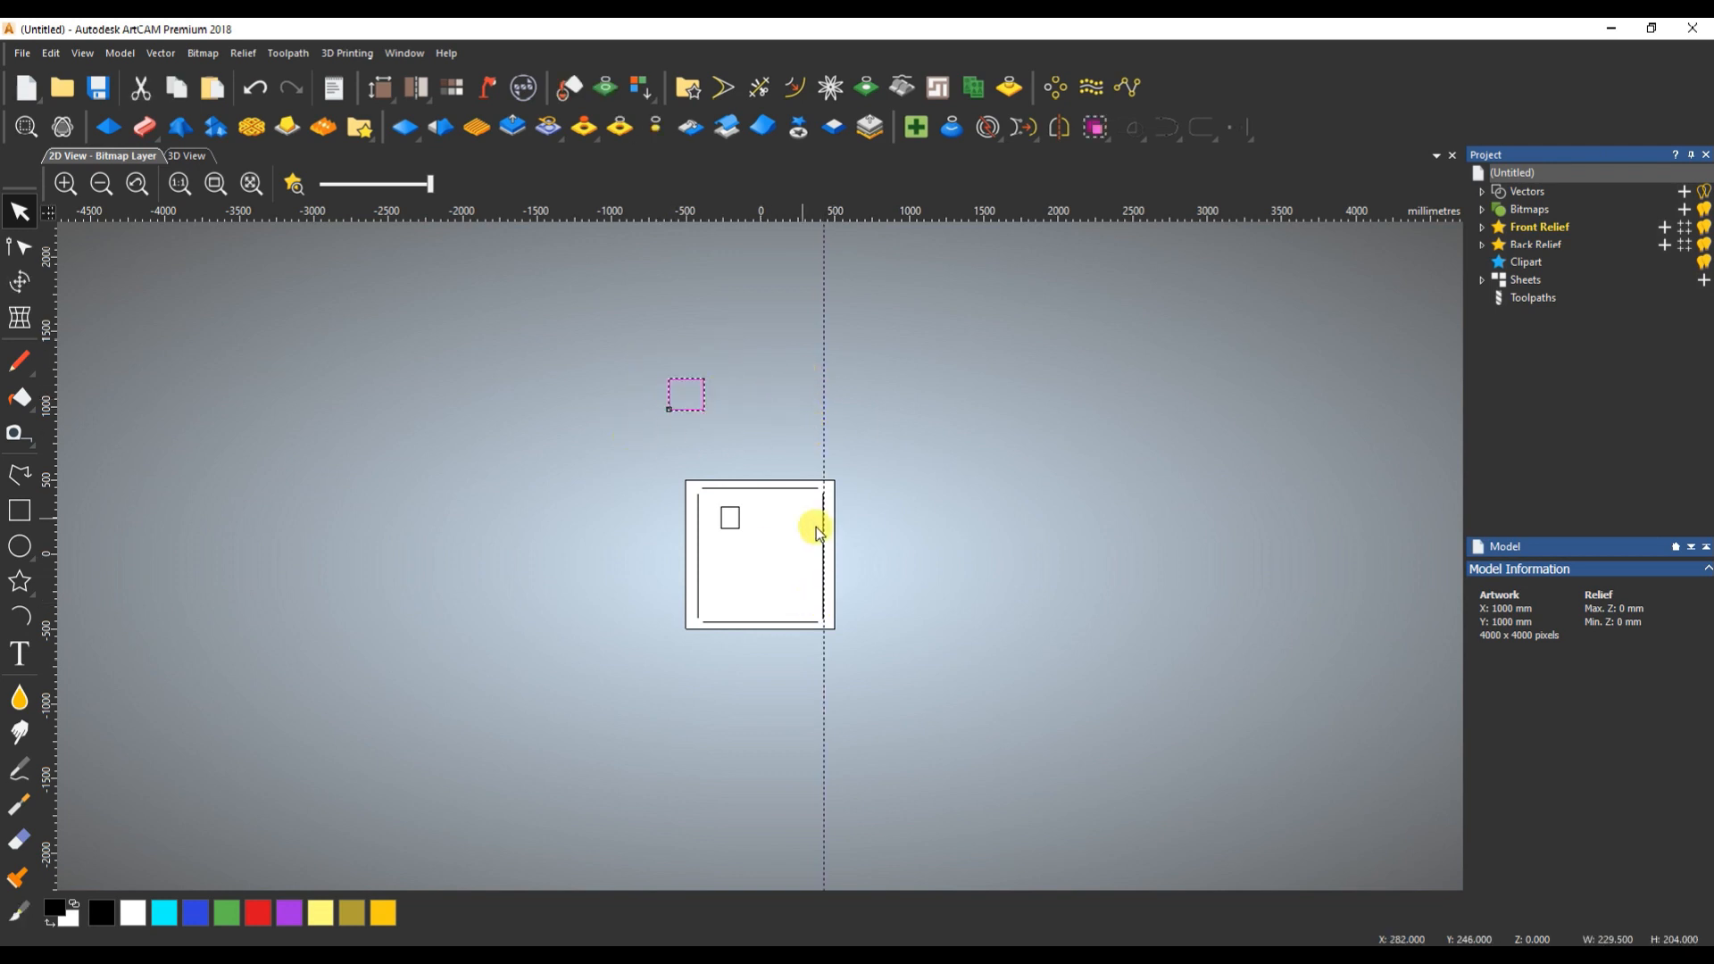
left_click(825, 536, "shift")
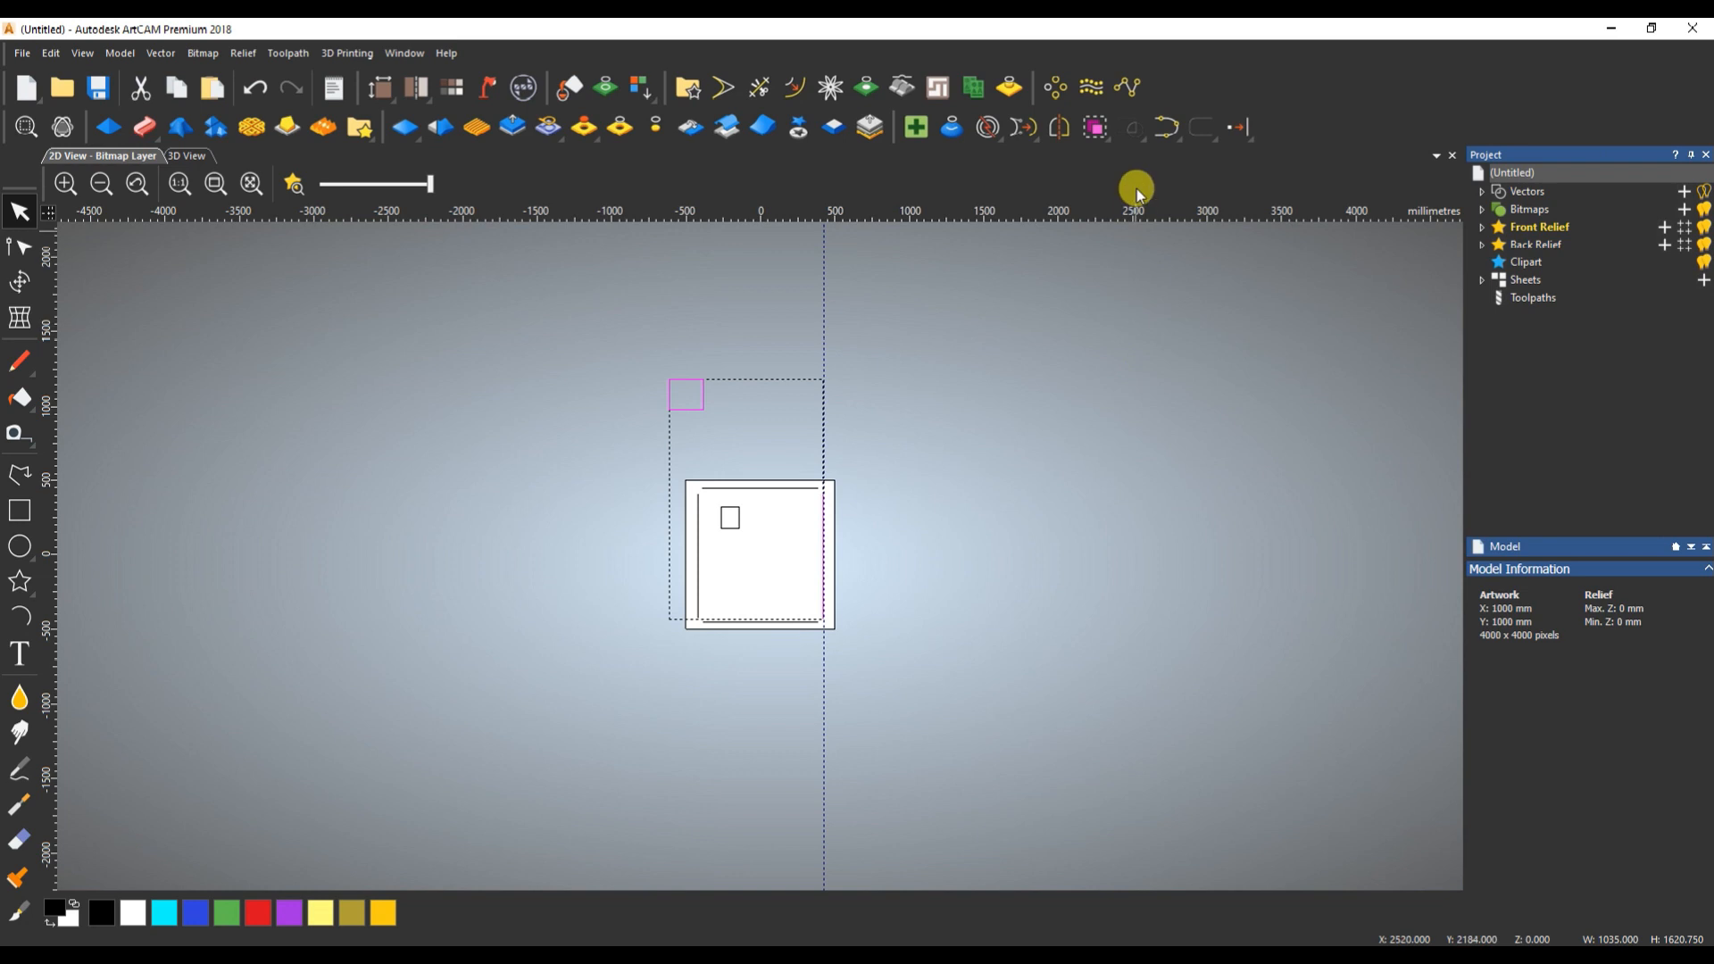
left_click(1239, 134)
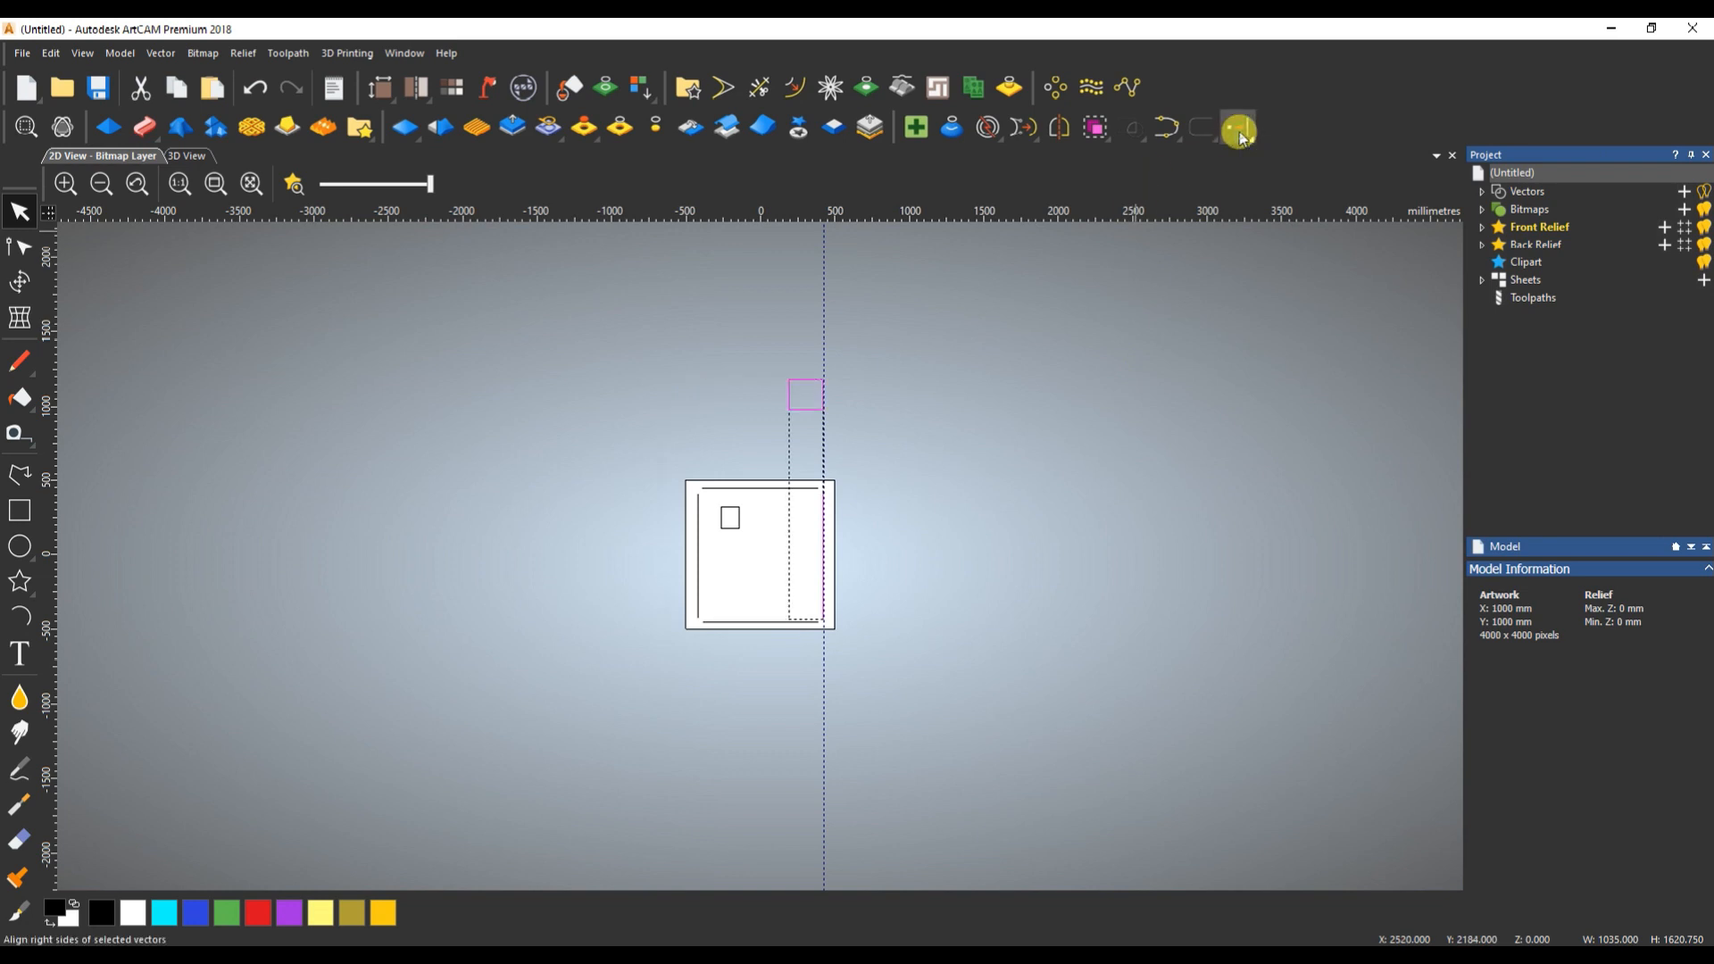
left_click(806, 439)
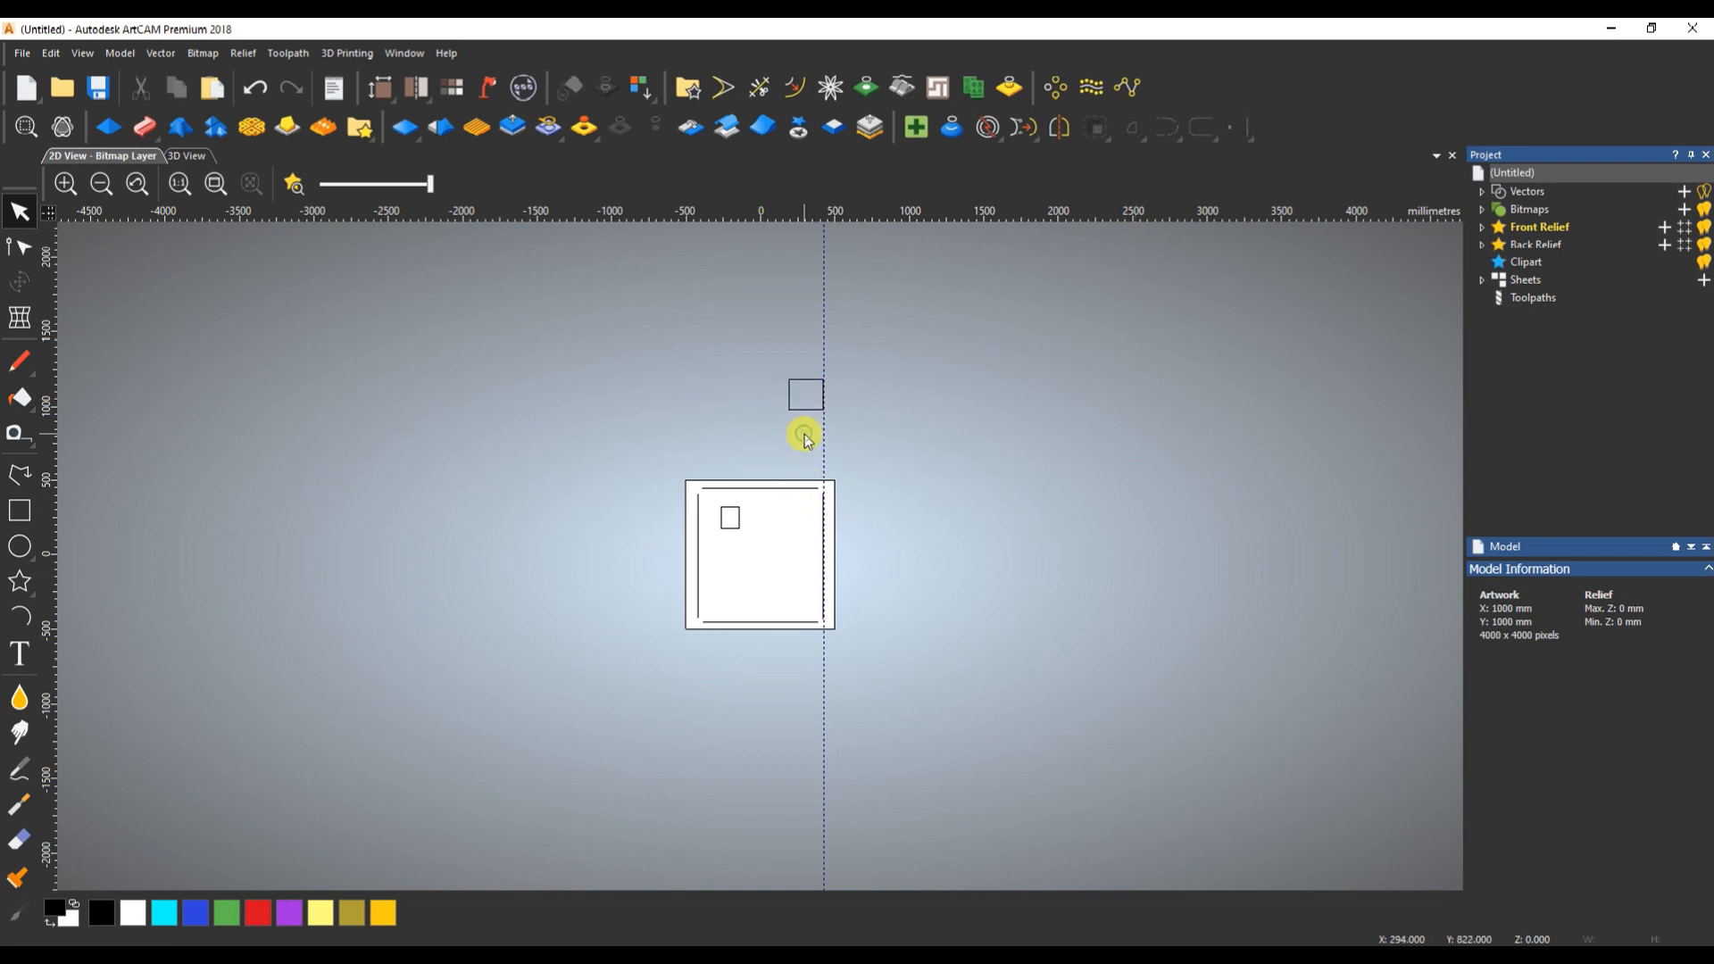
- Move the larger rectangle back onto the page, just below the page's centre
left_click(789, 398)
left_click_drag(788, 398, 768, 592)
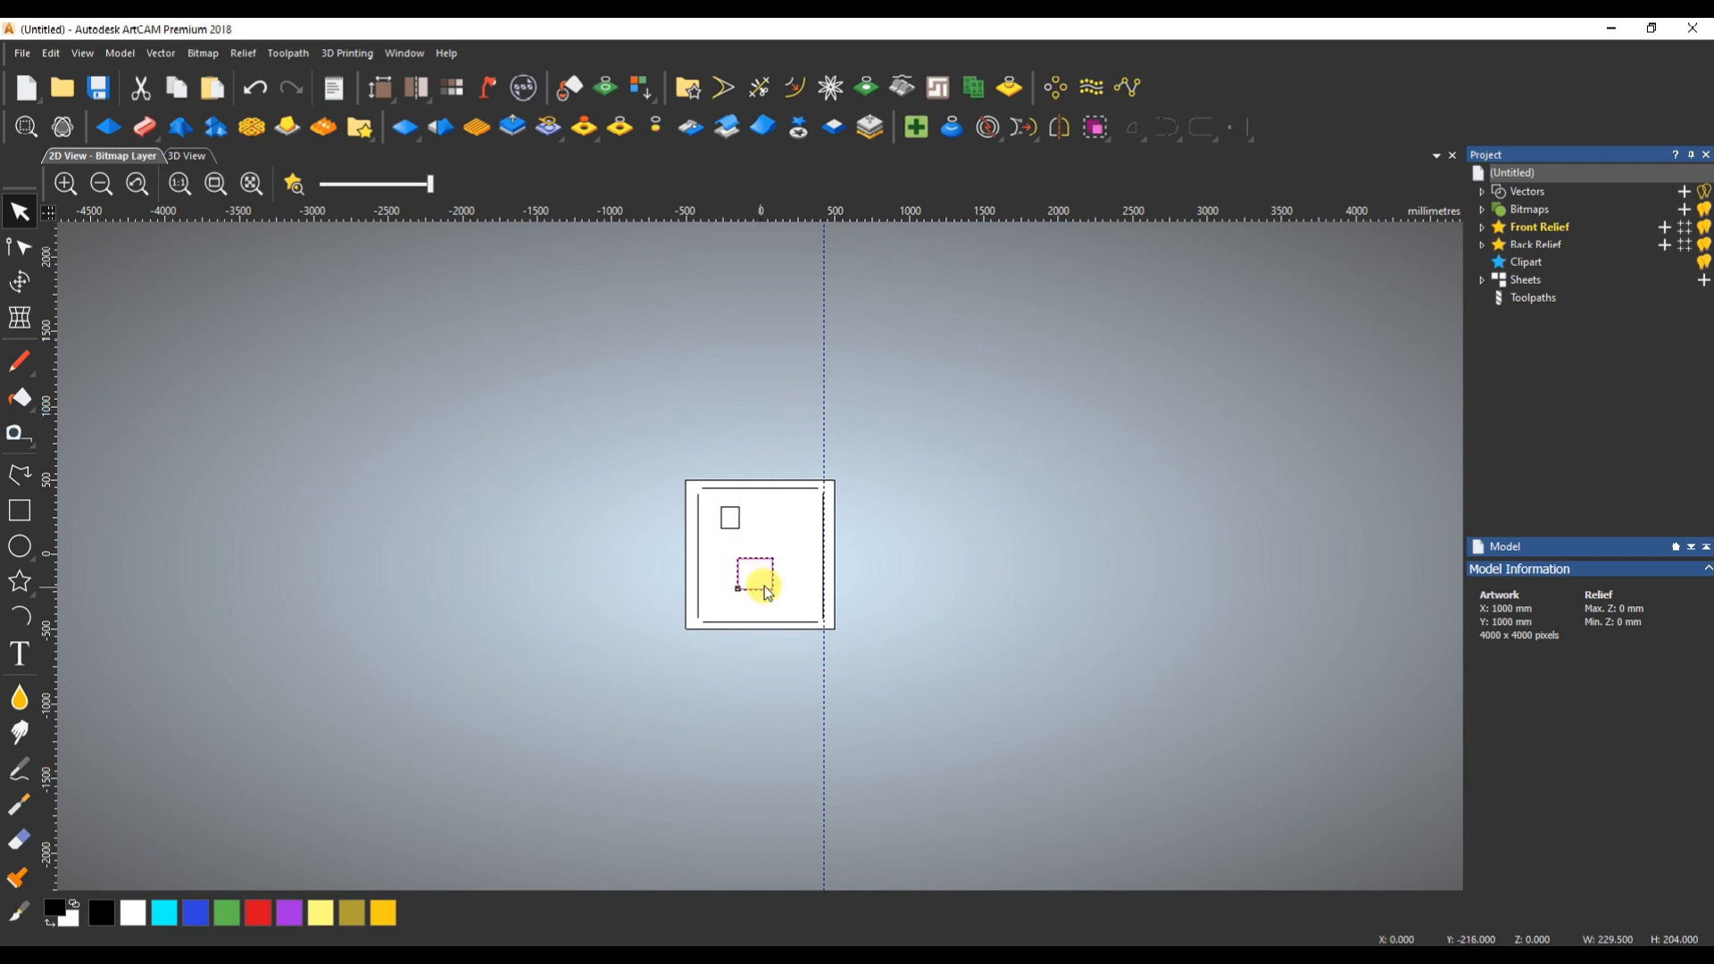
scroll(773, 589, "up", 2)
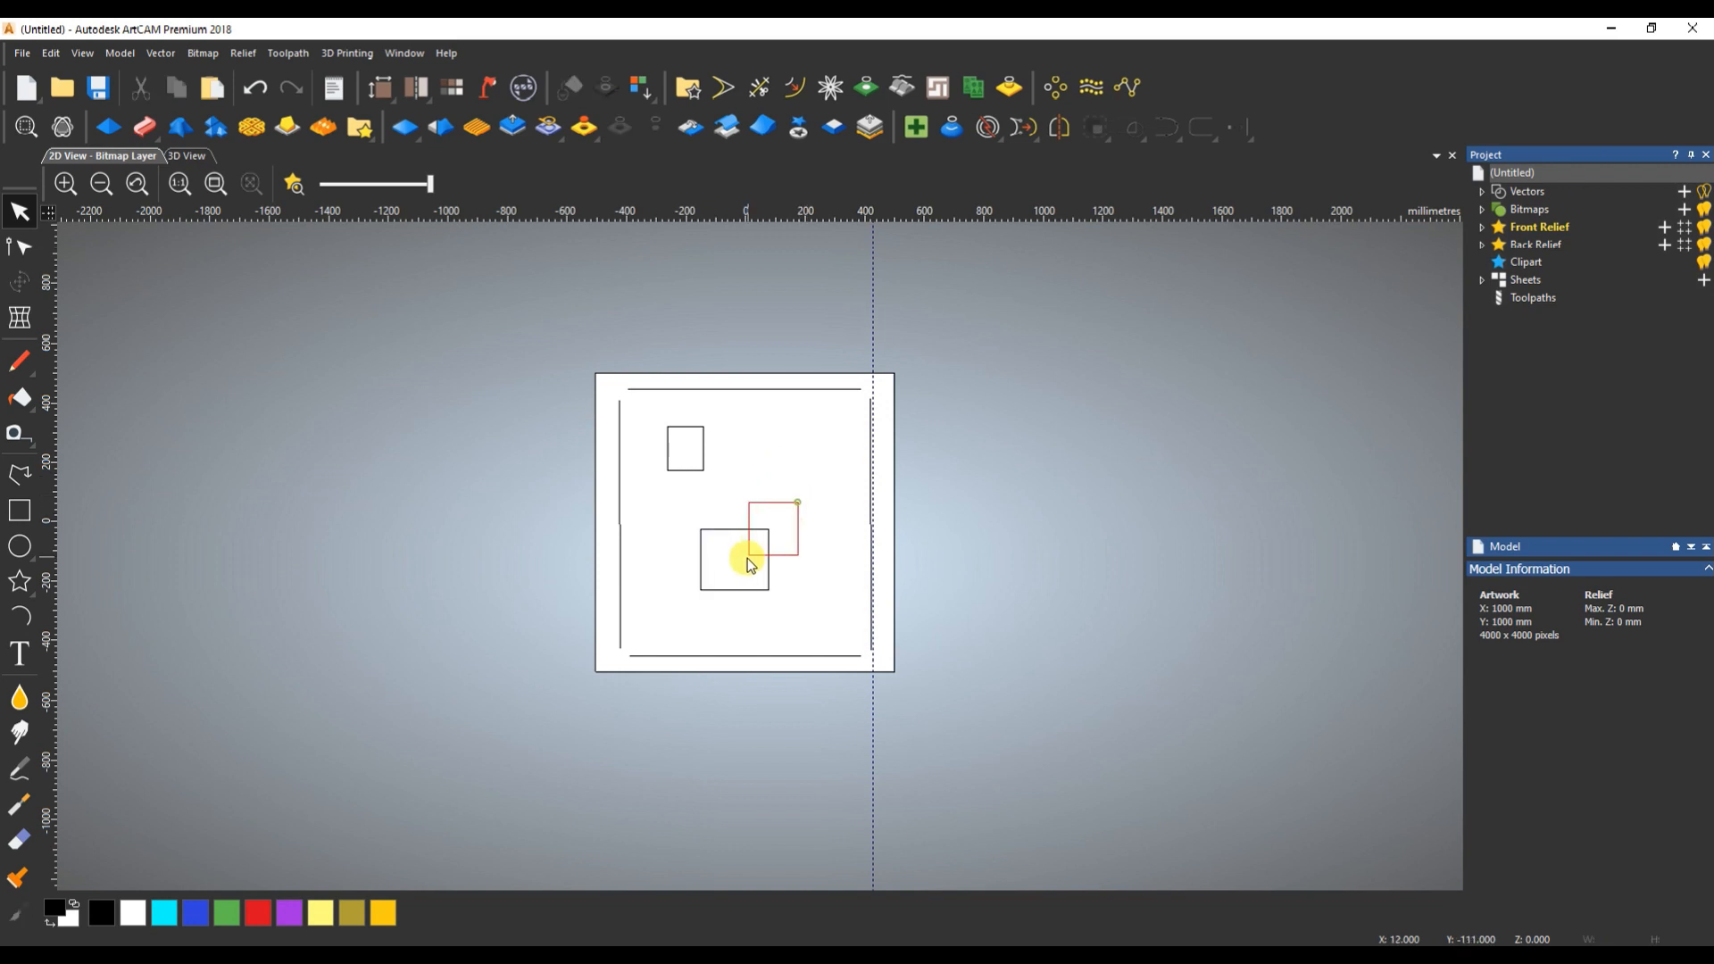
left_click(879, 421, "shift")
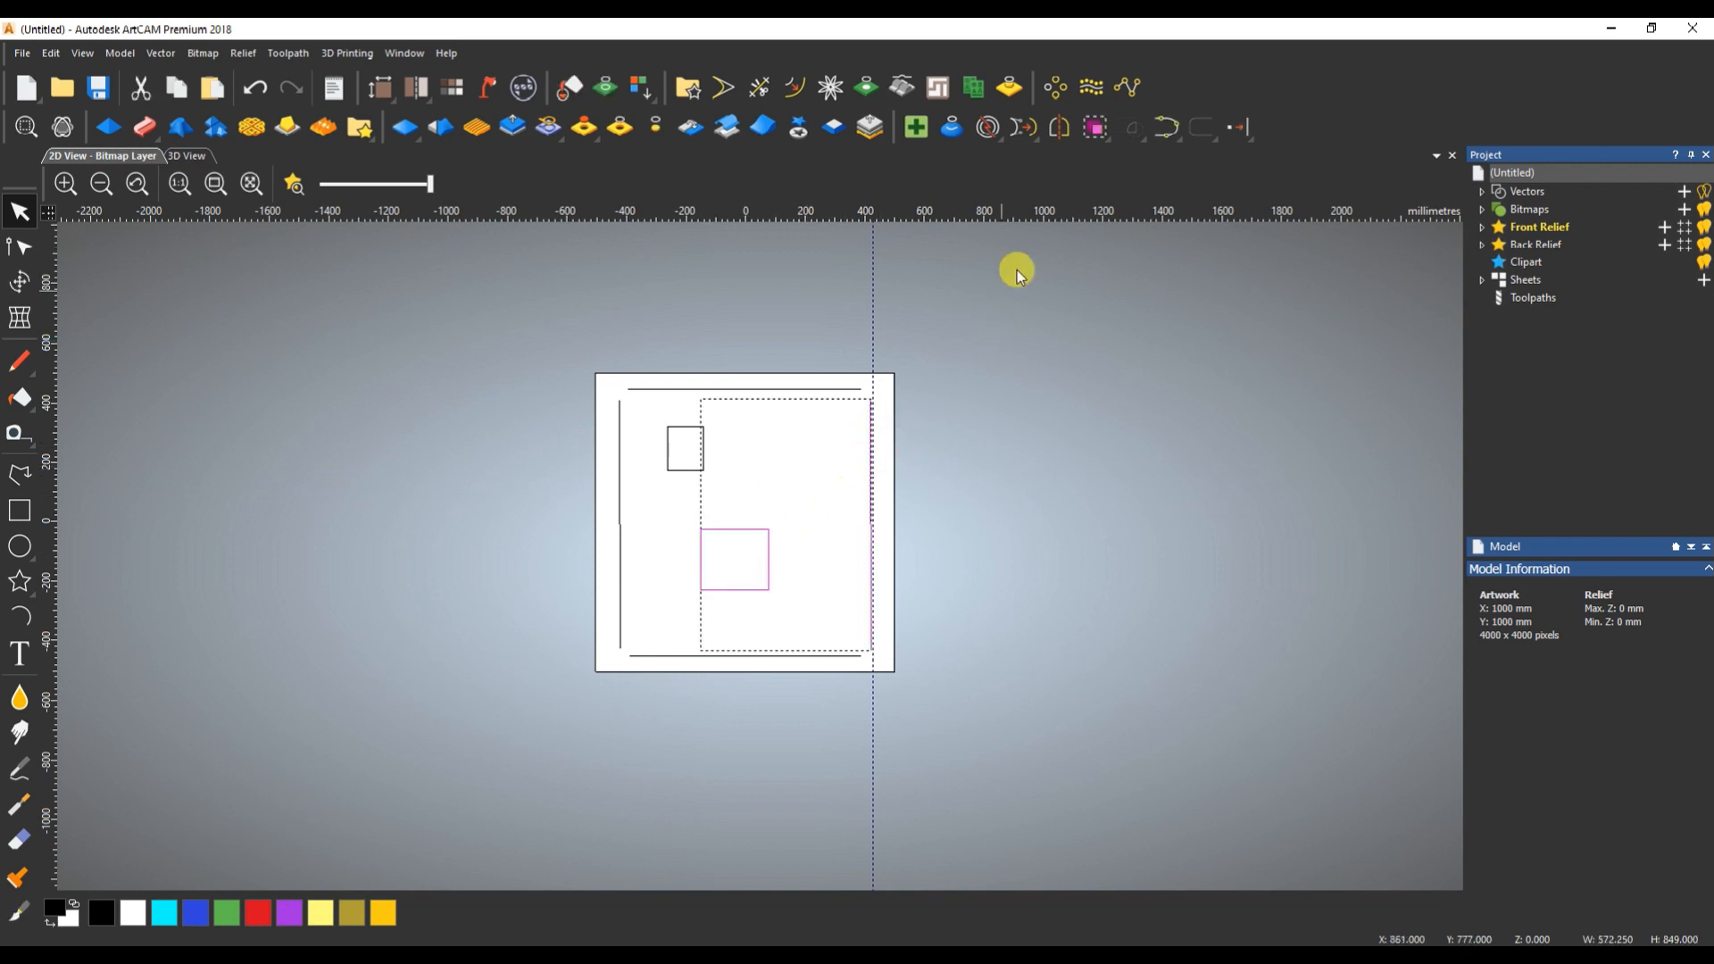
left_click(804, 480)
left_click(754, 547)
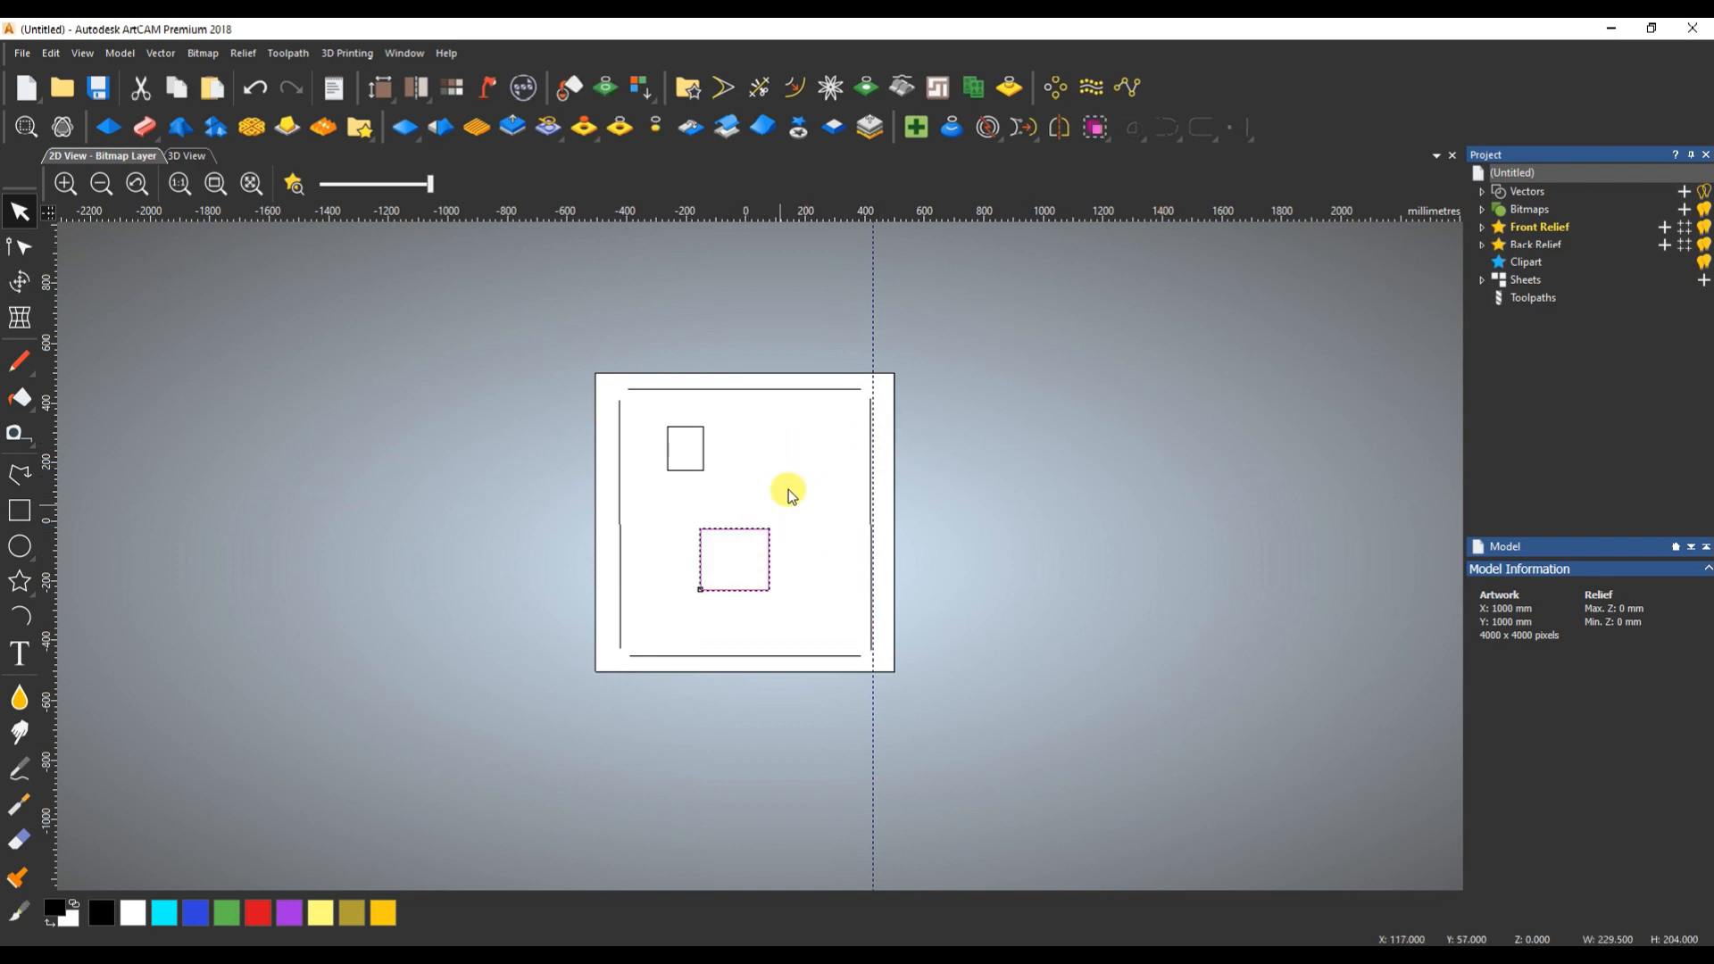
scroll(789, 489, "down", 1)
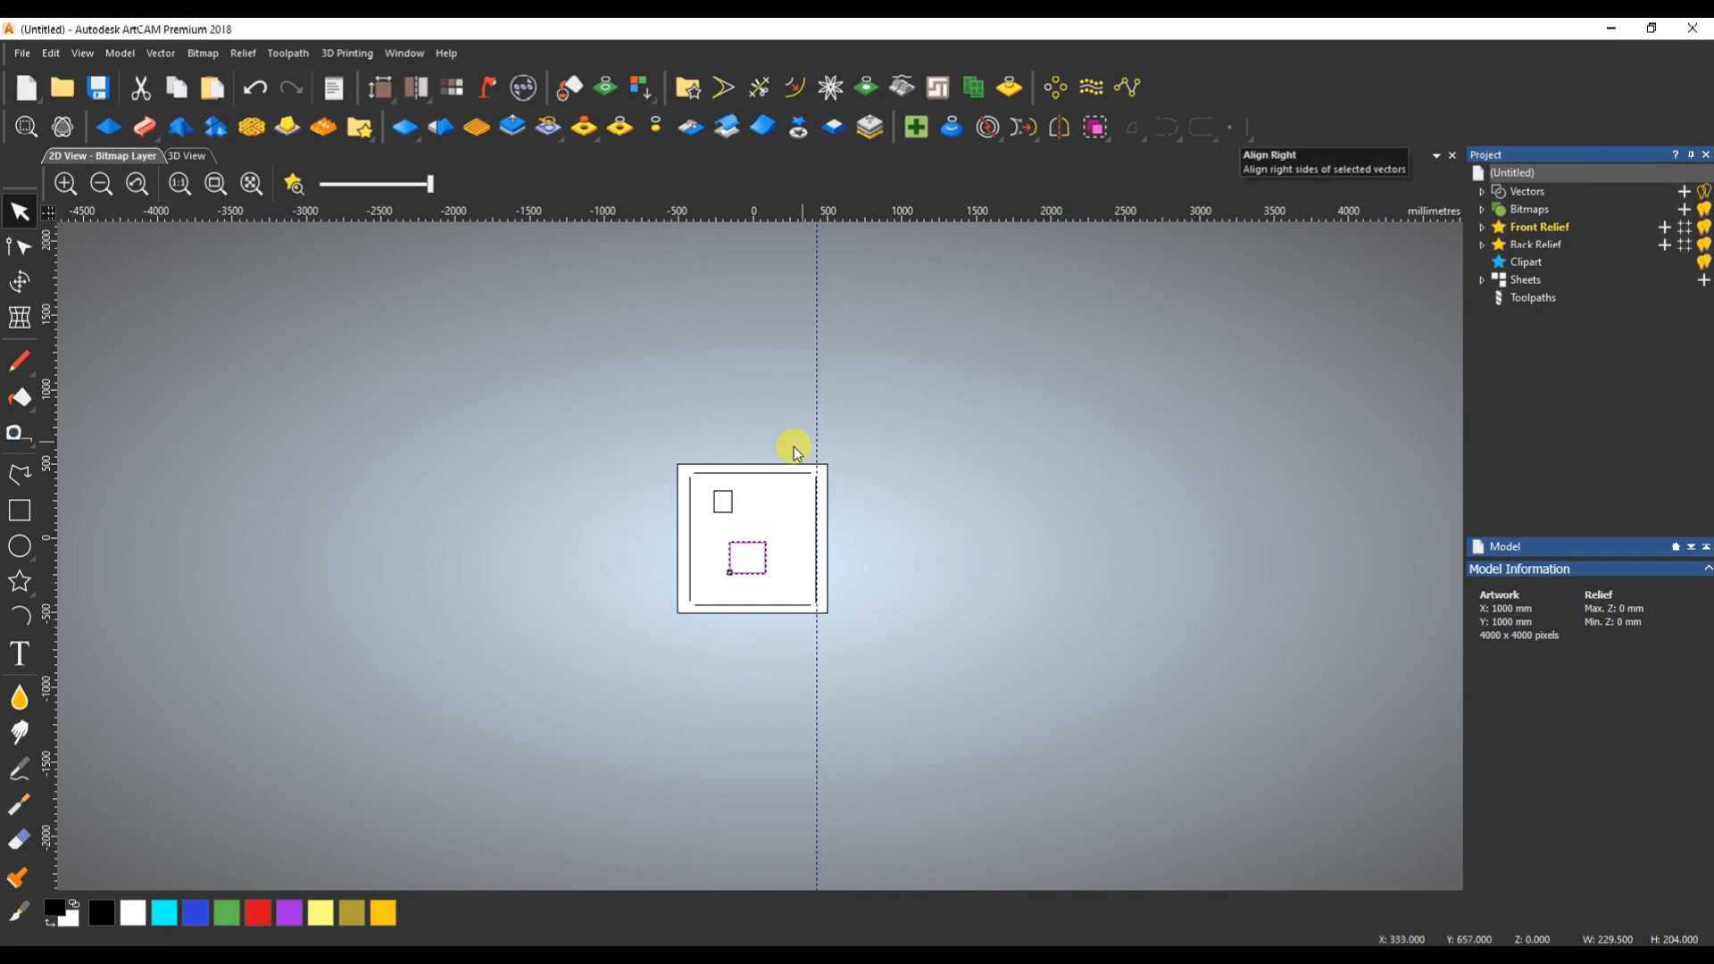
left_click(776, 521)
left_click_drag(778, 528, 717, 587)
left_click(756, 588)
scroll(755, 582, "up", 1)
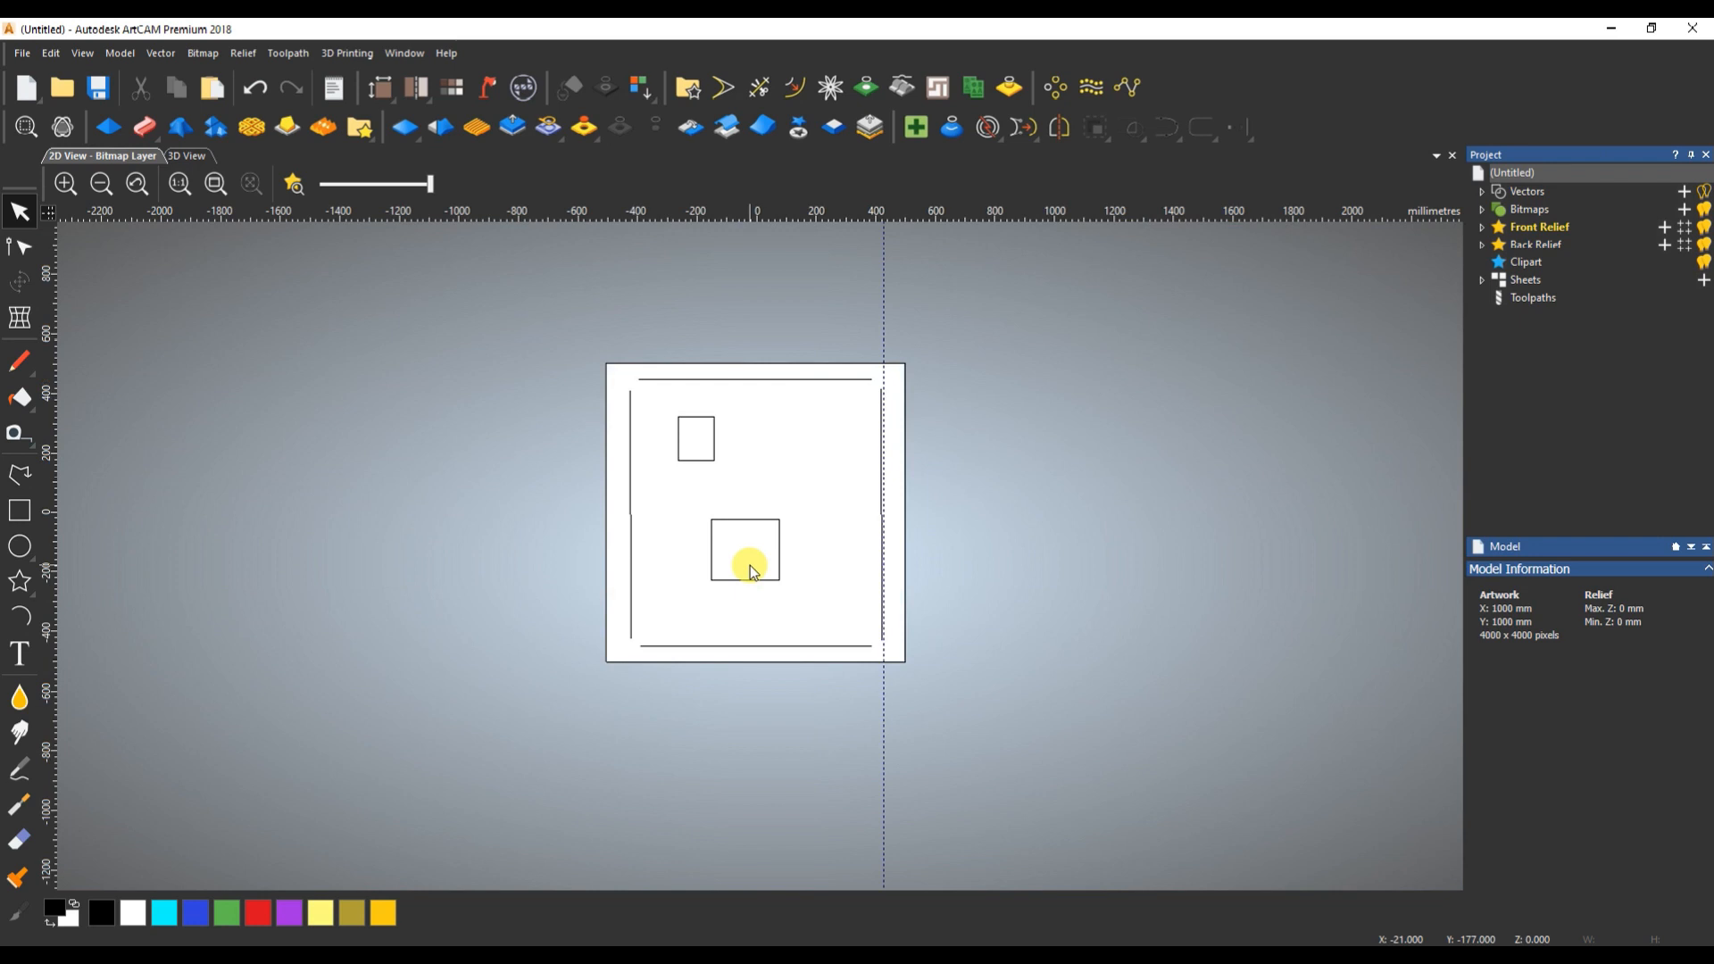
- Select the larger rectangle and the upper horizontal line, and align their right sides
mouse_move(692, 592)
left_mouse_down()
mouse_move(677, 593)
mouse_move(793, 565)
mouse_move(801, 537)
mouse_move(731, 561)
mouse_move(808, 529)
mouse_move(738, 547)
mouse_move(695, 592)
left_mouse_up()
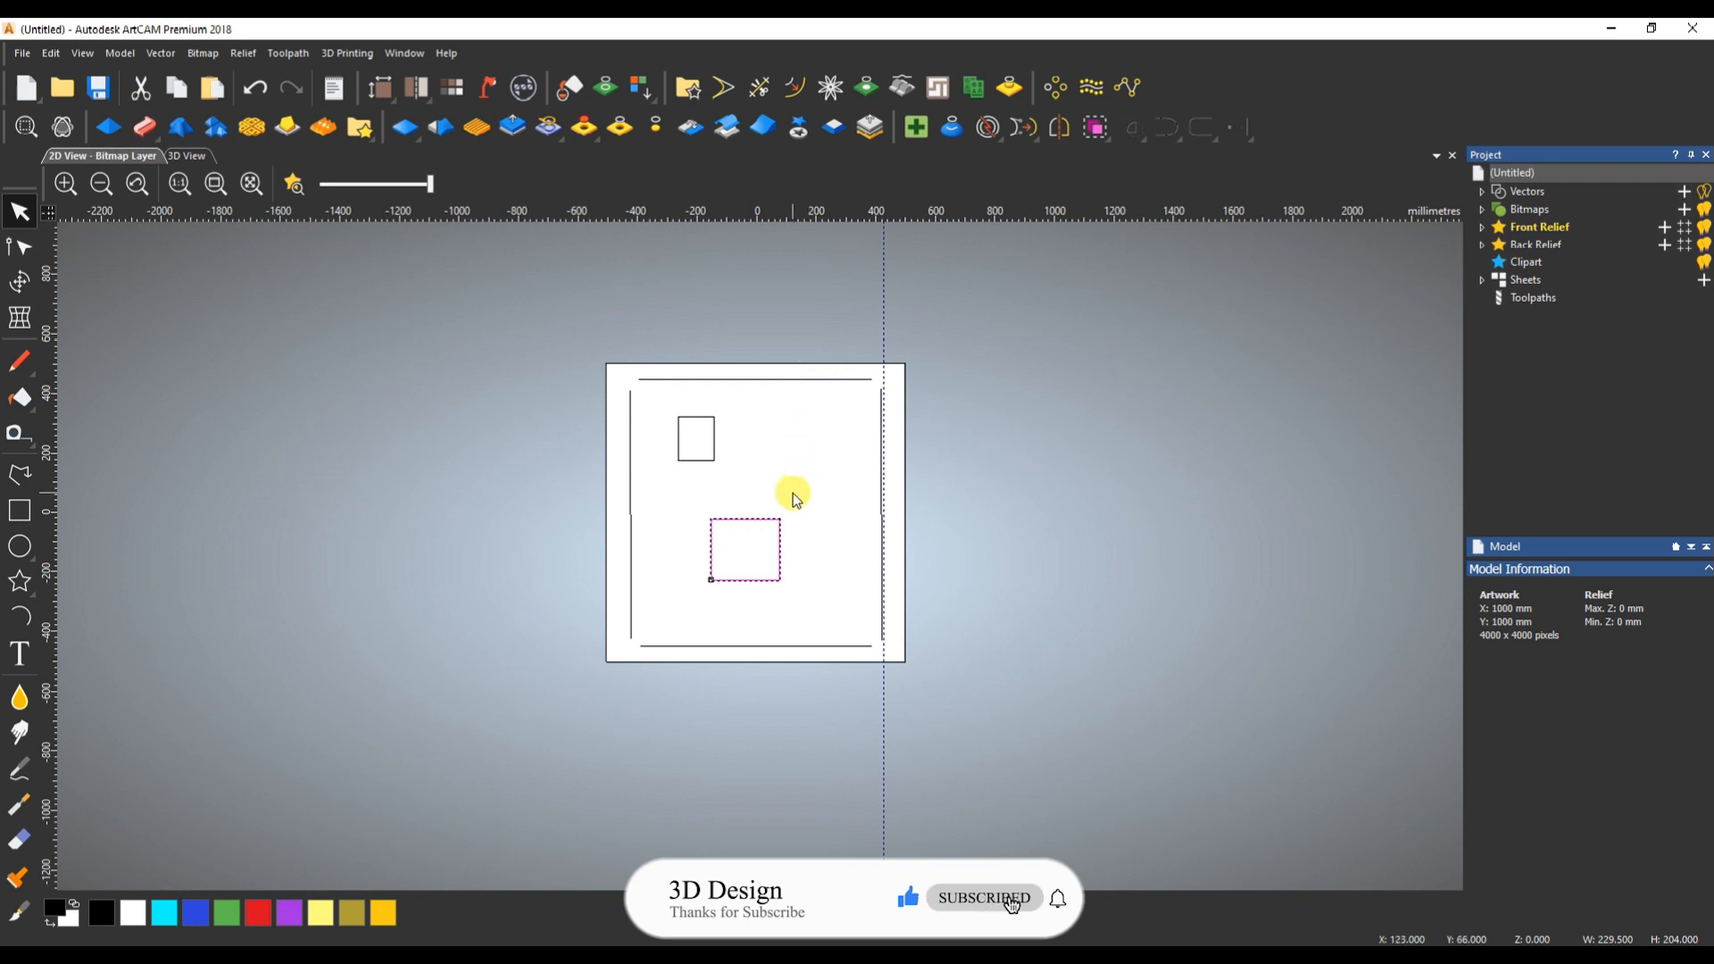
left_click(797, 380, "shift")
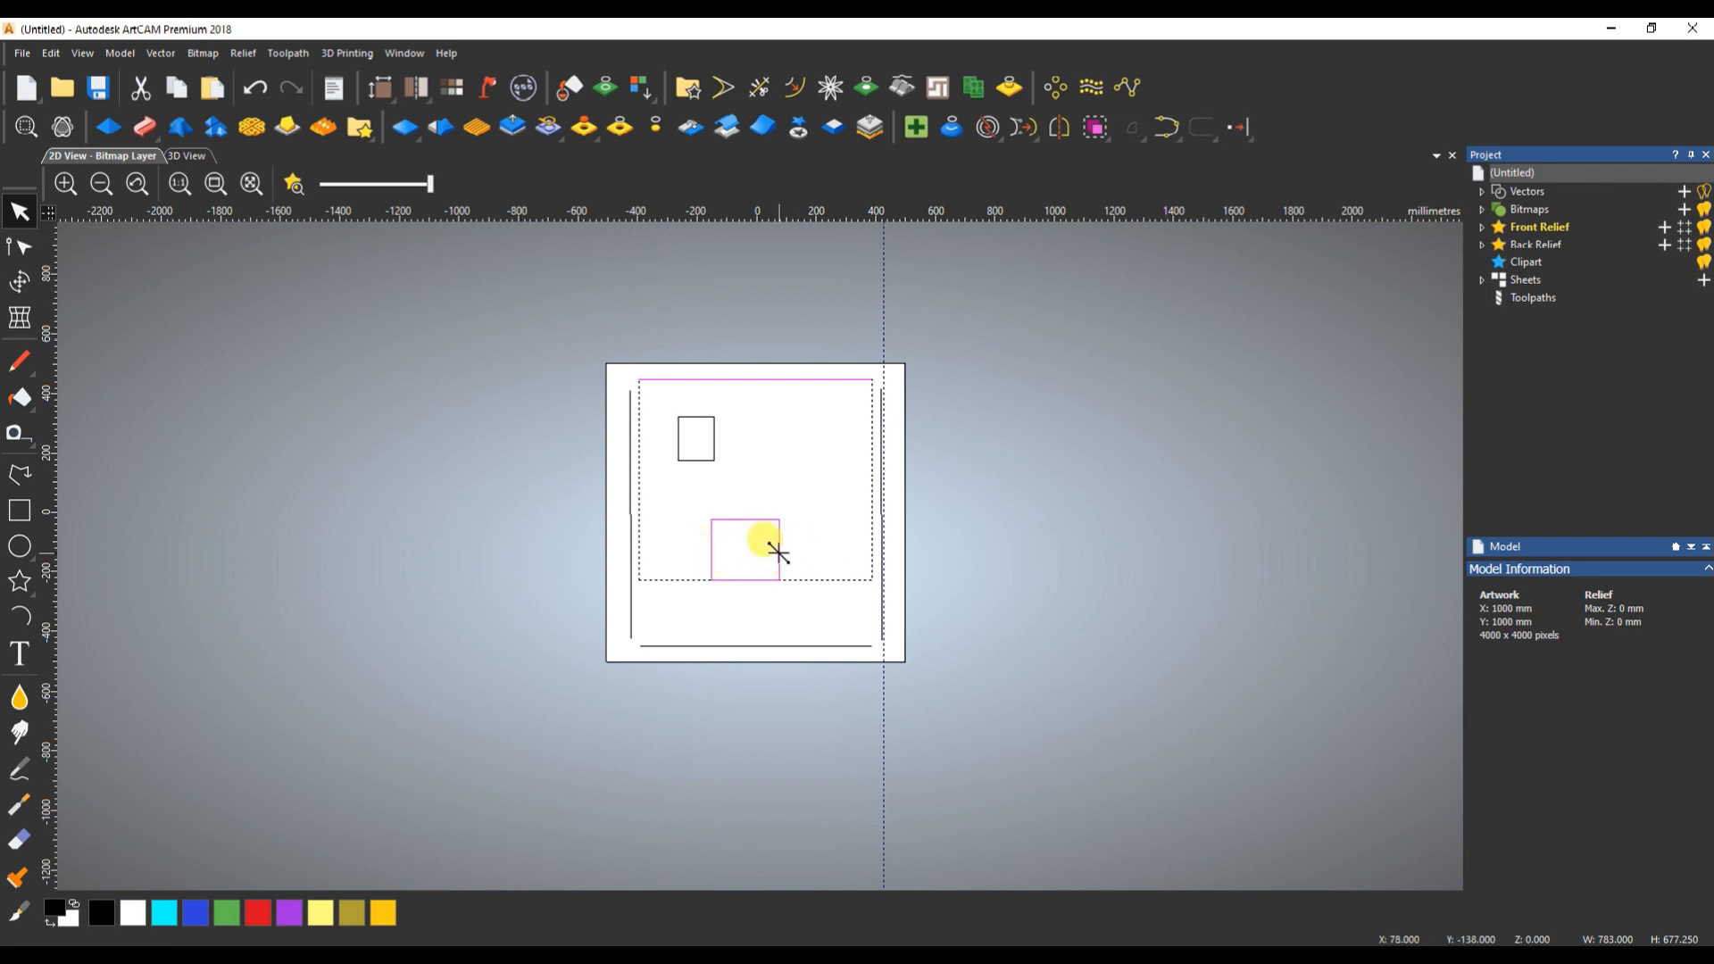
left_click(1237, 131)
- Align the larger rectangle with the upper horizontal line by their left sides, then by their top sides
left_click(1236, 130)
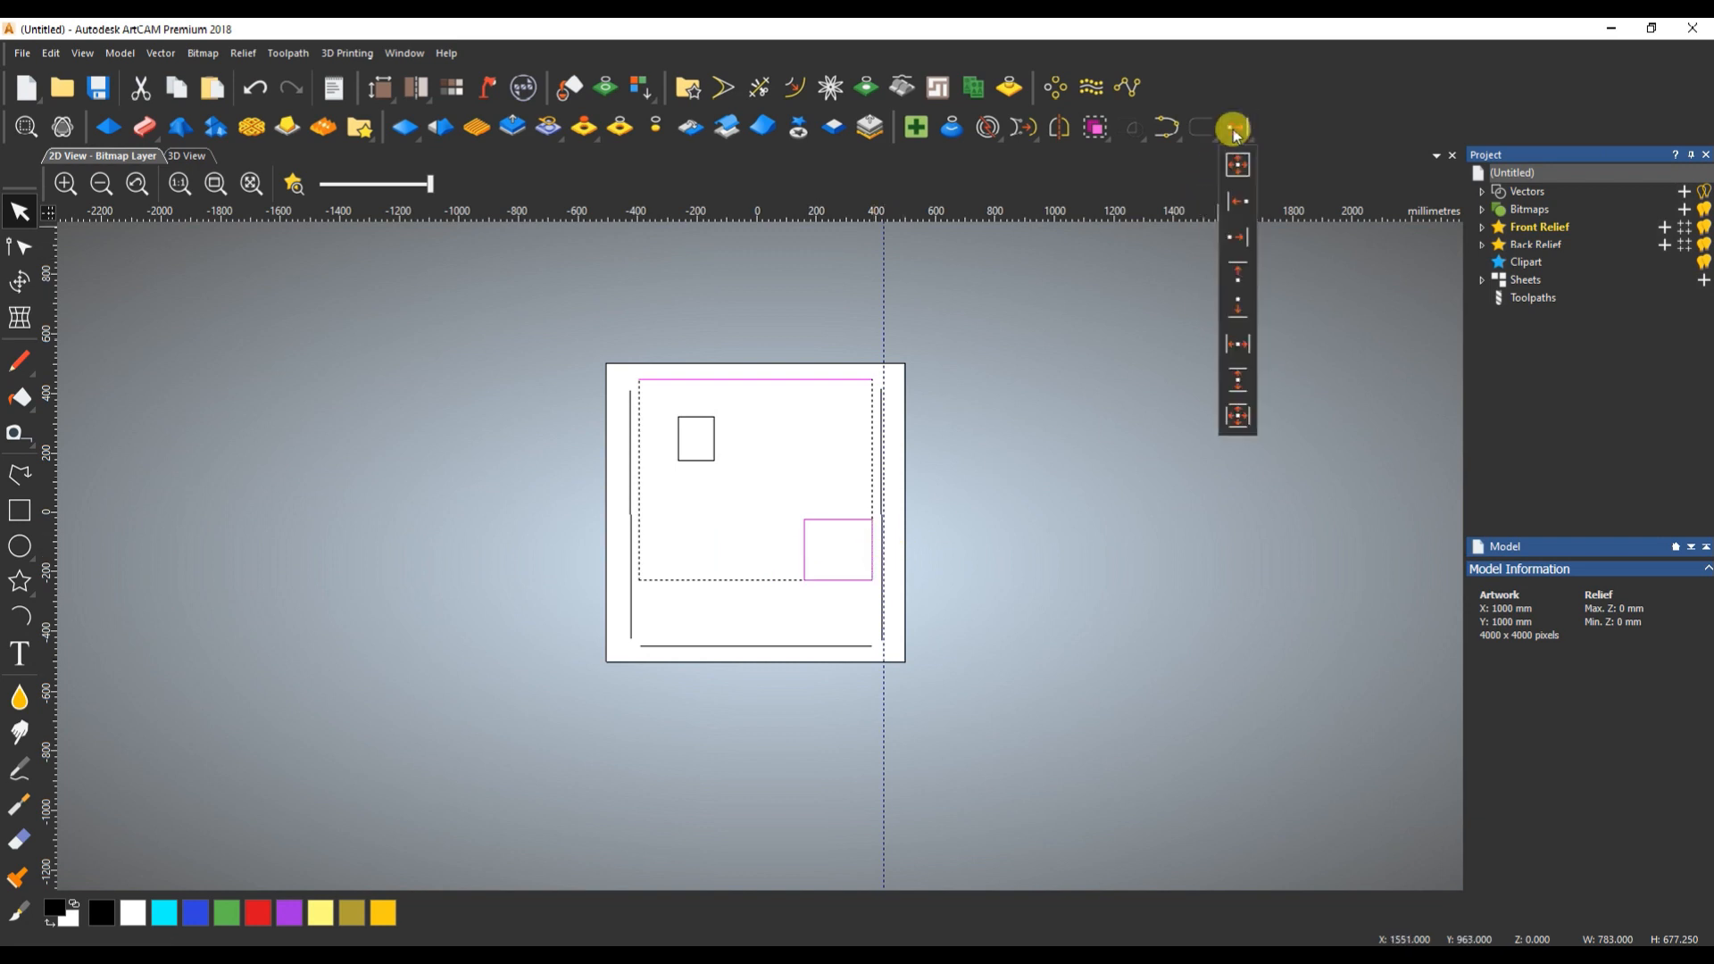
left_click(1236, 202)
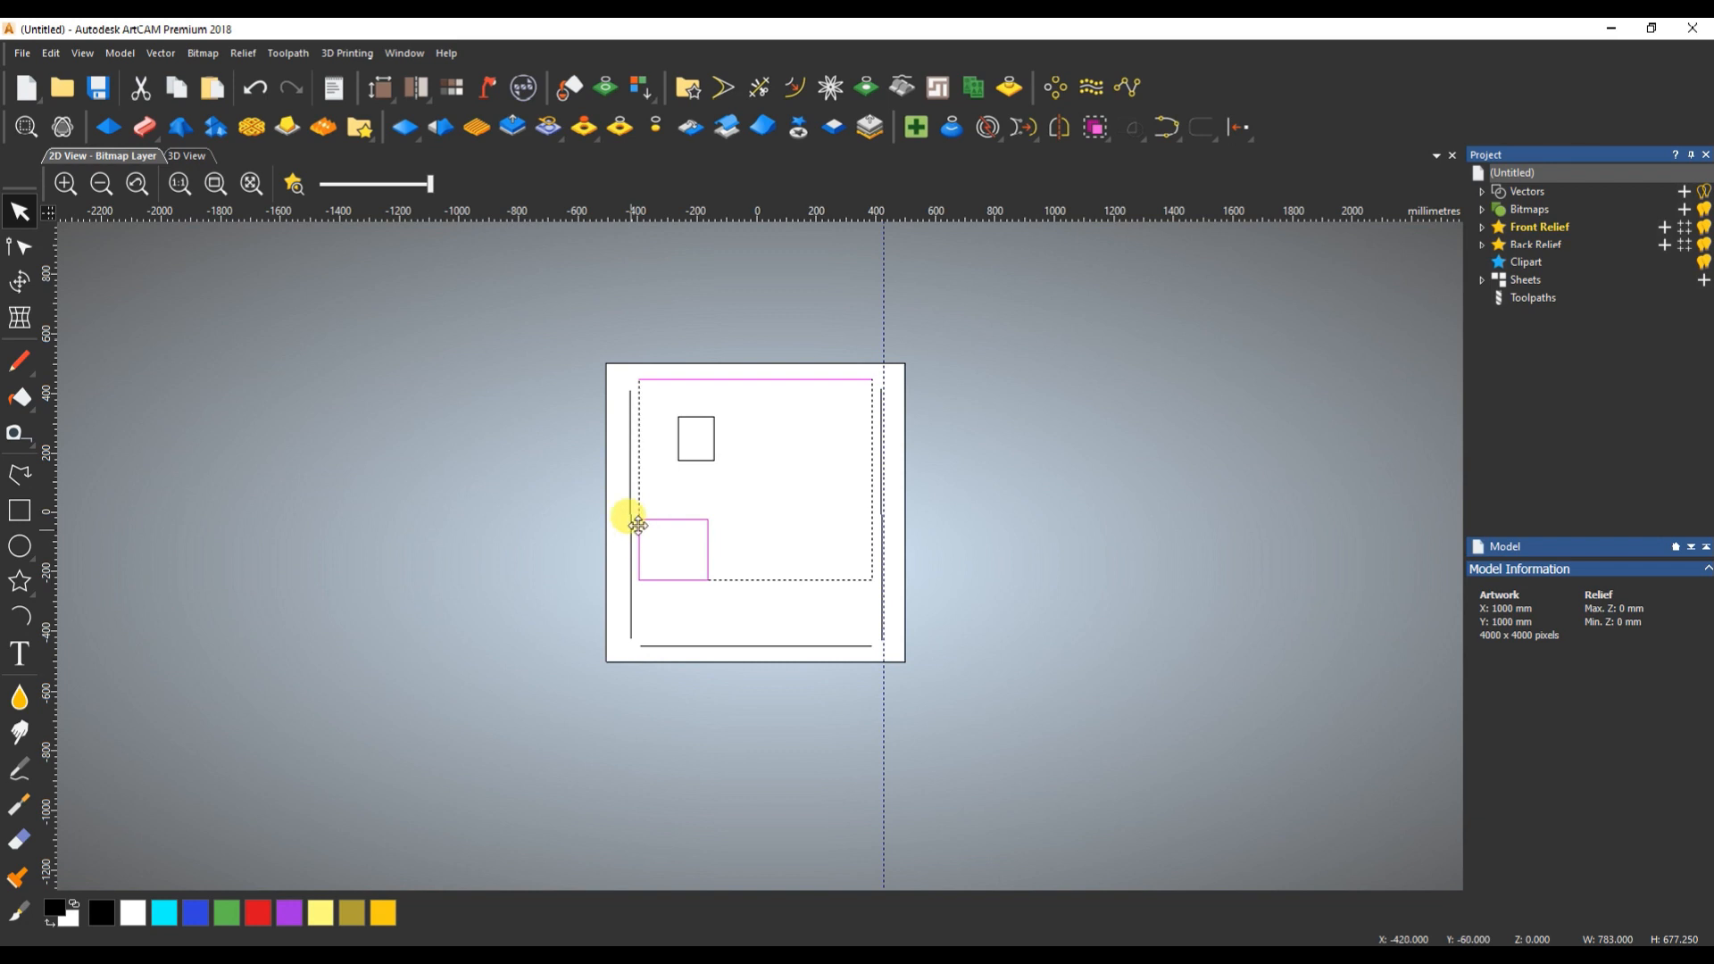
left_click(1241, 128)
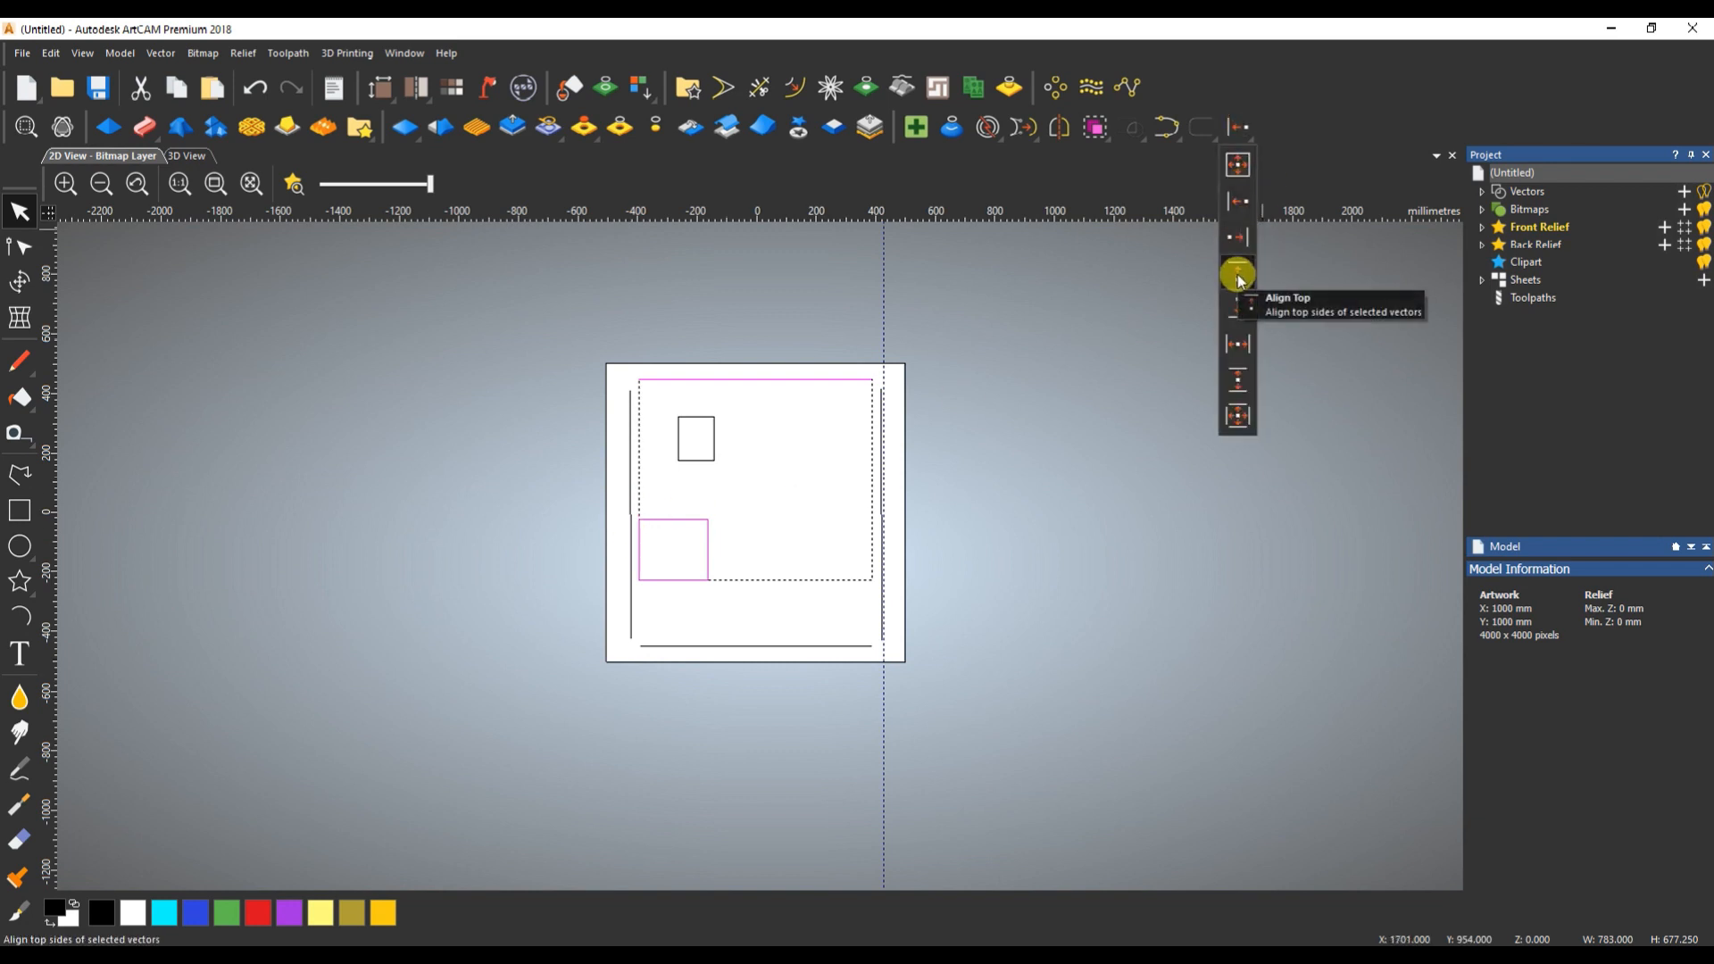
left_click(1240, 278)
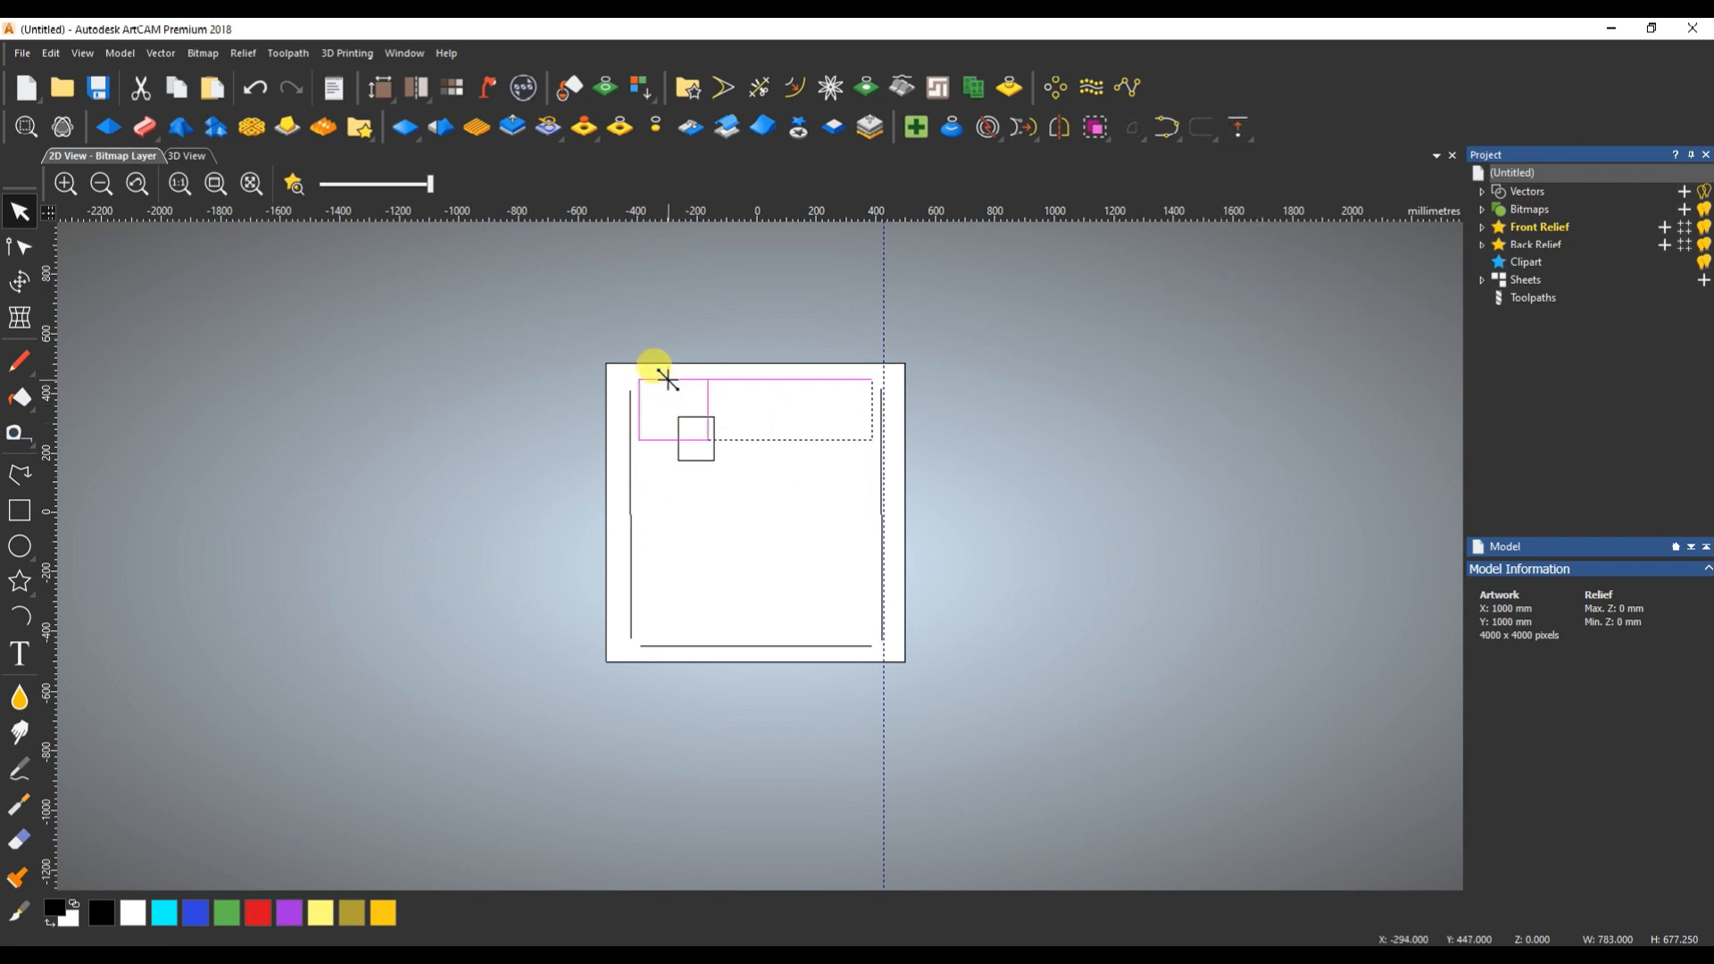
- Try aligning the bottom sides of the larger rectangle and the upper horizontal line, and undo the change
left_click(1237, 128)
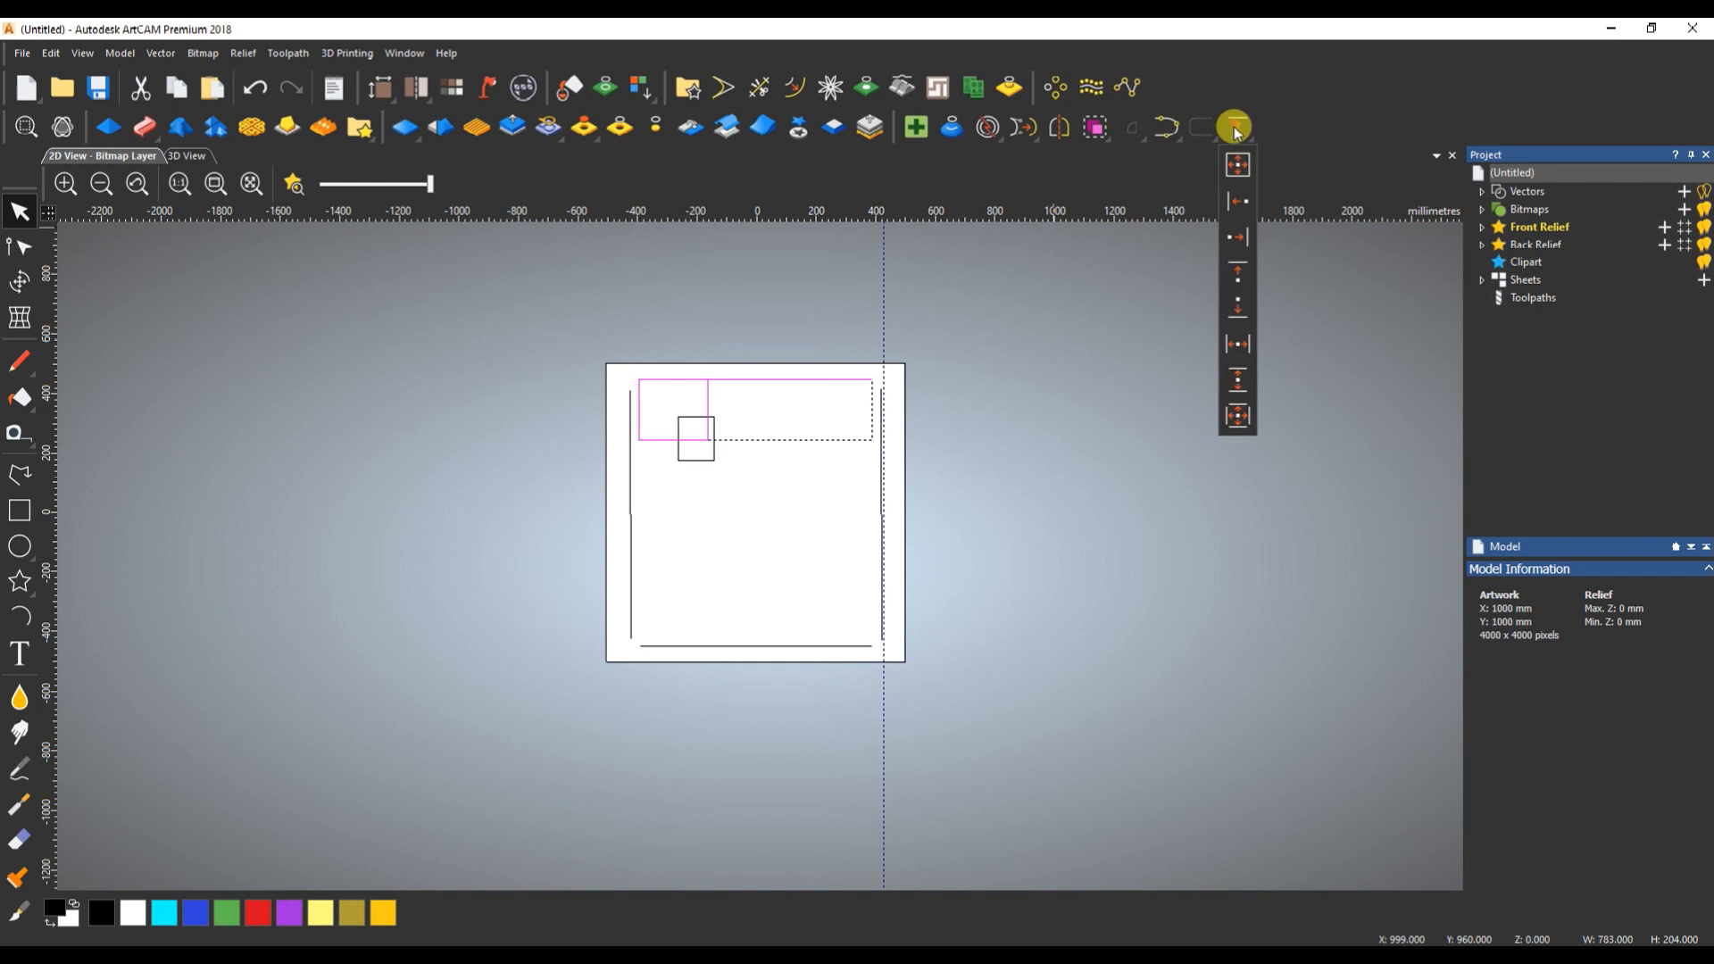
left_click(1236, 286)
key("ctrl+z")
- Select only the larger rectangle and move it from the page's upper-left area to just below the centre
left_click(719, 402)
double_click(707, 395)
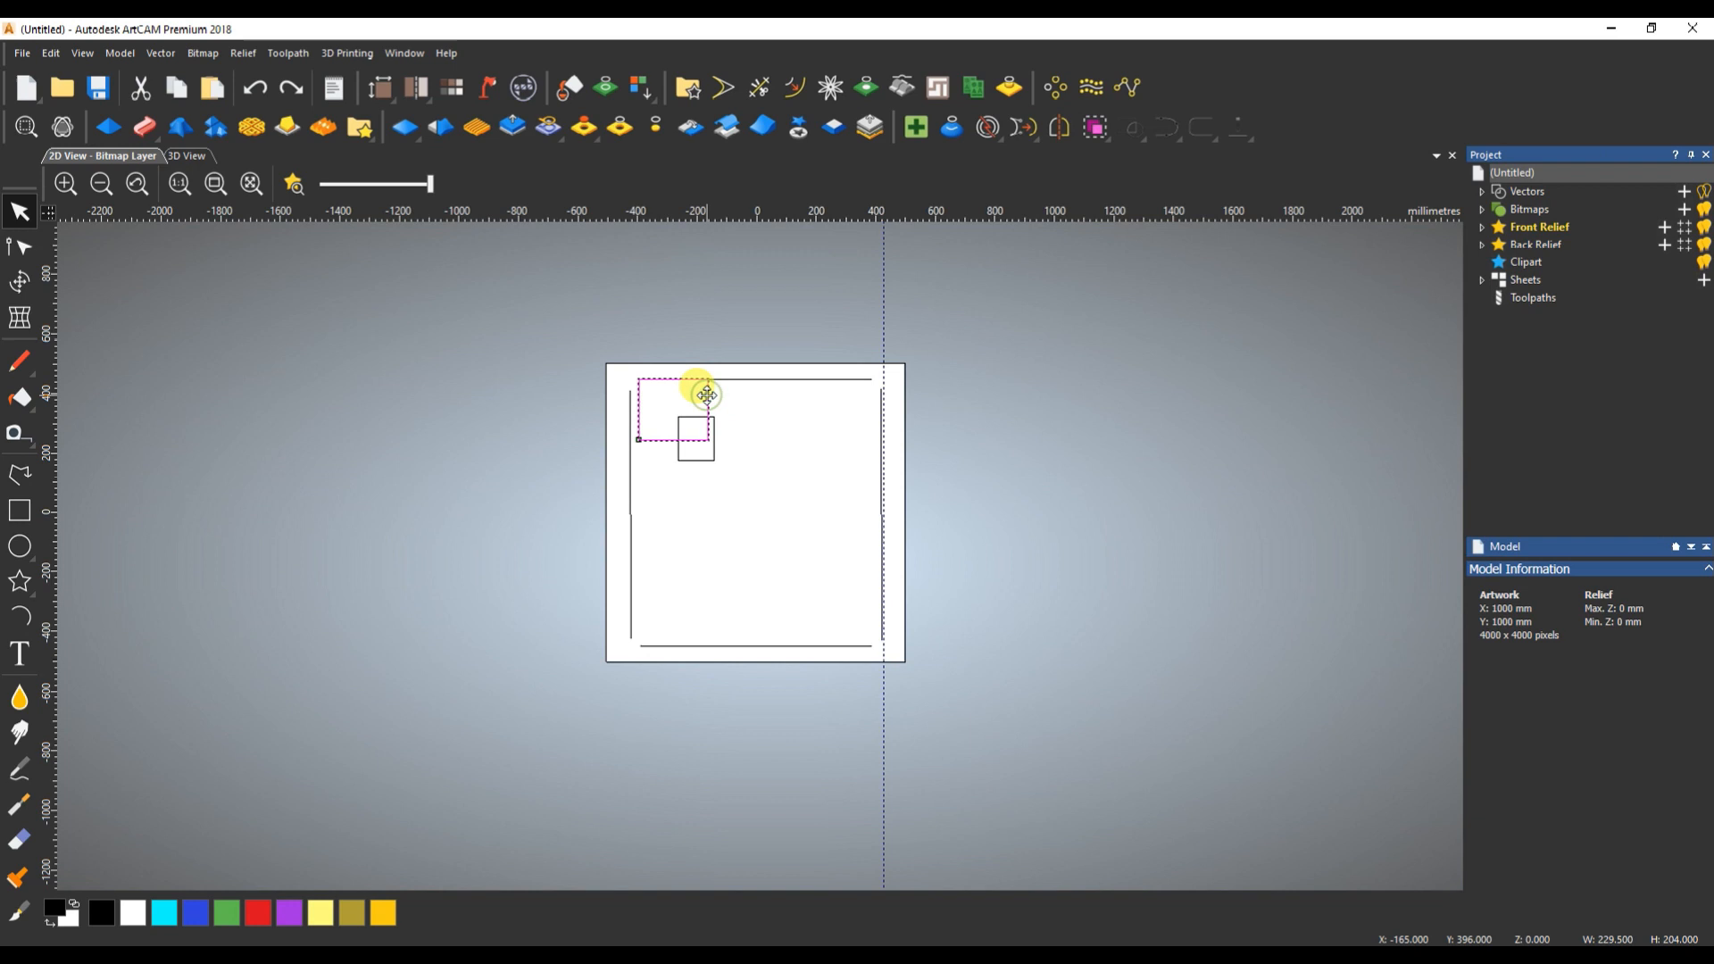
left_click(791, 491)
left_click(709, 417)
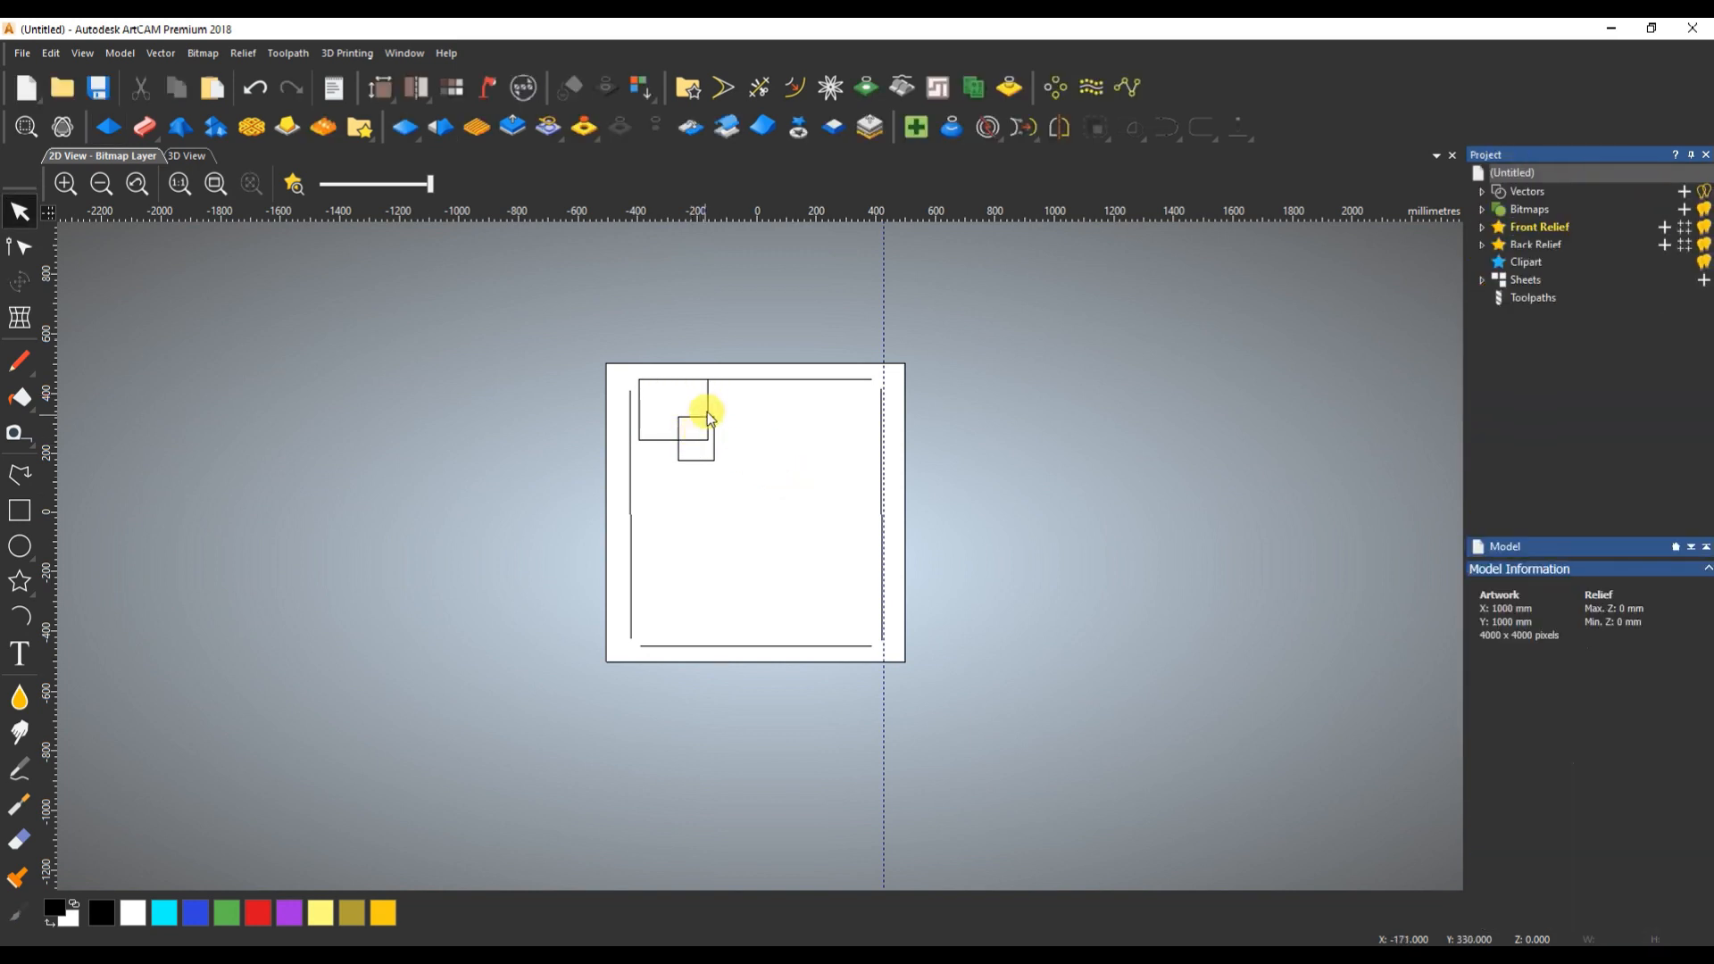
left_click_drag(707, 391, 782, 518)
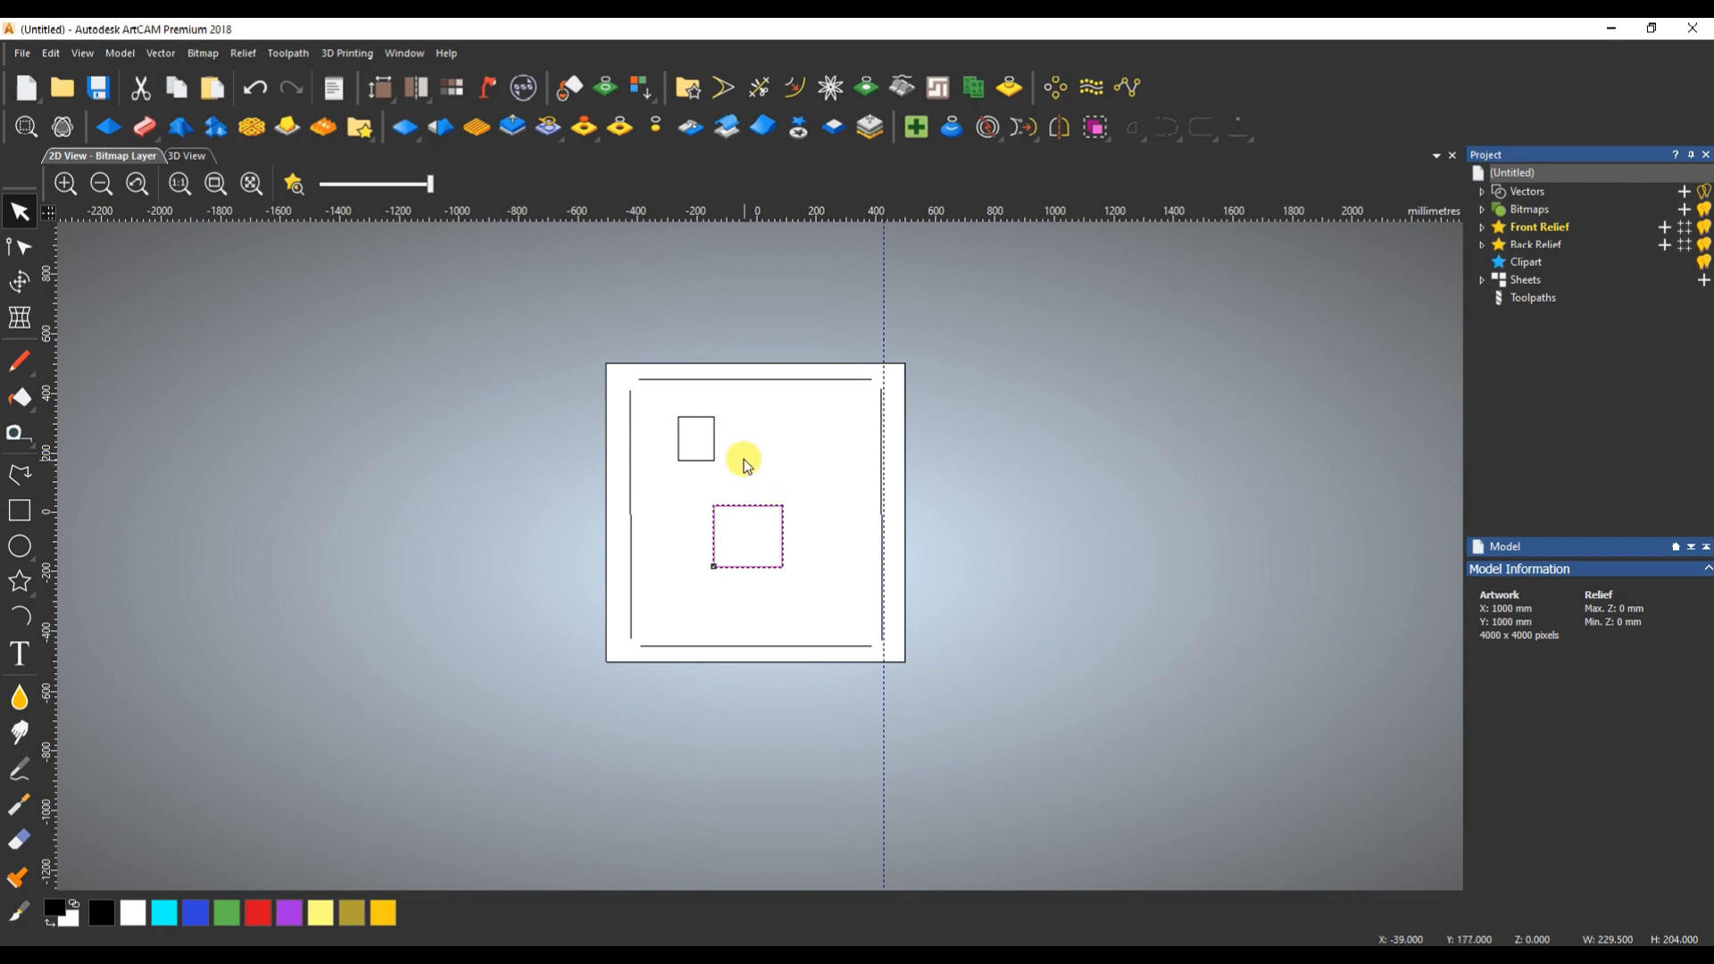
- Move the larger rectangle off the page above its upper-left corner and align its right side with the right-hand line
left_click(1238, 127)
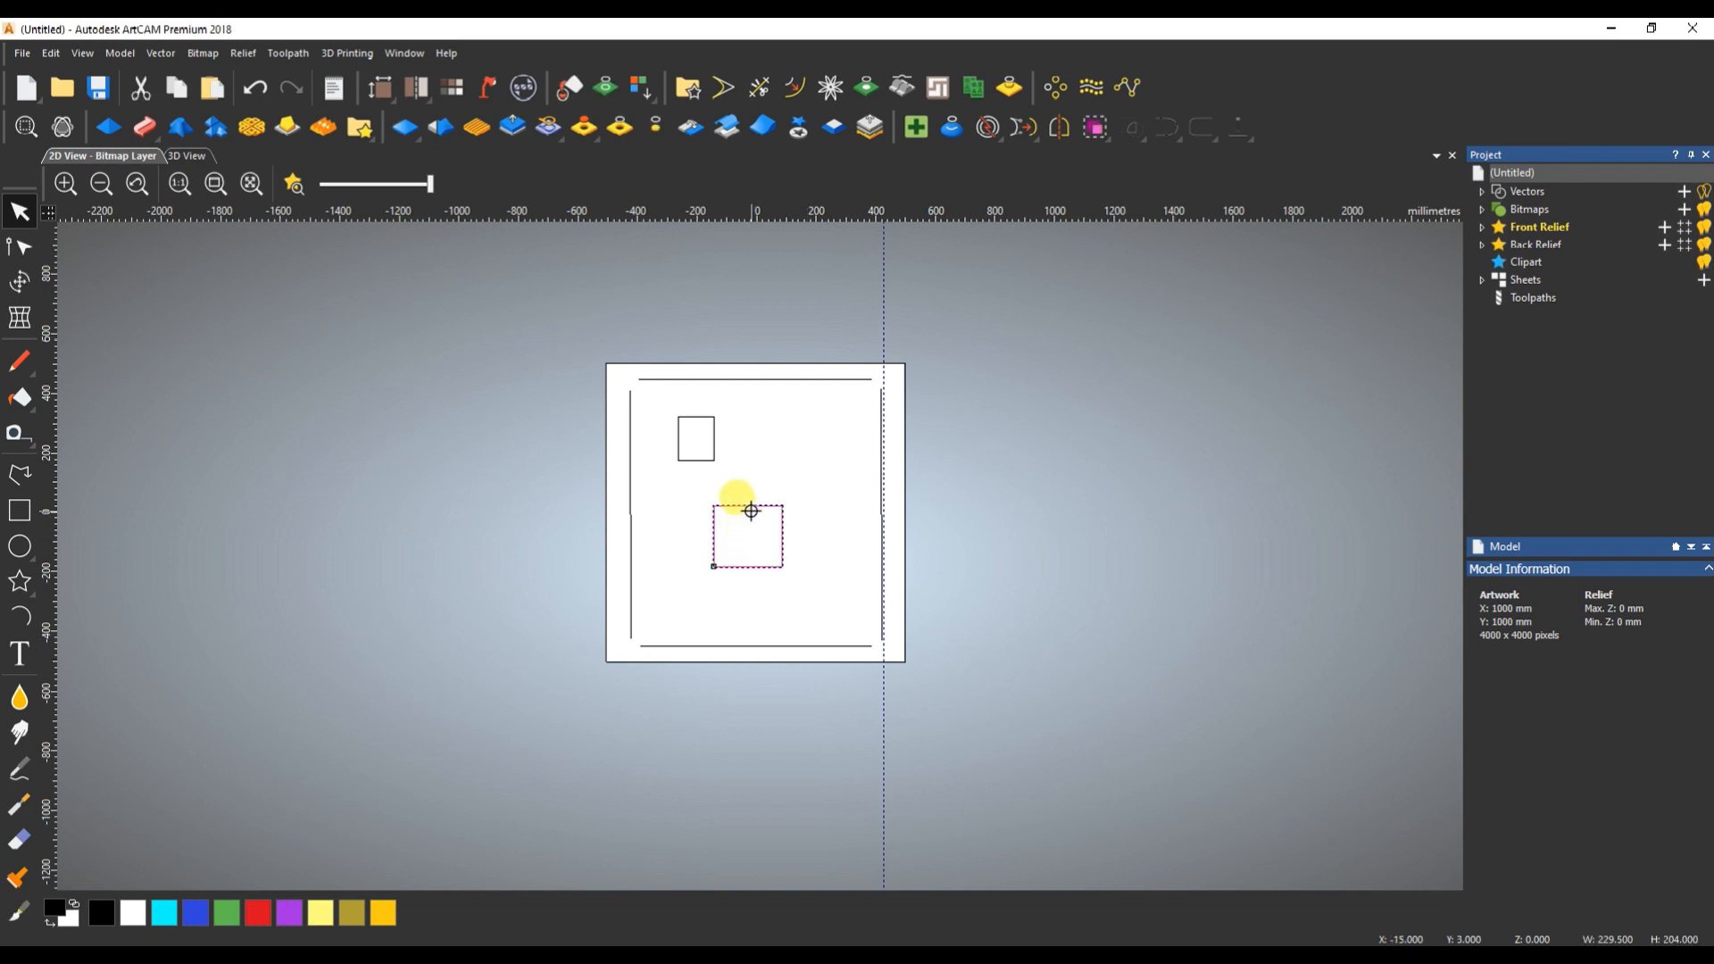
left_click_drag(751, 507, 618, 235)
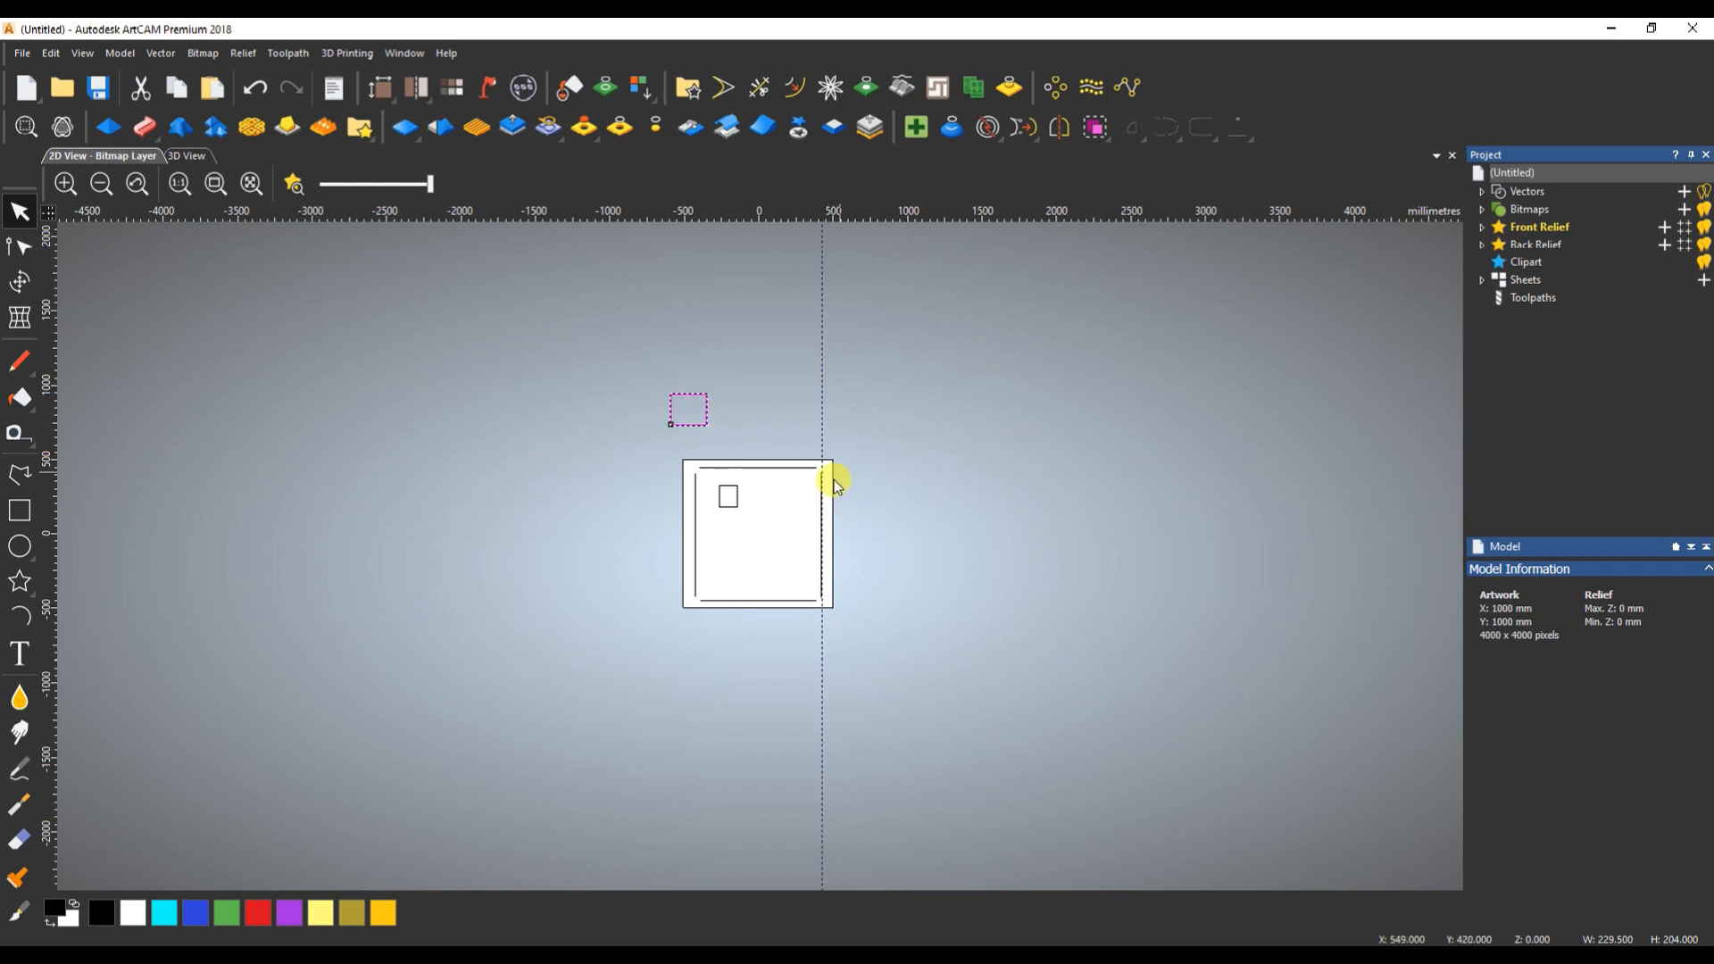
left_click(819, 525, "shift")
left_click(1238, 127)
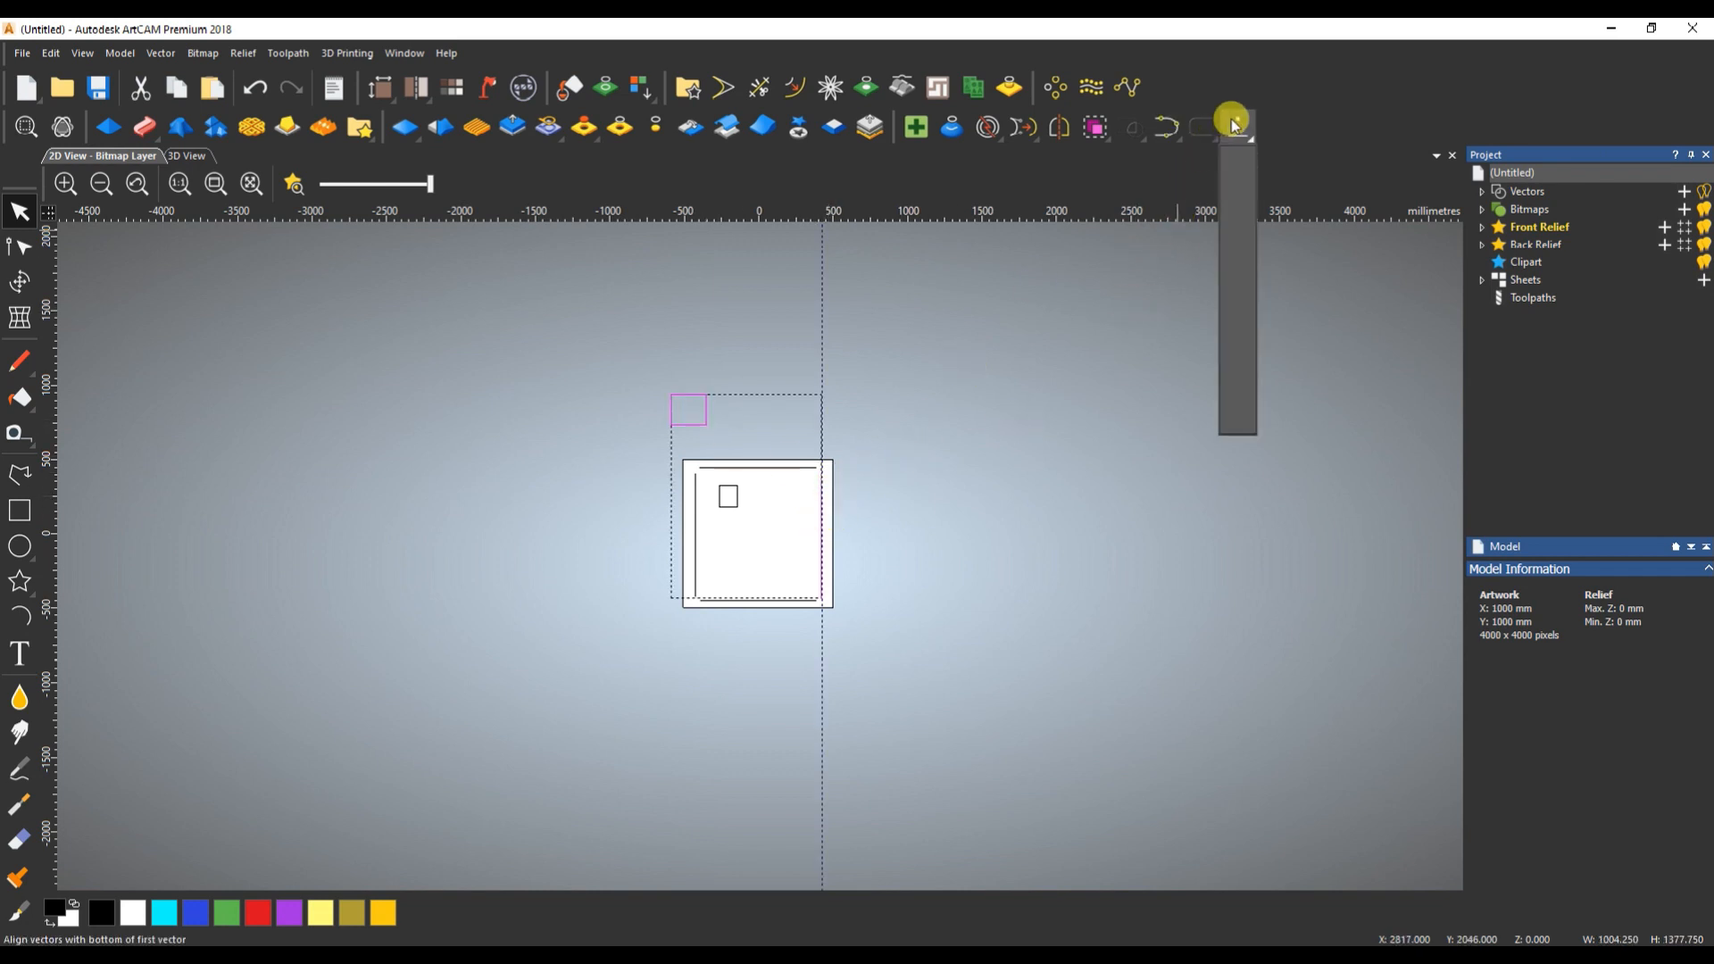
left_click(1241, 238)
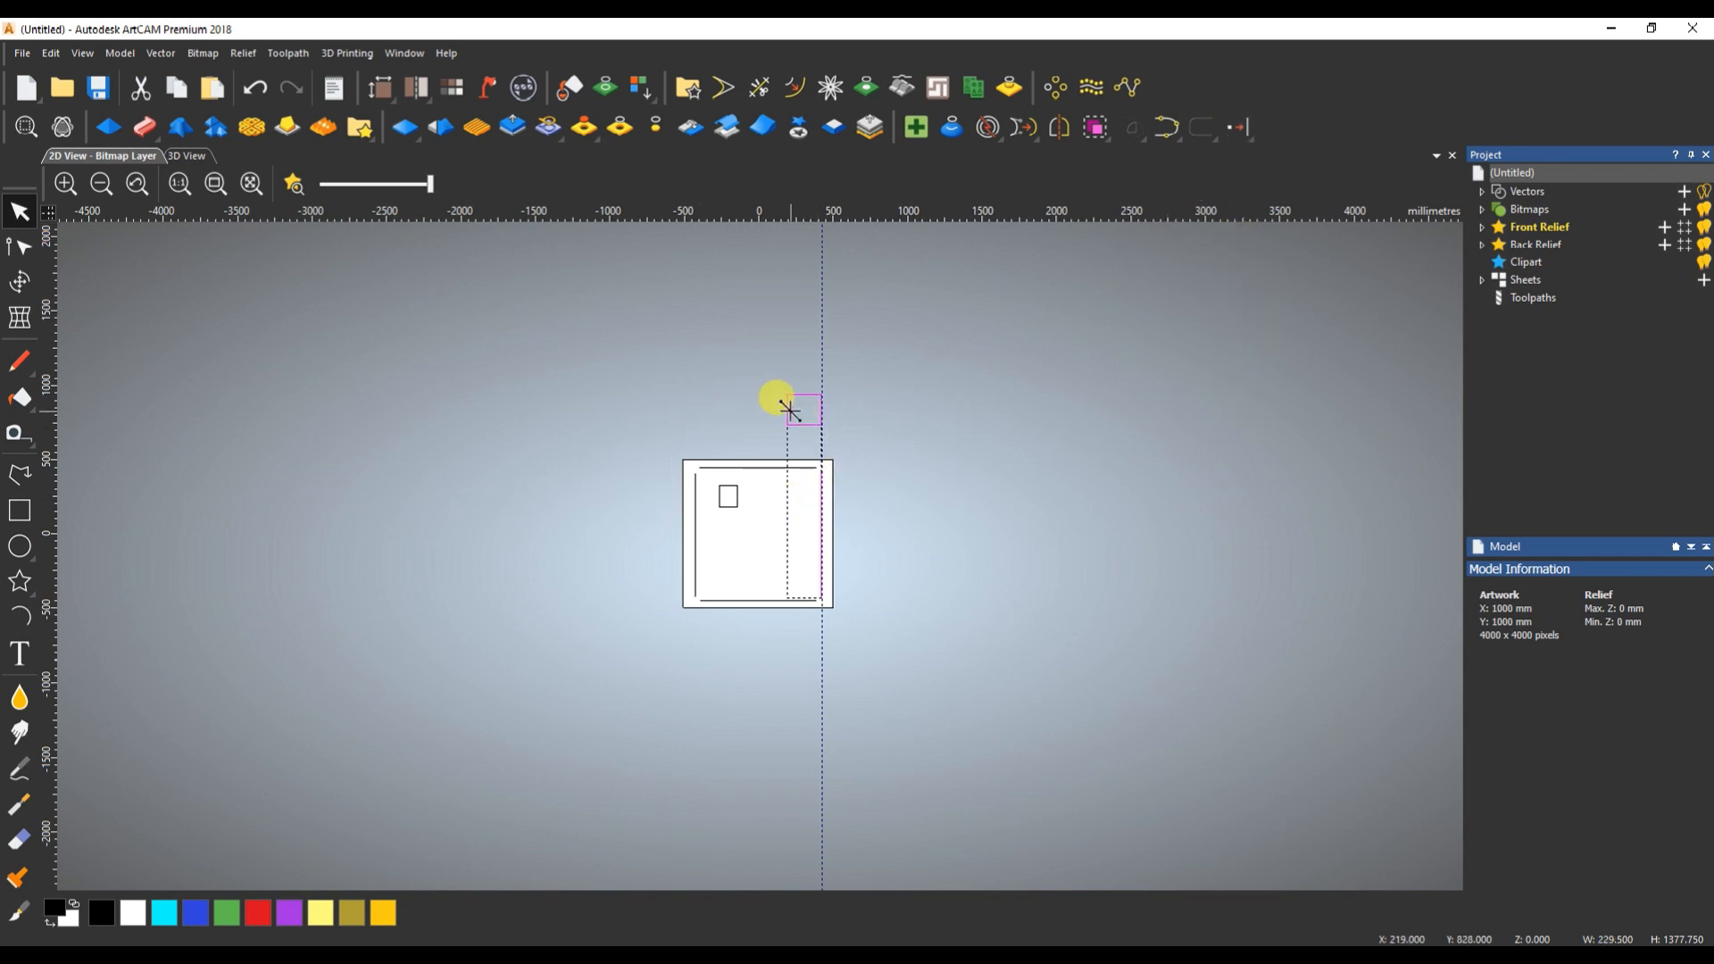
- Move the larger rectangle above the page's upper-left corner and centre it vertically on the right-hand line
left_click_drag(787, 394, 680, 336)
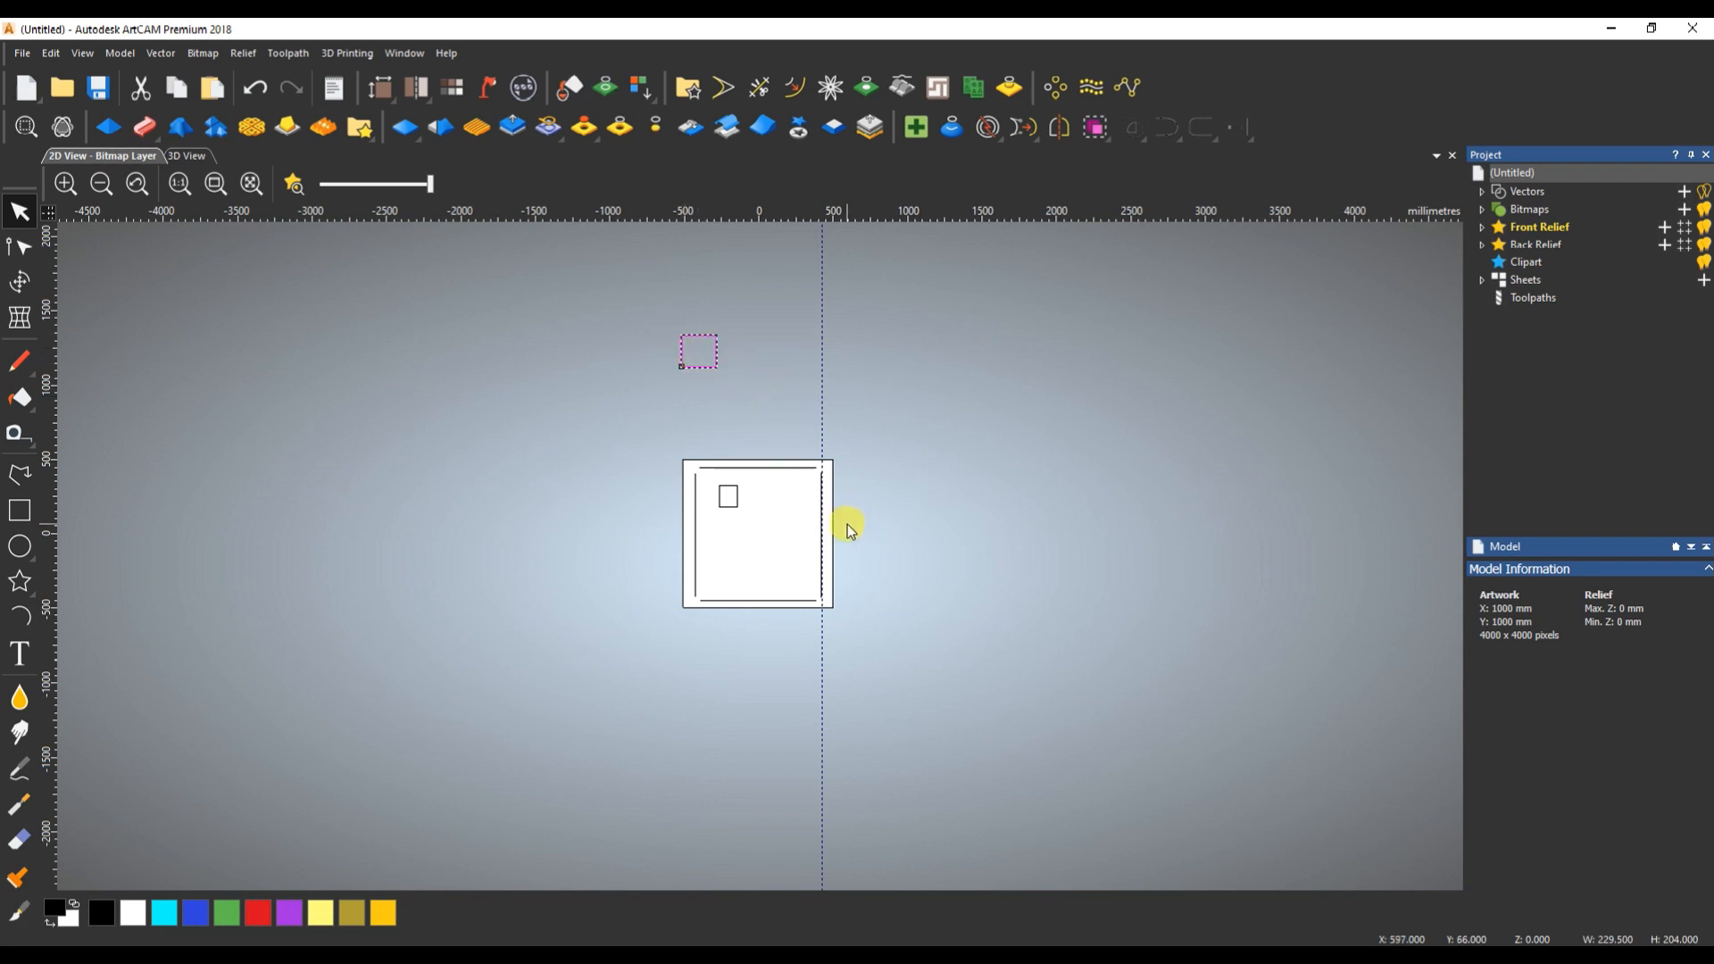
left_click(820, 512, "shift")
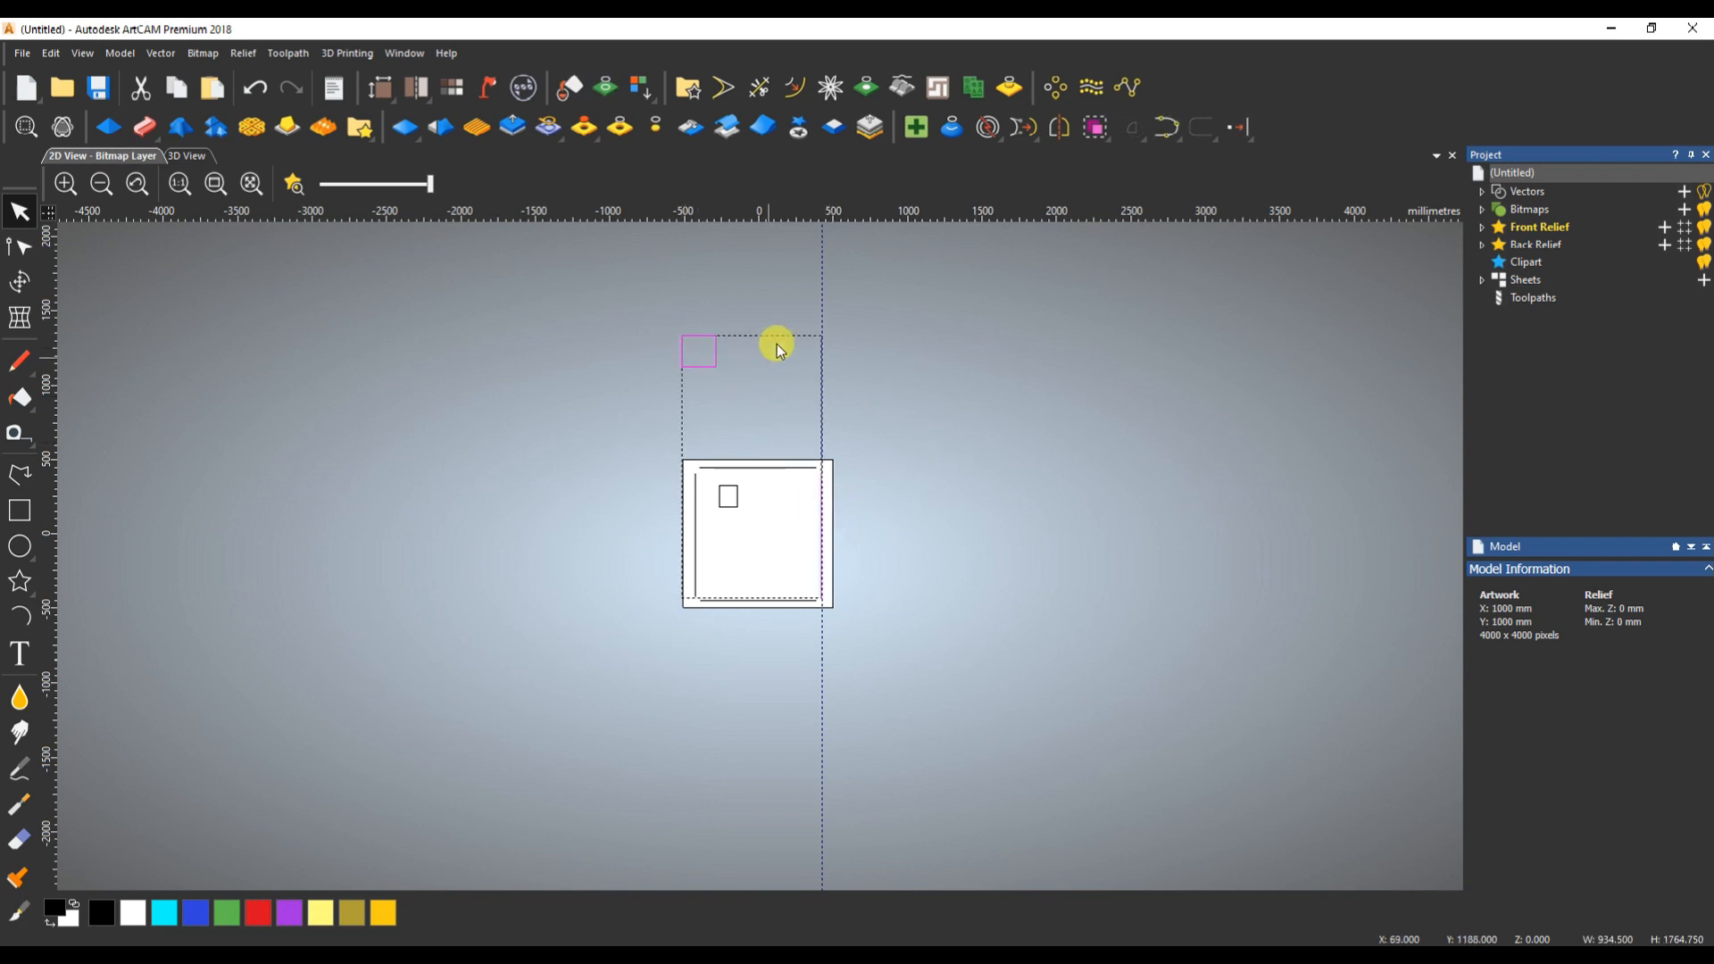
left_click(1231, 134)
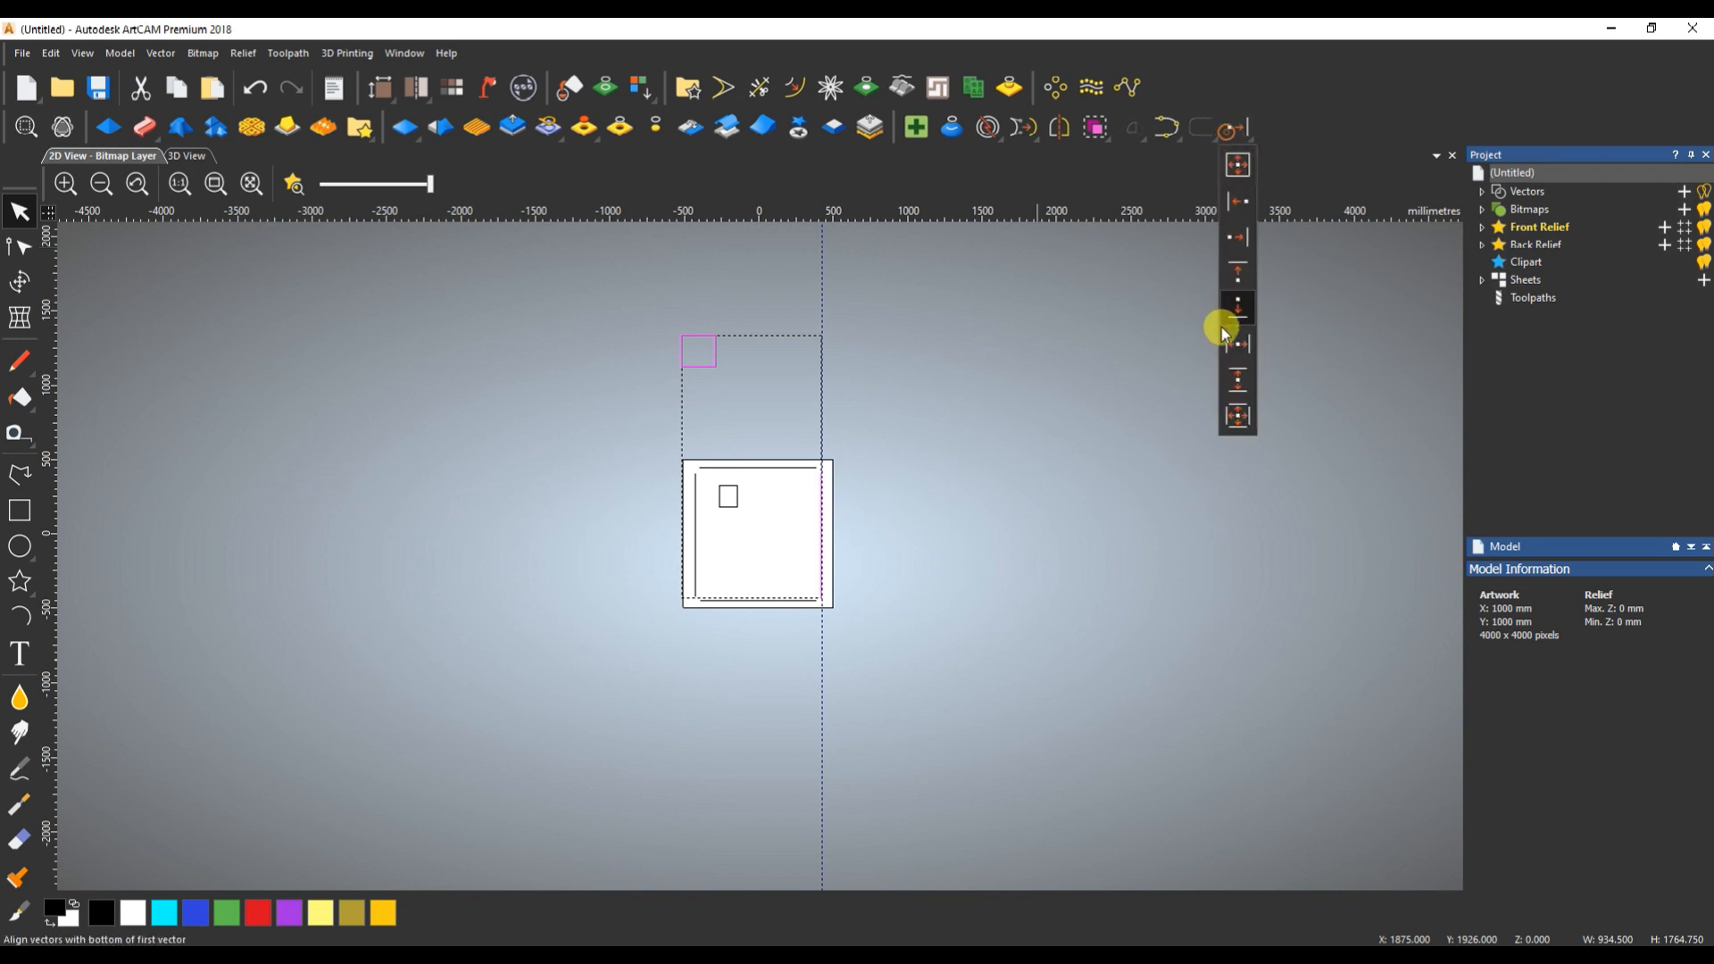
left_click(1238, 380)
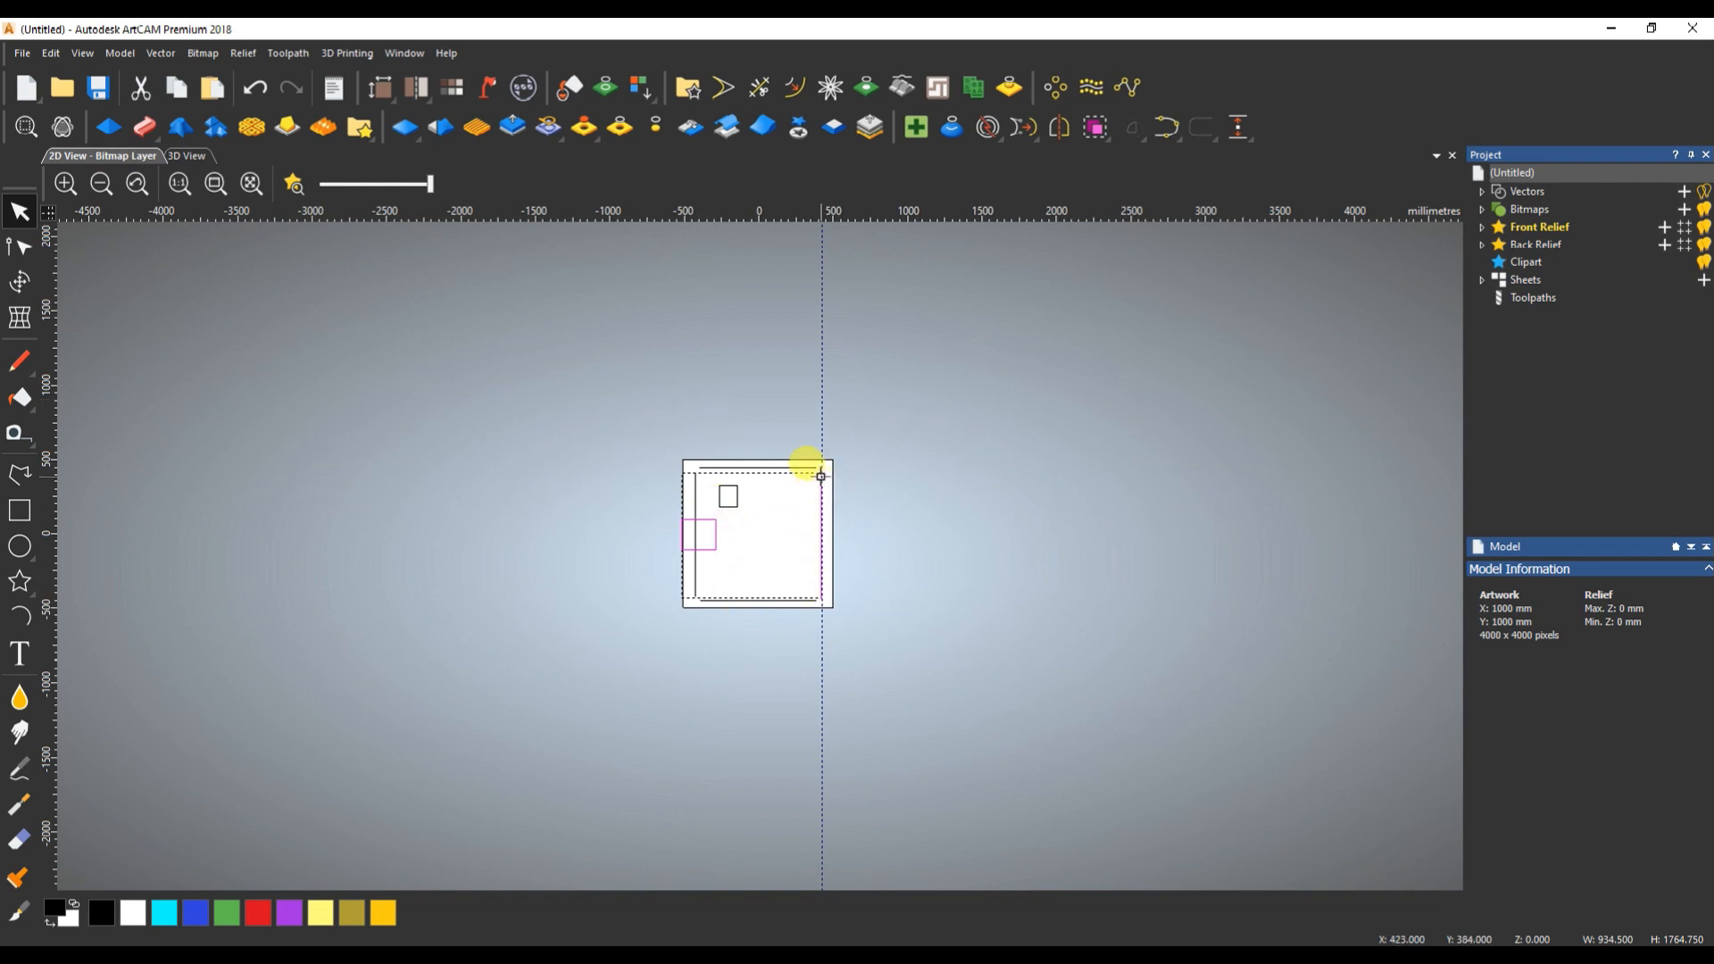
- Remove the vertical guide, centre the larger rectangle horizontally on the right-hand line, and clear the selection
scroll(786, 596, "up", 2)
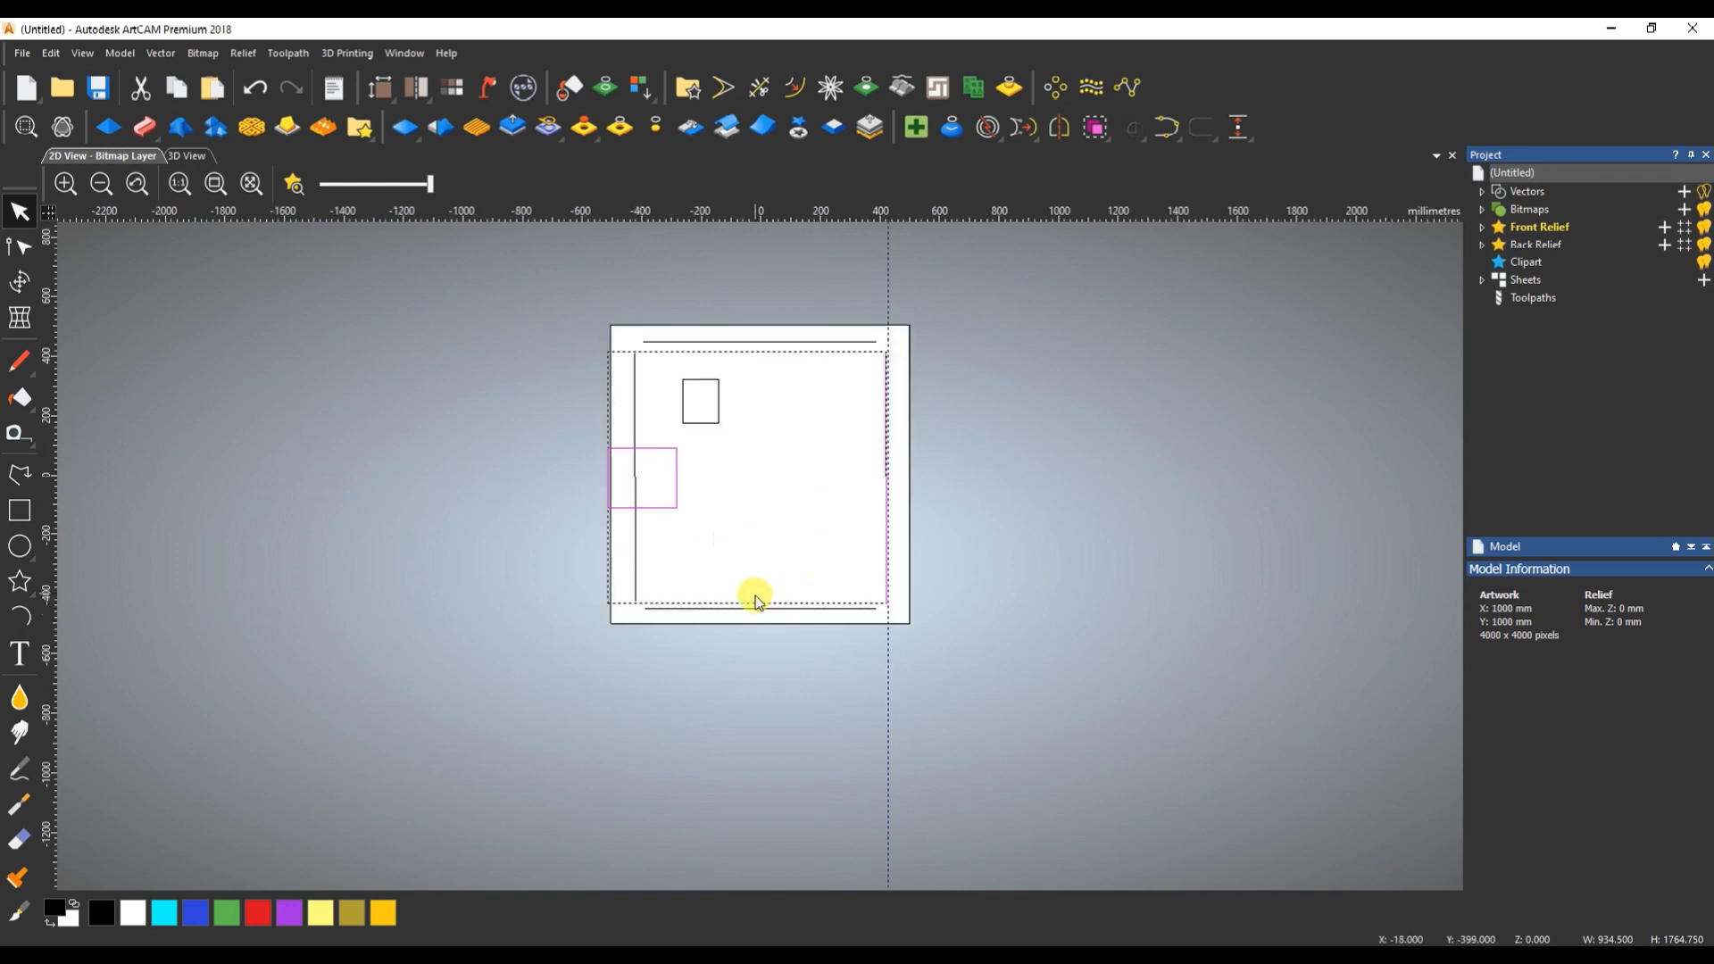
left_click_drag(887, 664, 1, 603)
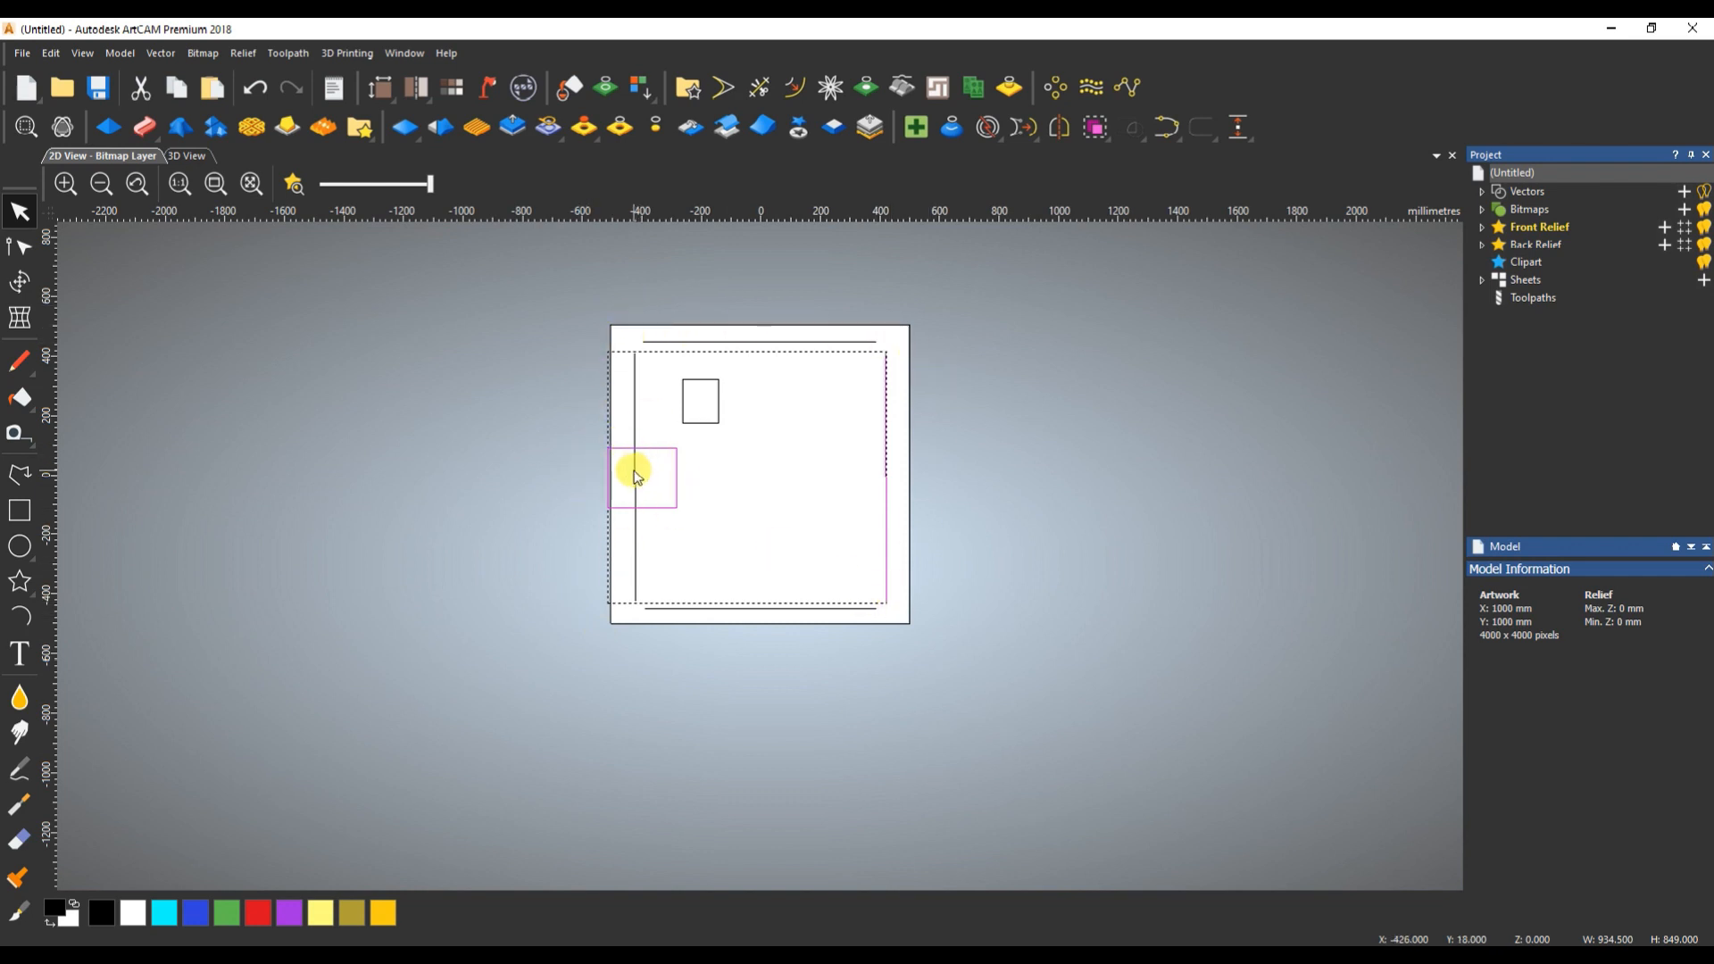
left_click(1238, 128)
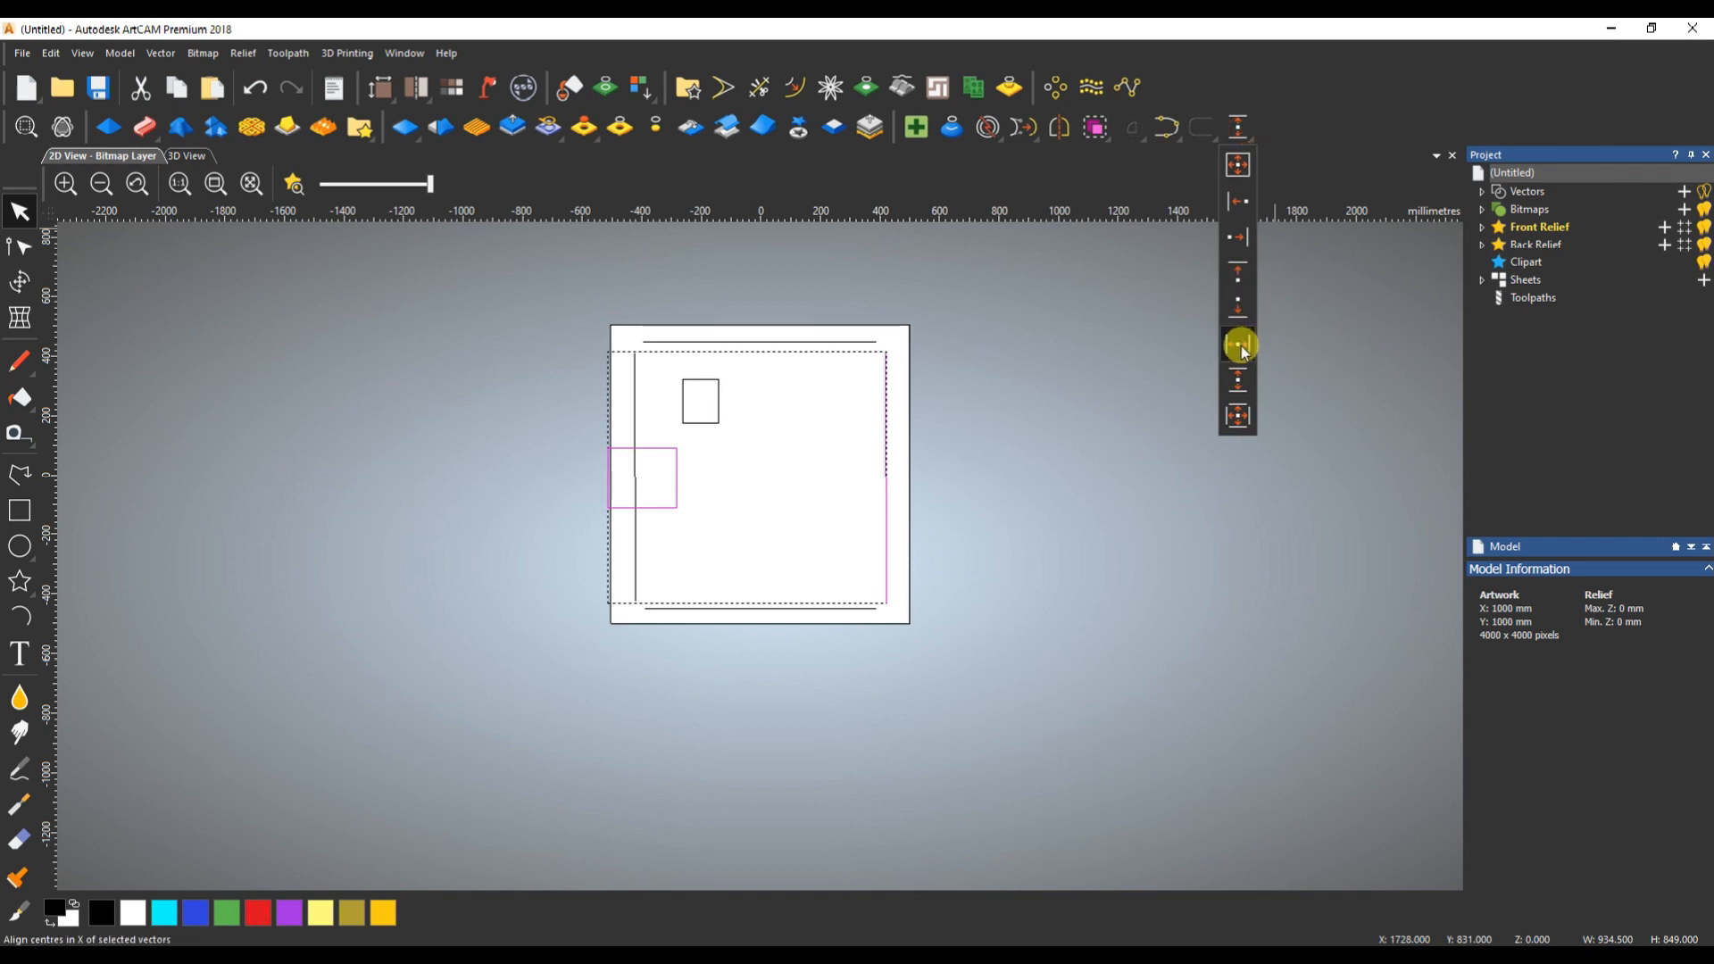
left_click(1240, 347)
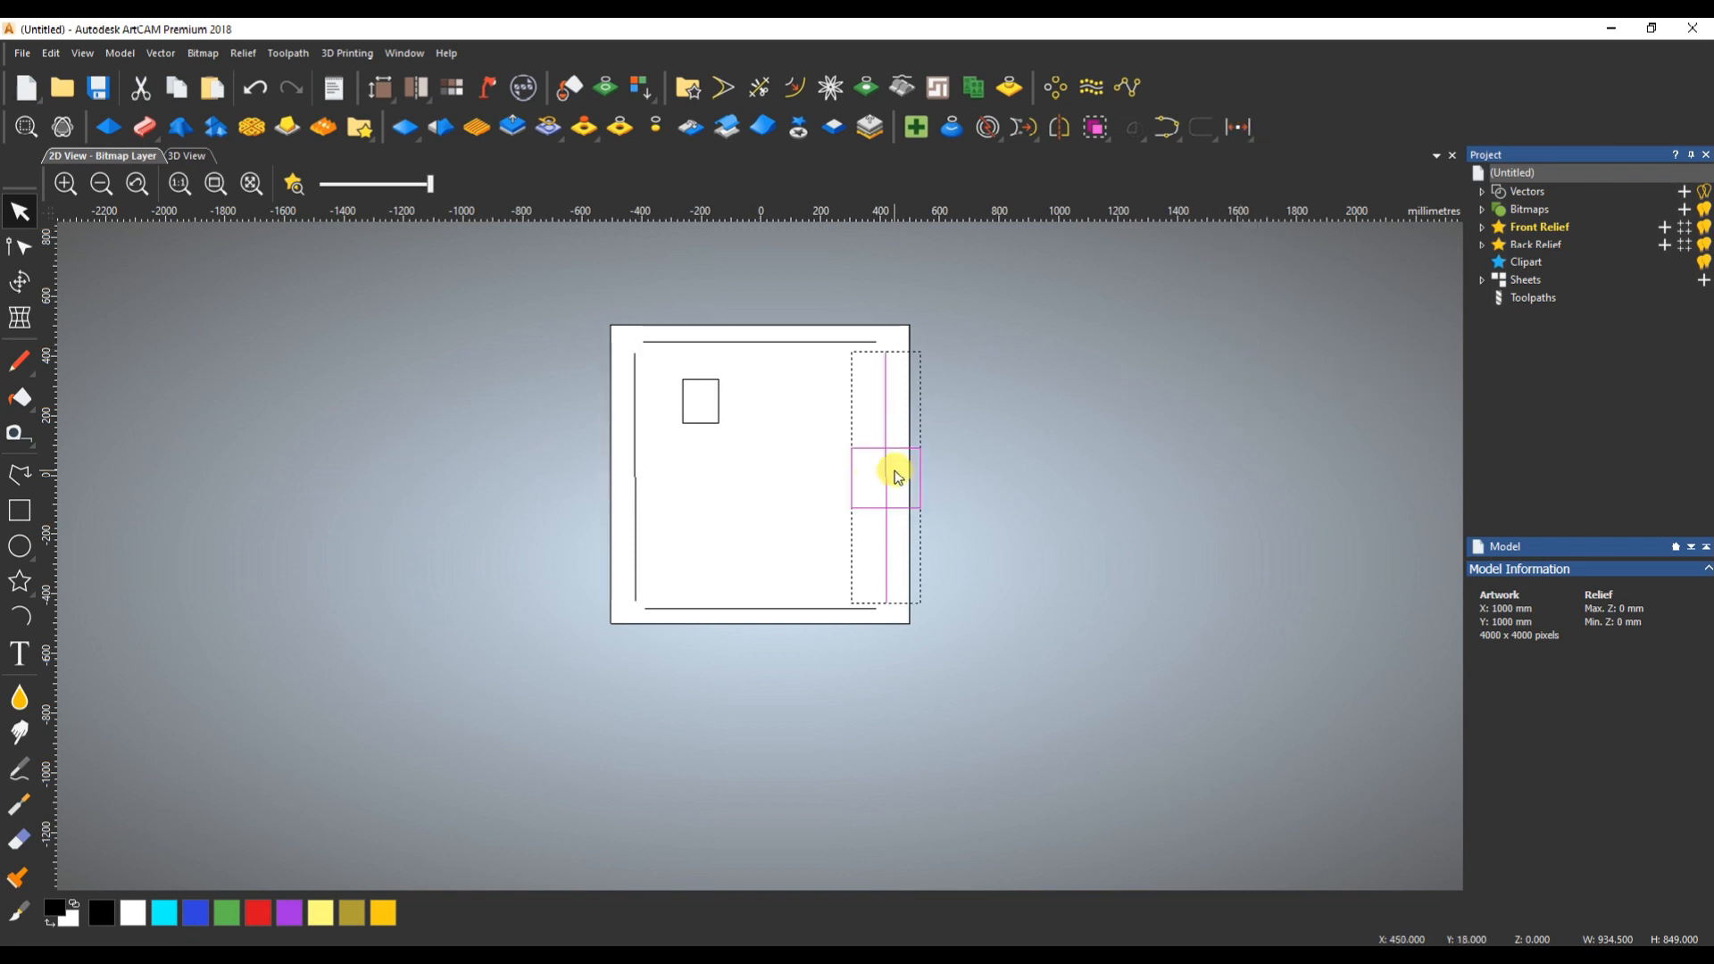
left_click(890, 403)
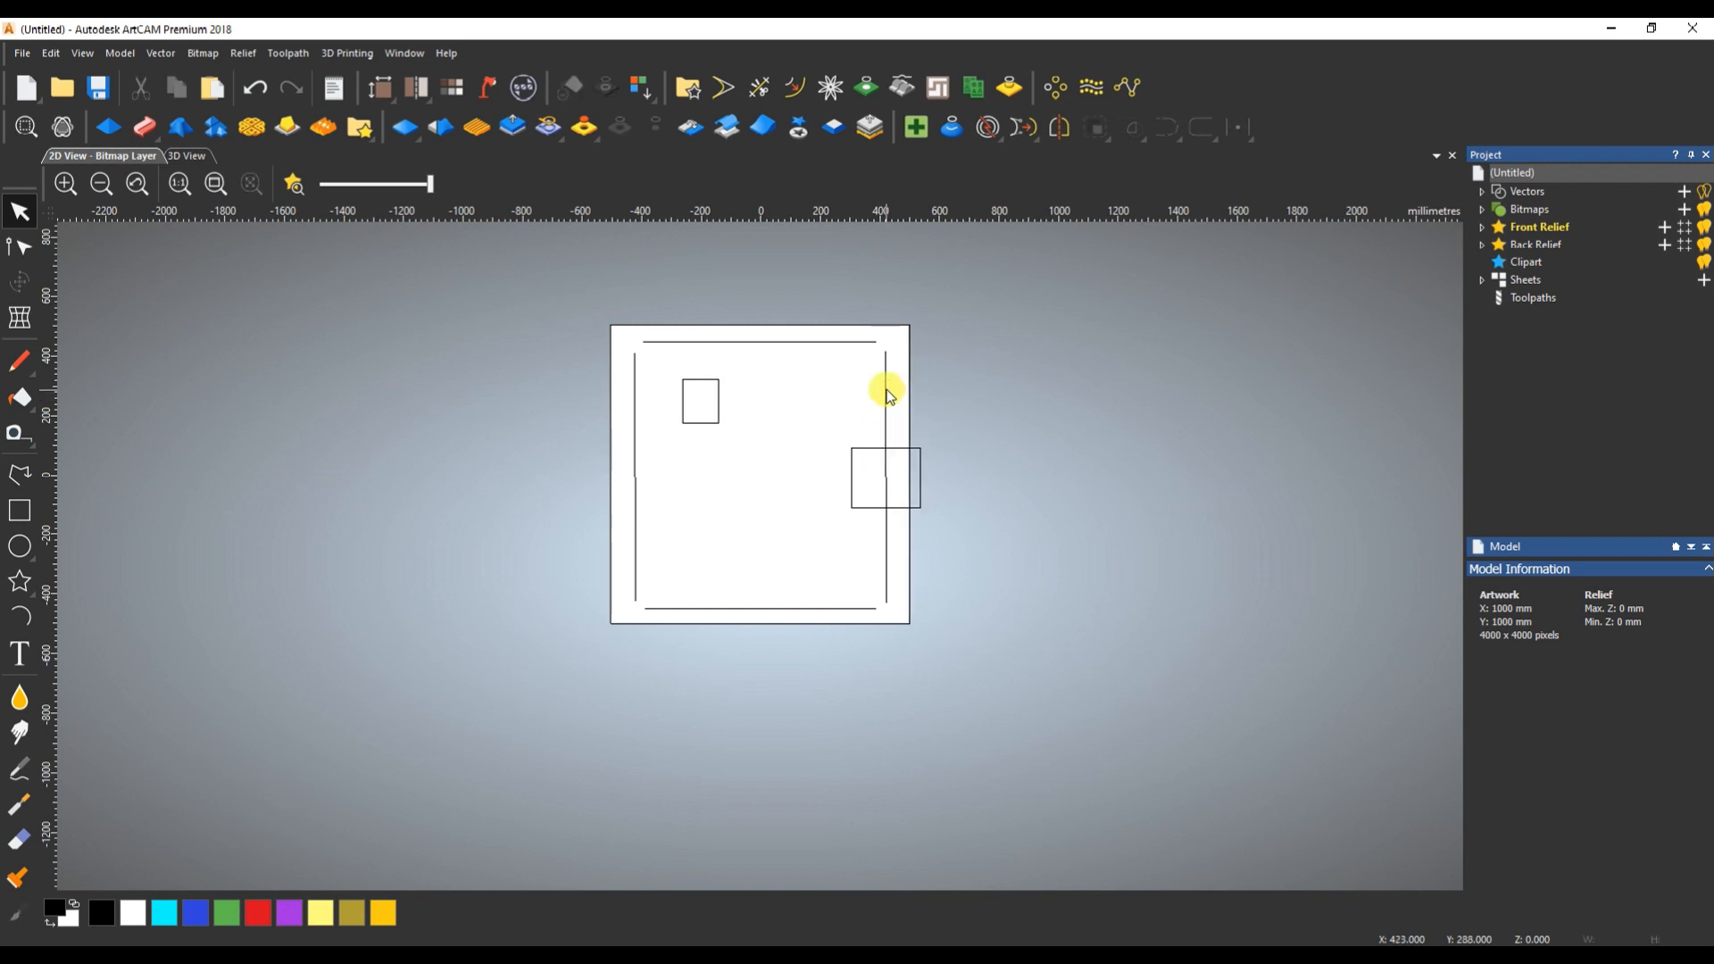
- Select the larger rectangle and the upper horizontal line, centre the rectangle horizontally on the line, and clear the selection
left_click(862, 342)
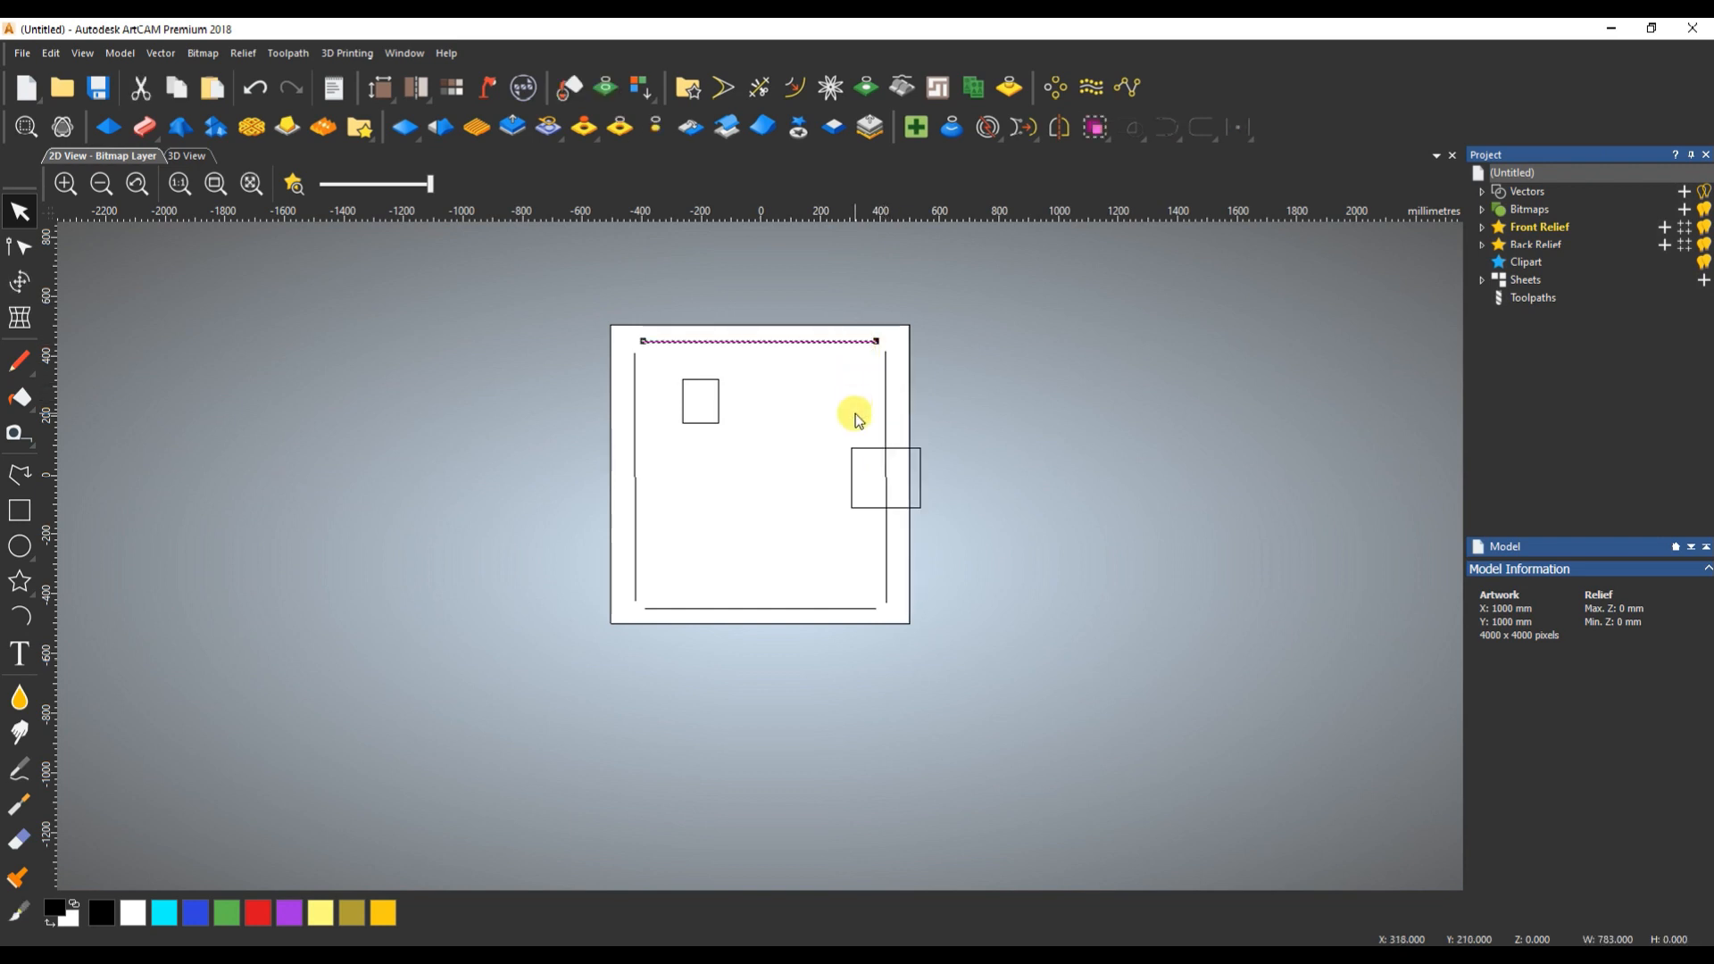
left_click(851, 467, "shift")
left_click(861, 413)
left_click(851, 471)
left_click(846, 340, "shift")
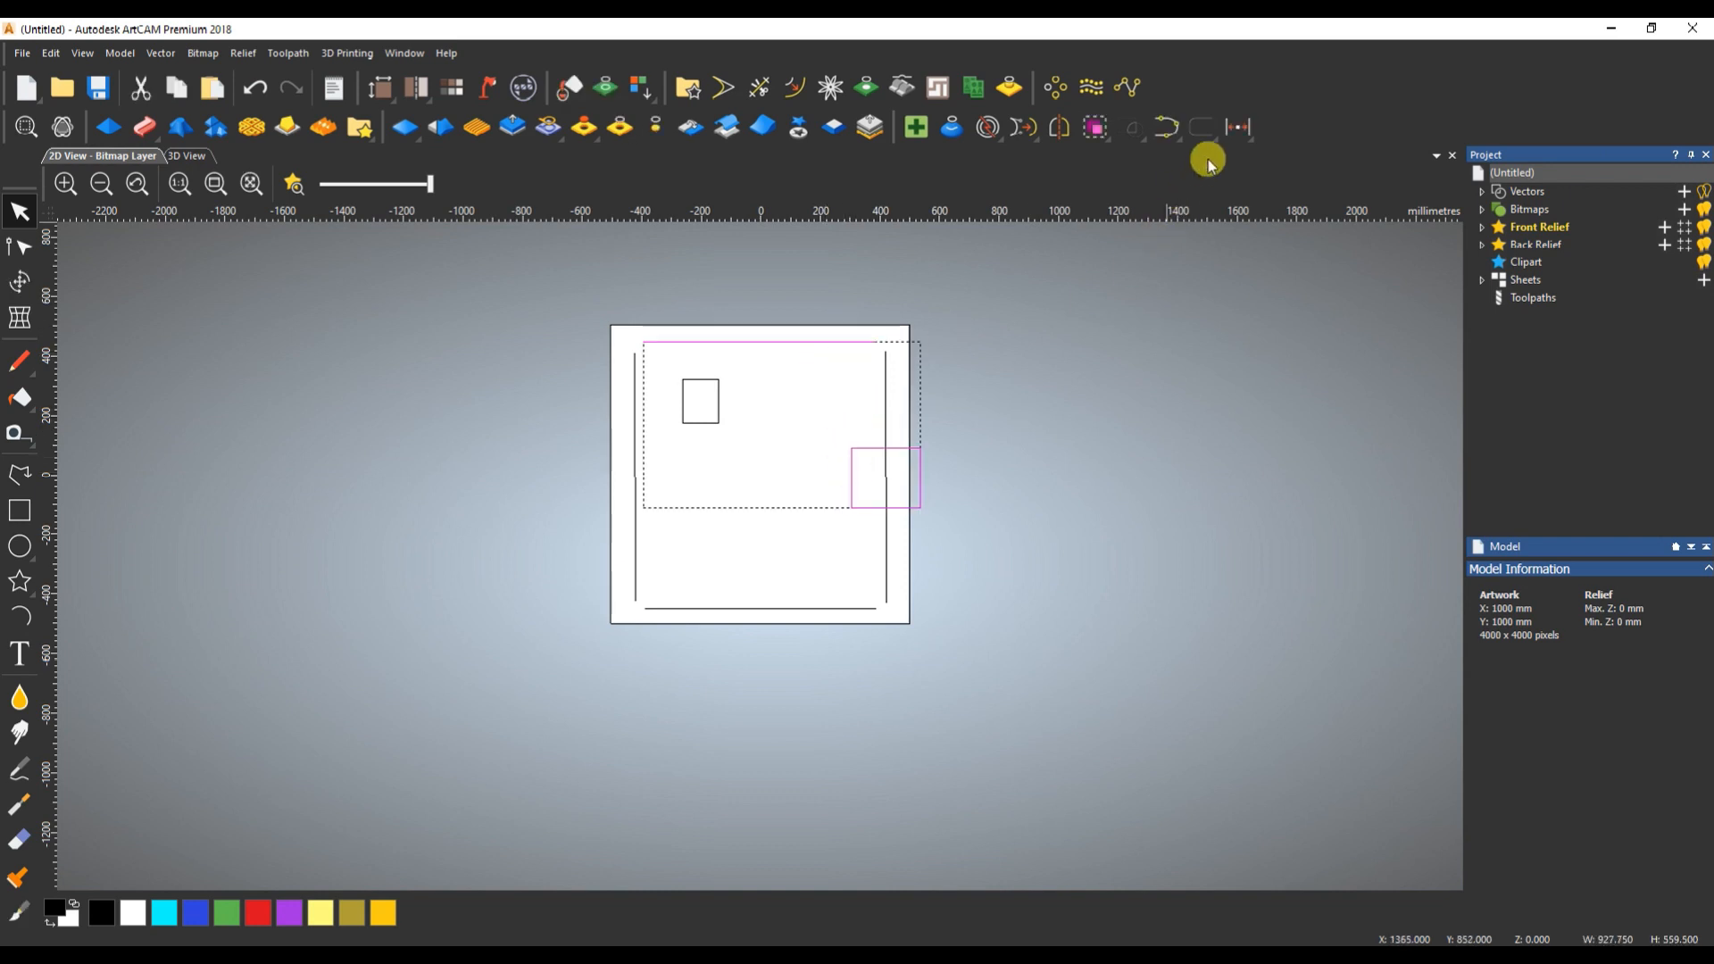
left_click(1241, 130)
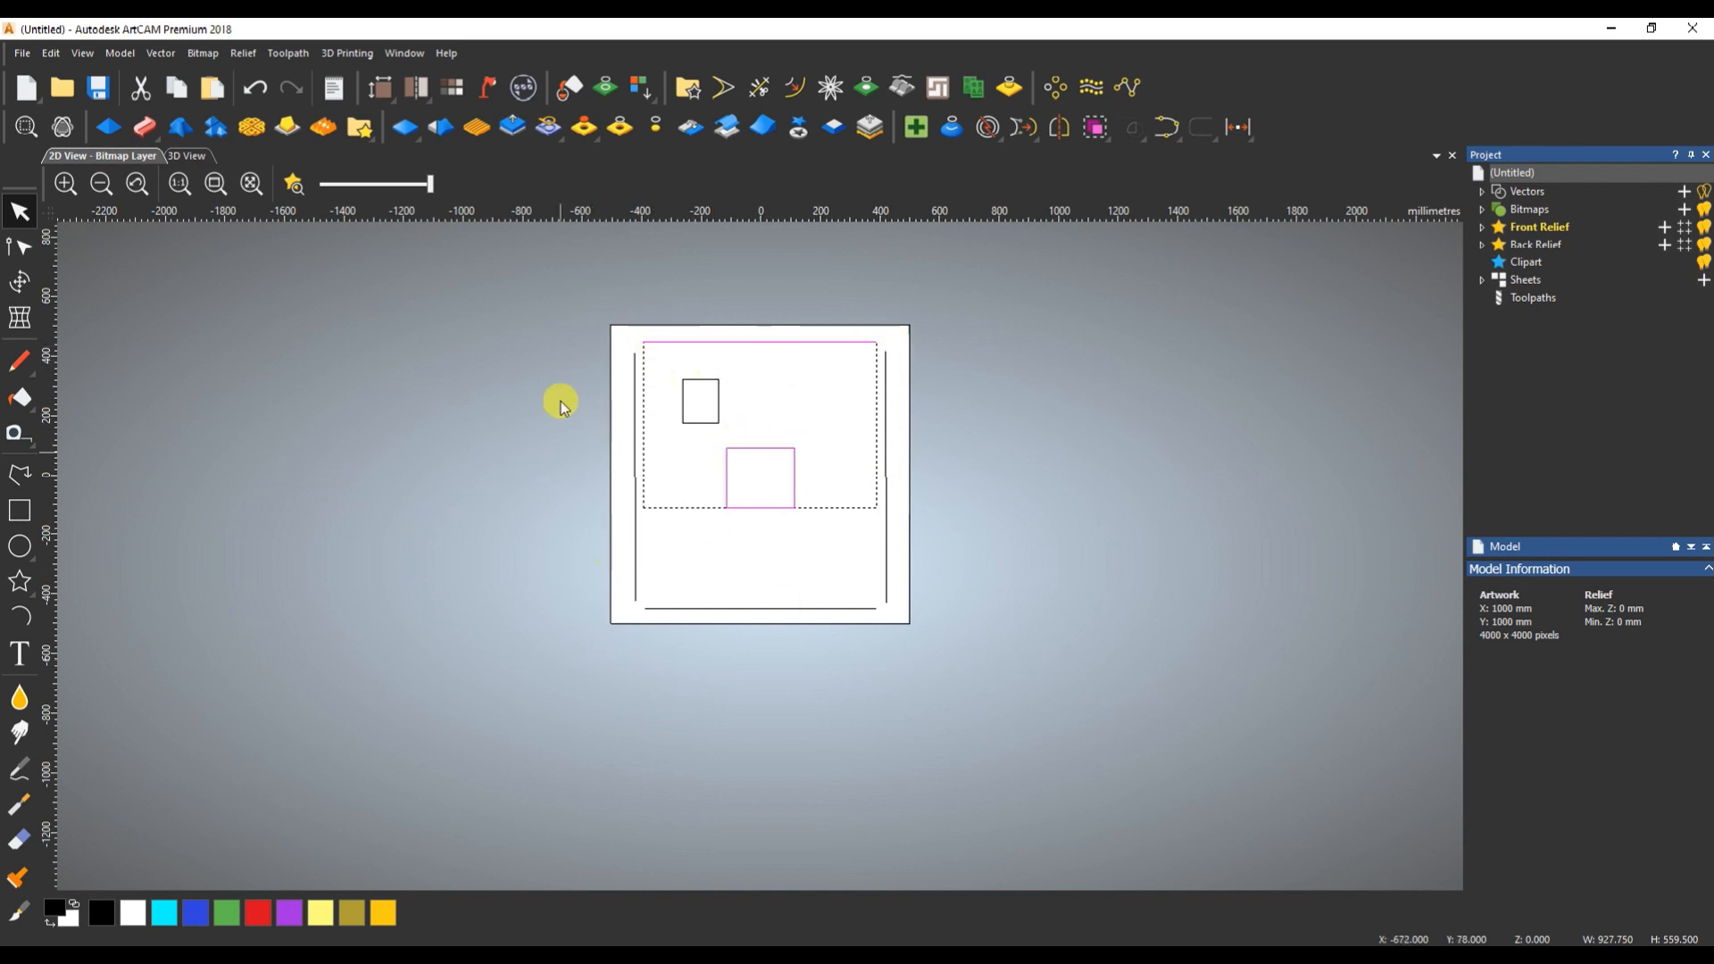
left_click(756, 377)
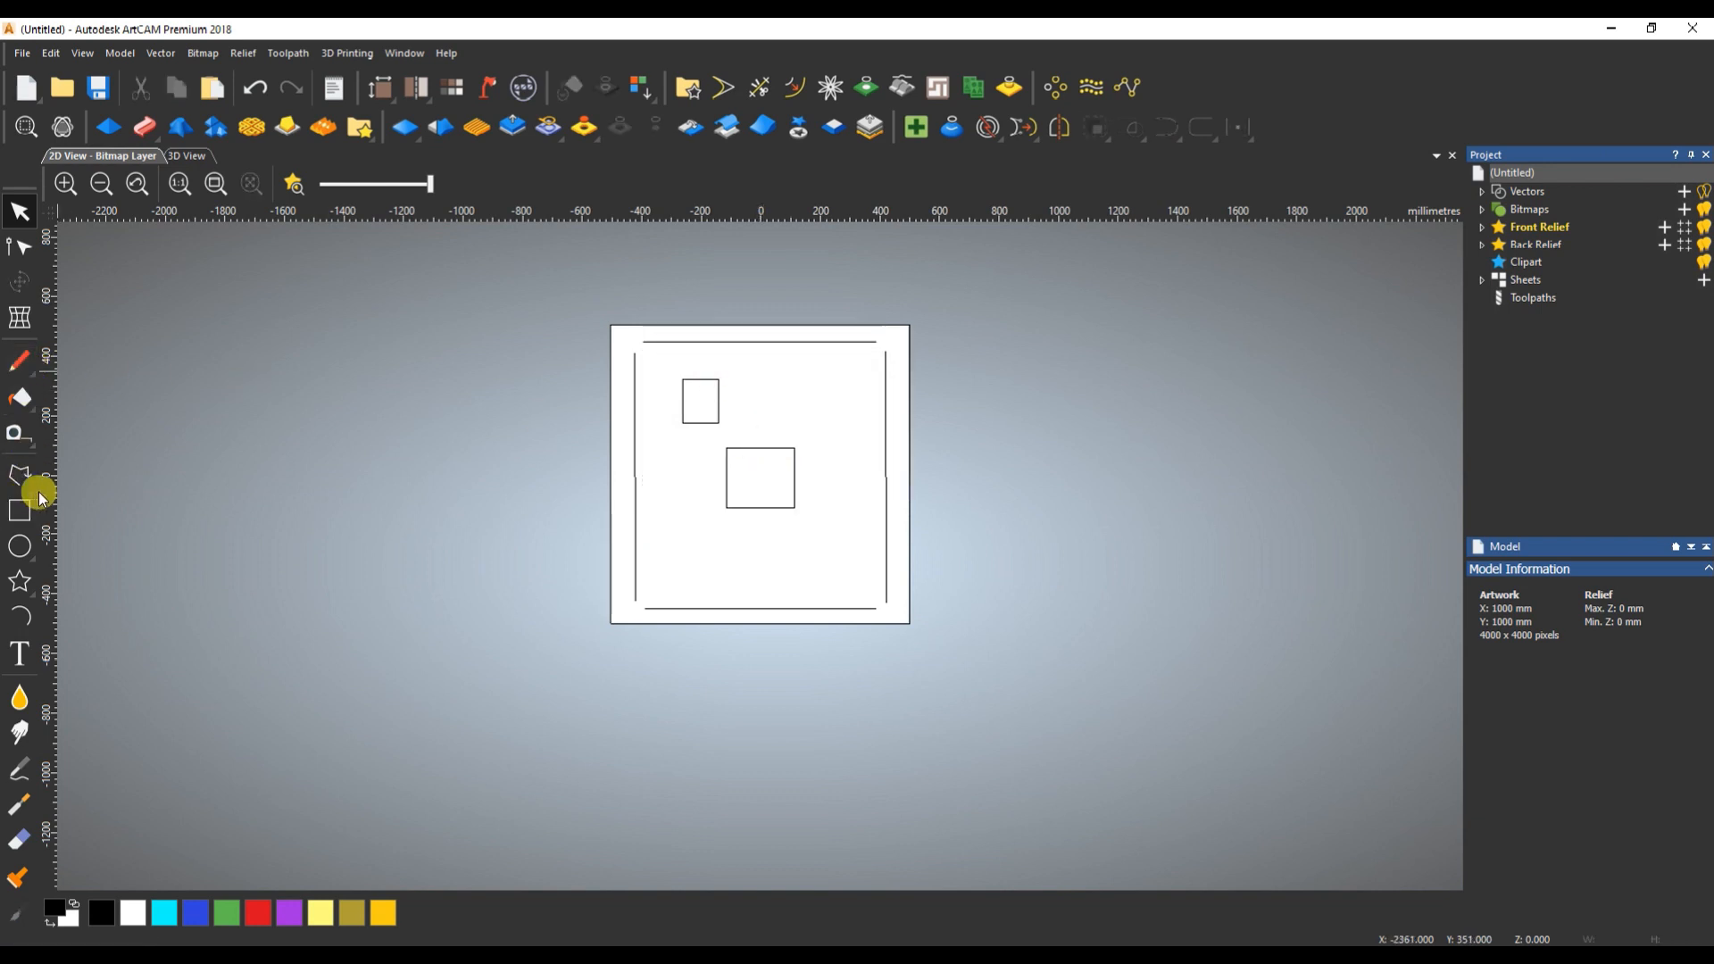
- Place vertical guides at both ends of the upper horizontal line and select that line
mouse_move(89, 488)
left_mouse_down()
mouse_move(593, 287)
mouse_move(625, 348)
mouse_move(643, 346)
left_mouse_up()
mouse_move(49, 525)
left_mouse_down()
mouse_move(815, 490)
mouse_move(876, 339)
left_mouse_up()
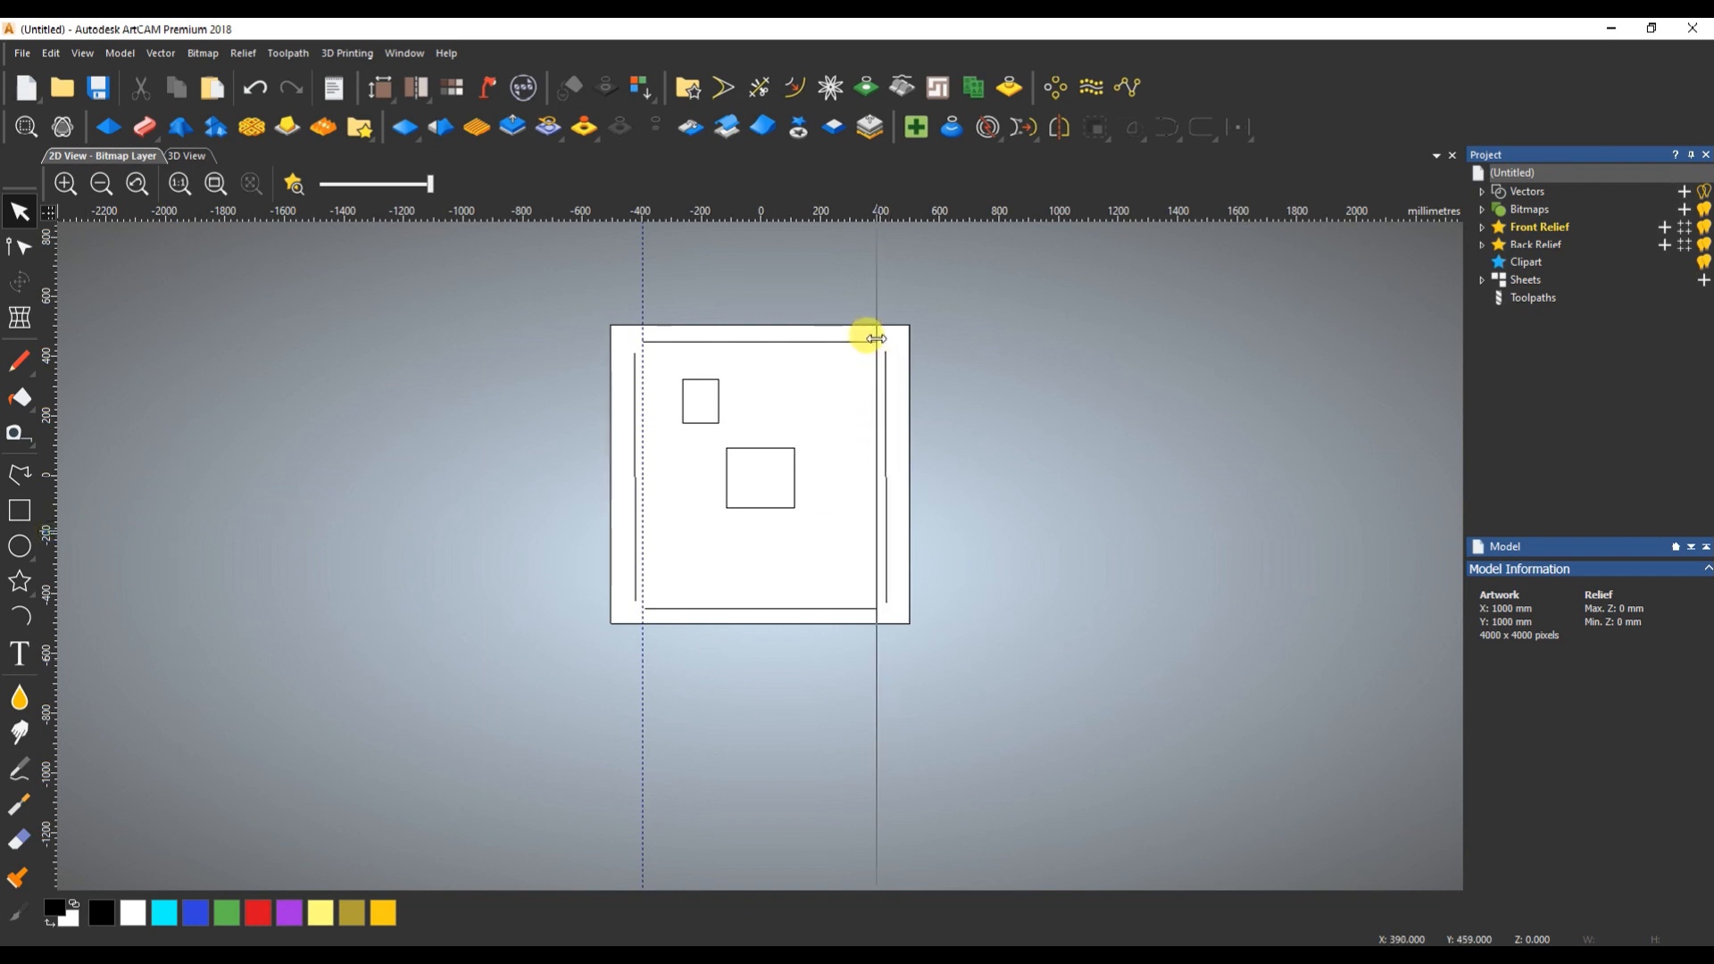
left_click(816, 346)
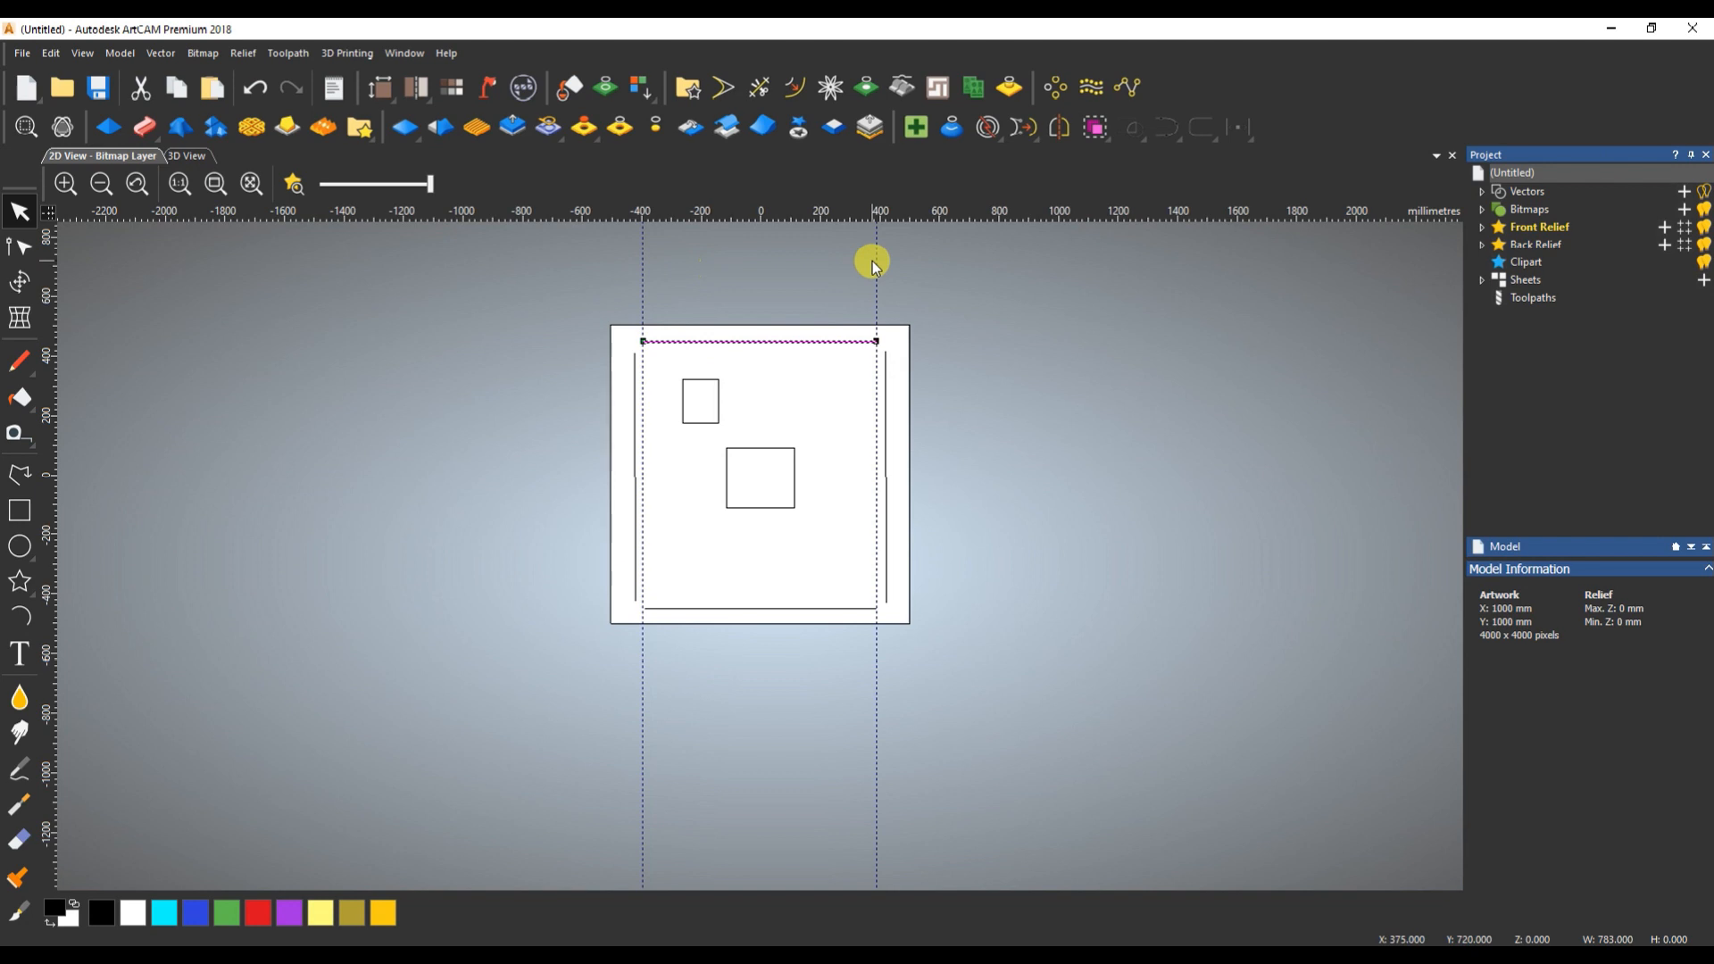
- Move the larger rectangle far off the page to the upper right and centre it horizontally on the upper horizontal line
scroll(762, 463, "down", 3)
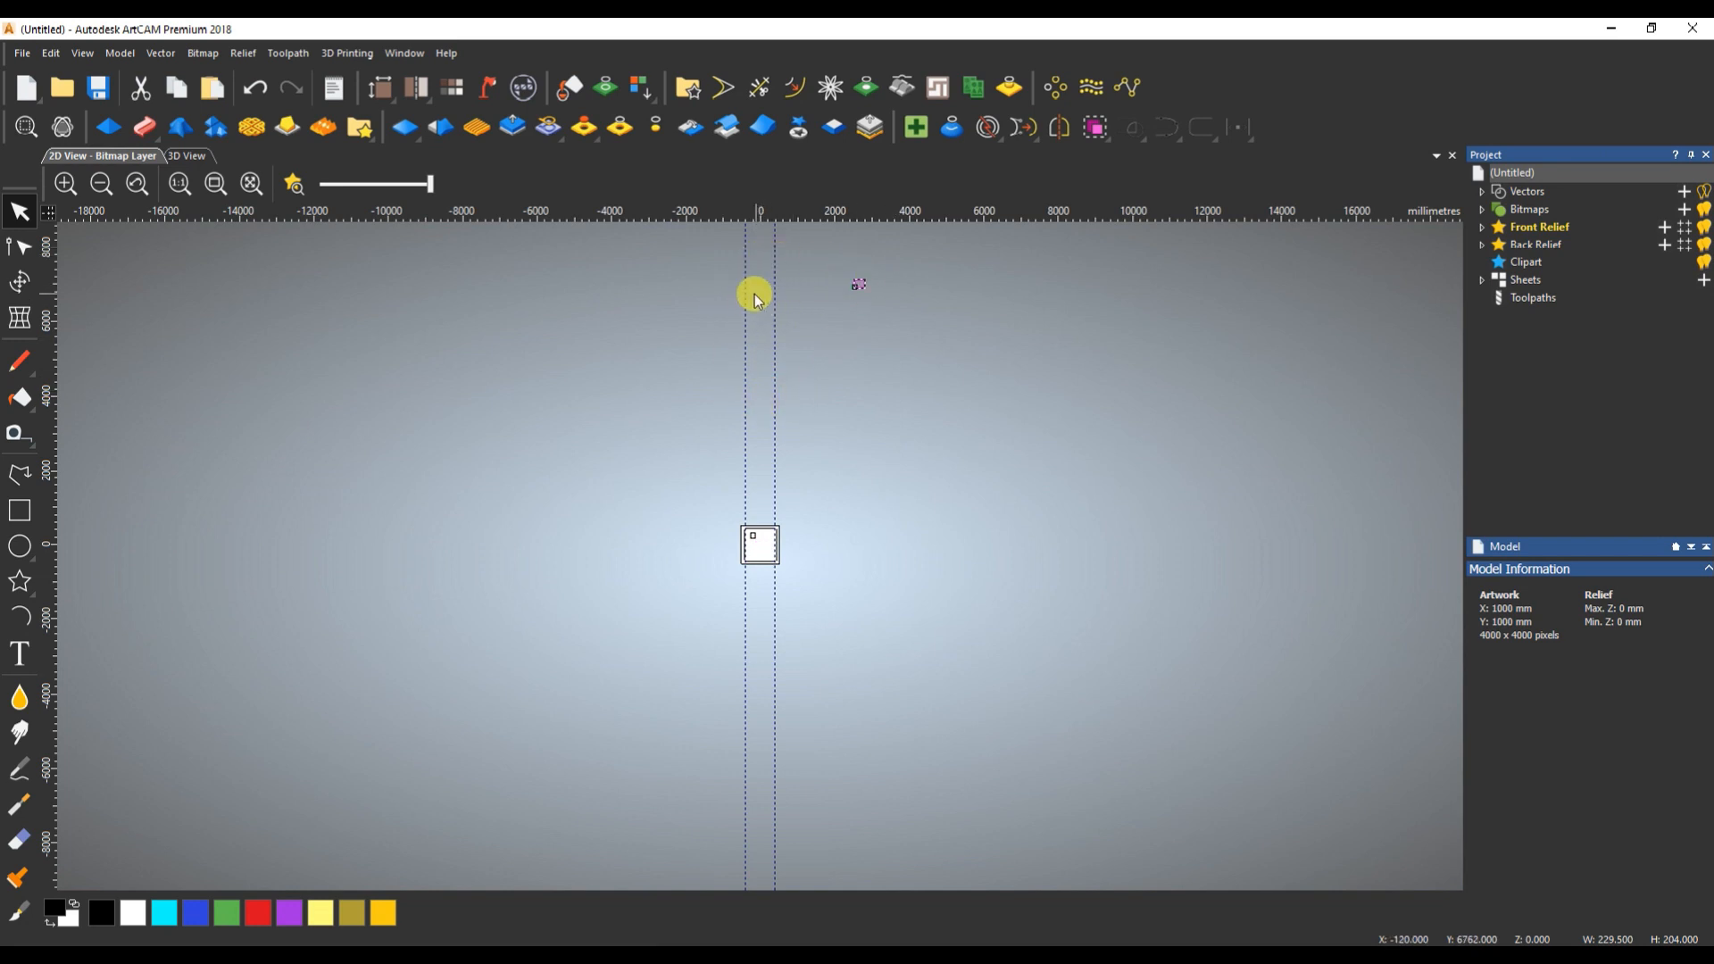
scroll(762, 533, "up", 5)
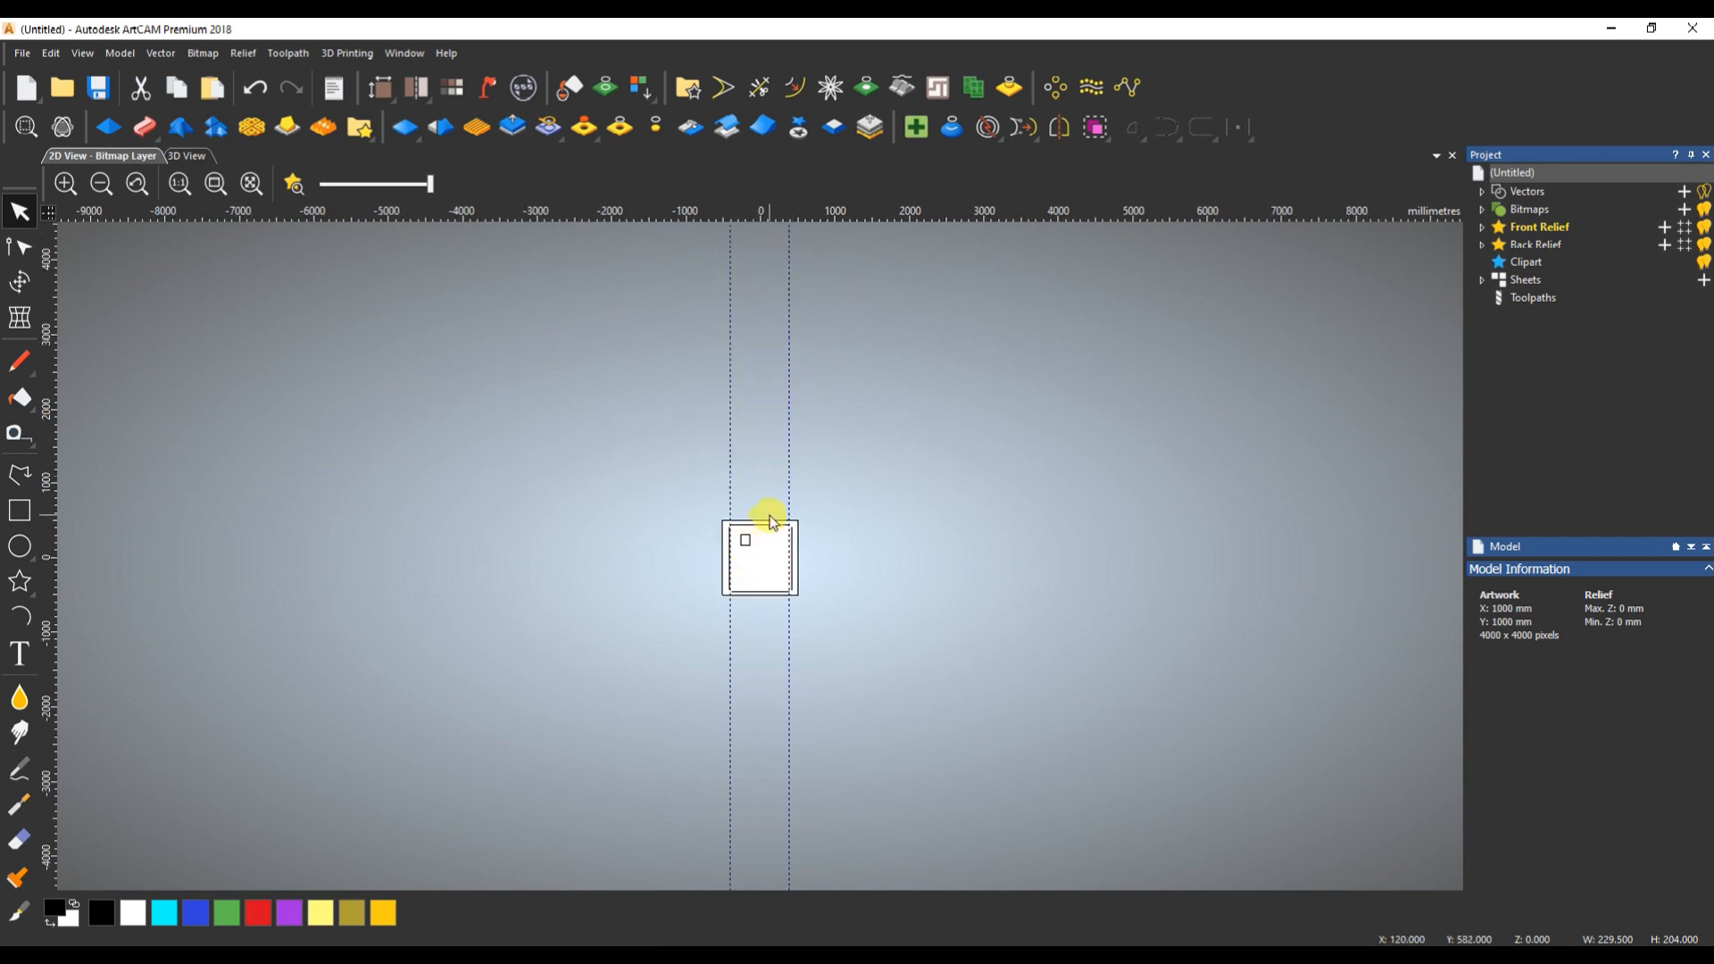
scroll(799, 393, "down", 8)
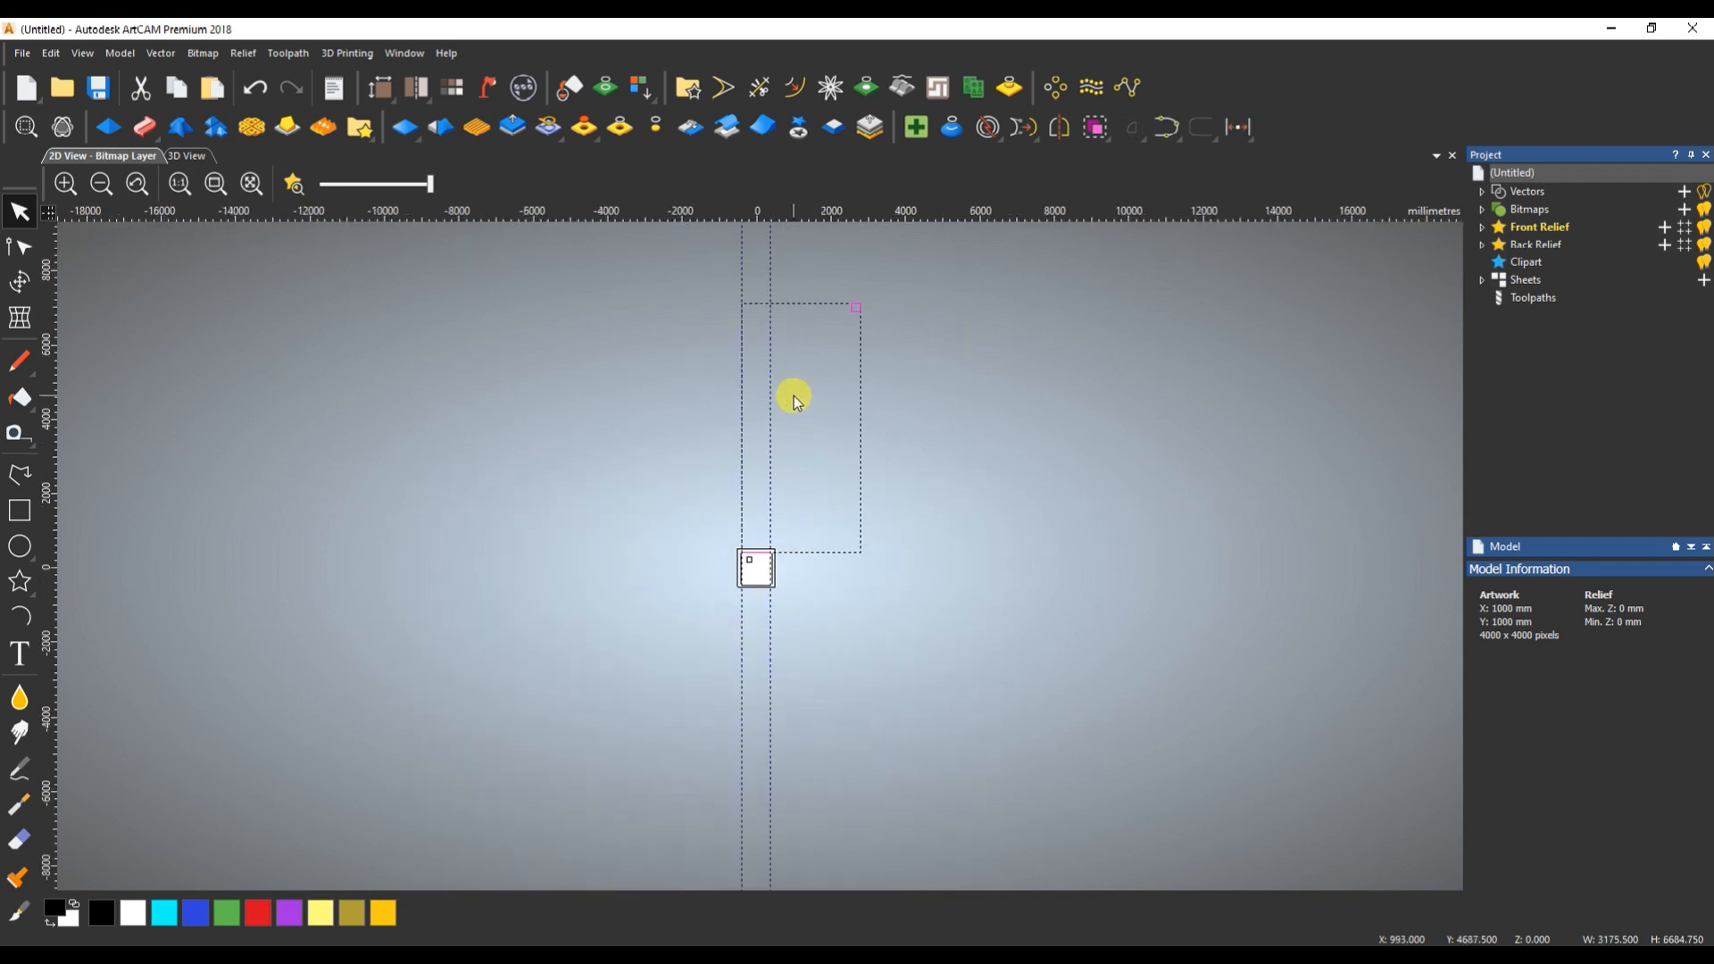
left_click(1239, 129)
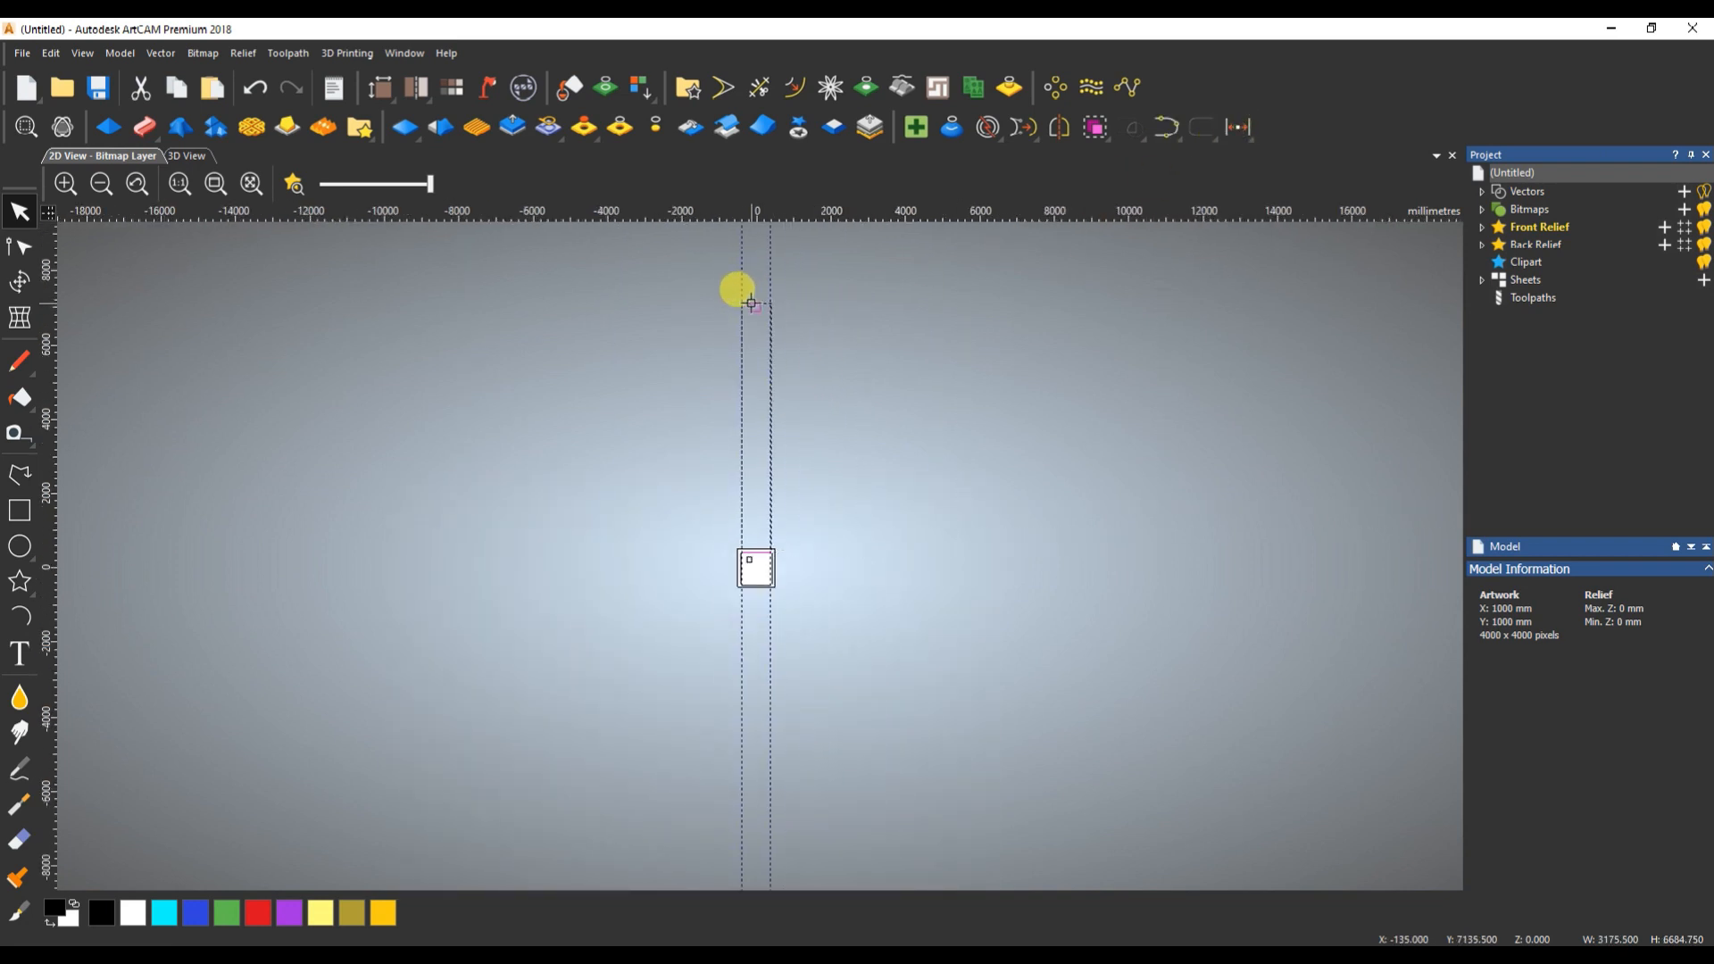
- Select the right-hand line and place horizontal guides at its upper and lower ends
scroll(765, 581, "up", 6)
scroll(764, 582, "up", 2)
left_click_drag(972, 459, 896, 513)
scroll(862, 521, "down", 4)
scroll(761, 542, "up", 4)
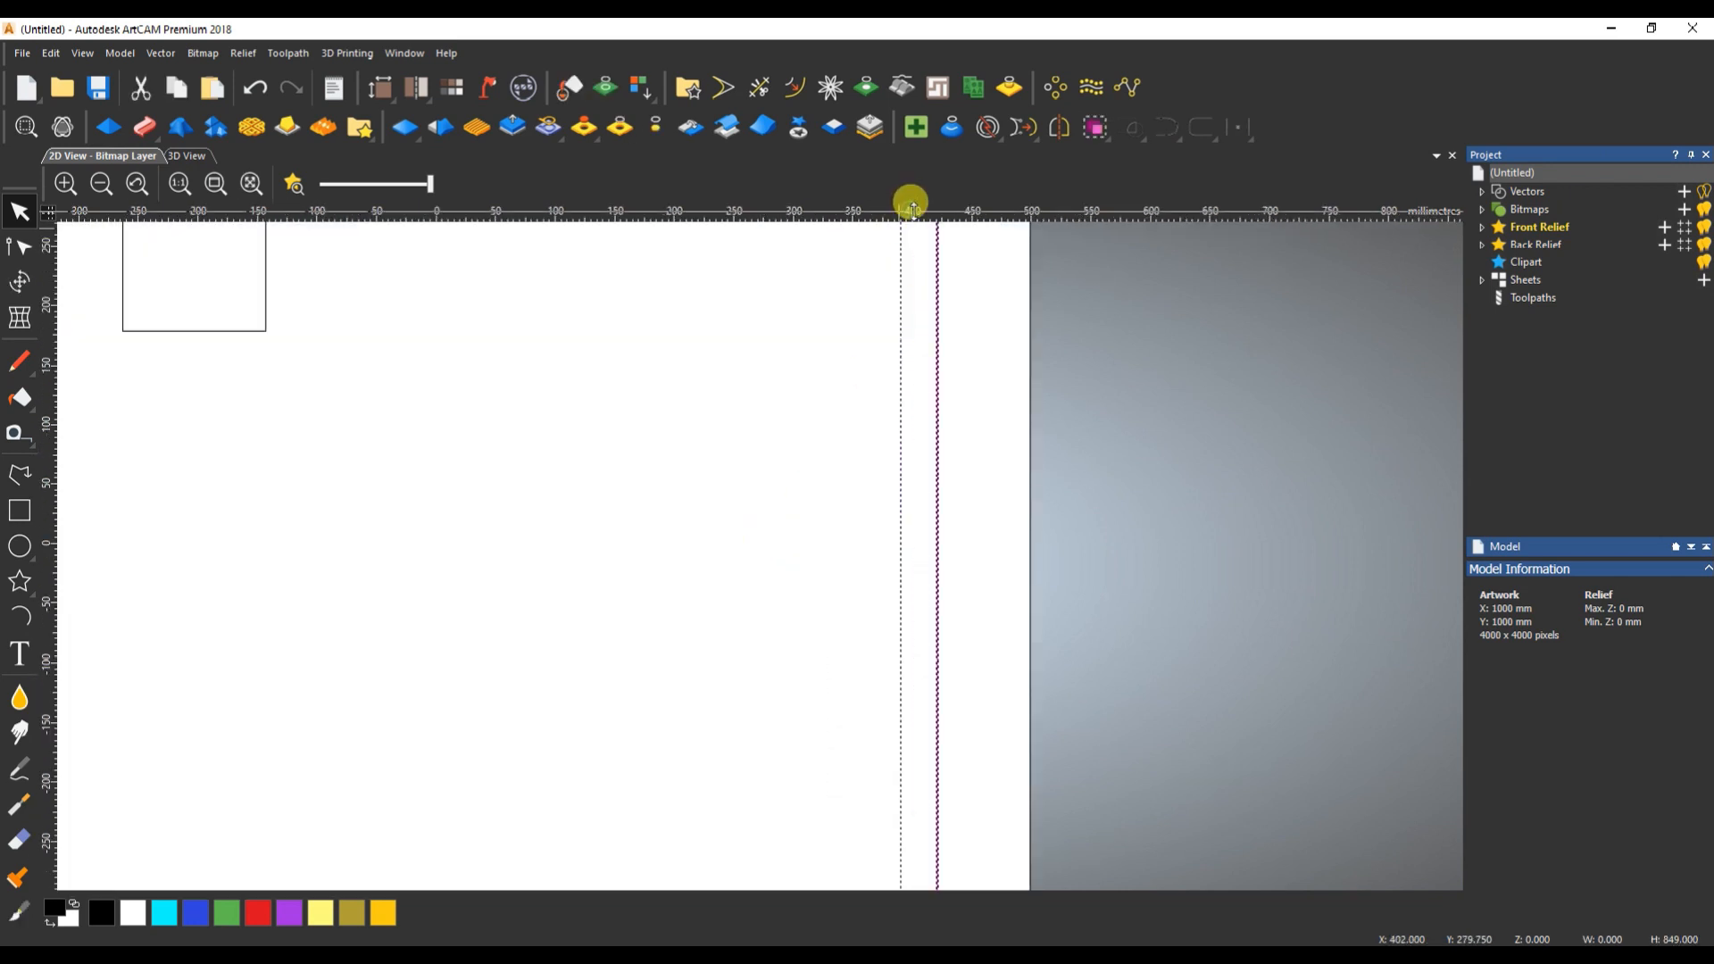
scroll(915, 367, "down", 4)
scroll(794, 445, "up", 2)
scroll(795, 445, "up", 2)
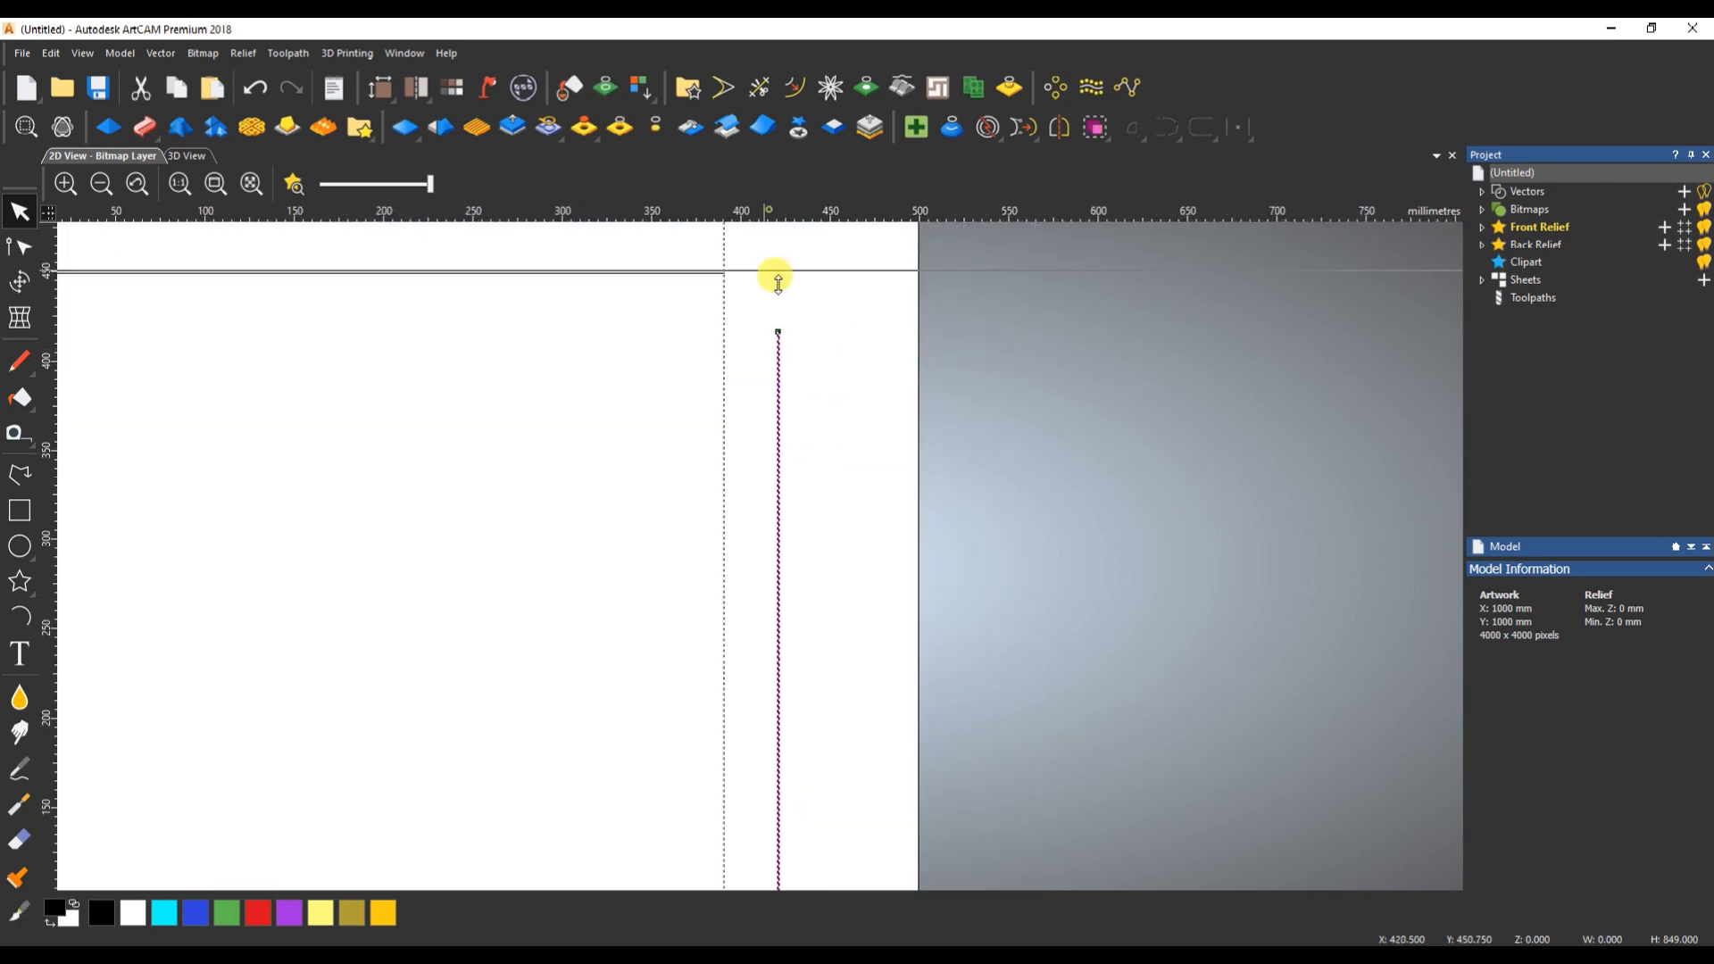
scroll(782, 536, "down", 4)
scroll(782, 587, "up", 2)
scroll(983, 643, "up", 2)
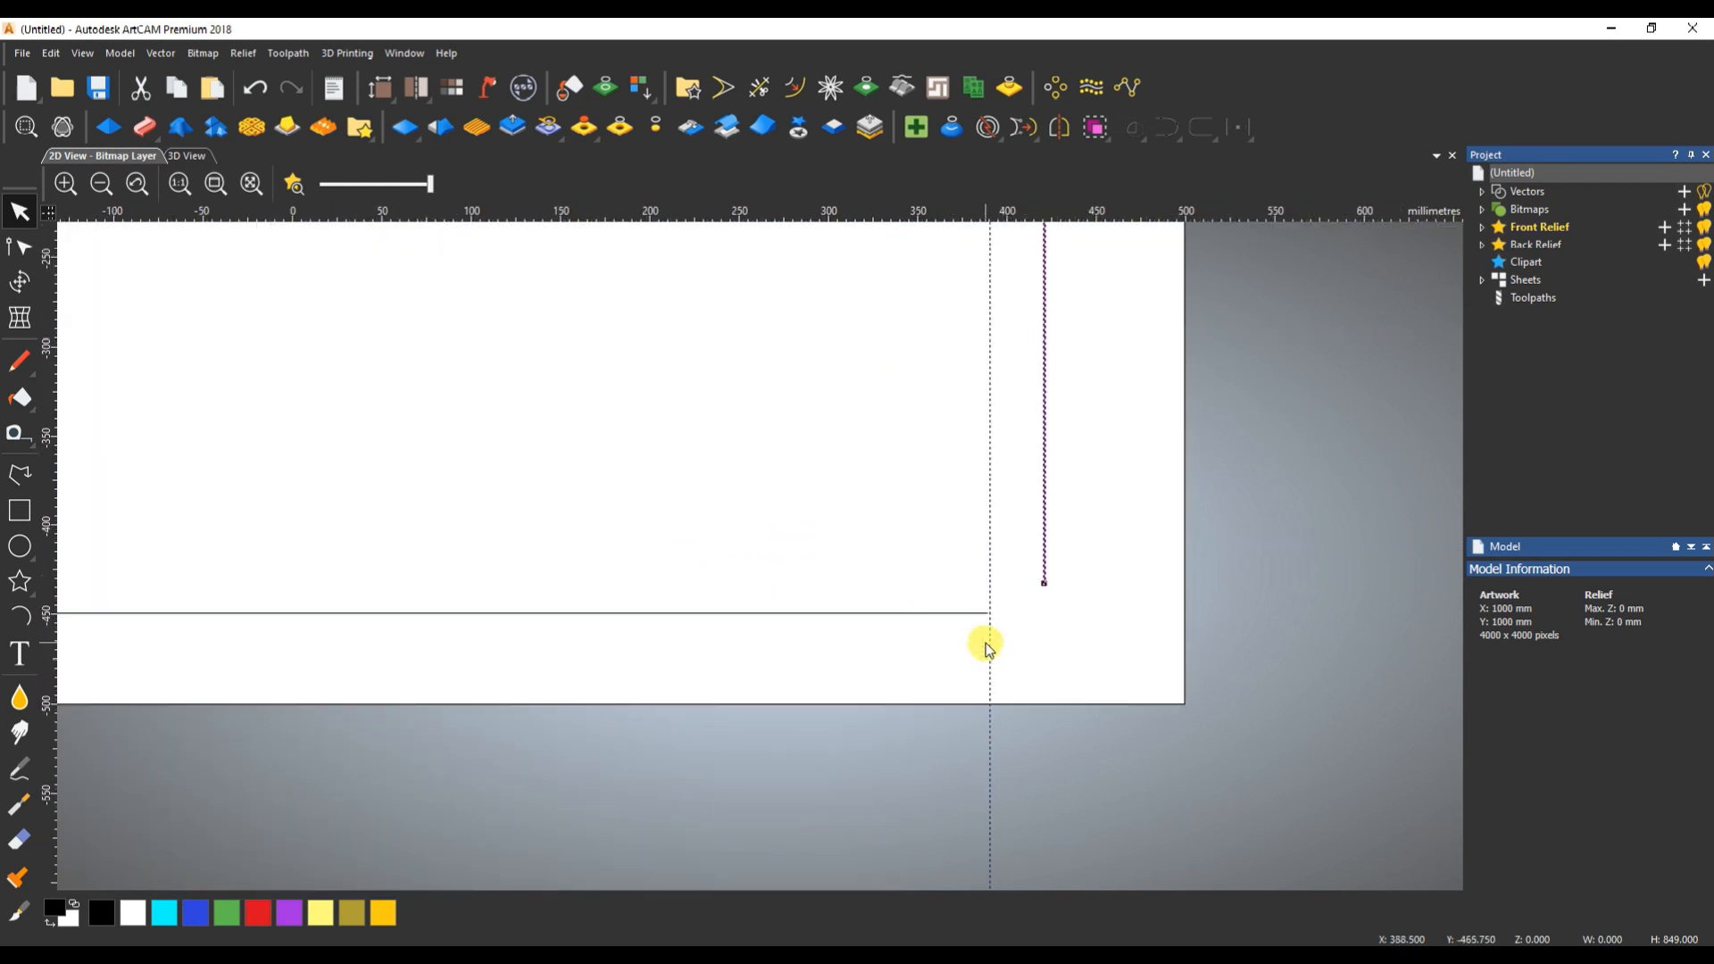
left_click_drag(1037, 269, 1043, 585)
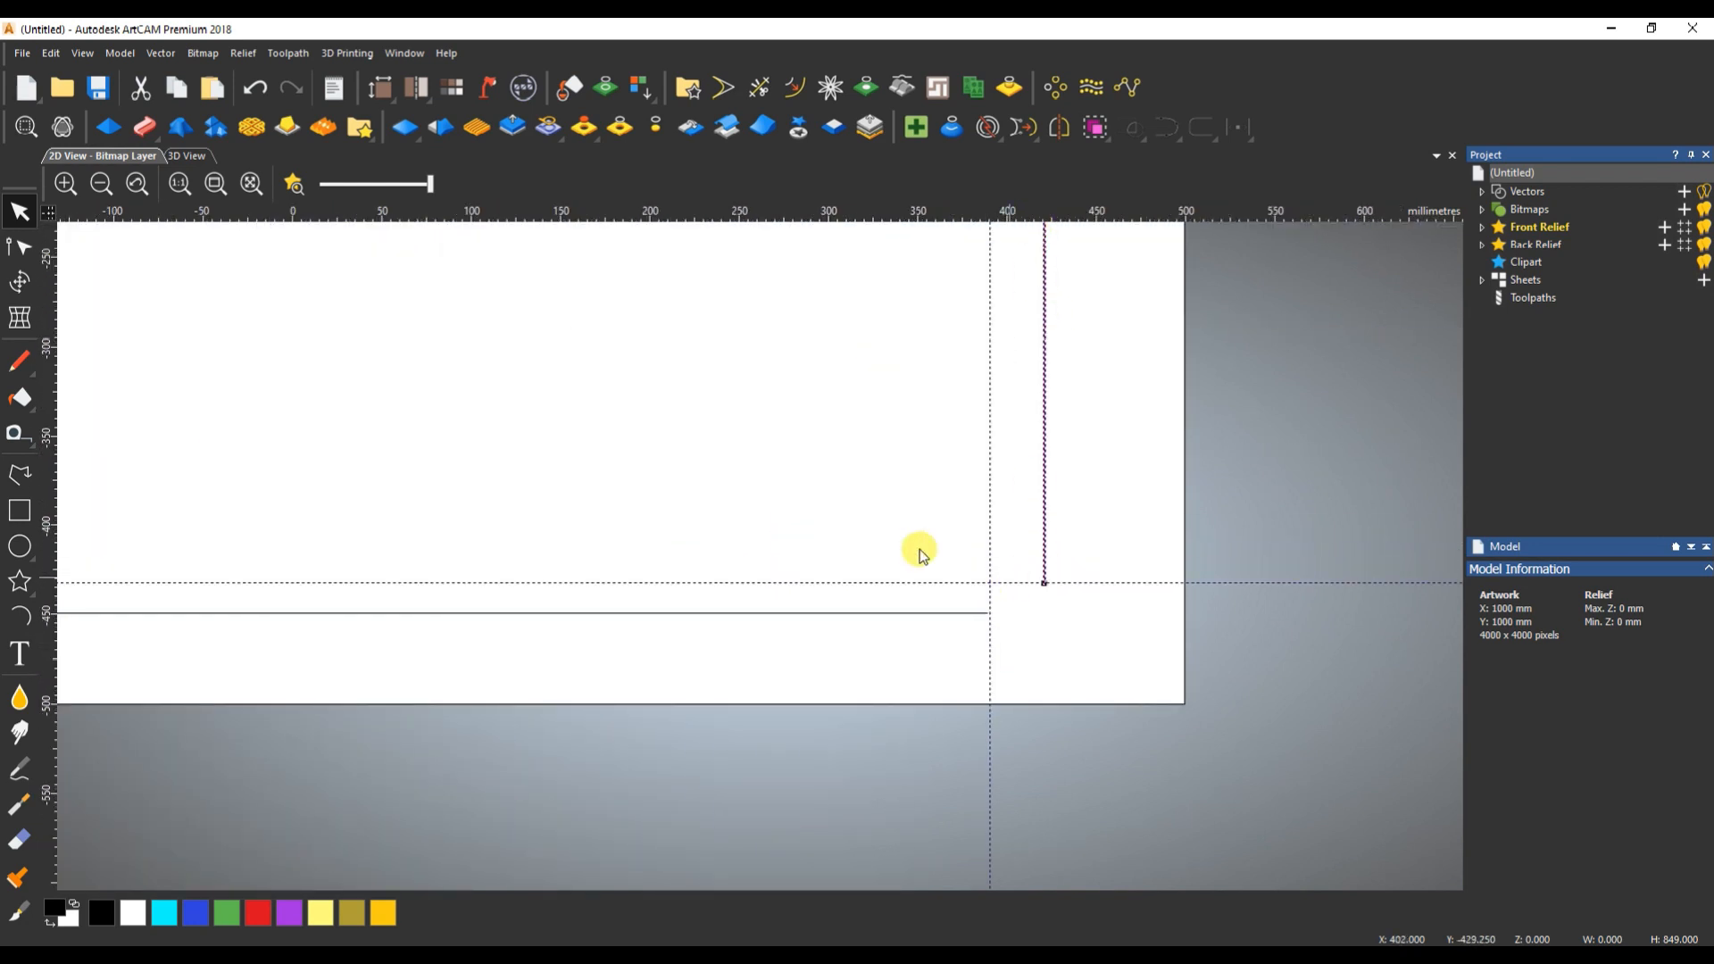
- Select the larger rectangle far above the page together with the right-hand line and centre it vertically on the line
scroll(746, 474, "down", 5)
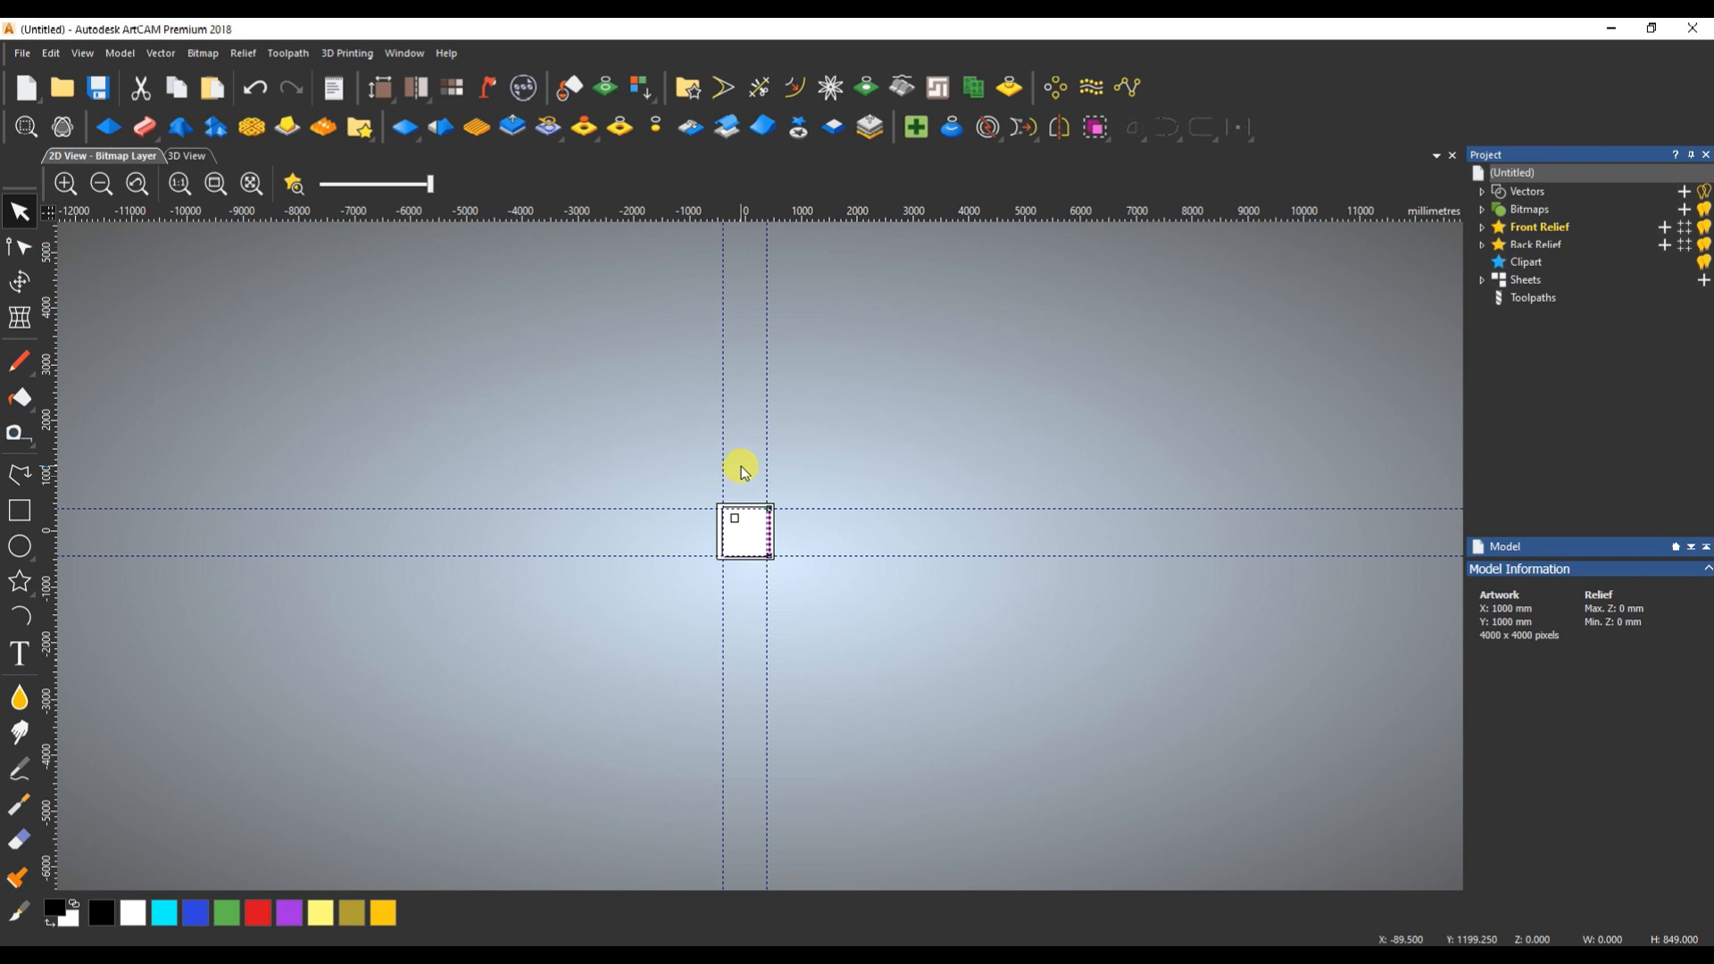
left_click(879, 422)
scroll(1041, 480, "up", 2)
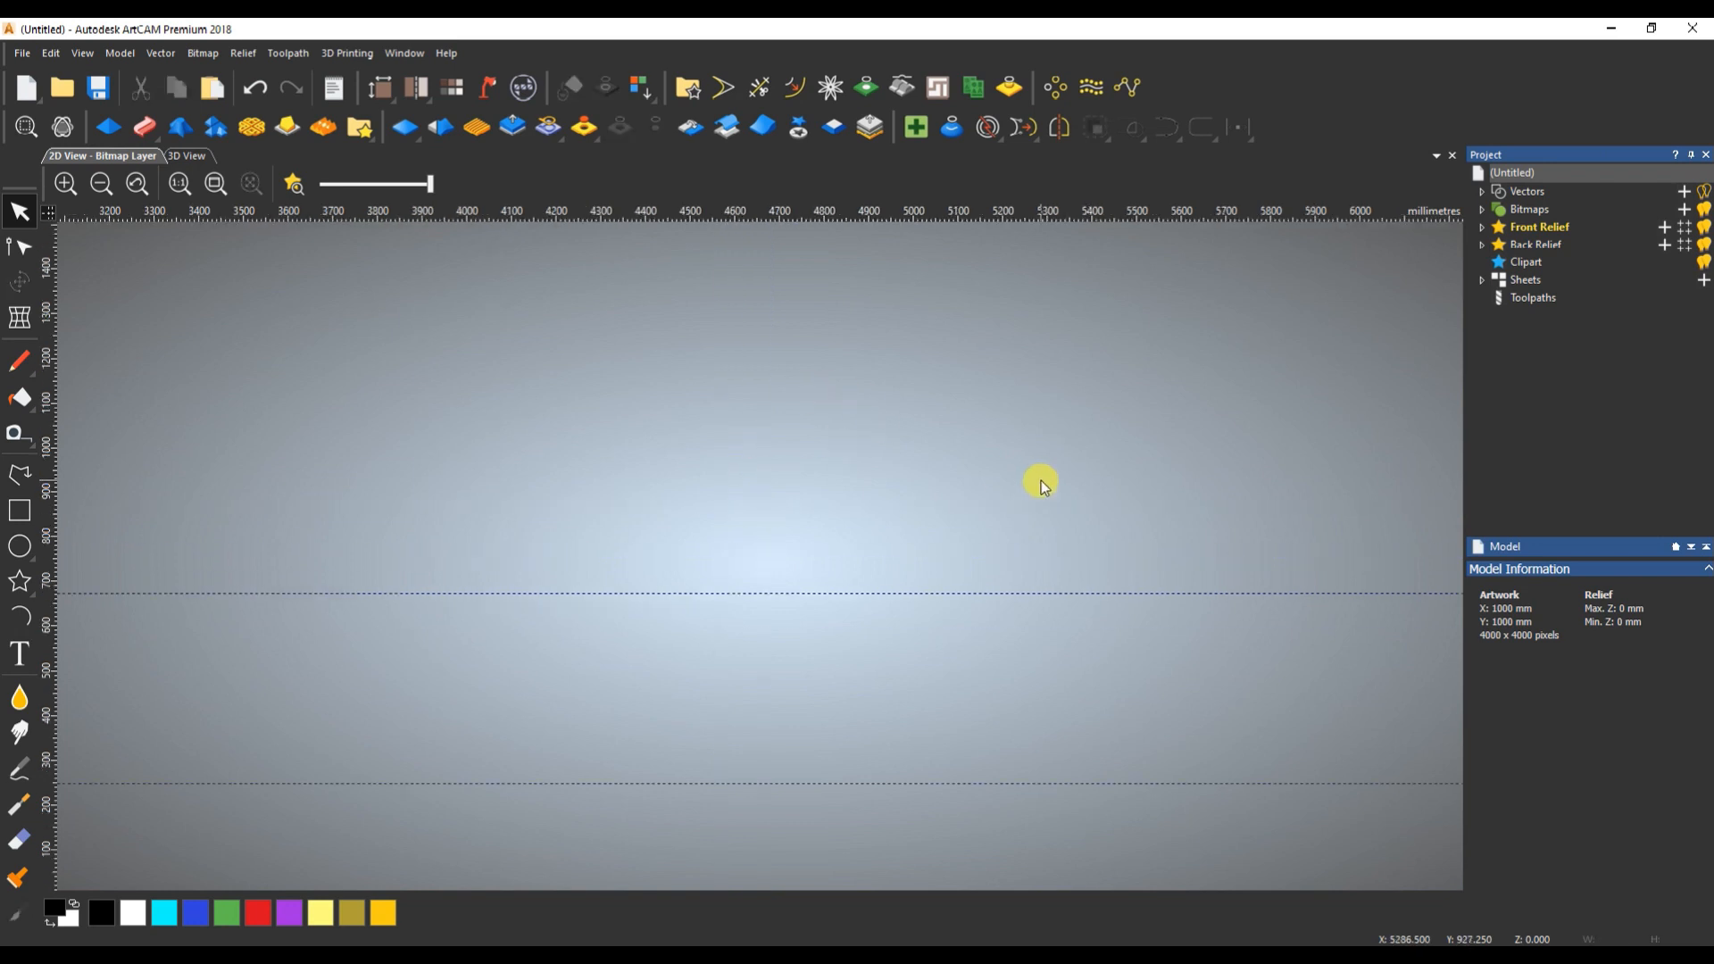
scroll(714, 567, "down", 2)
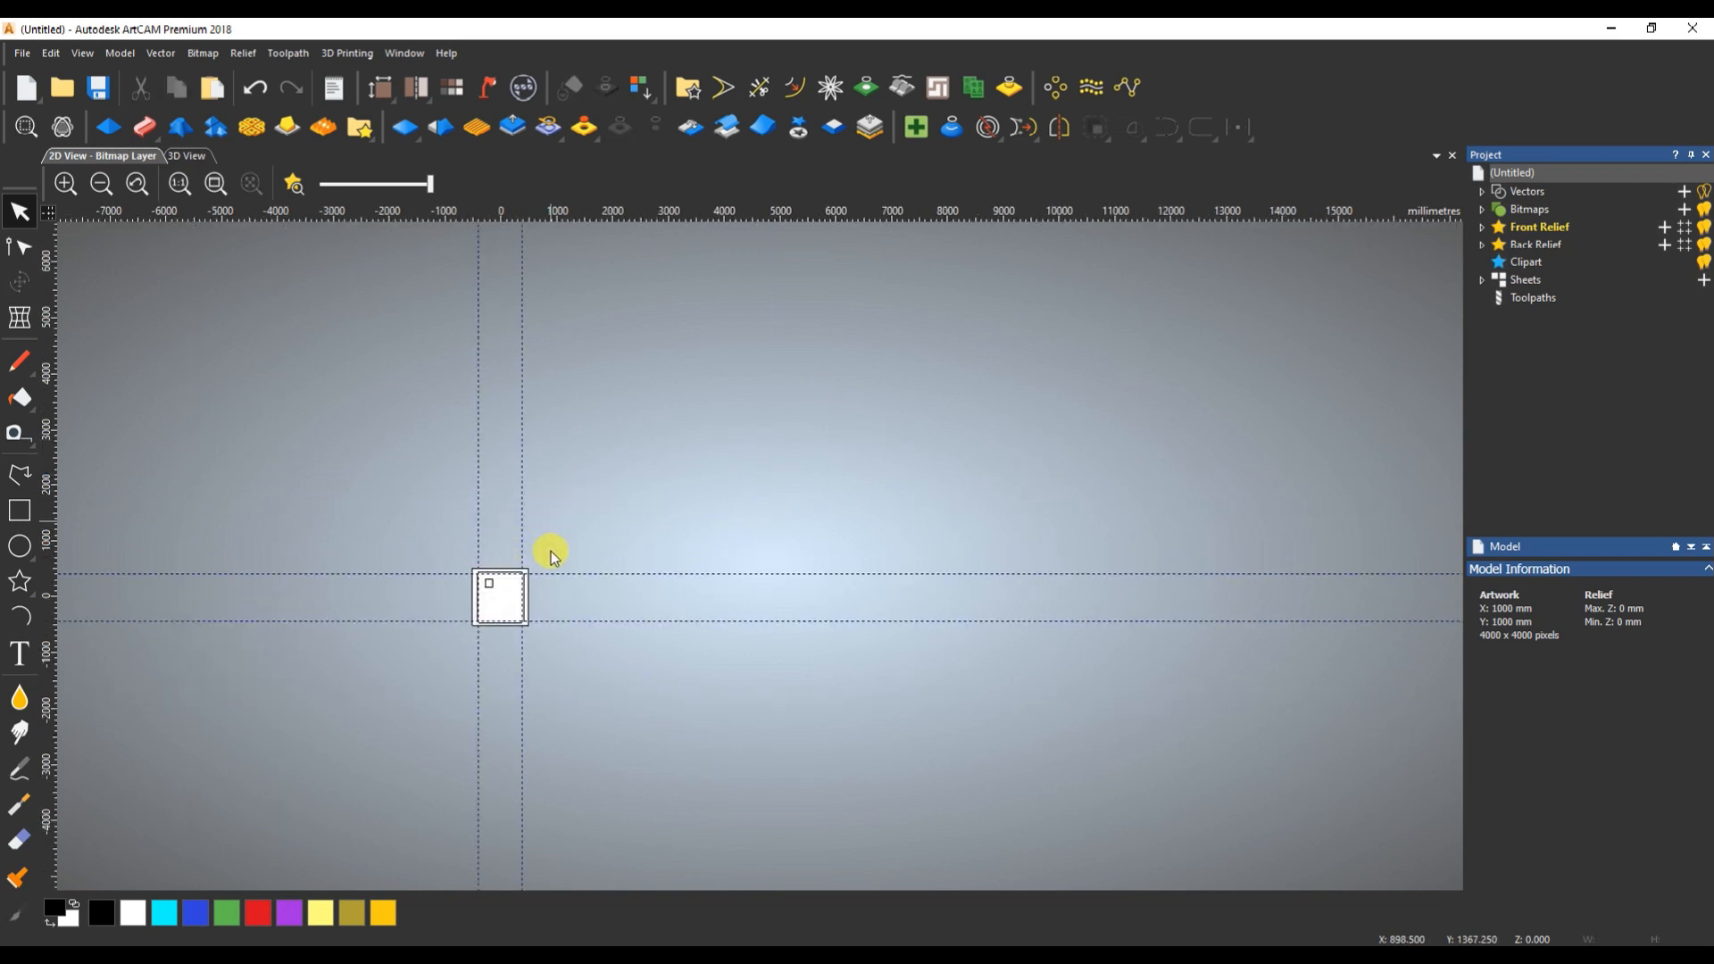
left_click(215, 183)
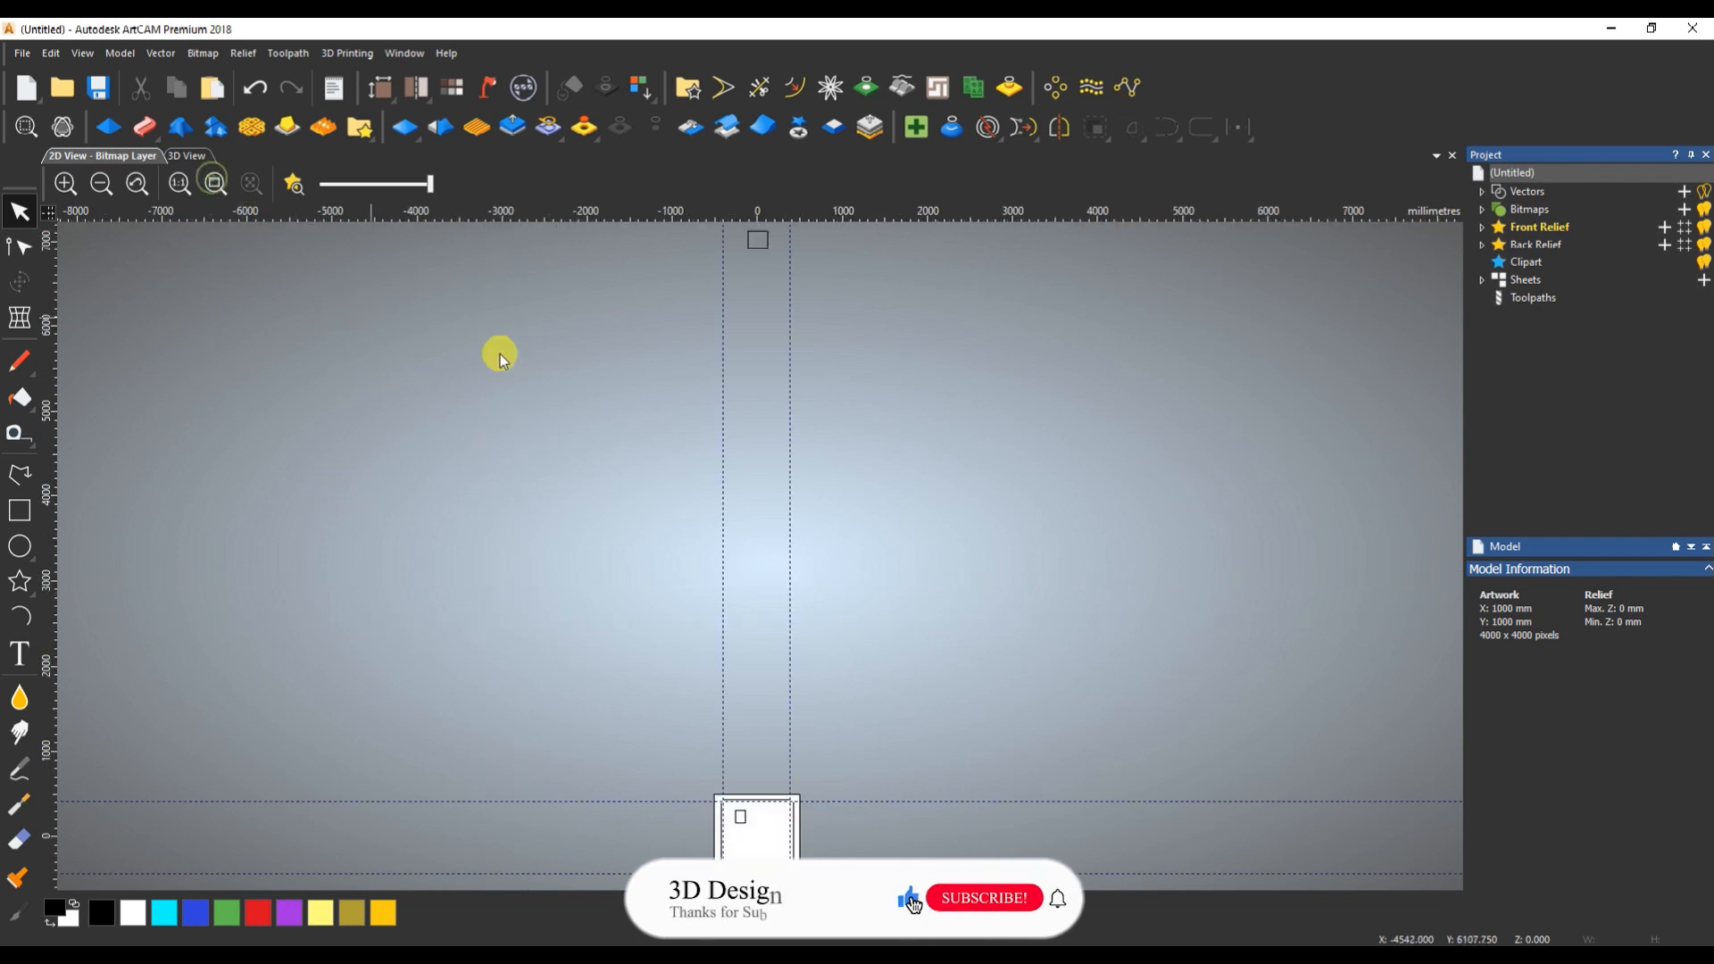
left_click(760, 241)
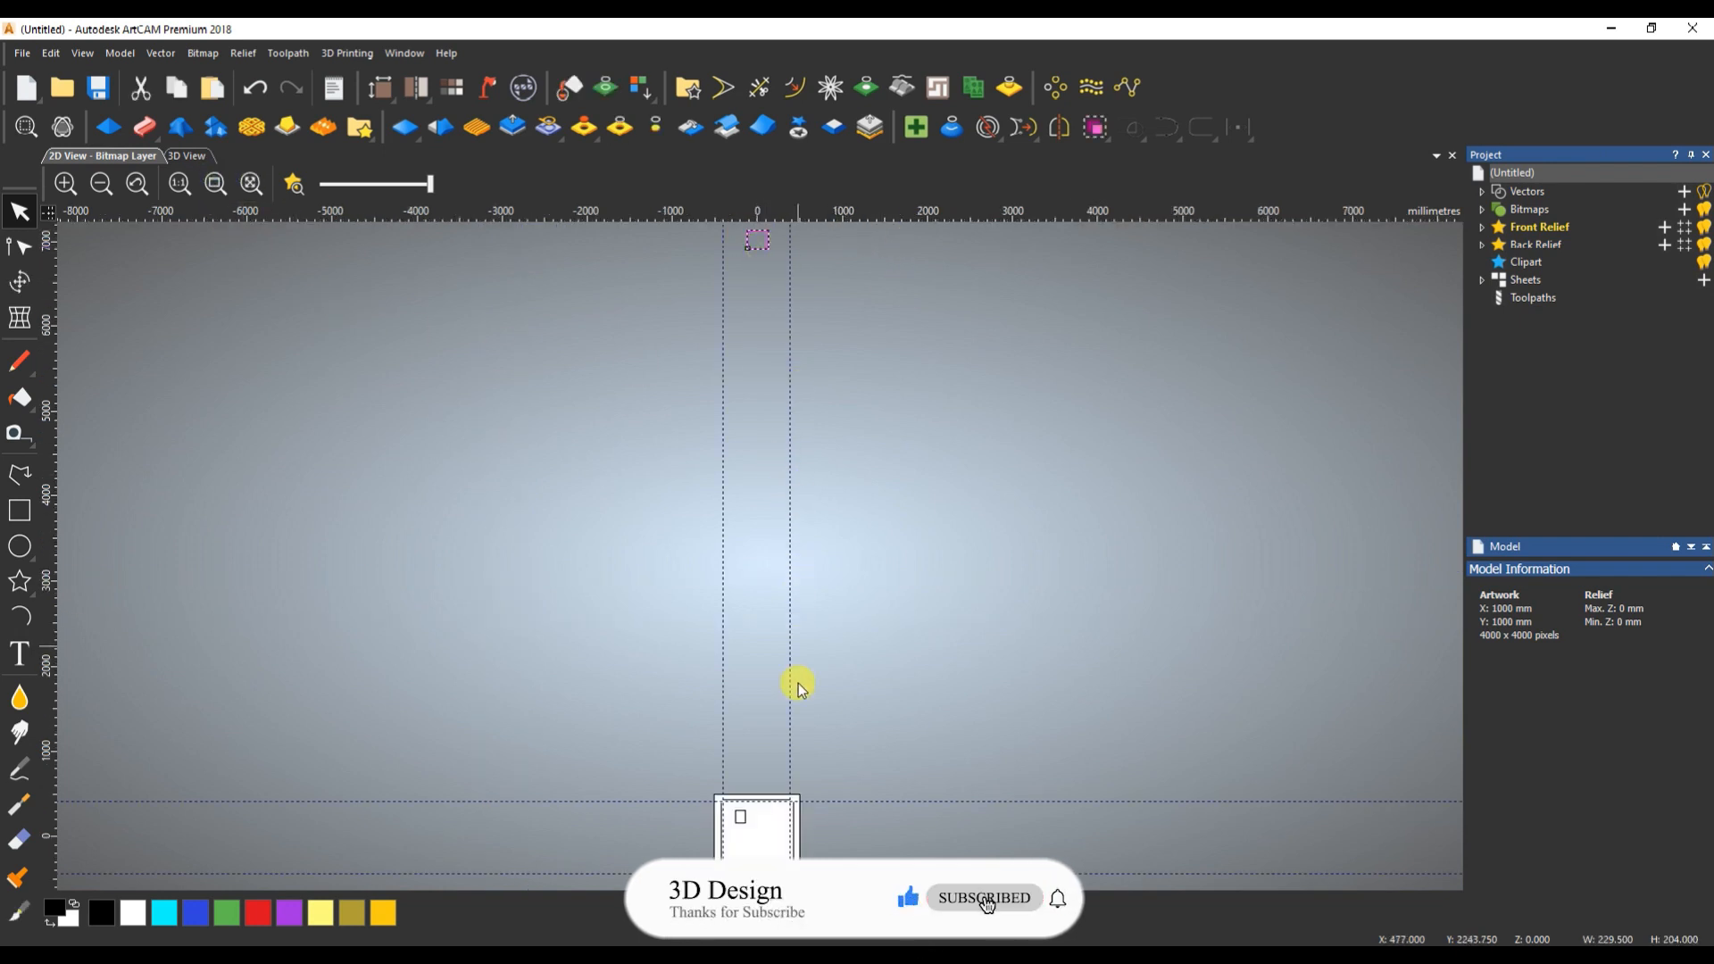
left_click(792, 839, "shift")
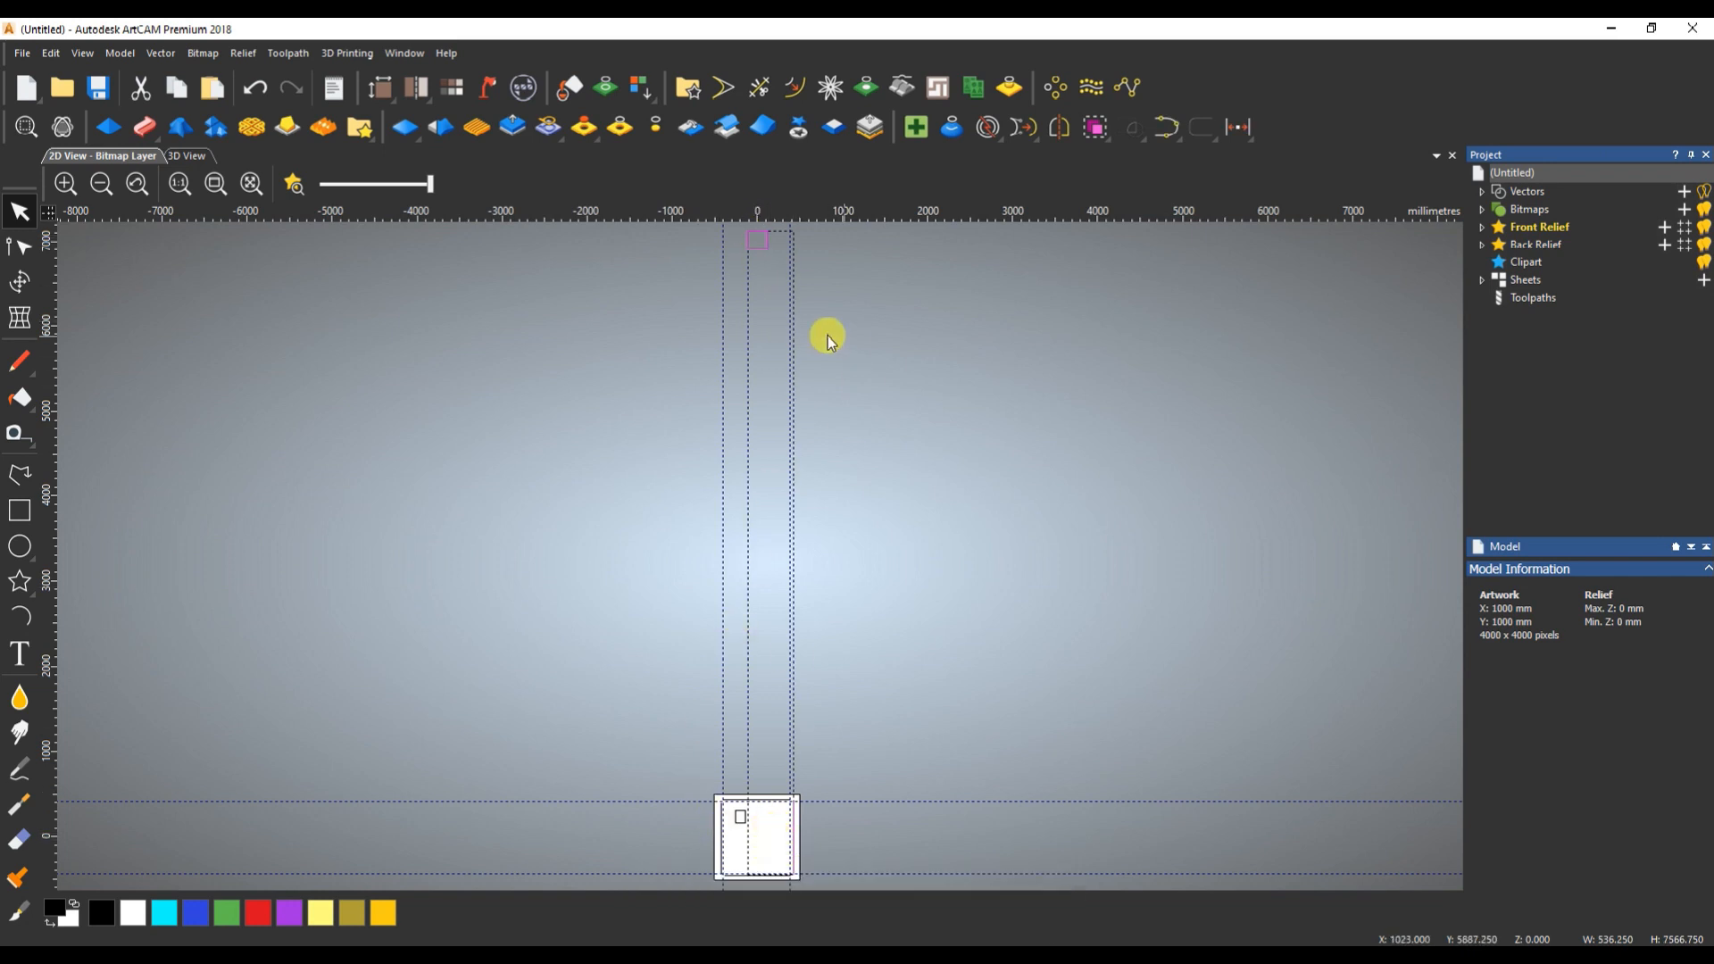
left_click(1248, 132)
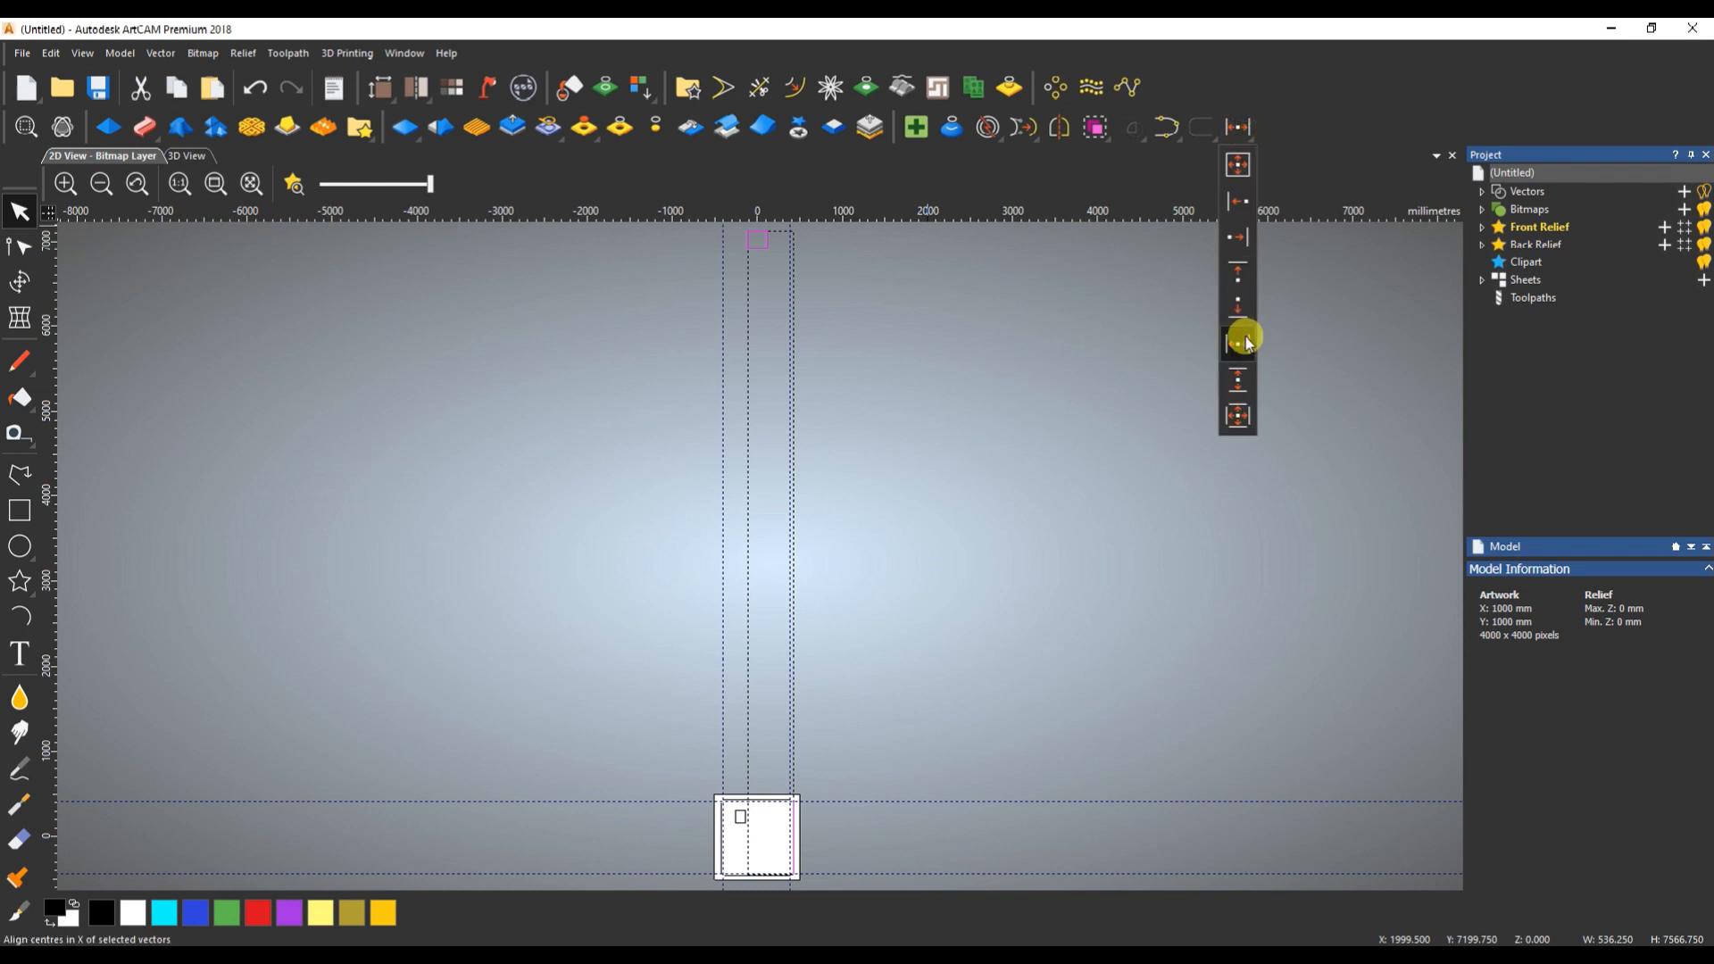
left_click(1242, 383)
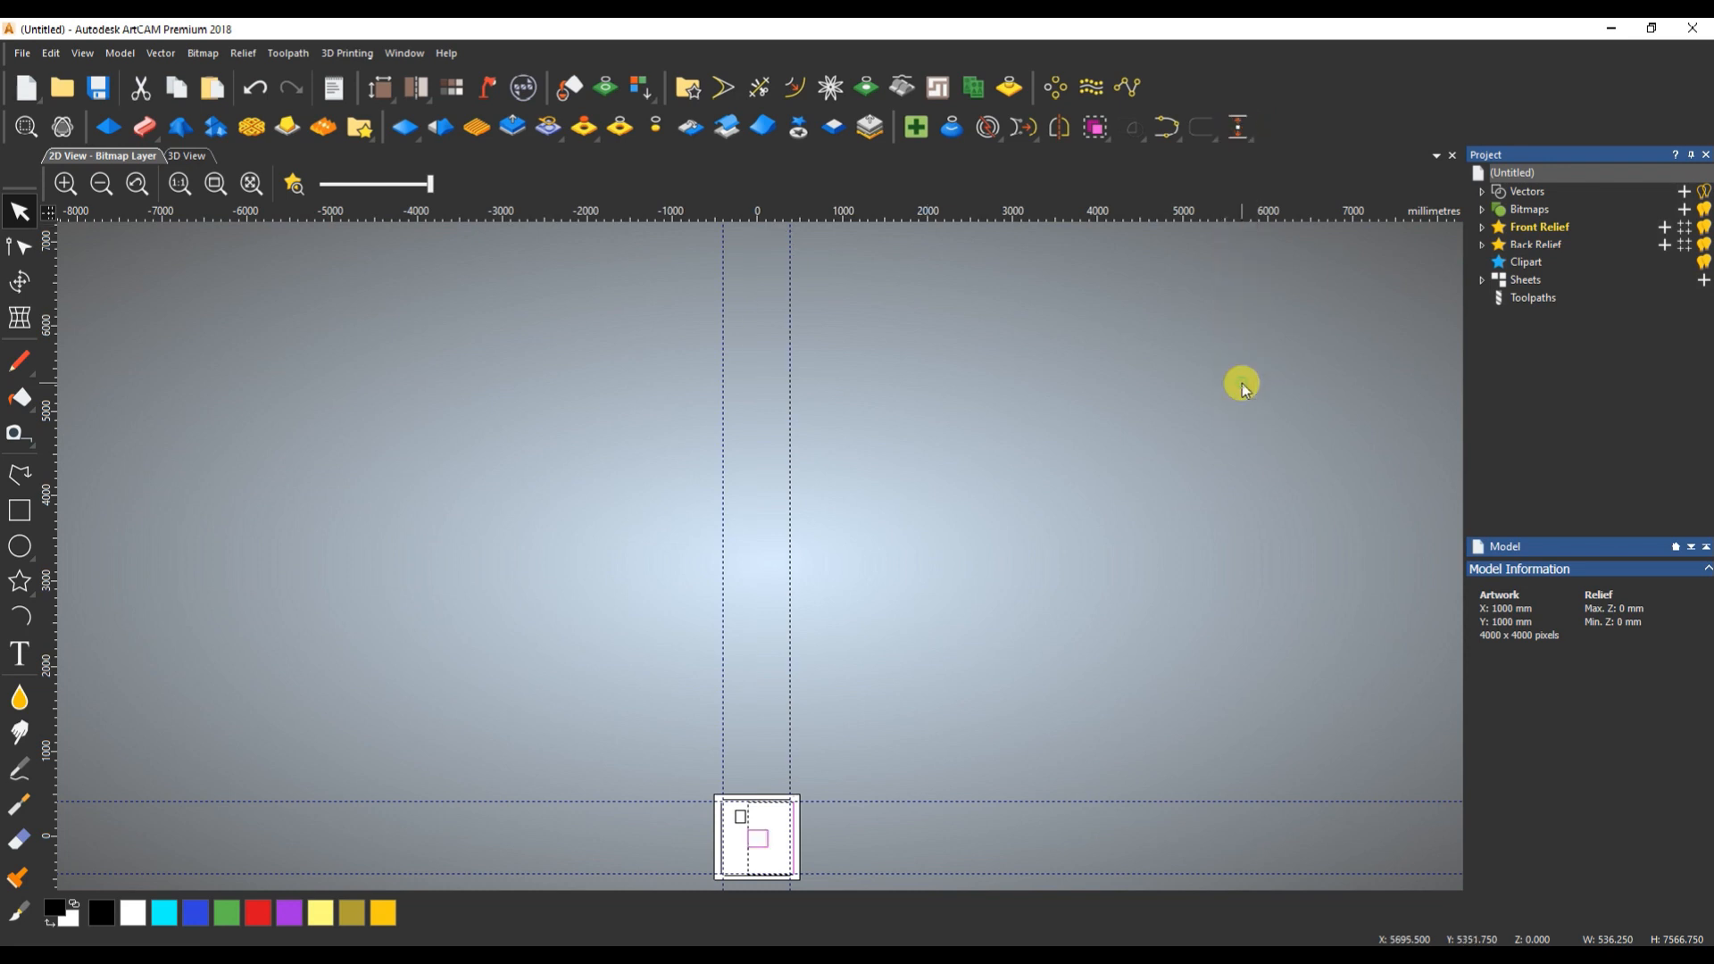
- Select only the larger rectangle and move it far off the page to the upper left
left_click(774, 831)
double_click(765, 833)
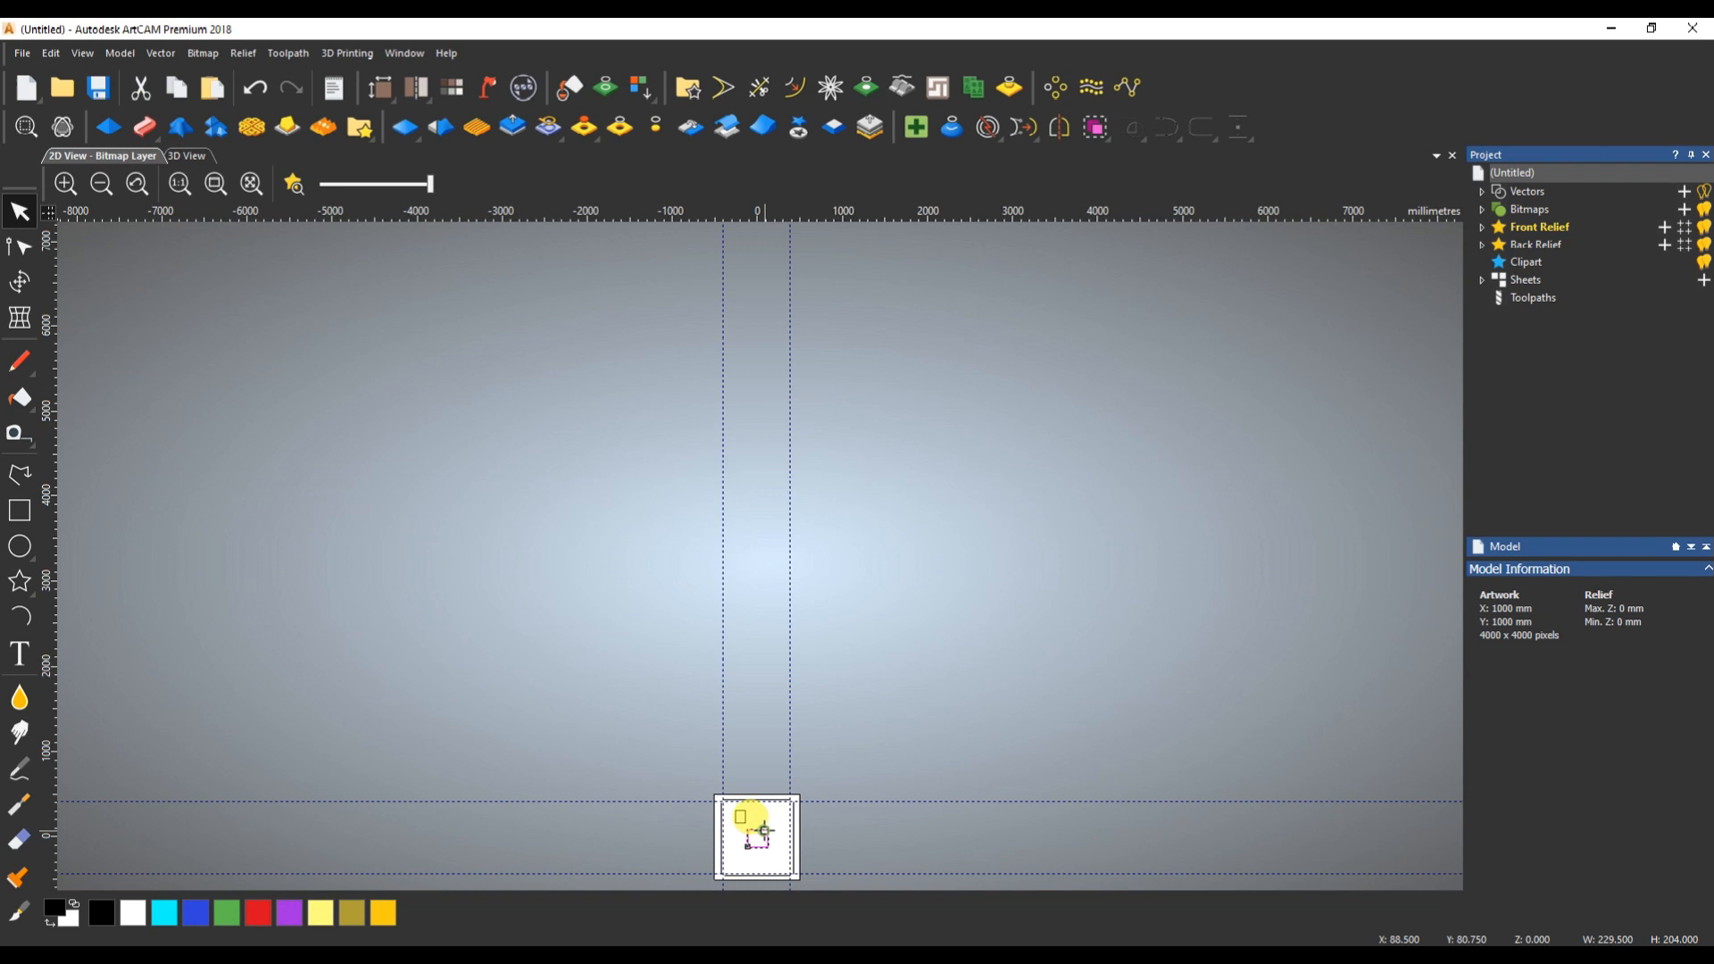
left_click(769, 842)
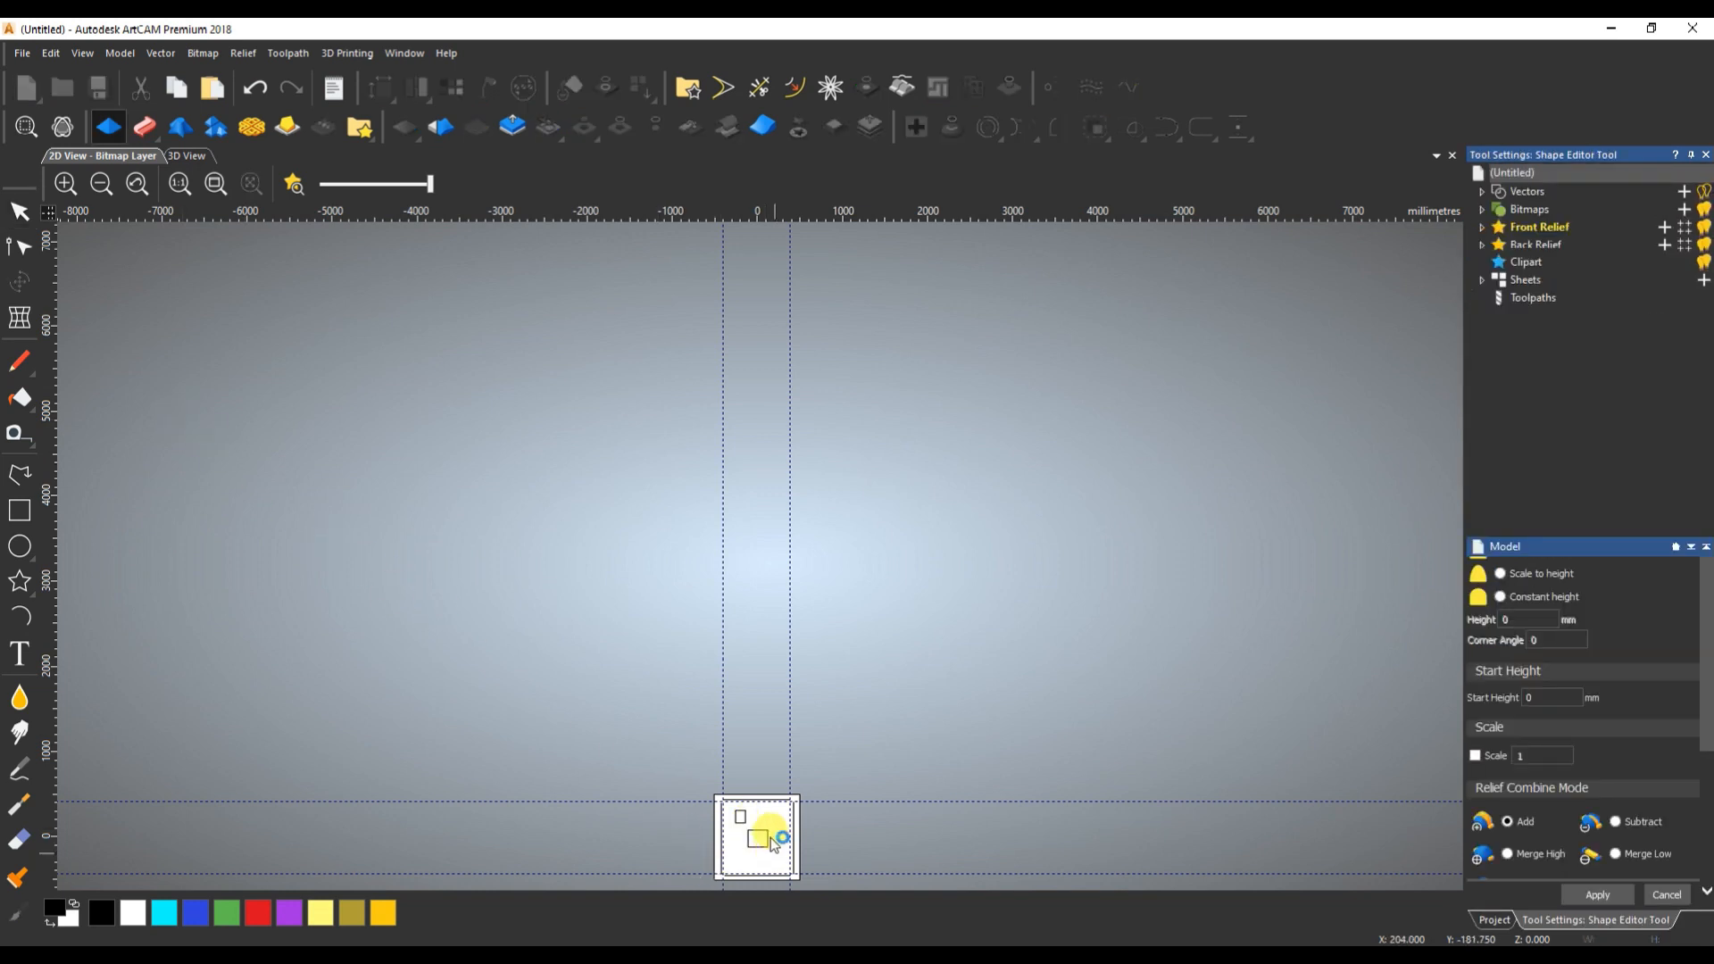
left_click_drag(765, 836, 167, 396)
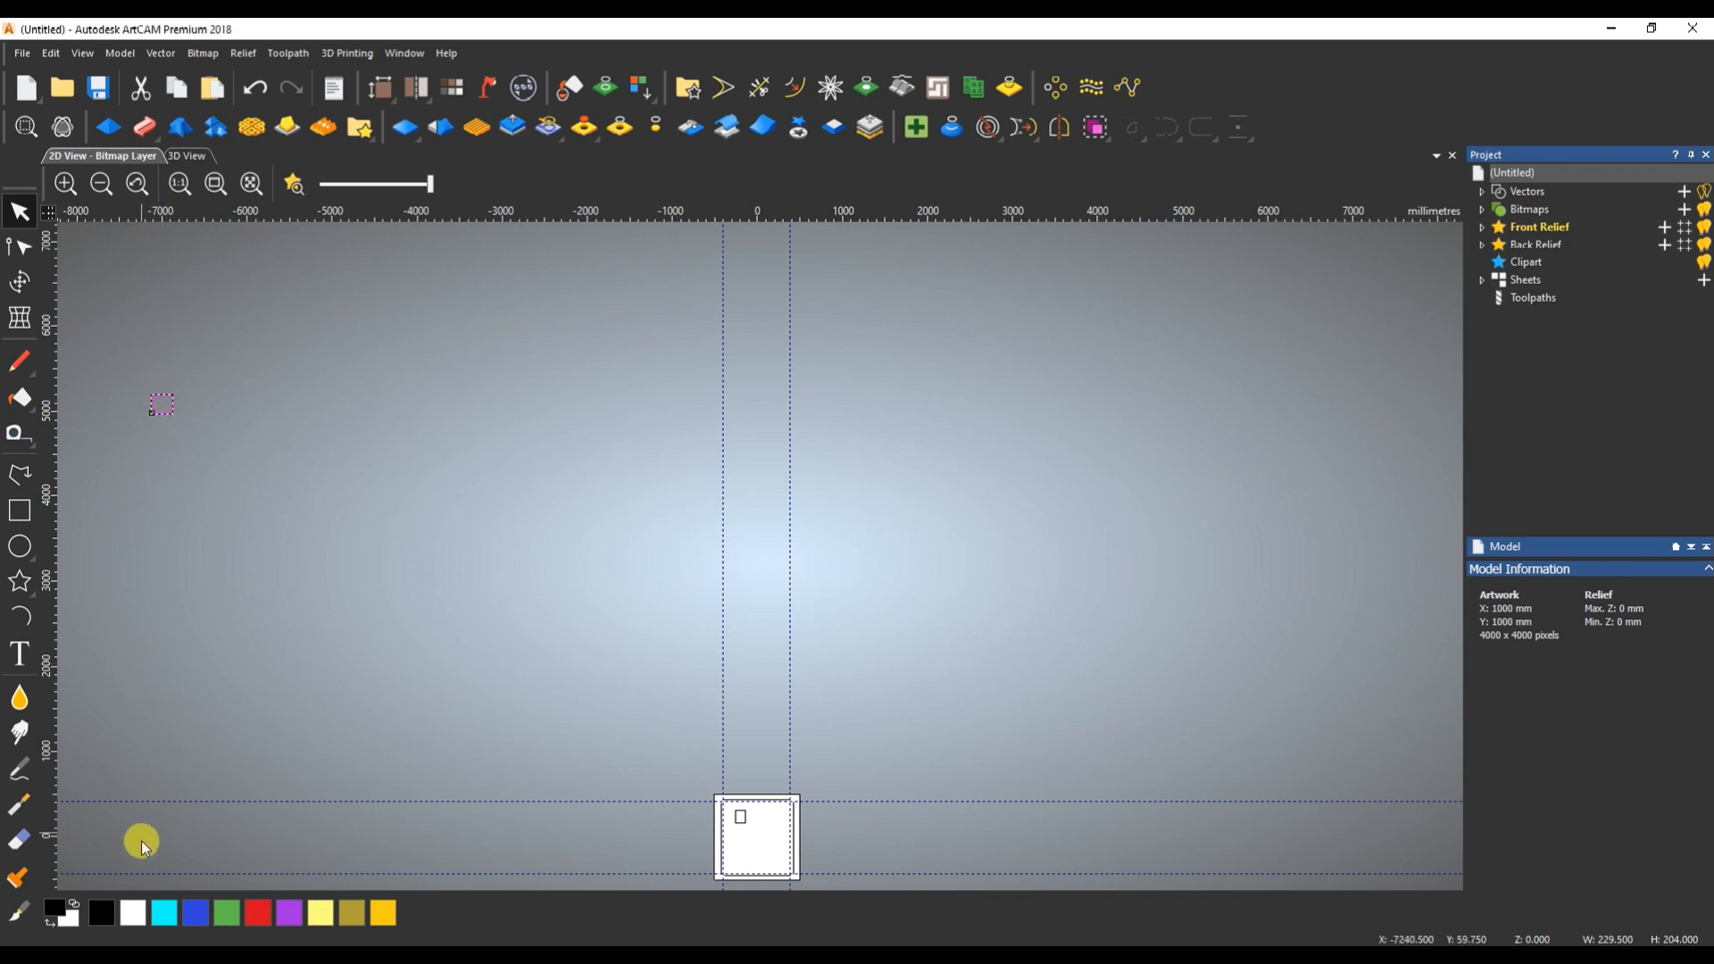
- Centre the larger rectangle vertically on the right-hand line from its place far left of the page, and clear the selection
left_click(796, 830, "shift")
left_click(1238, 127)
left_click(220, 852)
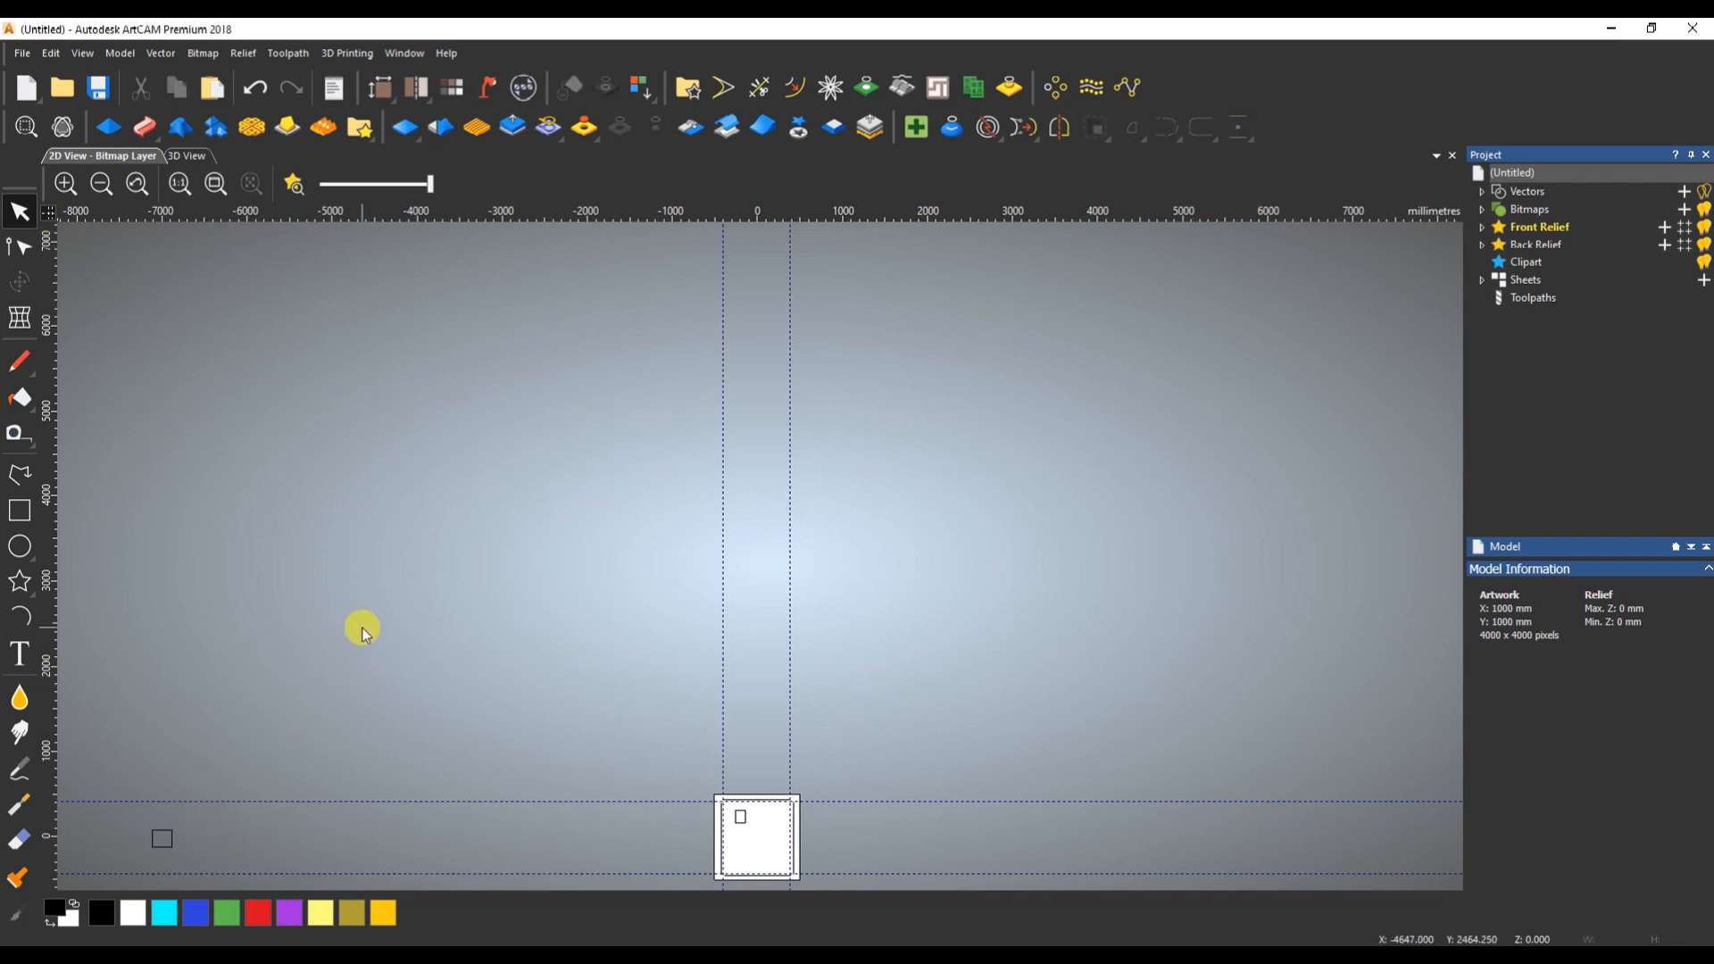
- Enlarge the small rectangle inside the page from its lower-right corner to about 616 × 639 mm
left_click(1238, 127)
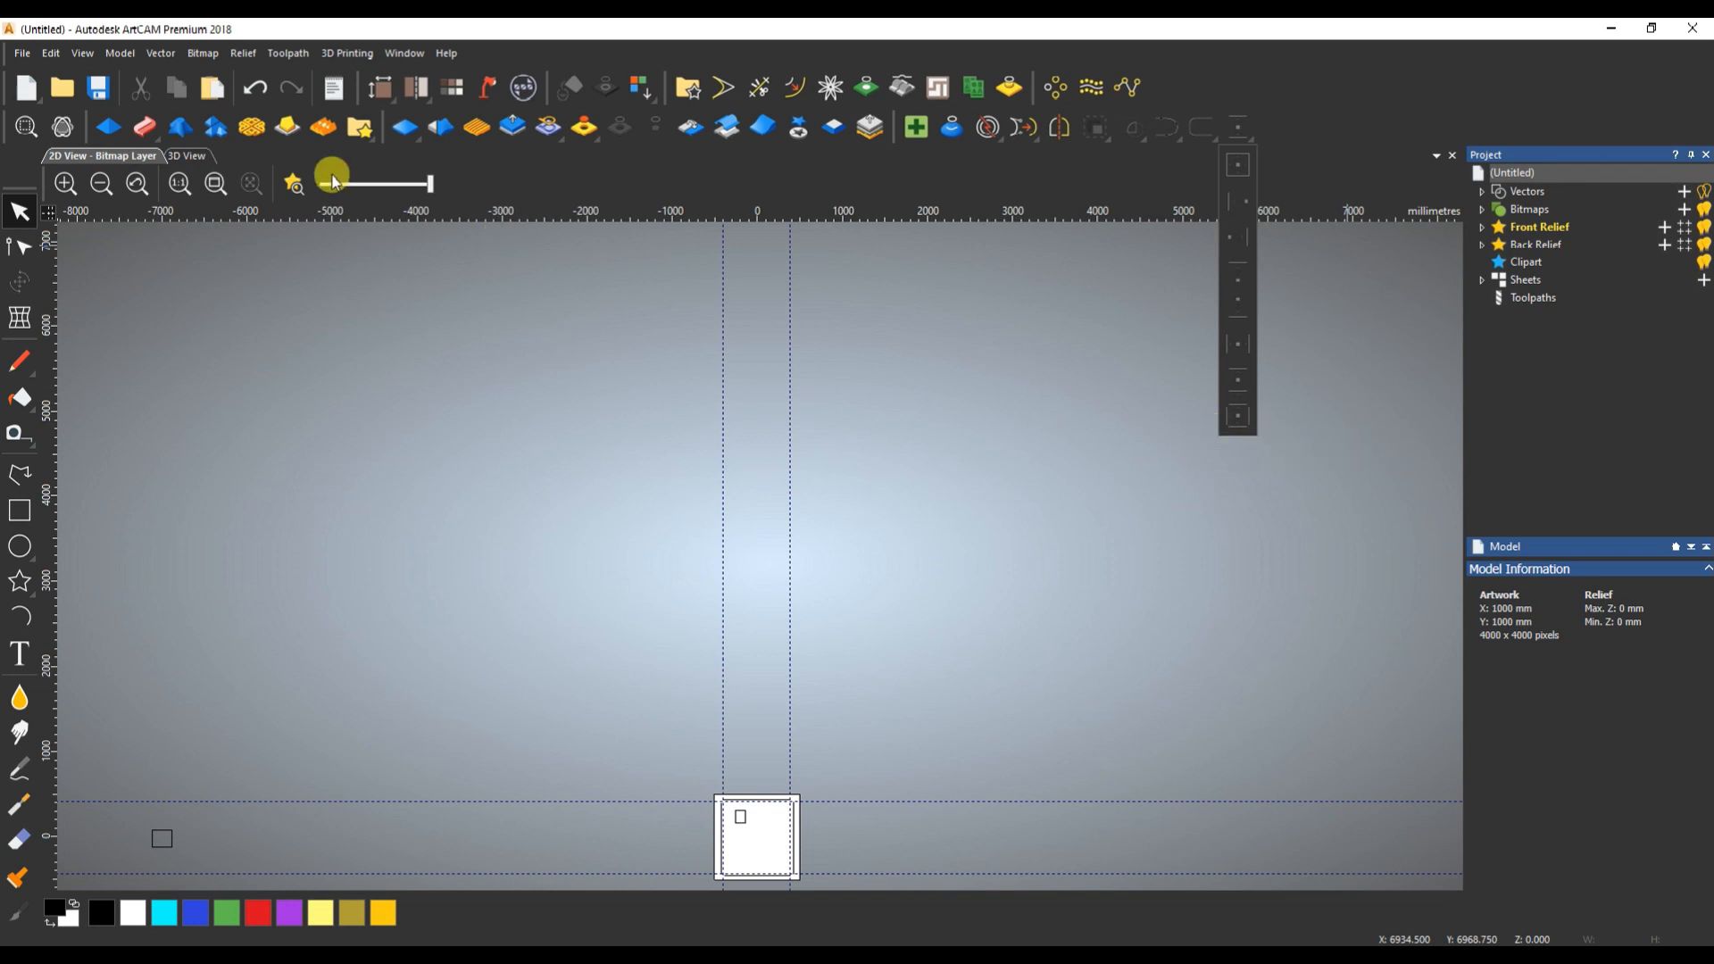
left_click(213, 184)
scroll(774, 769, "down", 1)
scroll(763, 750, "up", 4)
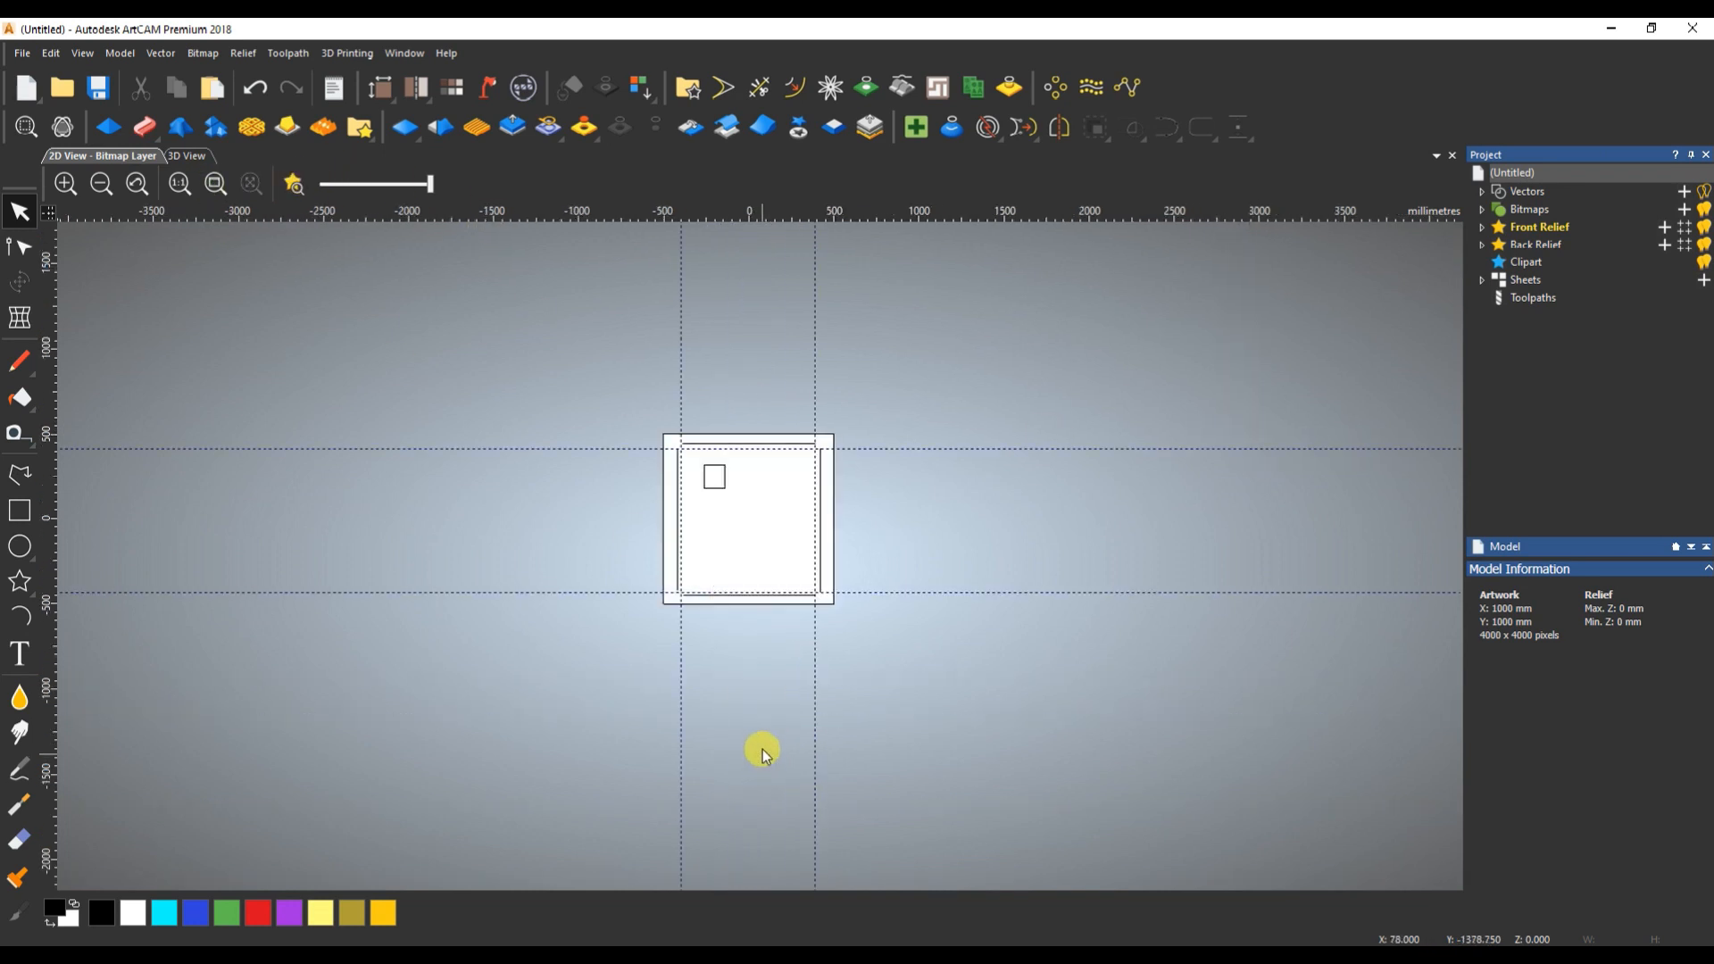
scroll(752, 623, "down", 2)
left_click(729, 435)
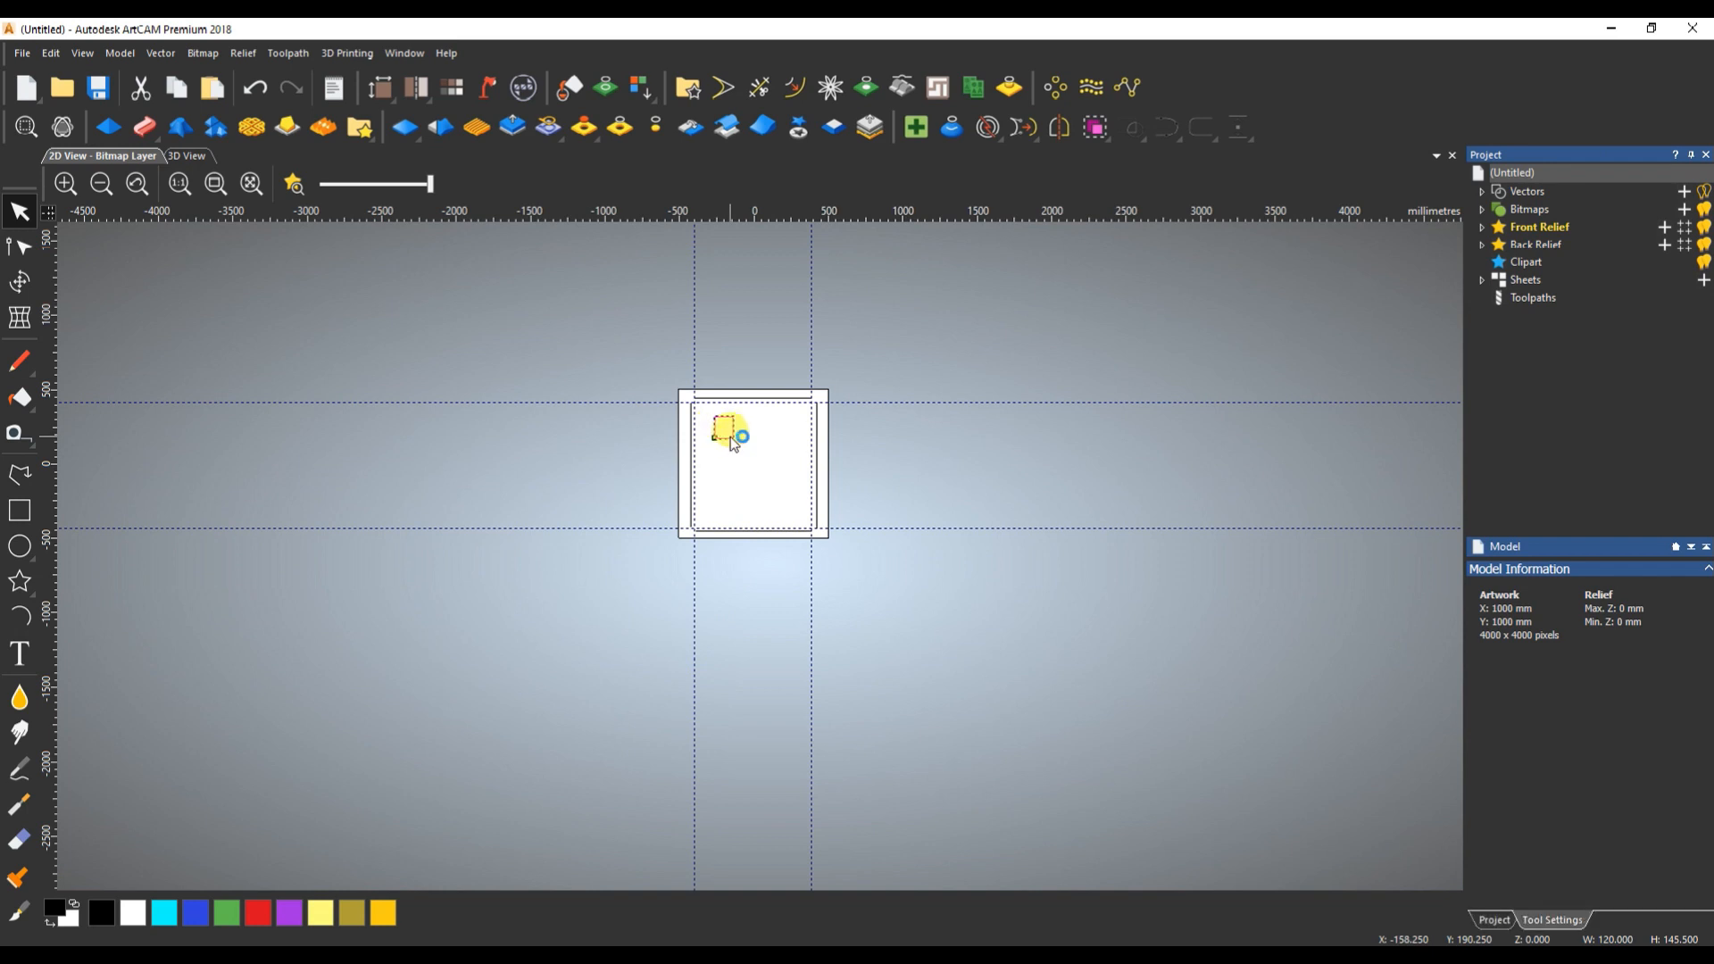
left_click(728, 434)
left_click_drag(733, 440, 799, 506)
right_click(799, 506)
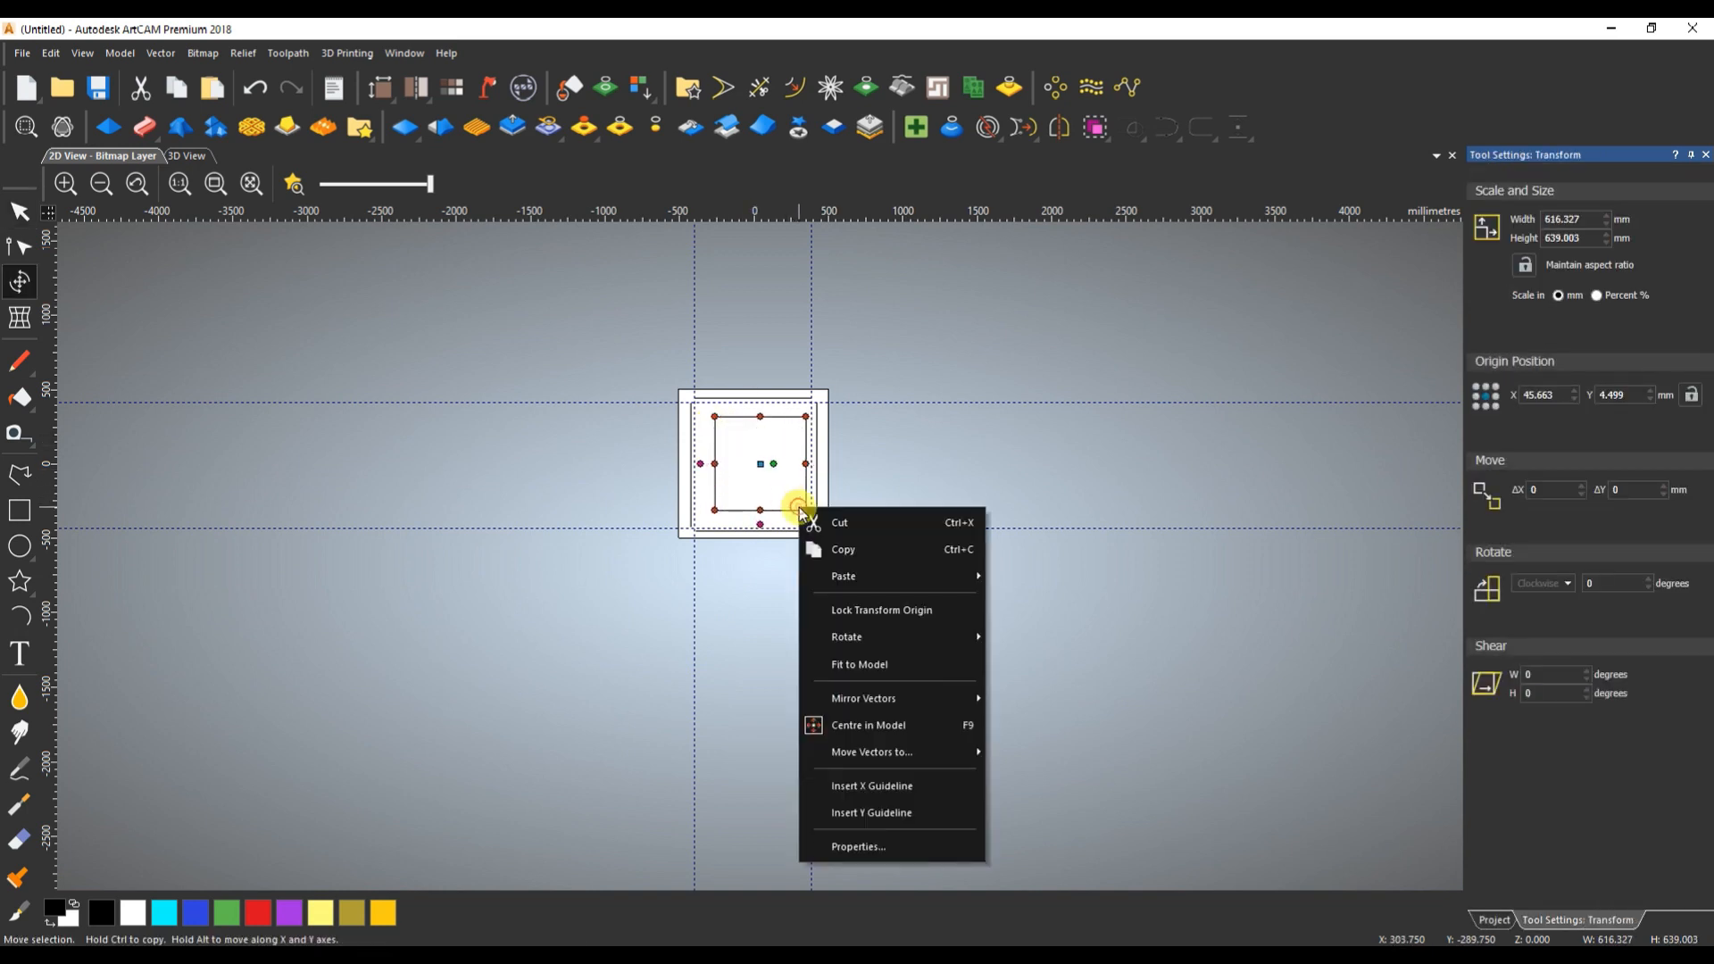
left_click(754, 455)
- Select the enlarged rectangle and the one far left of the page, and centre the latter inside the enlarged rectangle
scroll(544, 444, "down", 2)
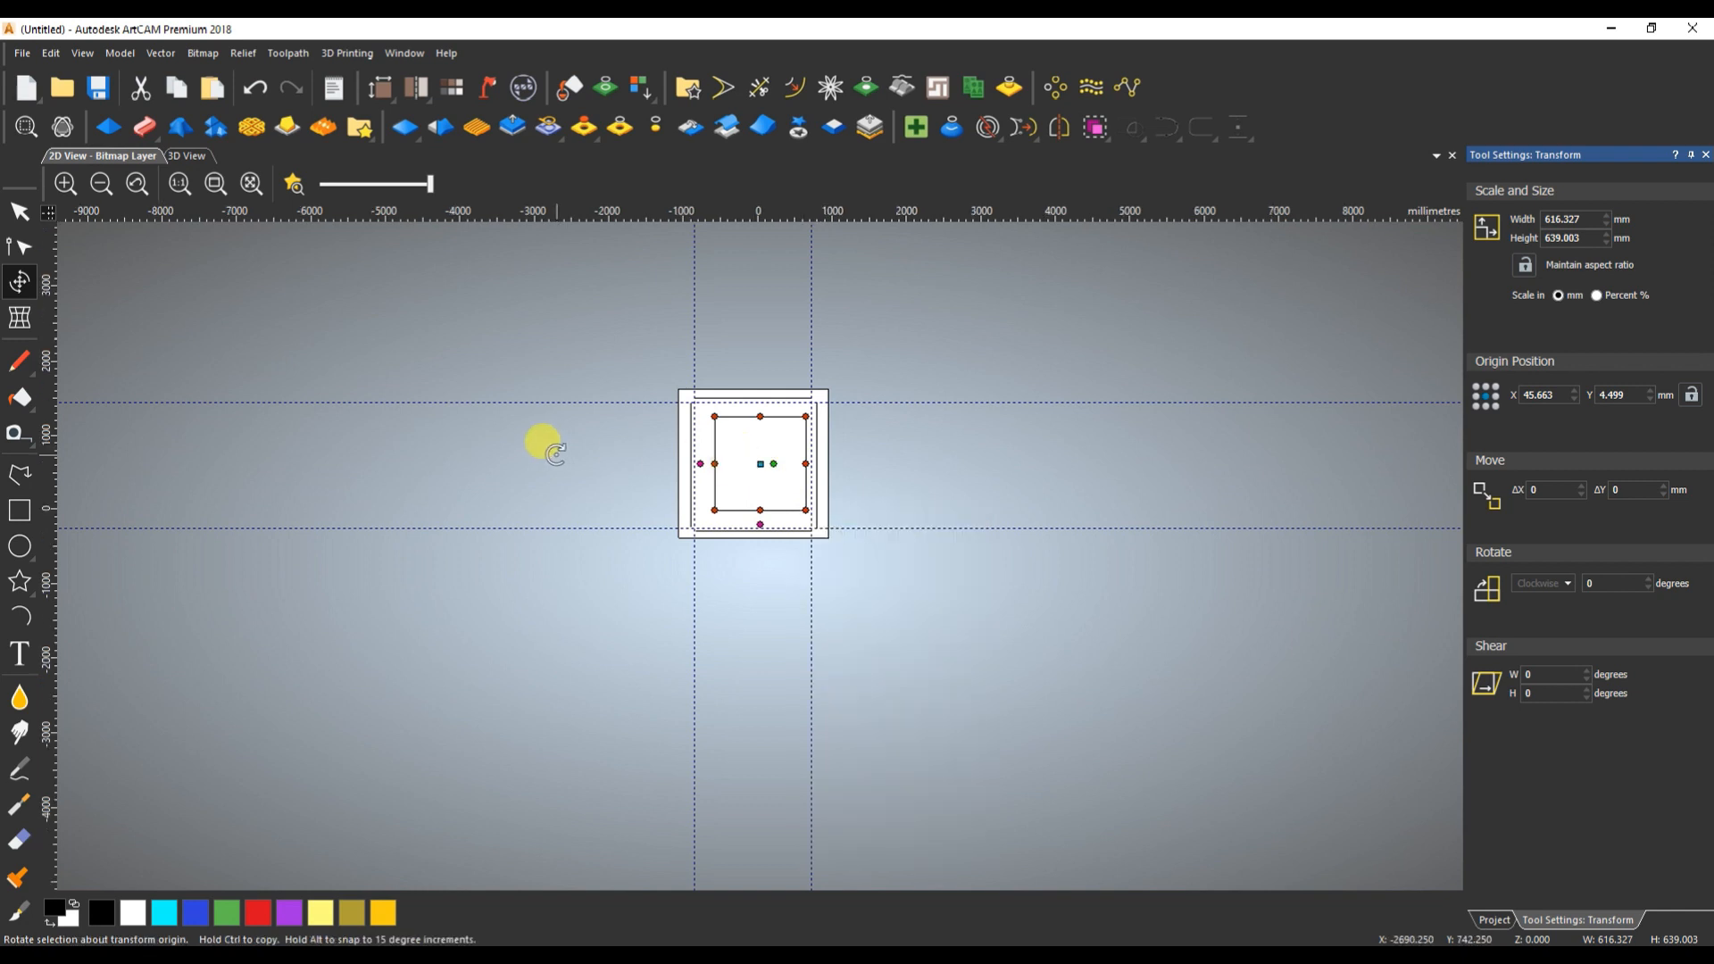
left_click(434, 520)
scroll(514, 529, "up", 1)
left_click_drag(479, 527, 589, 597)
left_click(1022, 542, "shift")
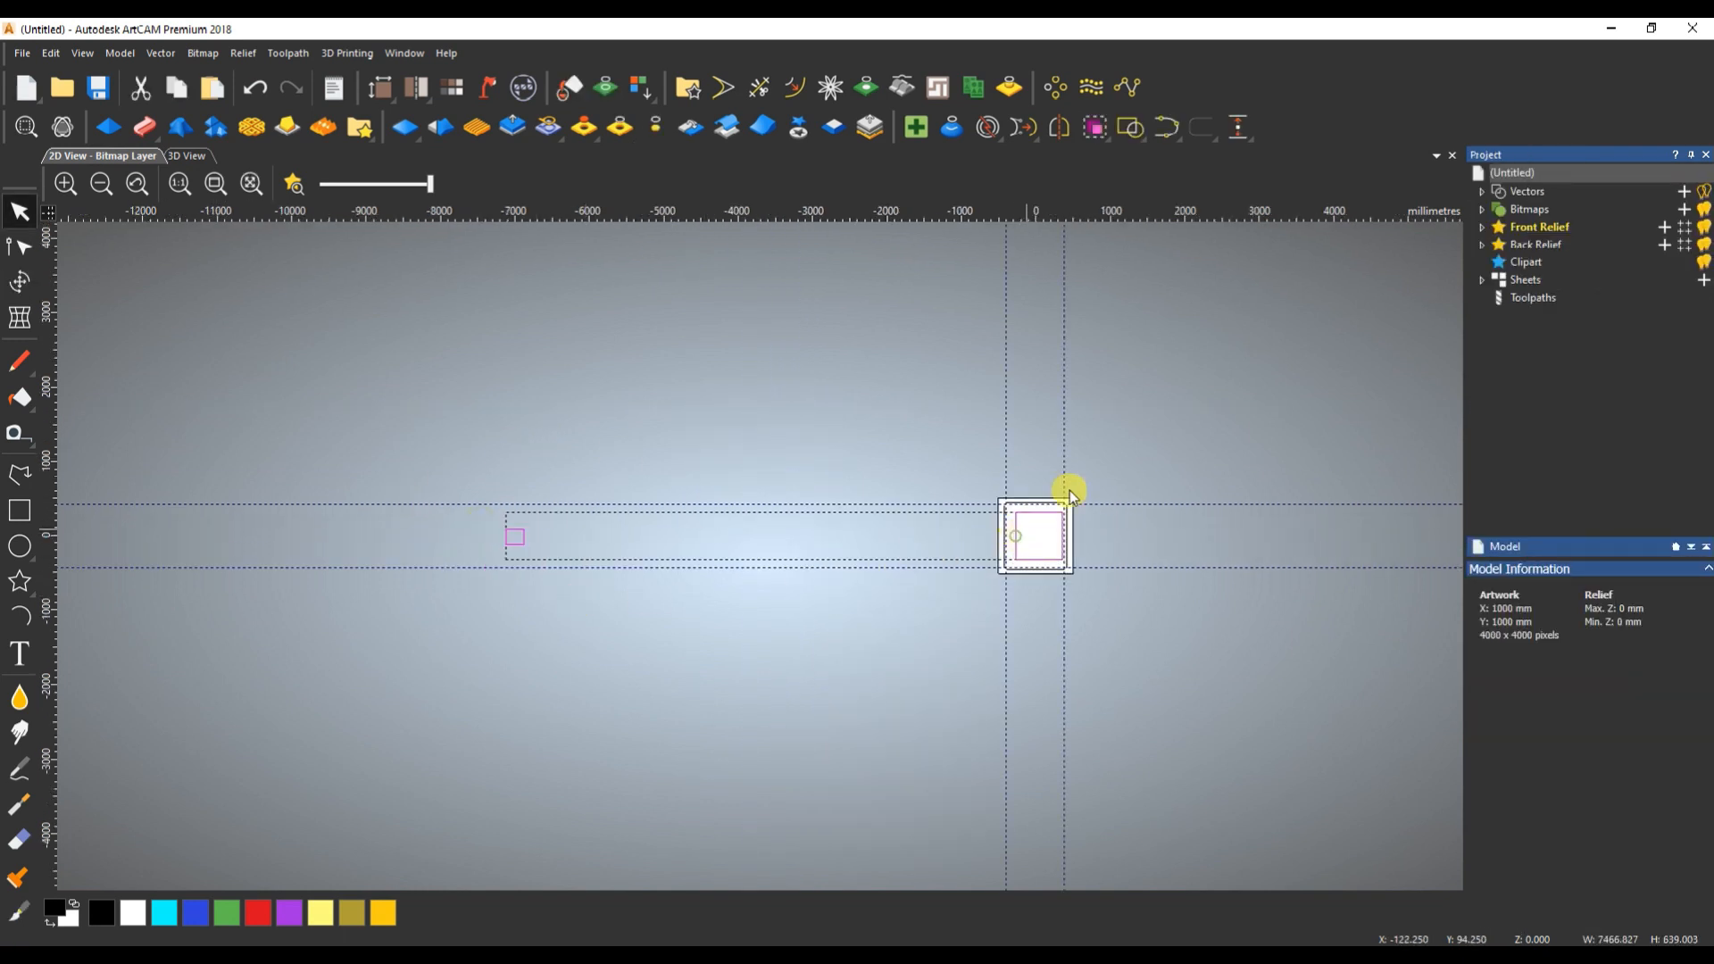
left_click(1238, 127)
left_click(1237, 416)
- Clear the selection and move only the larger rectangle off the page to its upper left
scroll(1011, 556, "up", 2)
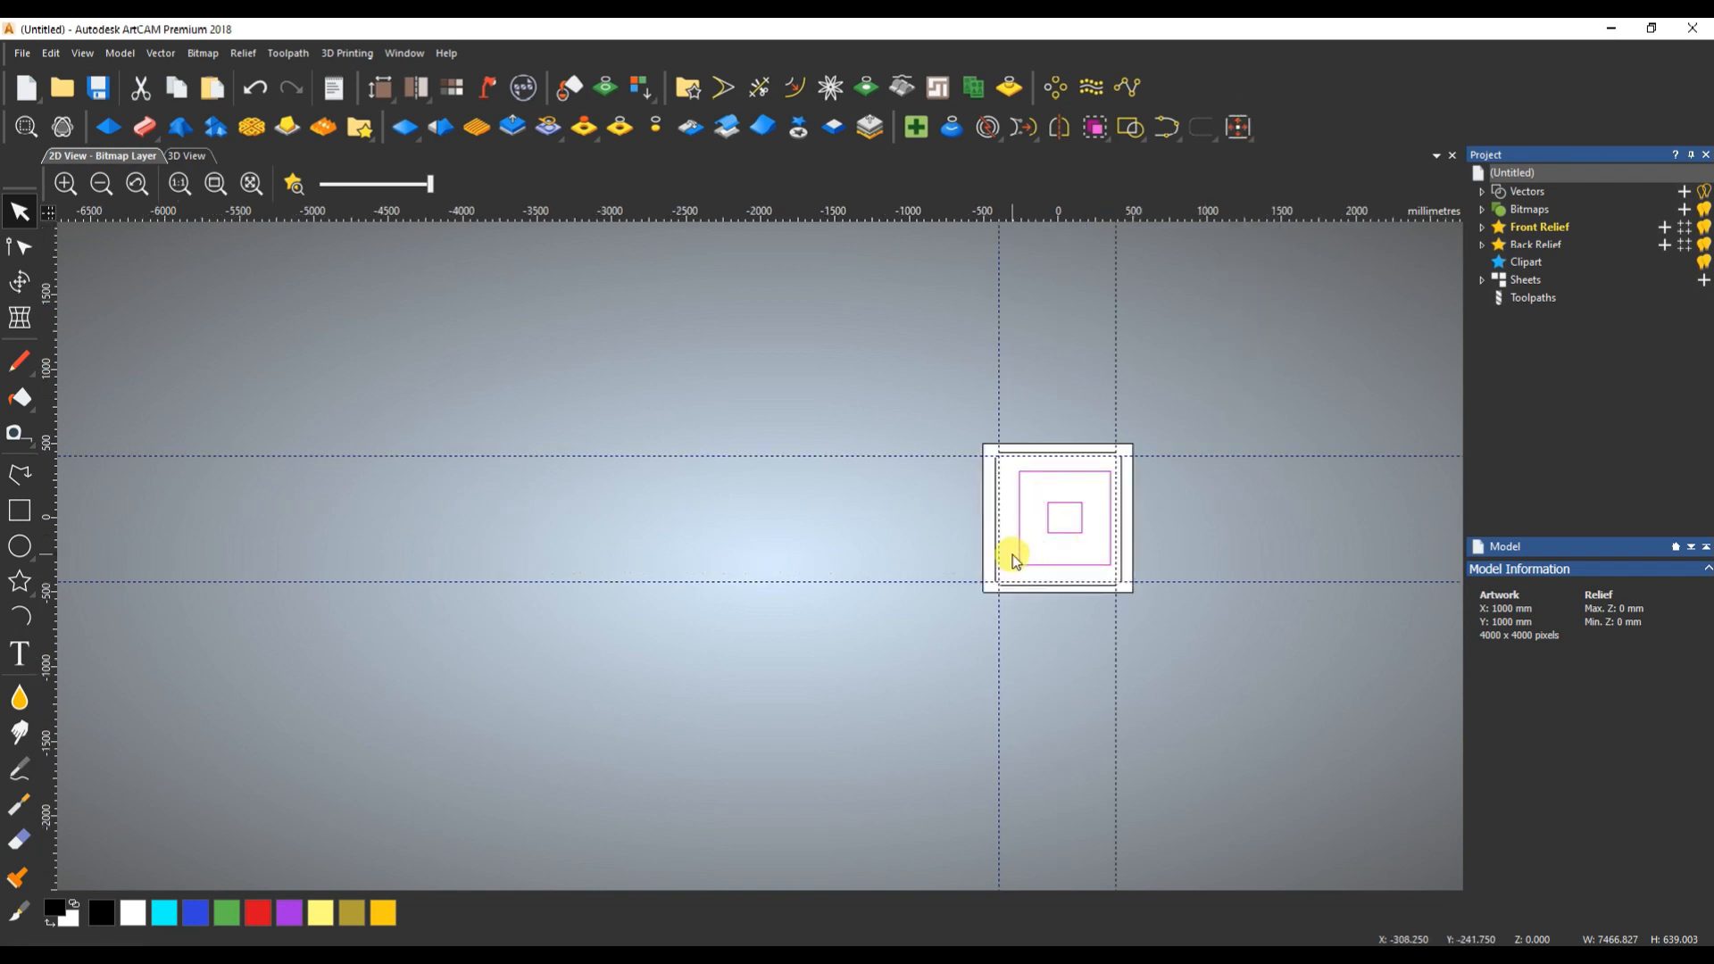
left_click(1067, 446)
left_click_drag(1063, 388, 619, 265)
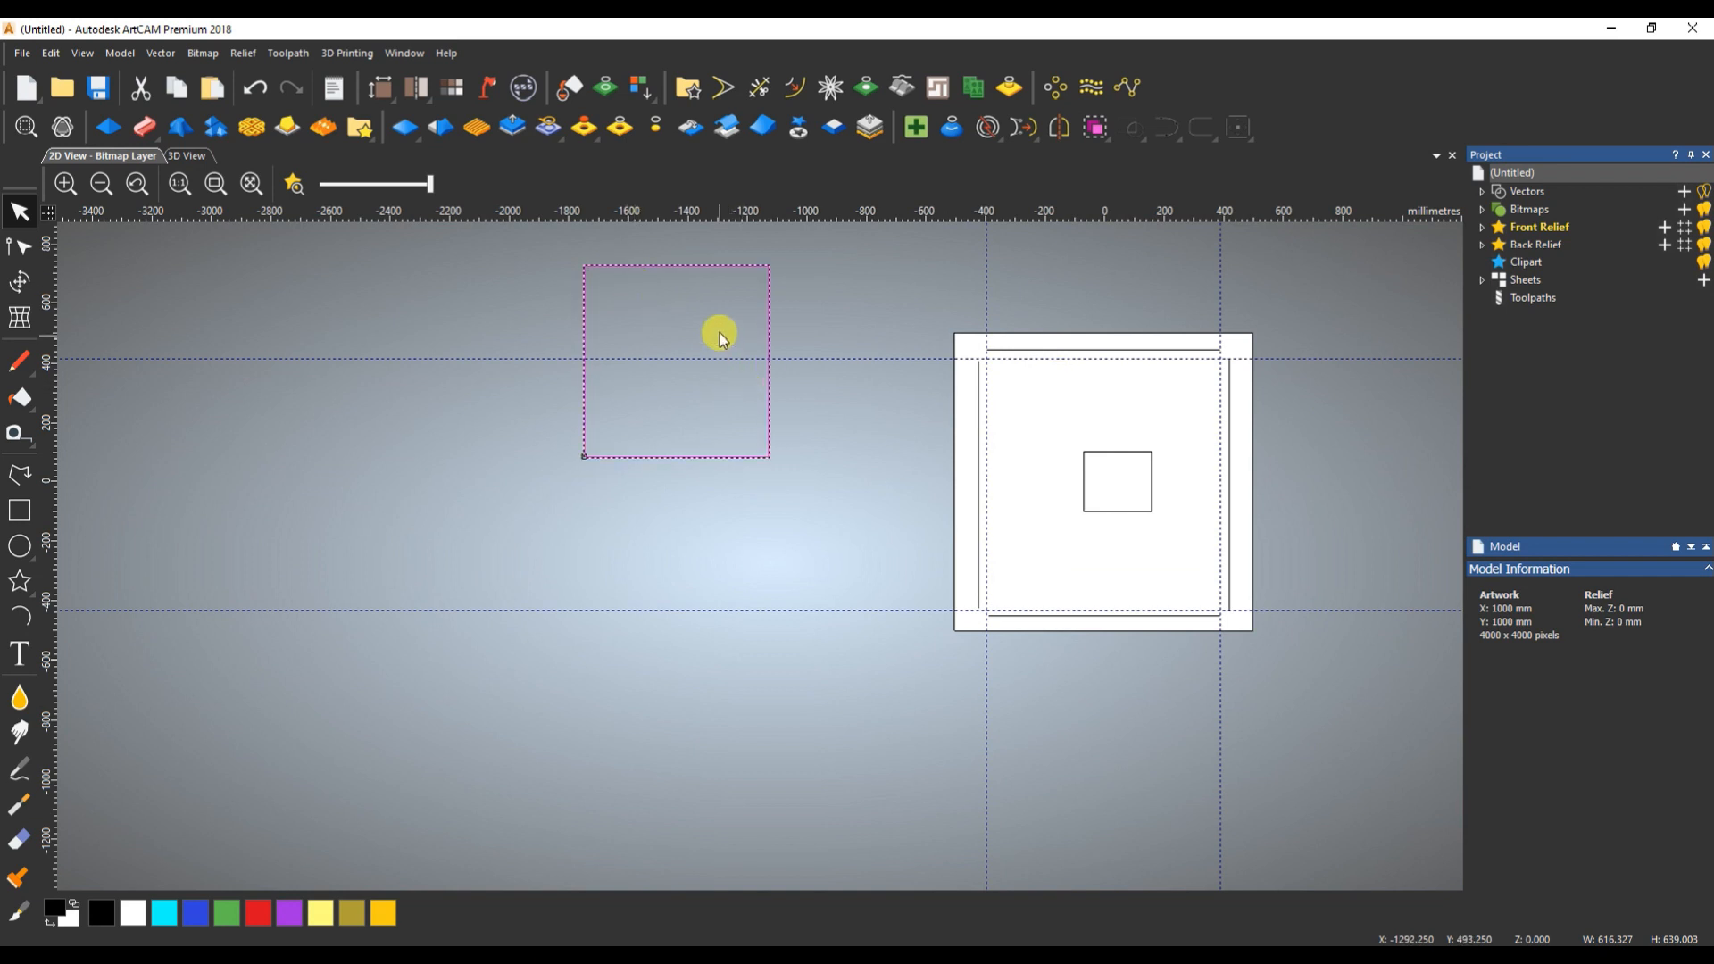
- Try centring the larger rectangle on the smaller one as the first selected vector, and undo the alignment
left_click_drag(1137, 430, 1103, 477)
left_click_drag(832, 368, 719, 442, "shift")
left_click(1233, 129)
key("ctrl+z")
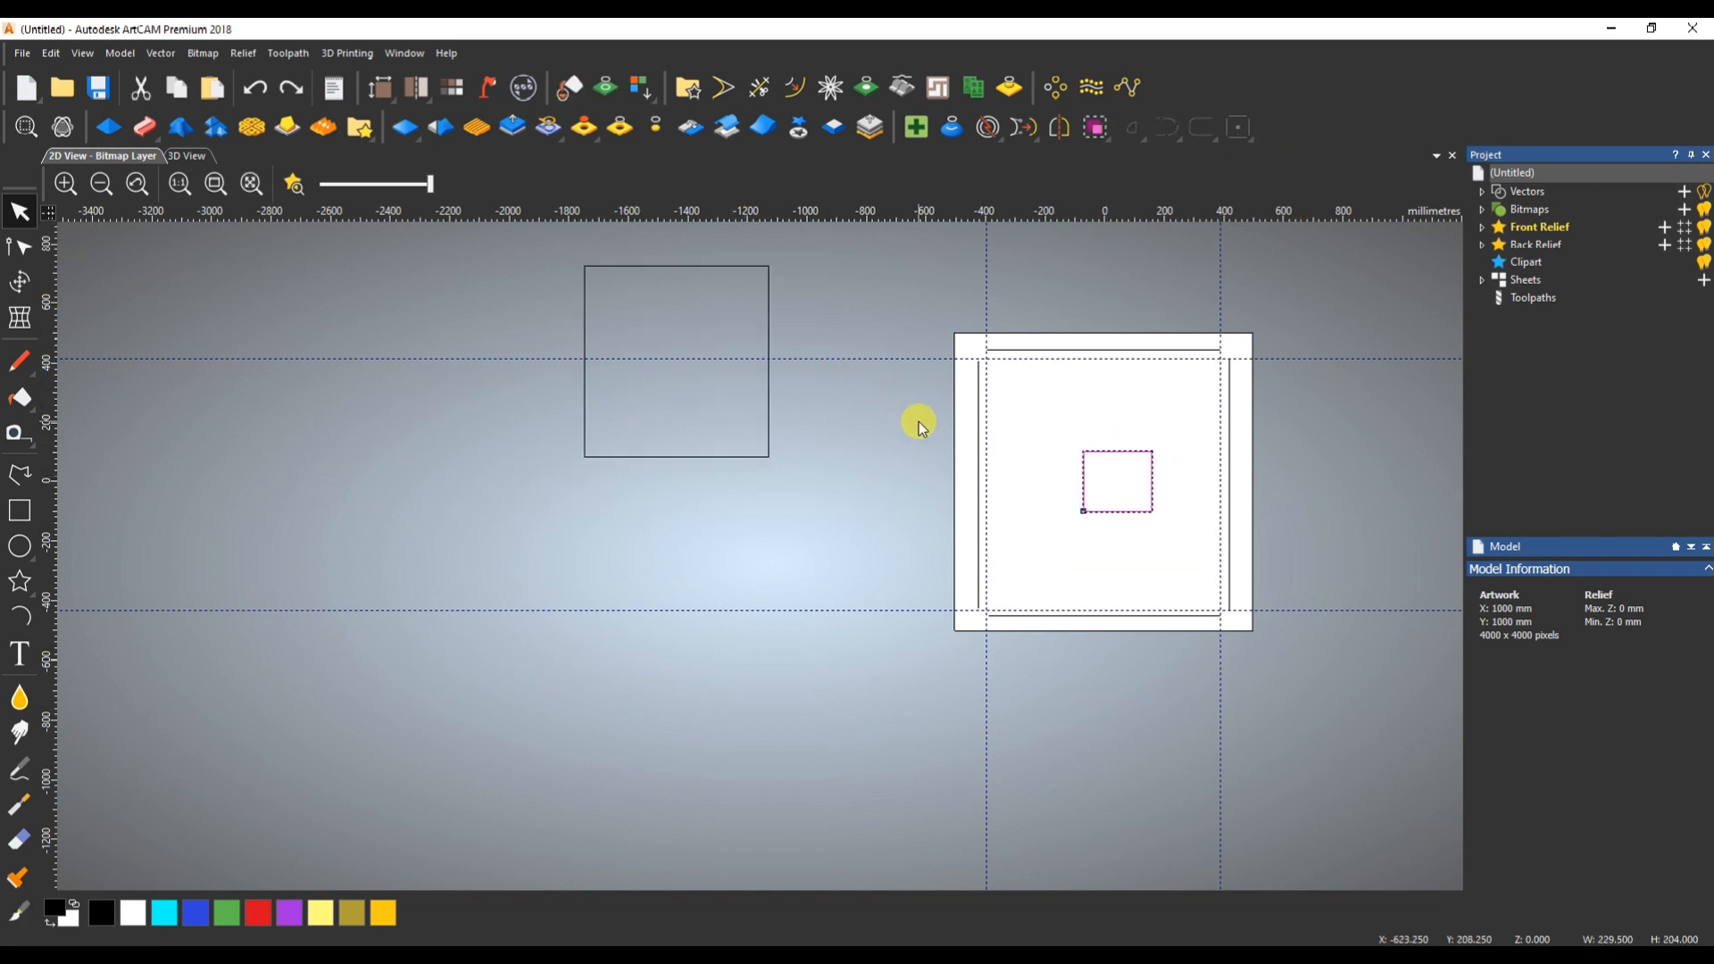
- Centre the larger rectangle around the smaller one, shift both slightly up and left, and clear the selection
left_click(767, 419)
left_click(1109, 450, "shift")
left_click(1239, 132)
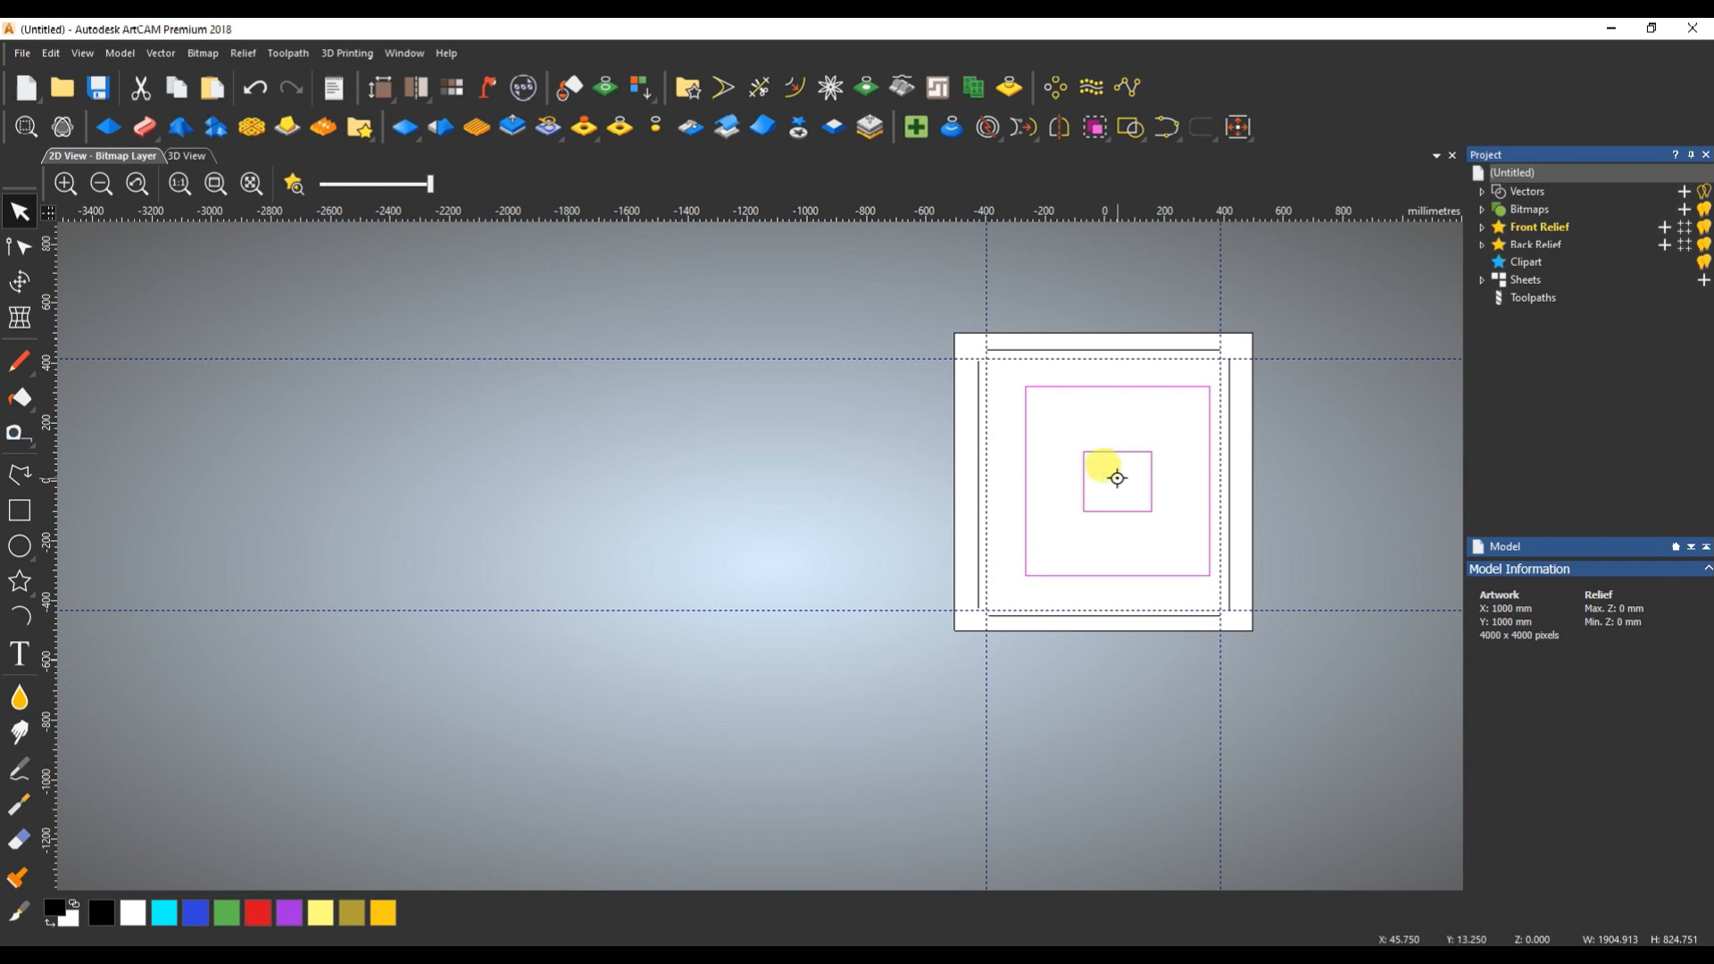
left_click_drag(1117, 478, 1112, 470)
left_click(1127, 422)
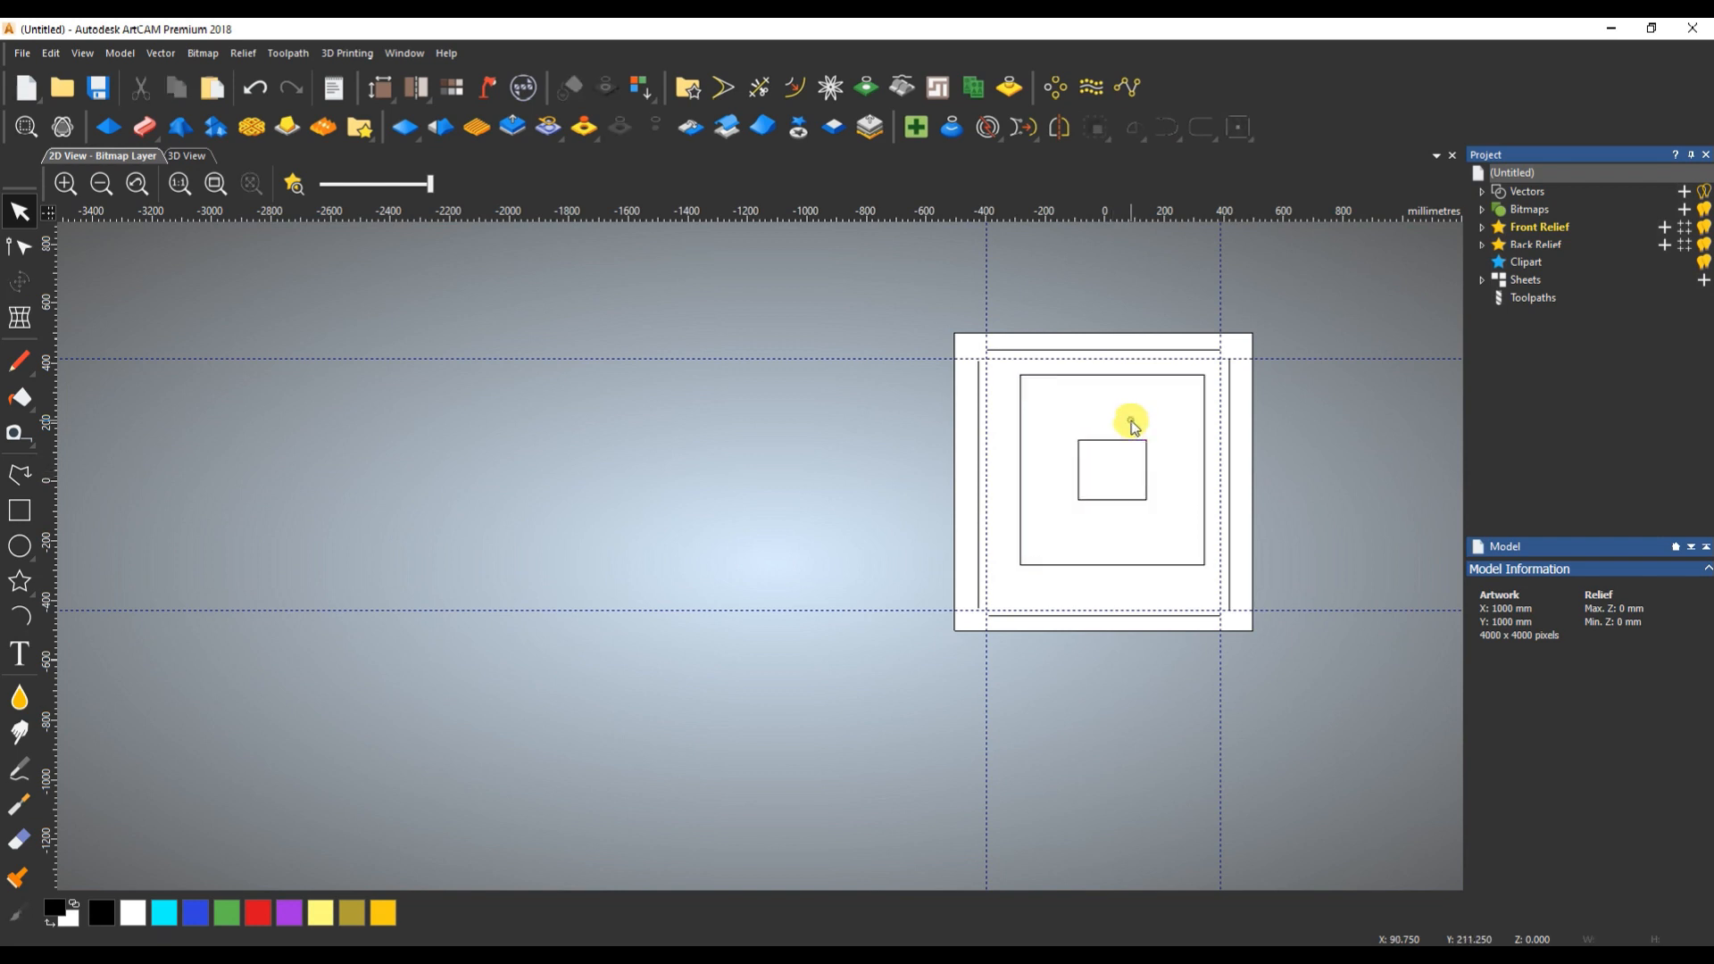
- Select the larger rectangle first, add the four lines and the smaller rectangle, centre them all in it, and undo the alignment
left_click_drag(969, 343, 1215, 576)
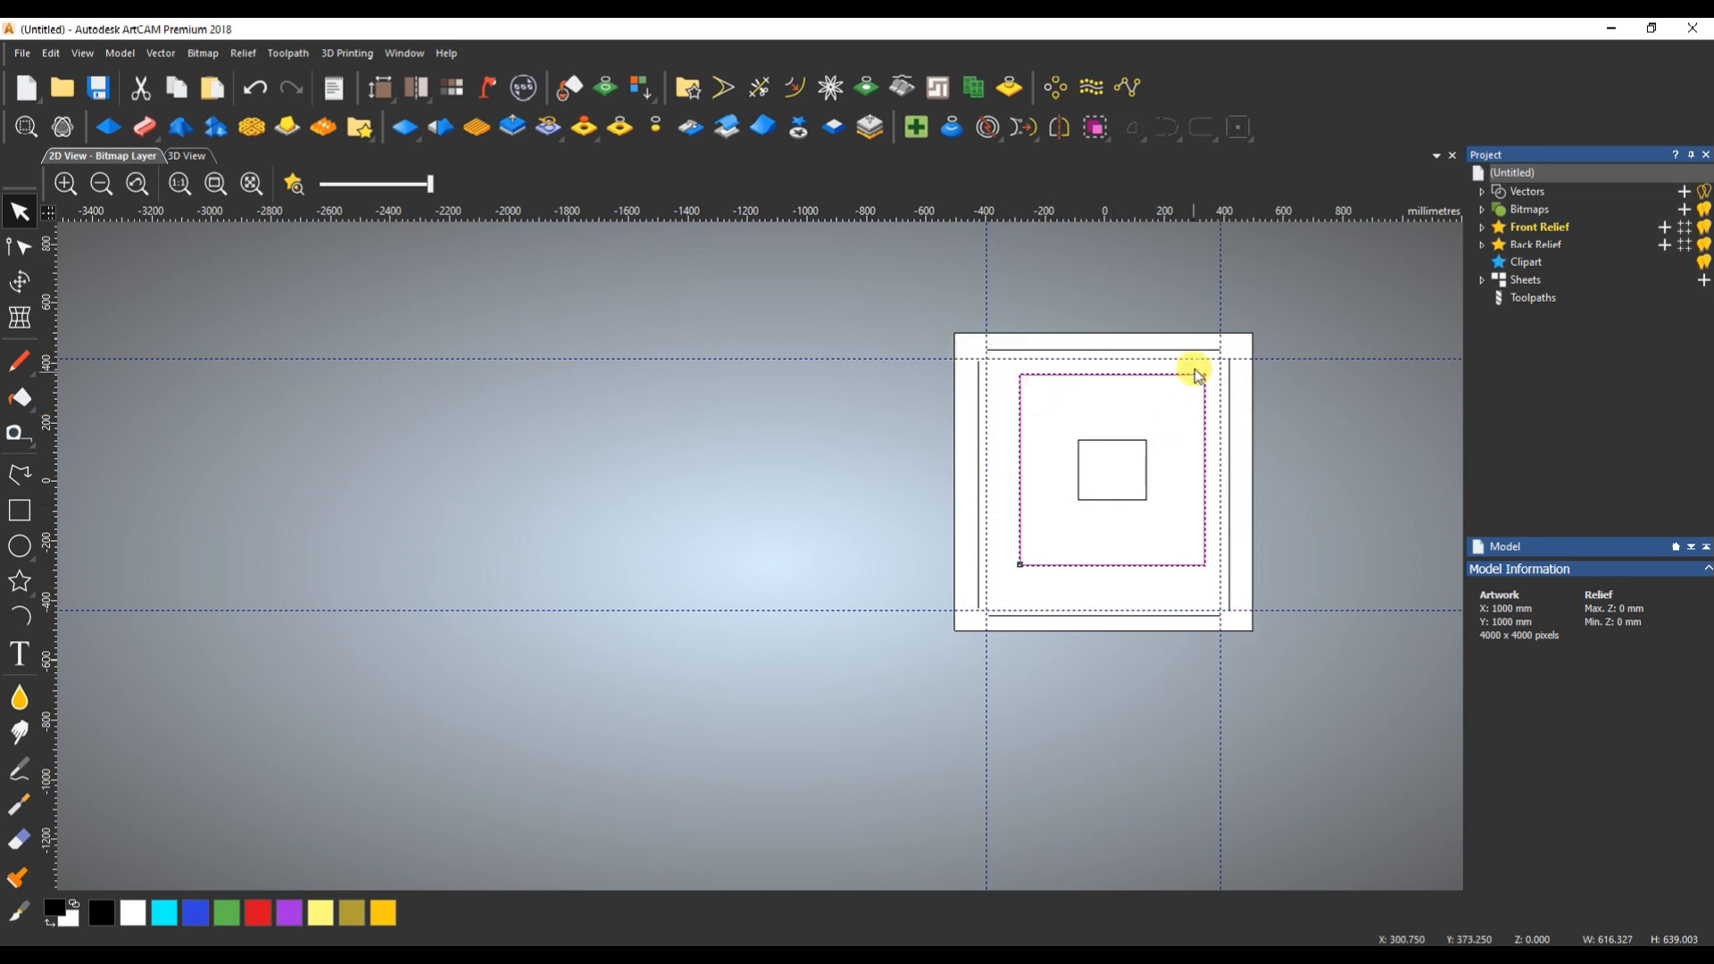
left_click_drag(1236, 347, 1166, 406, "shift")
left_click_drag(995, 383, 965, 426, "shift")
left_click(1072, 606, "shift")
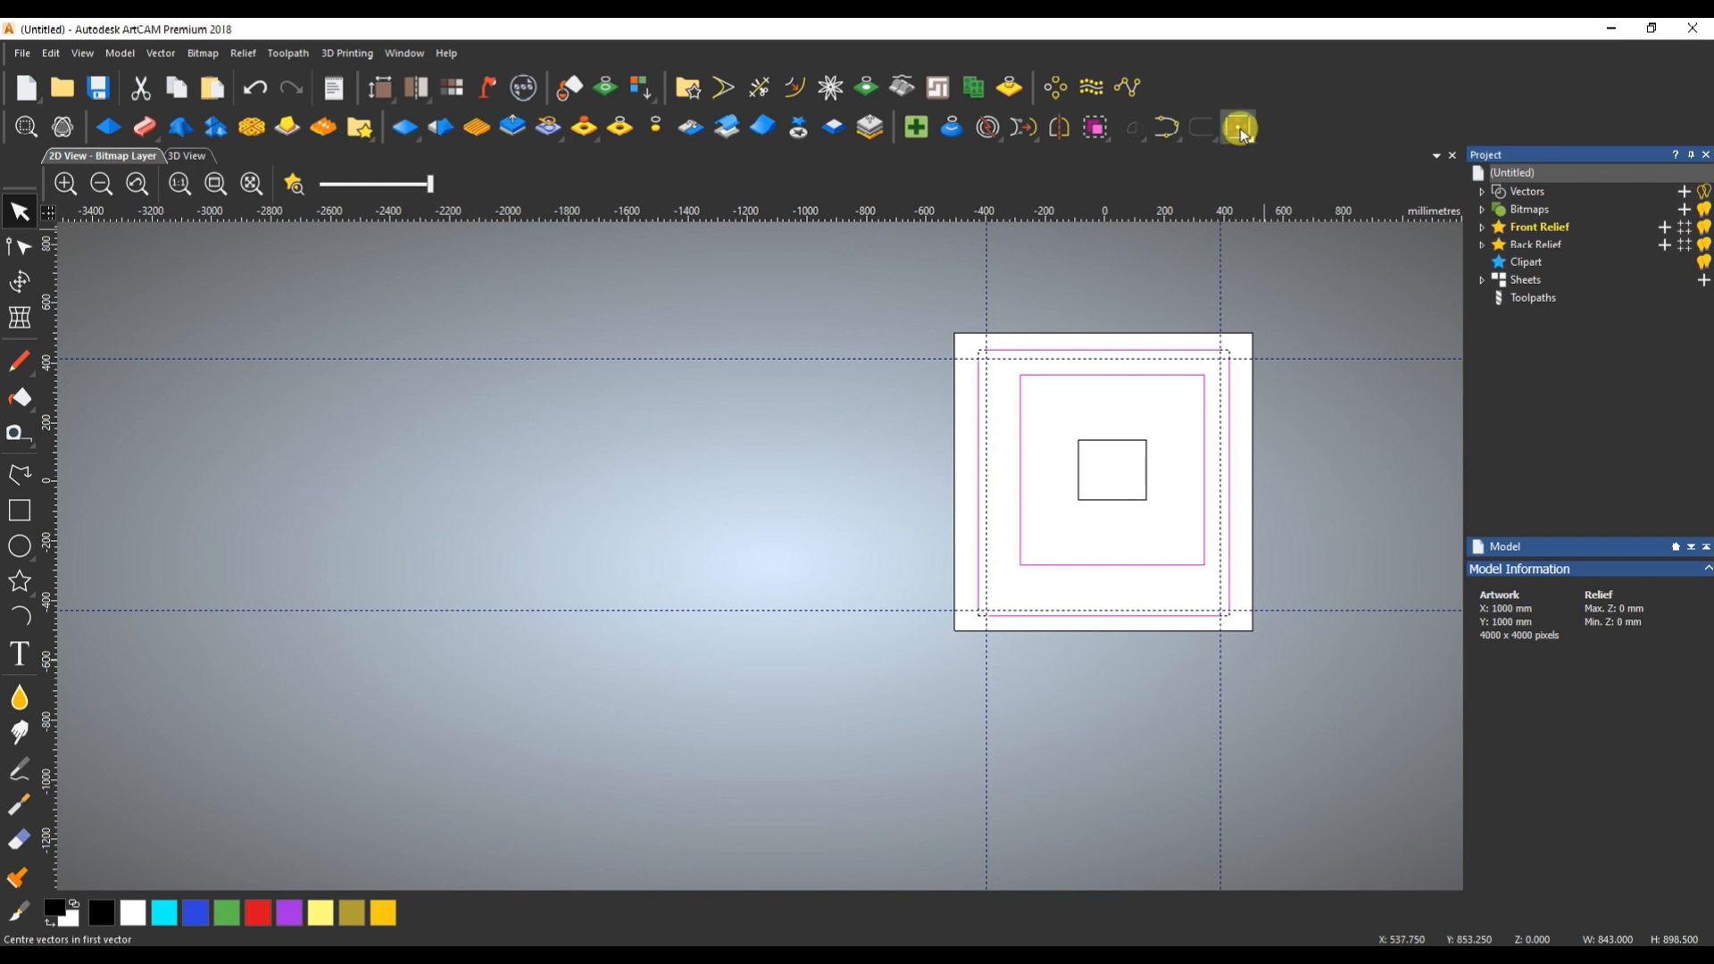
left_click_drag(1155, 421, 1076, 501, "shift")
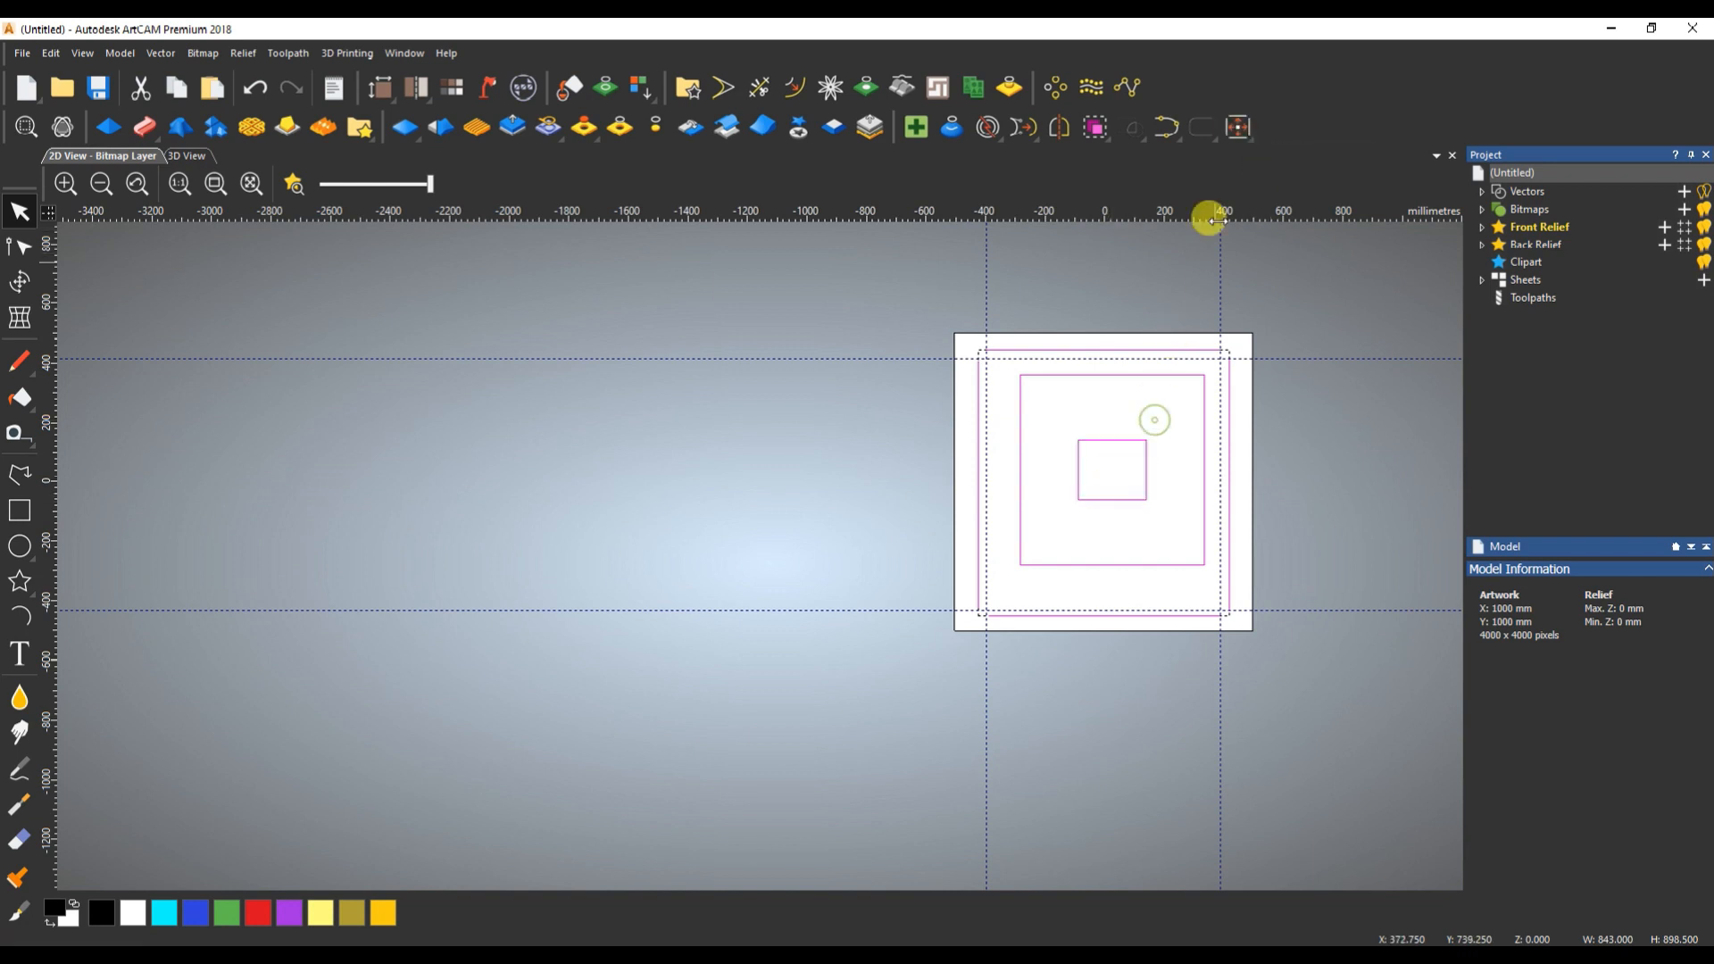
left_click(1239, 127)
left_click(1239, 412)
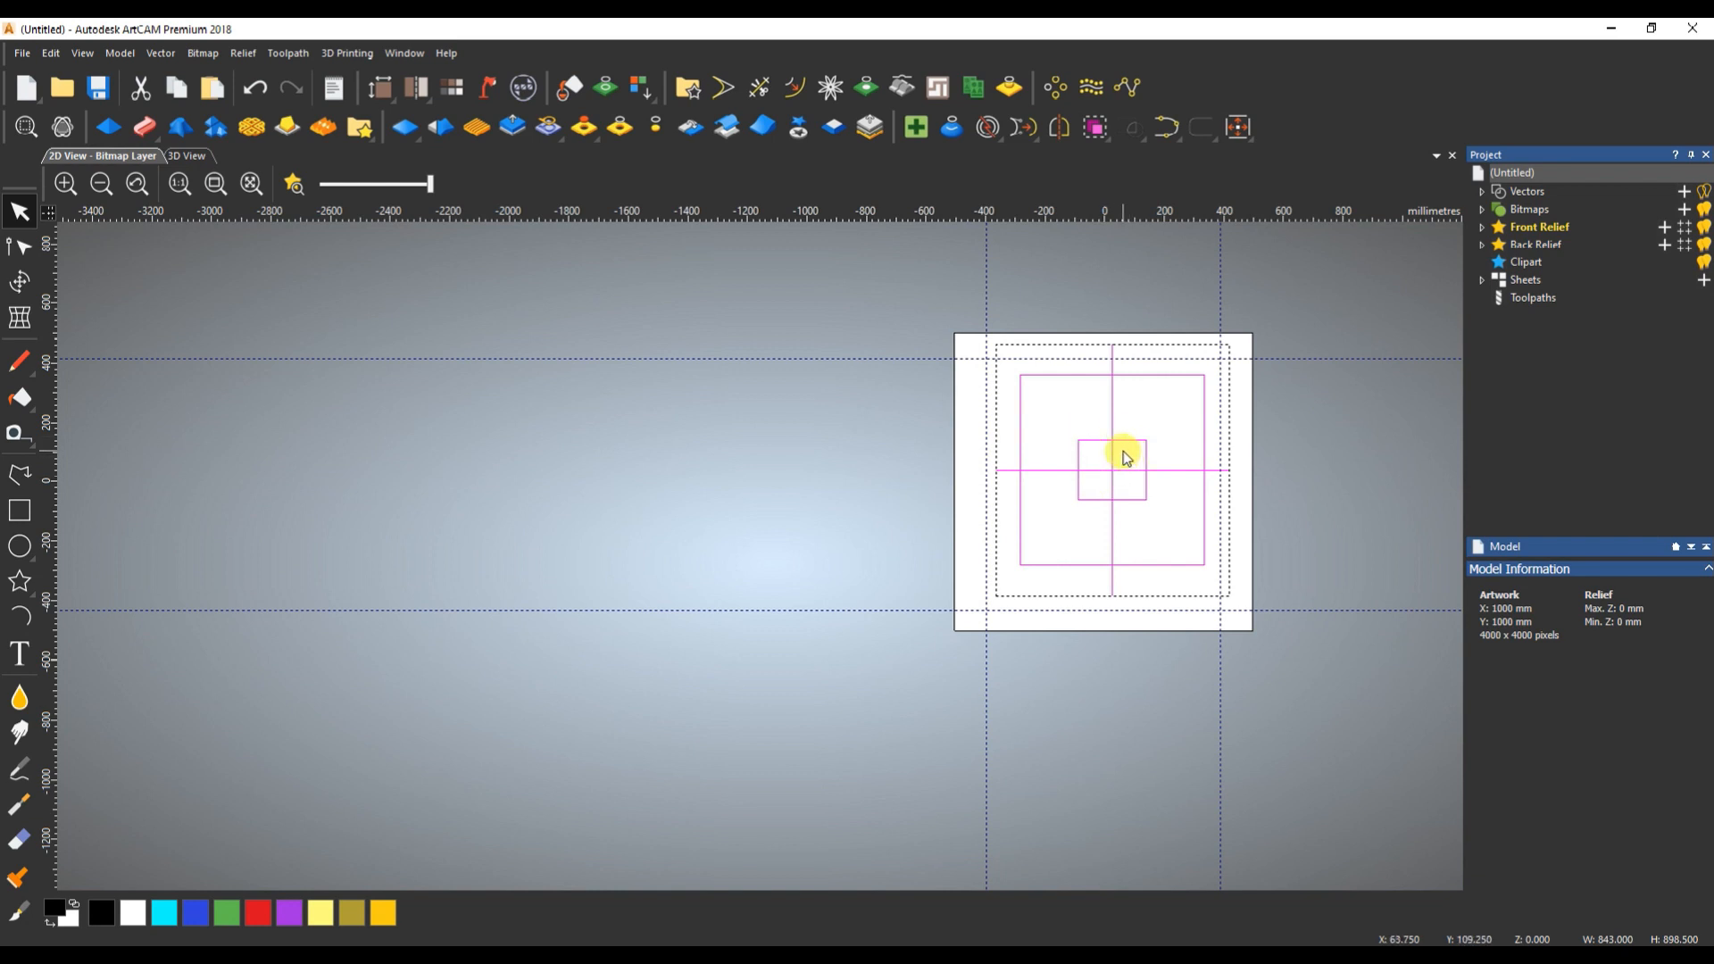
left_click(1142, 414)
key("ctrl+z")
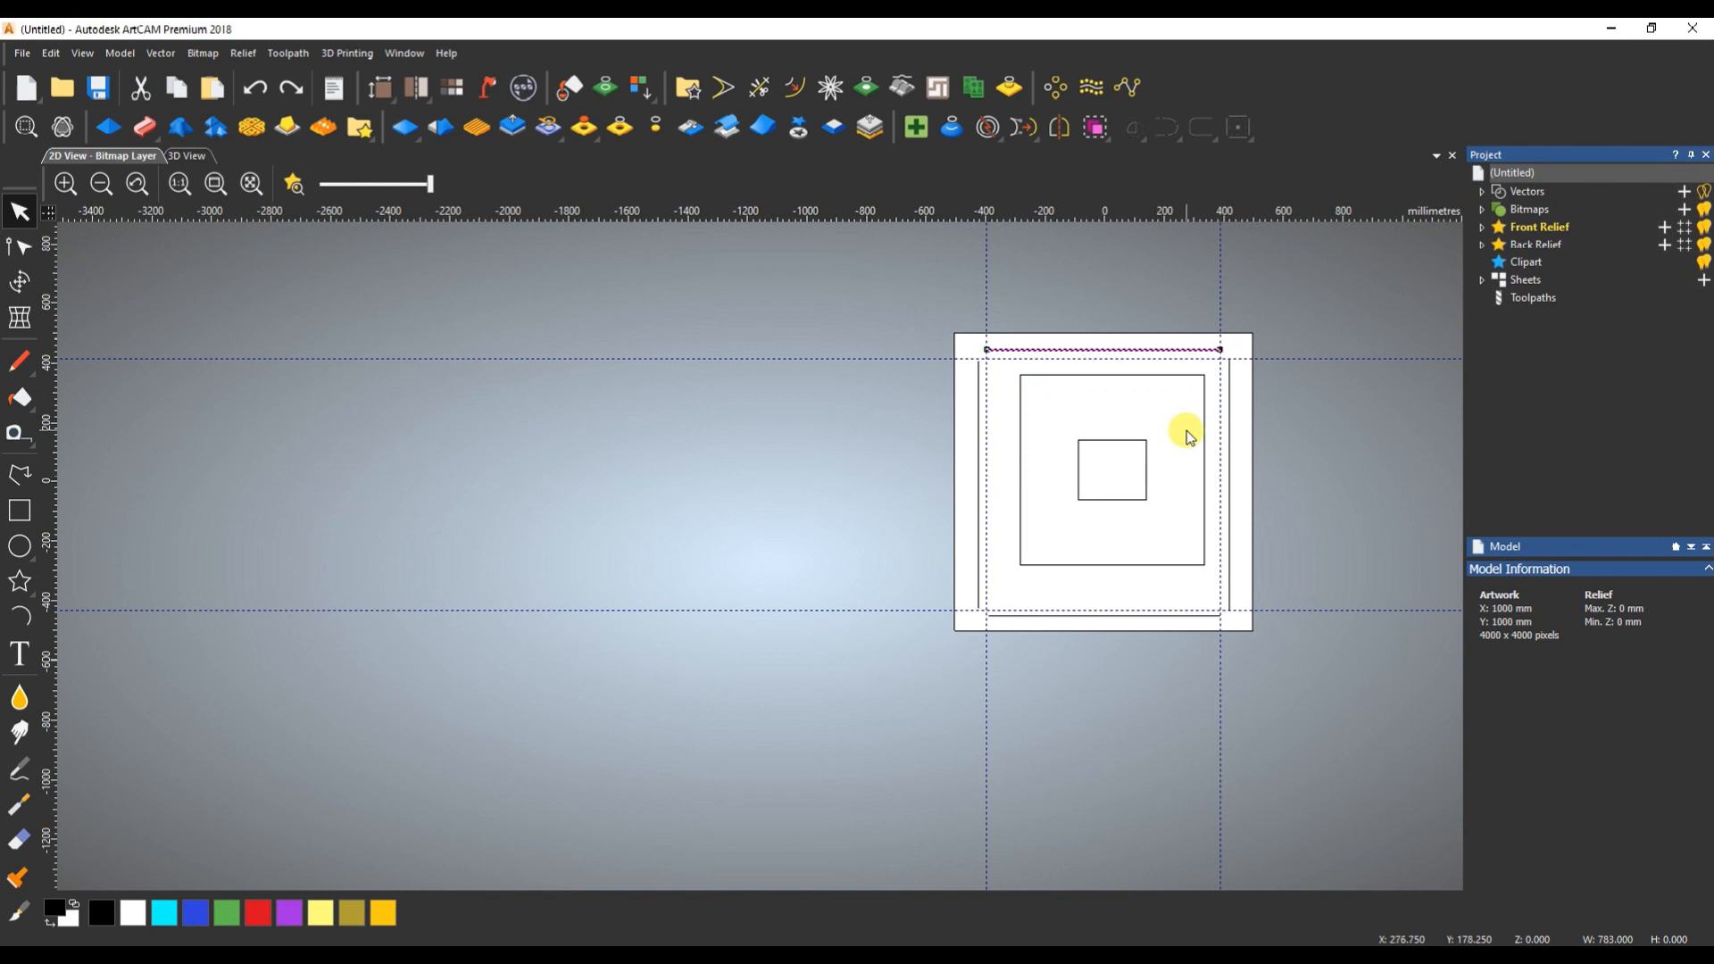
- Centre both rectangles and the other three lines on the upper horizontal line, undo the alignment, and clear the selection
left_click_drag(1239, 435, 949, 543)
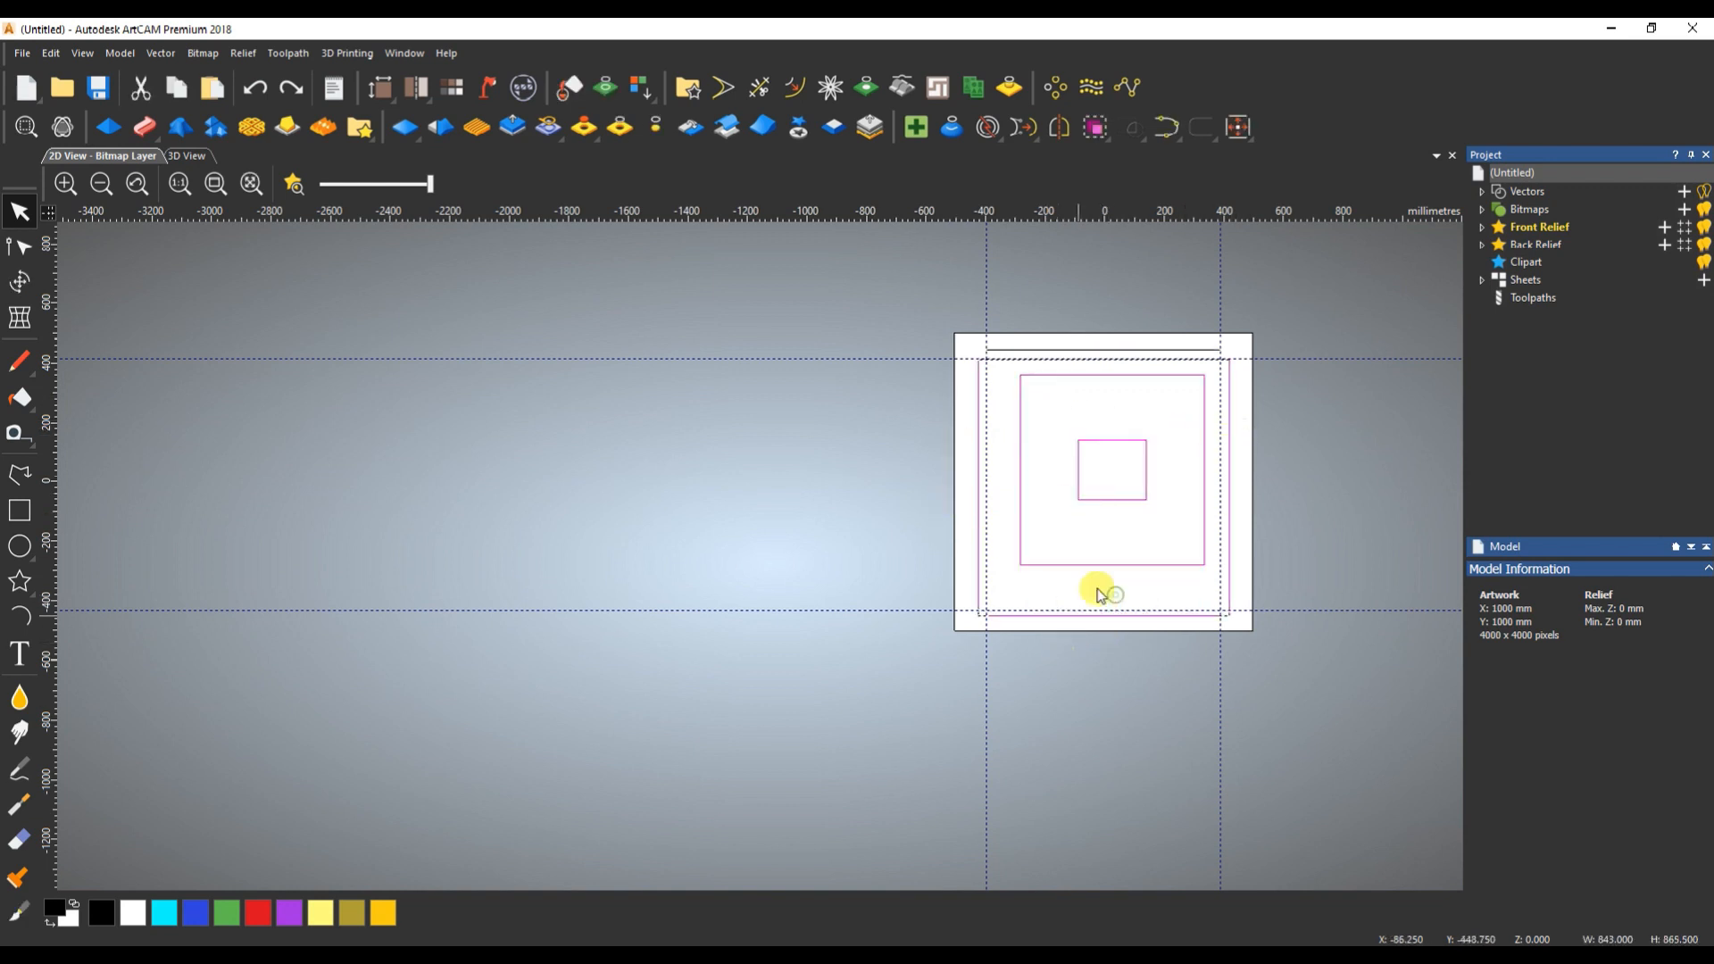
mouse_move(1133, 347)
left_mouse_down()
mouse_move(1097, 380)
mouse_move(1106, 362)
left_mouse_up()
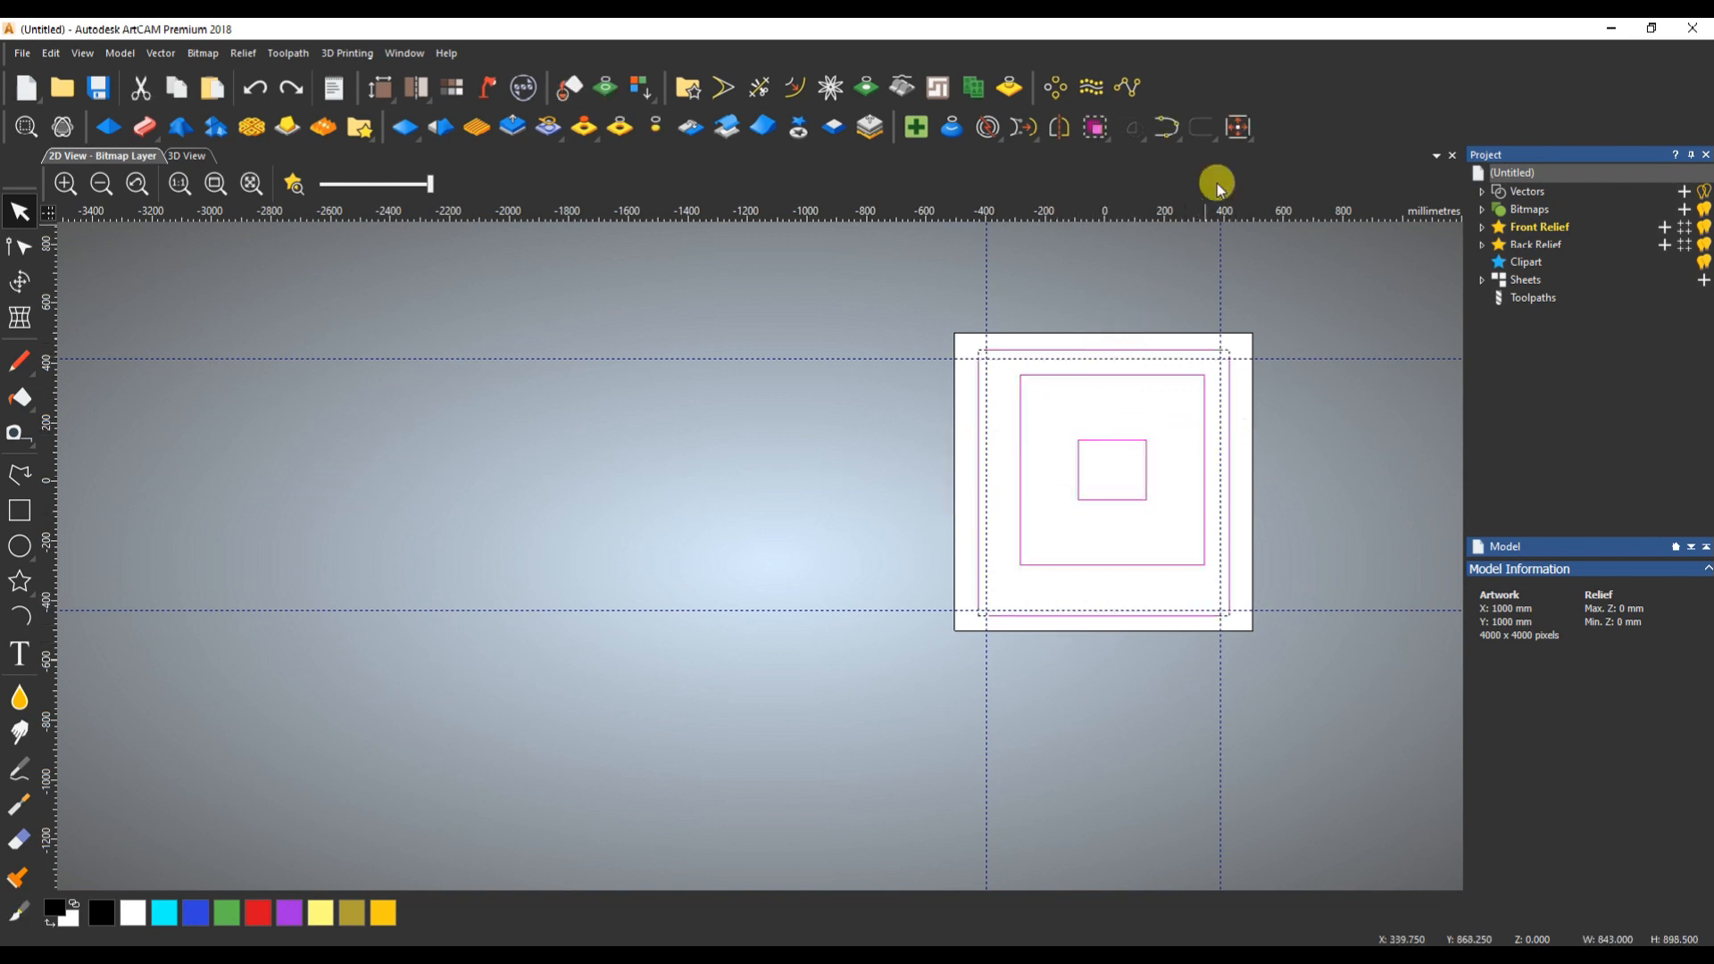
left_click(1237, 132)
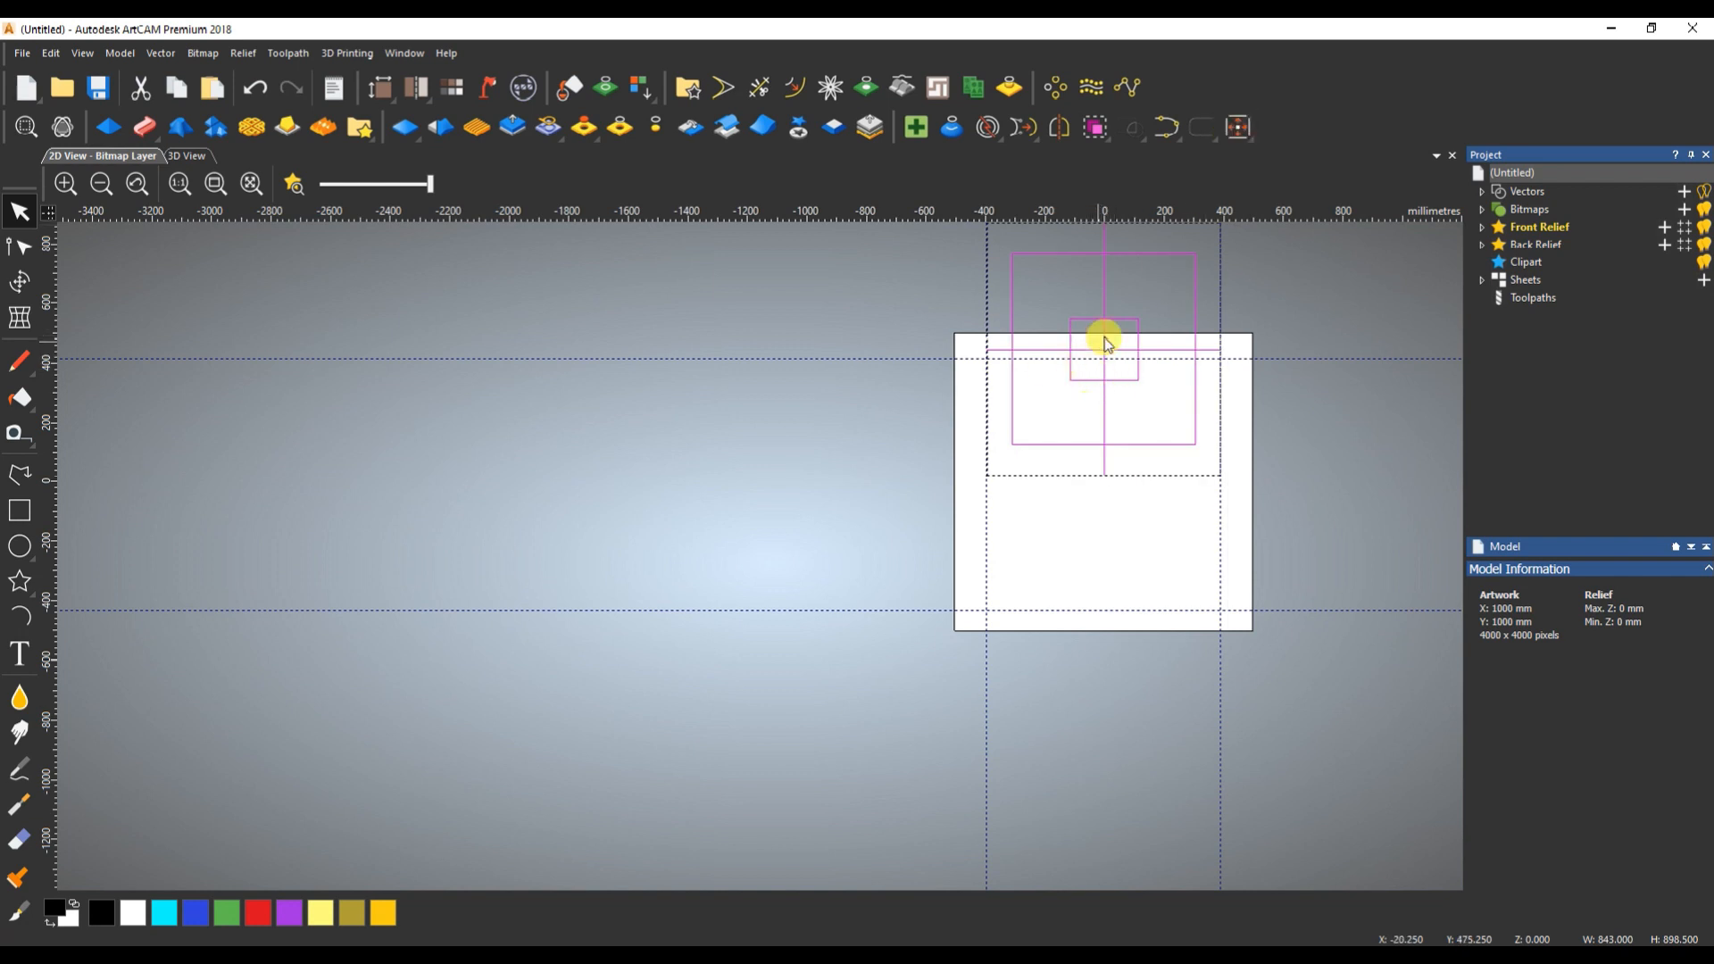
scroll(1031, 463, "down", 1)
key("ctrl+z")
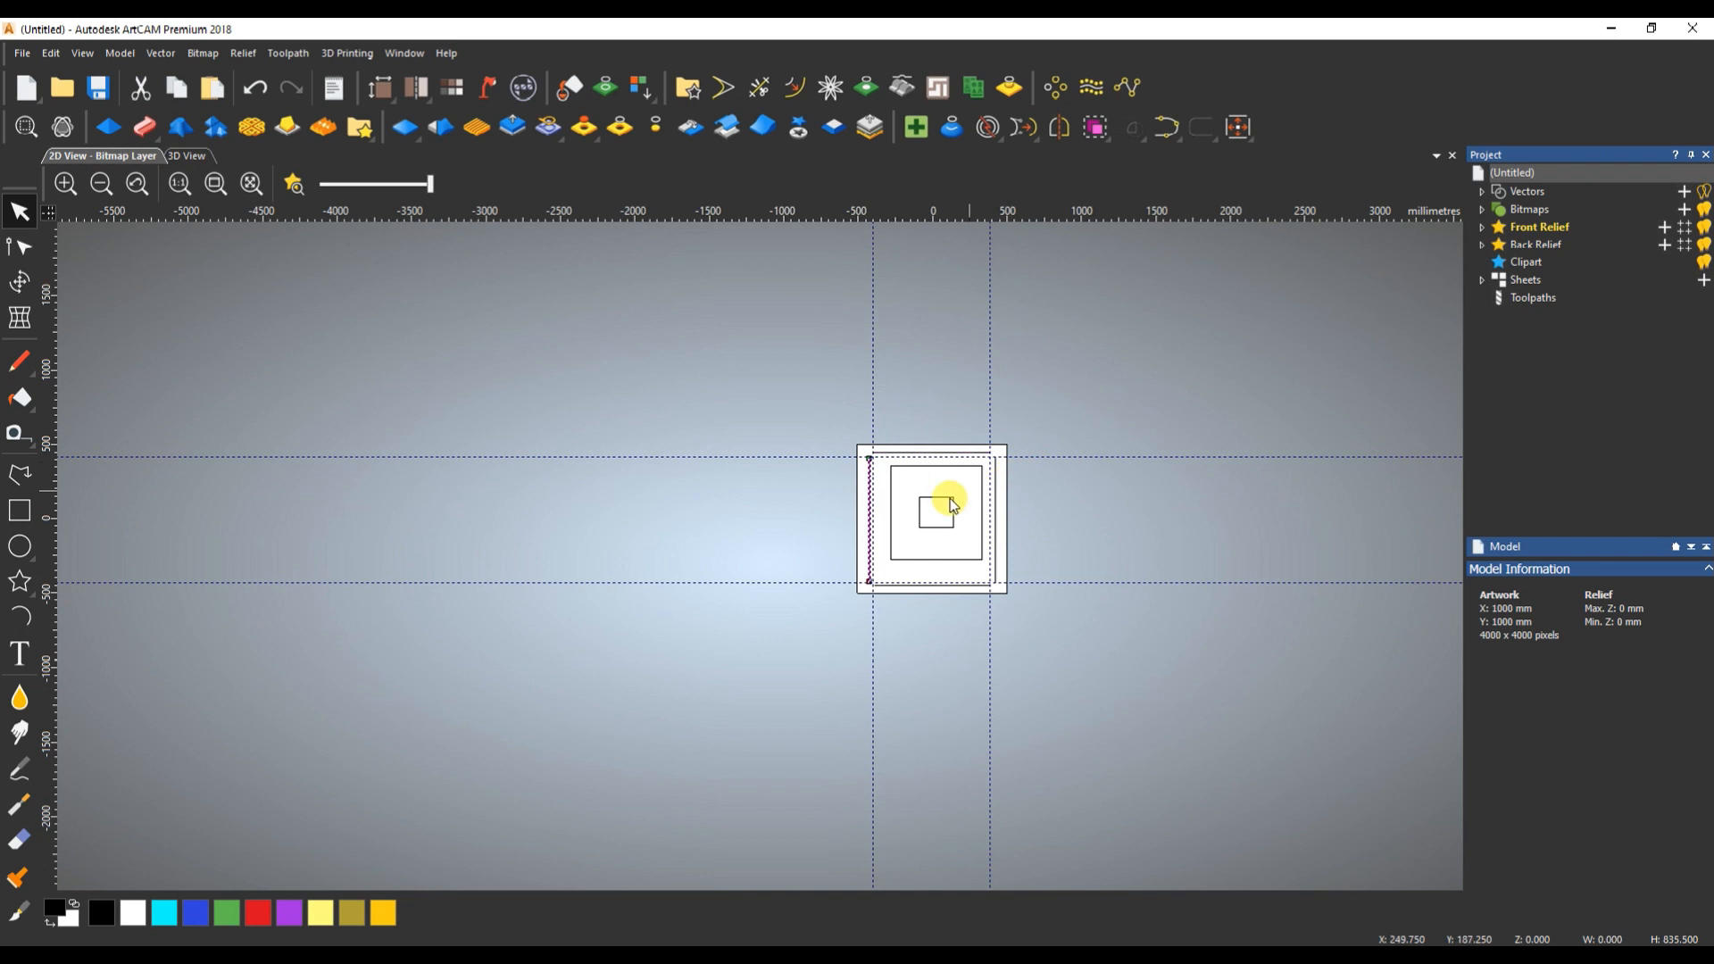
left_click(919, 486)
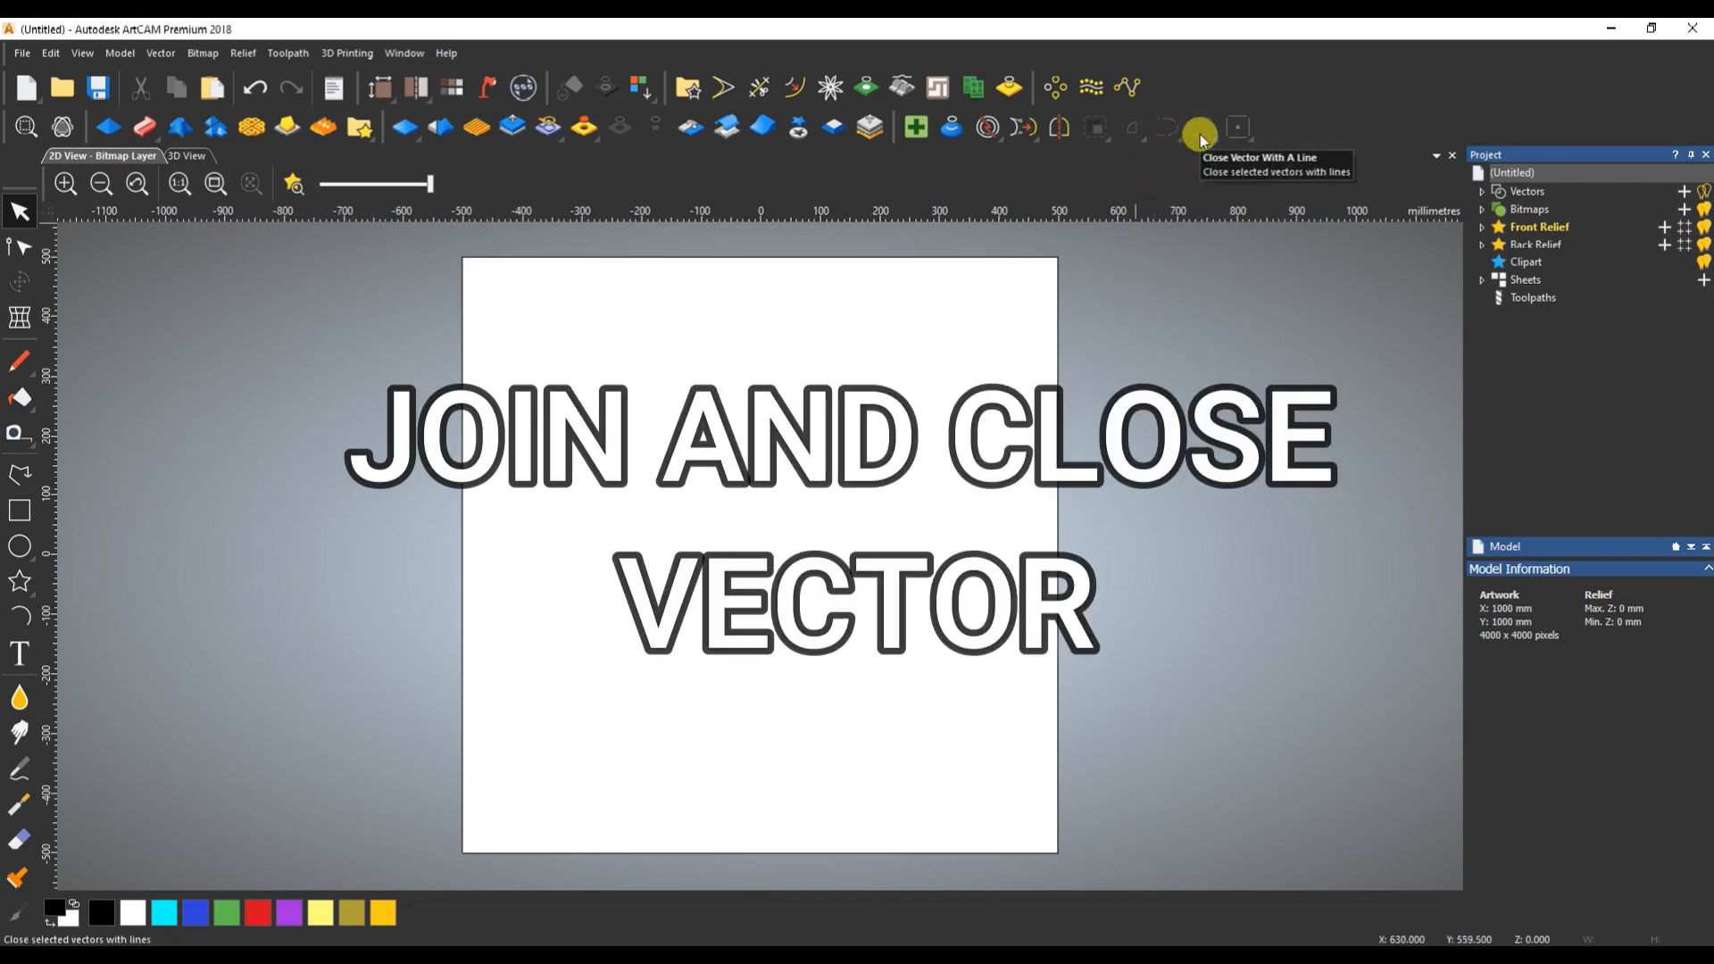
- Draw two separate horizontal polylines on the empty page, the upper about 564 mm and the lower about 552 mm long
left_click(19, 474)
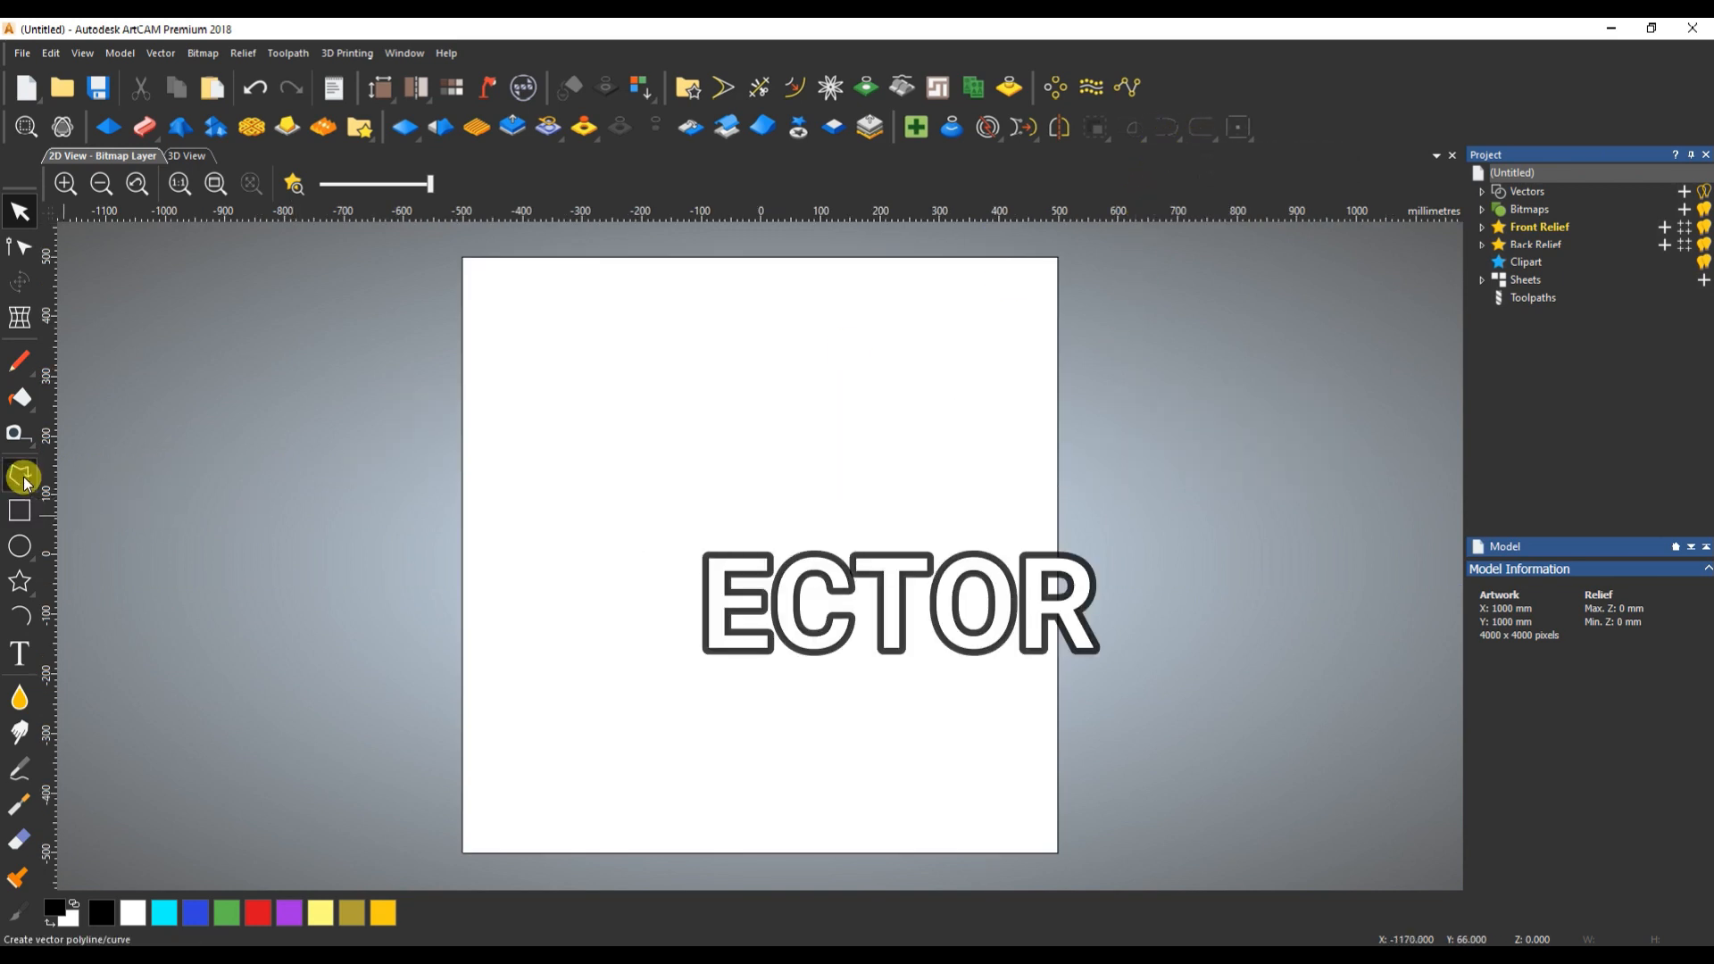
left_click(623, 474)
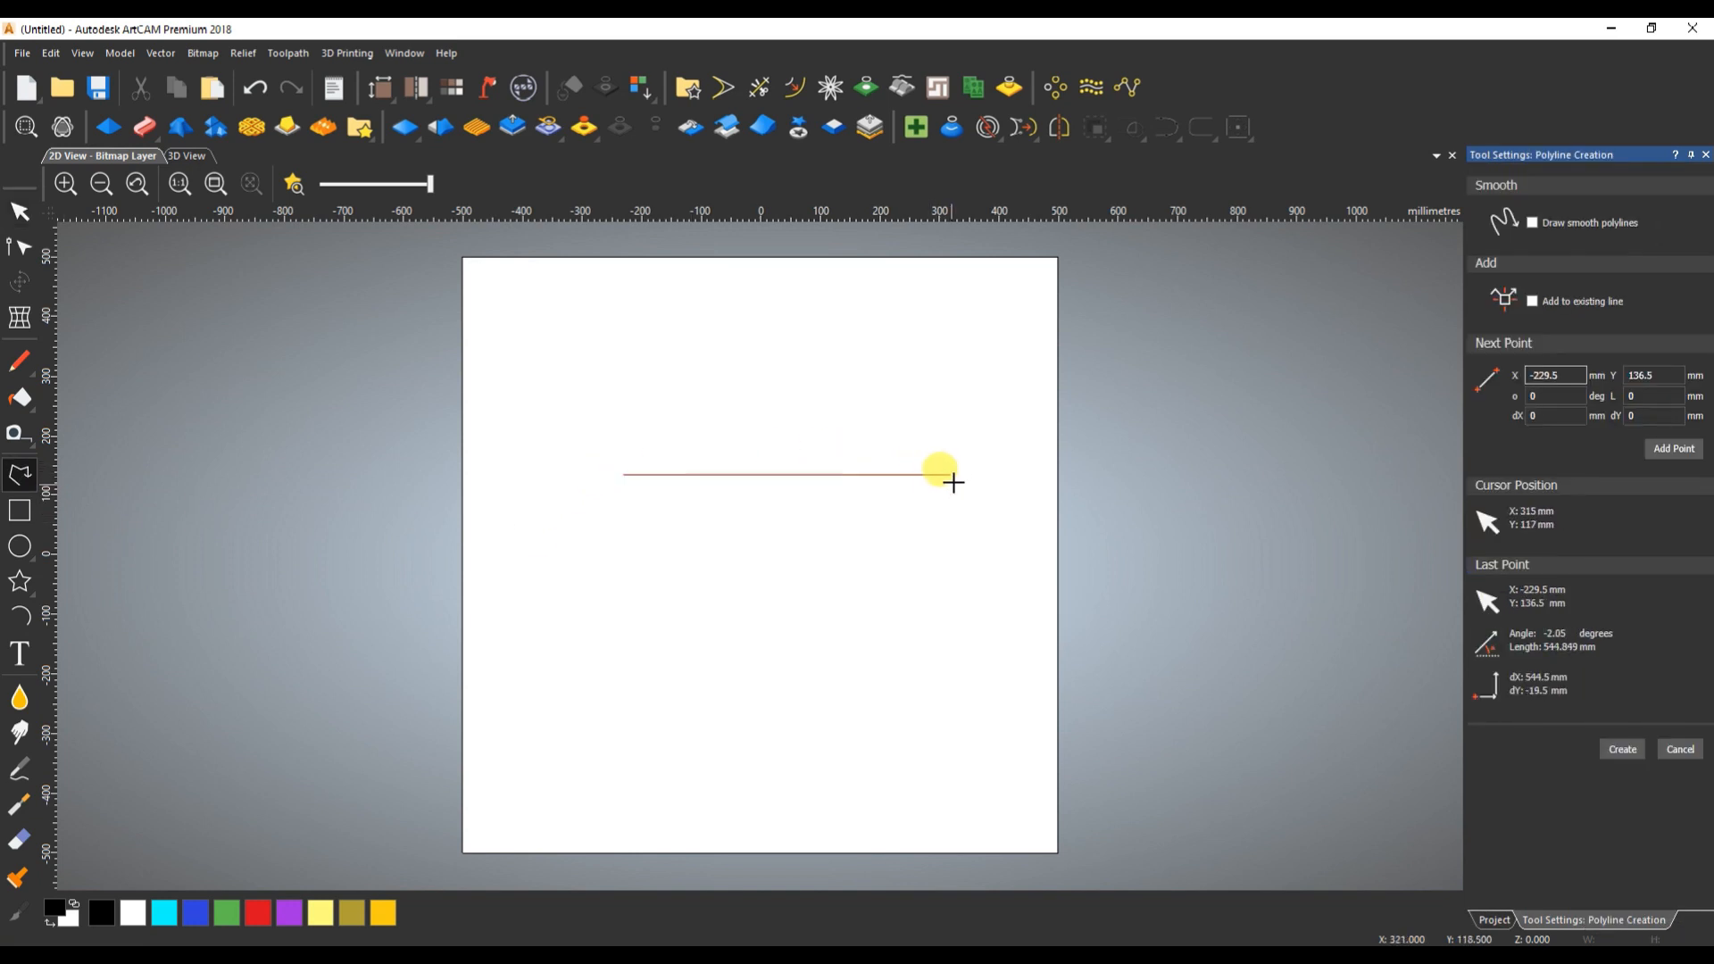
double_click(959, 476)
left_click(20, 474)
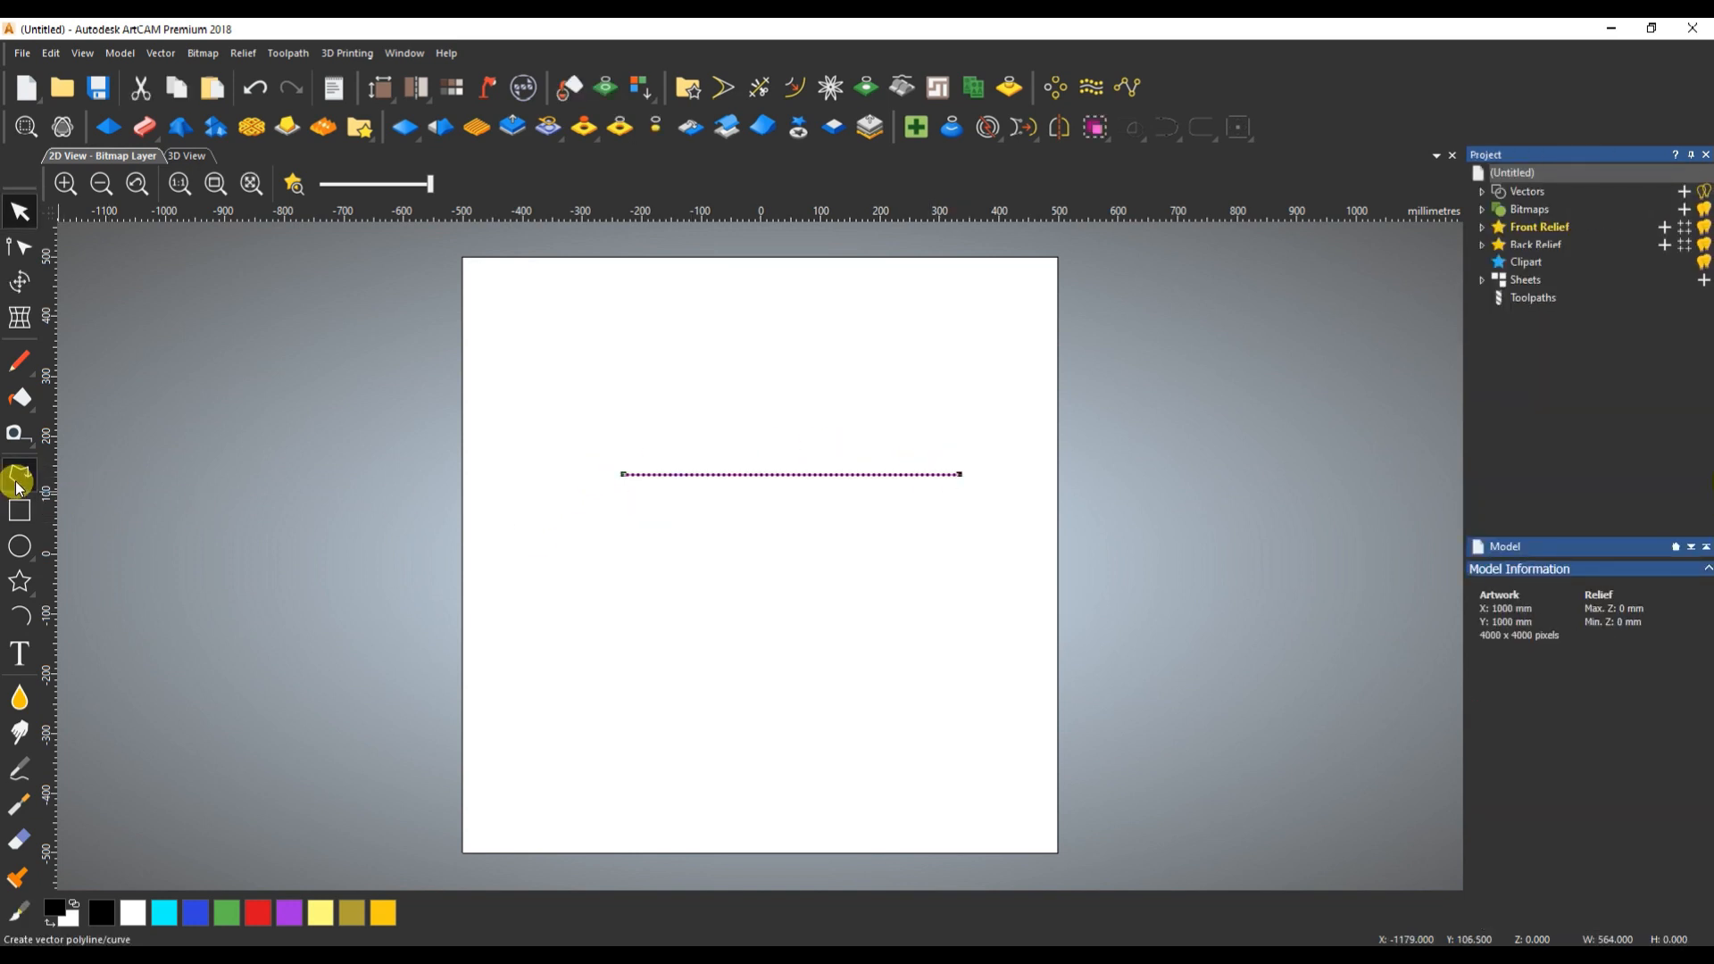
left_click(633, 611)
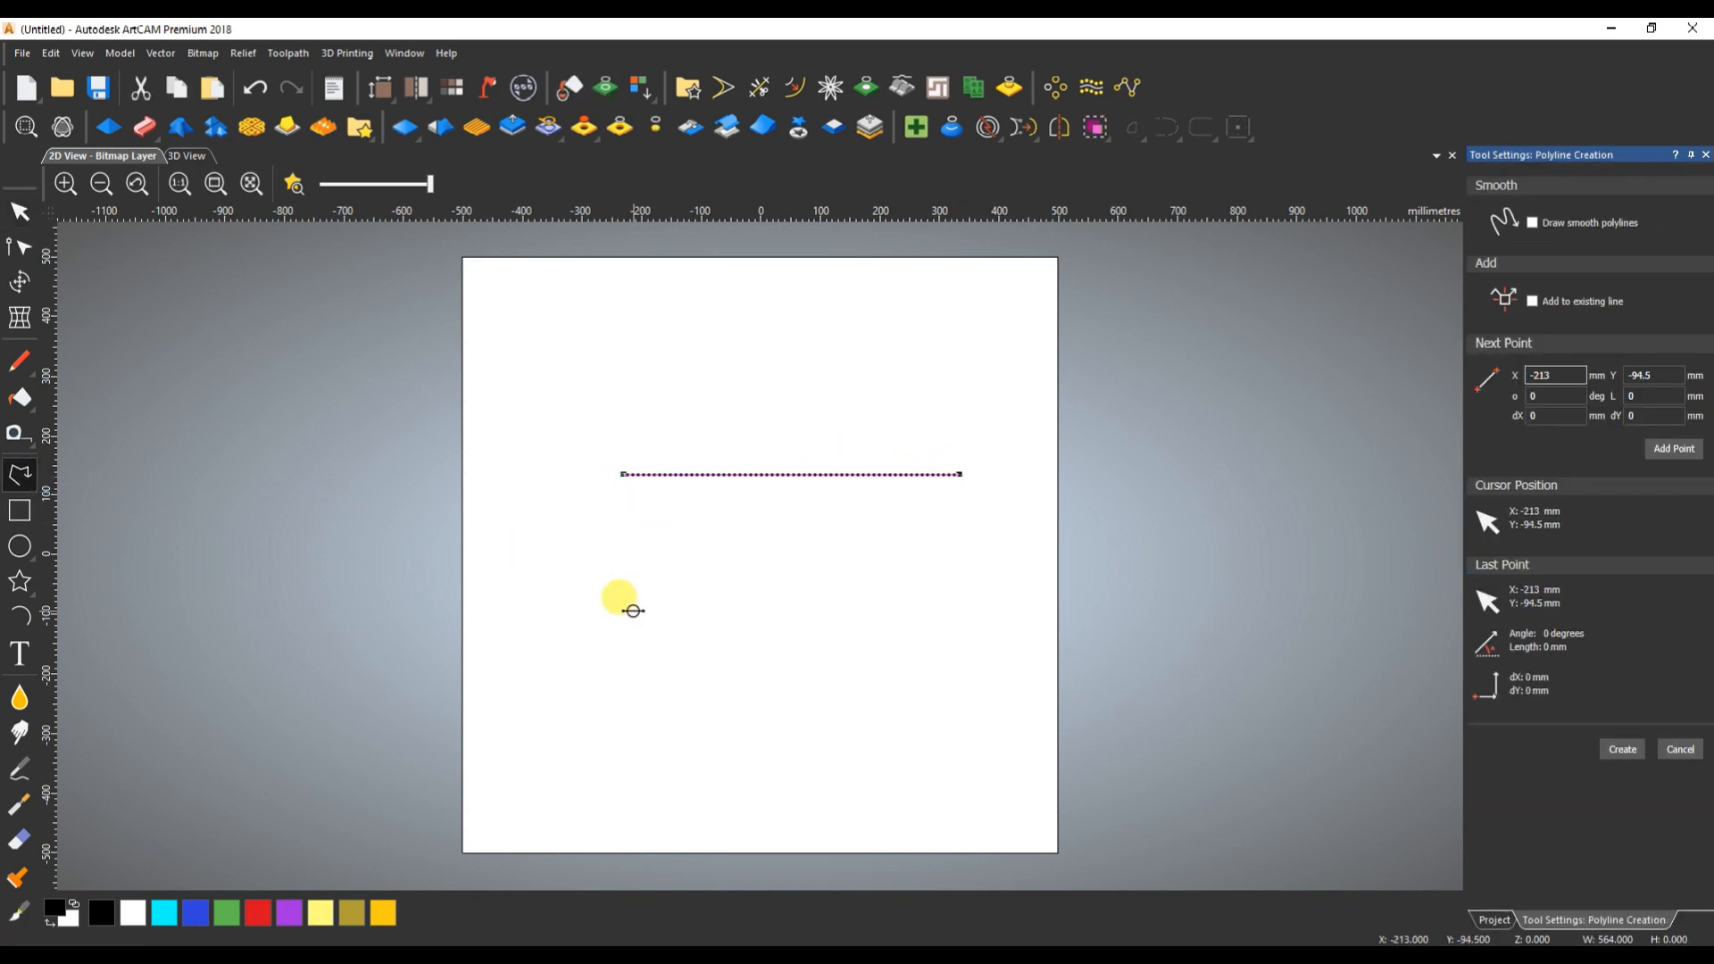
double_click(962, 600)
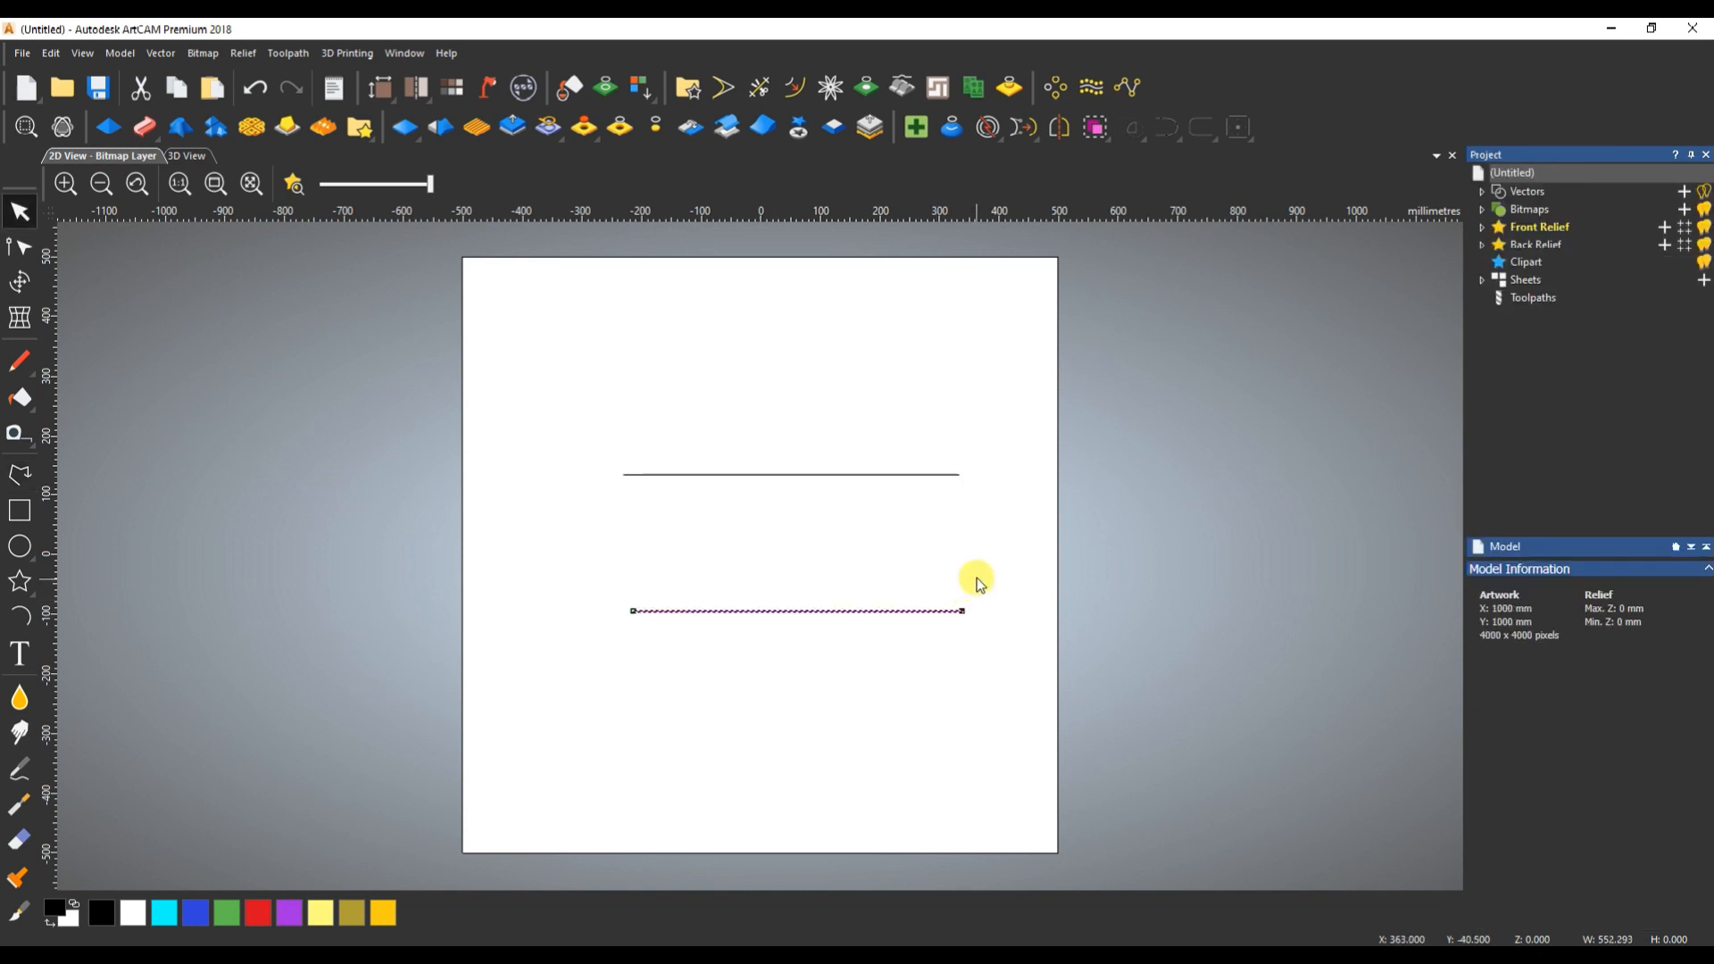
- Select the upper and lower horizontal lines together
left_click(834, 452)
left_click_drag(834, 446, 727, 676)
left_click(868, 664)
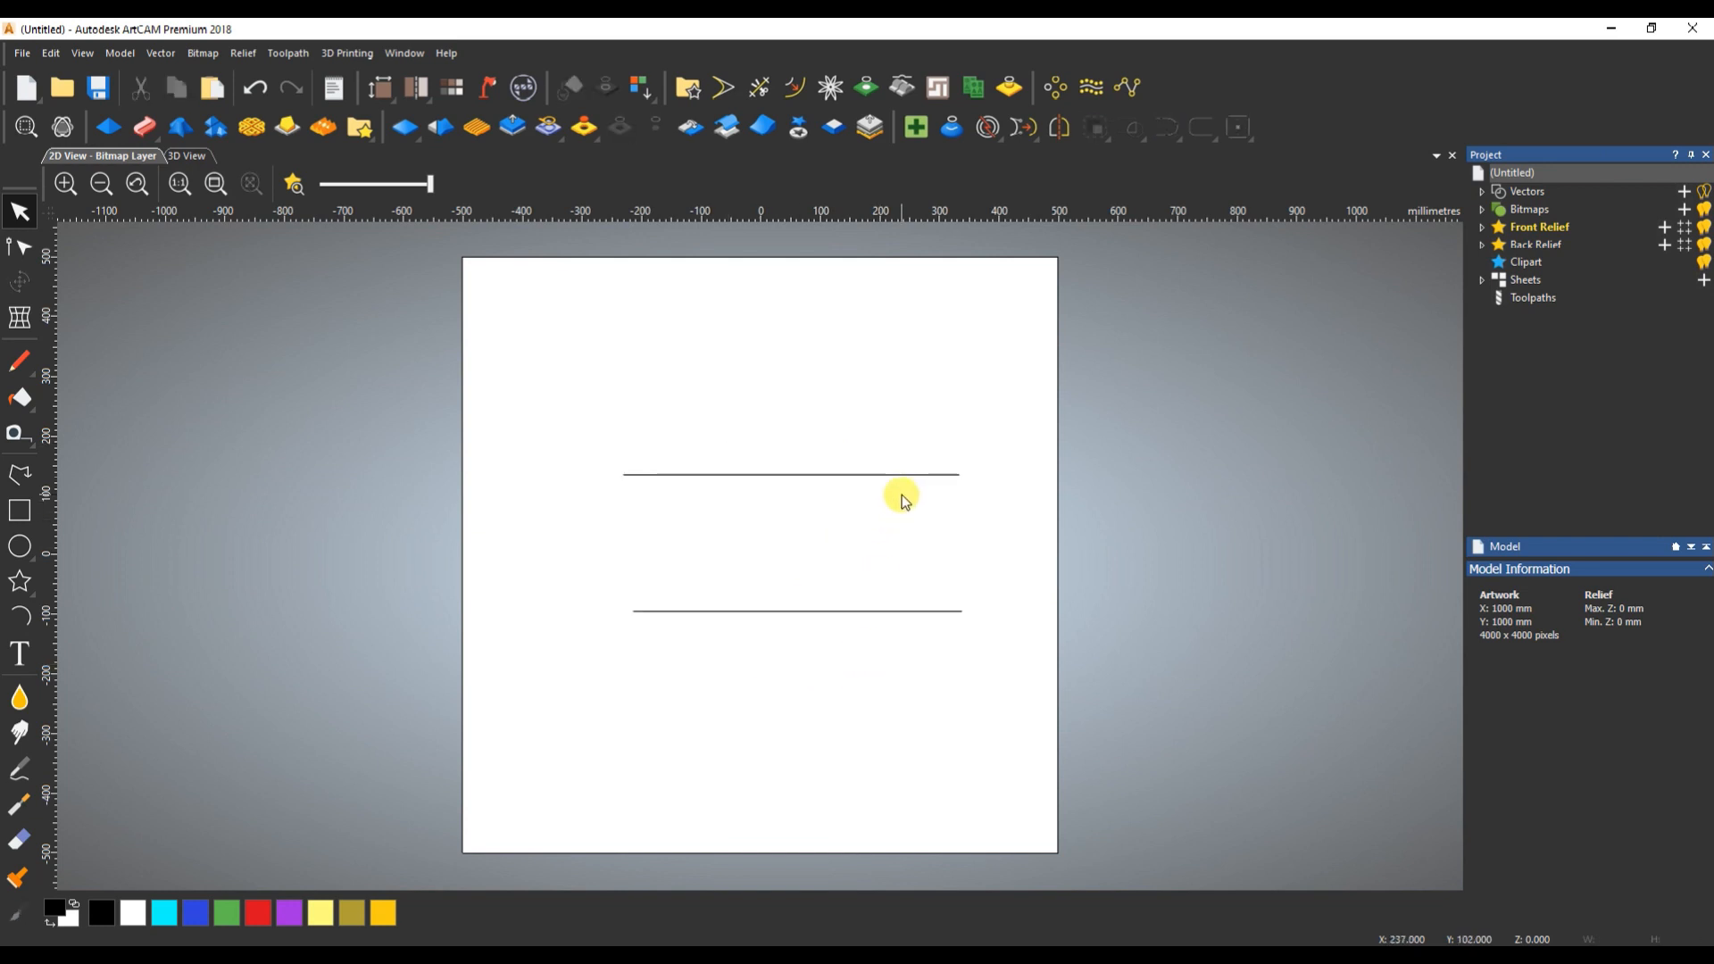
left_click_drag(873, 415, 751, 705)
left_click(774, 577)
left_click_drag(815, 451, 730, 623)
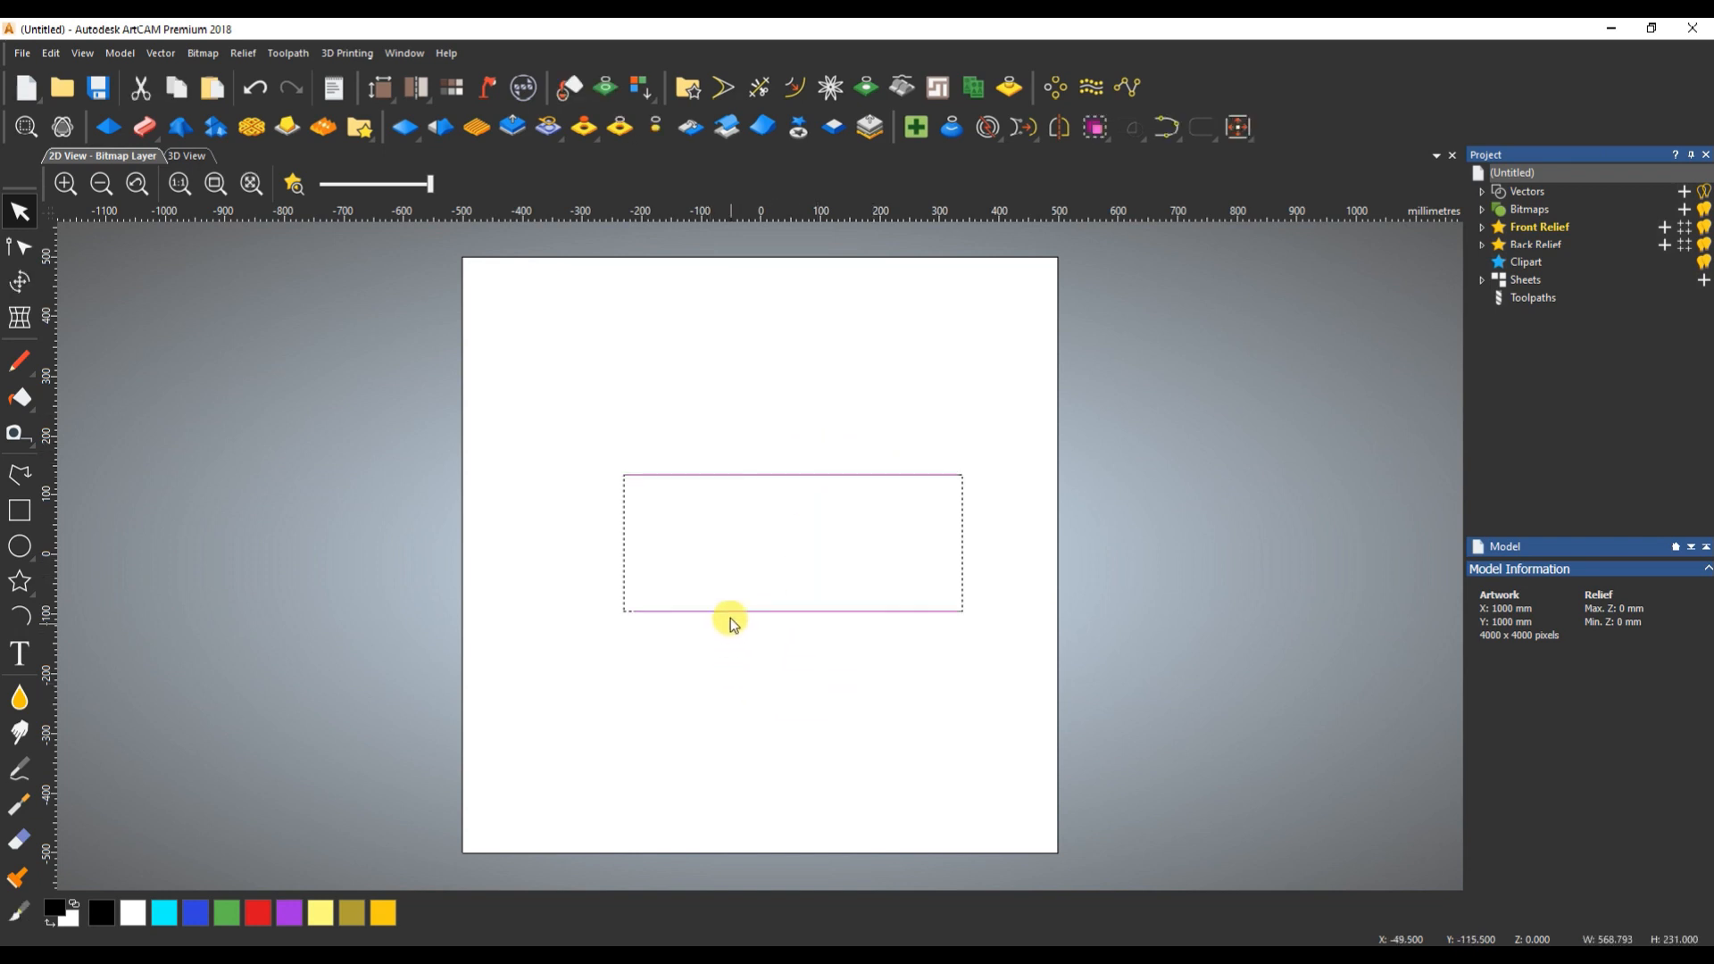
left_click(836, 502)
left_click_drag(907, 430, 861, 532)
left_click_drag(869, 593, 835, 659, "shift")
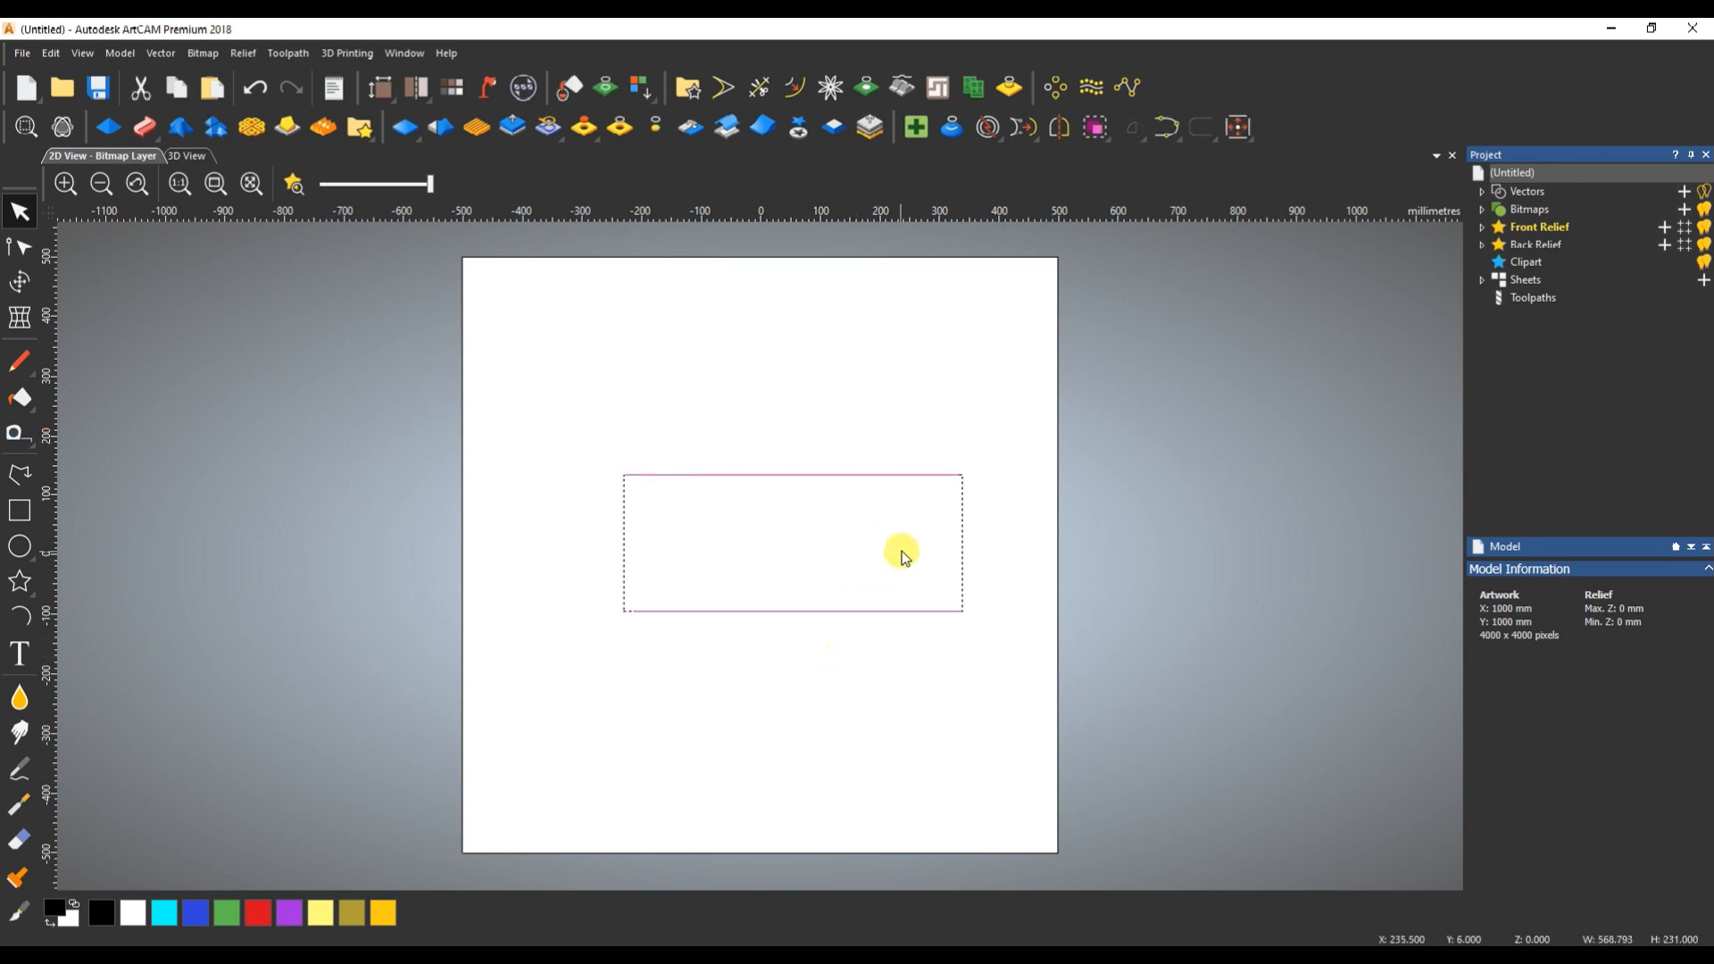
- Join the two lines with a straight segment between their right-hand ends, and undo the join
left_click(1166, 126)
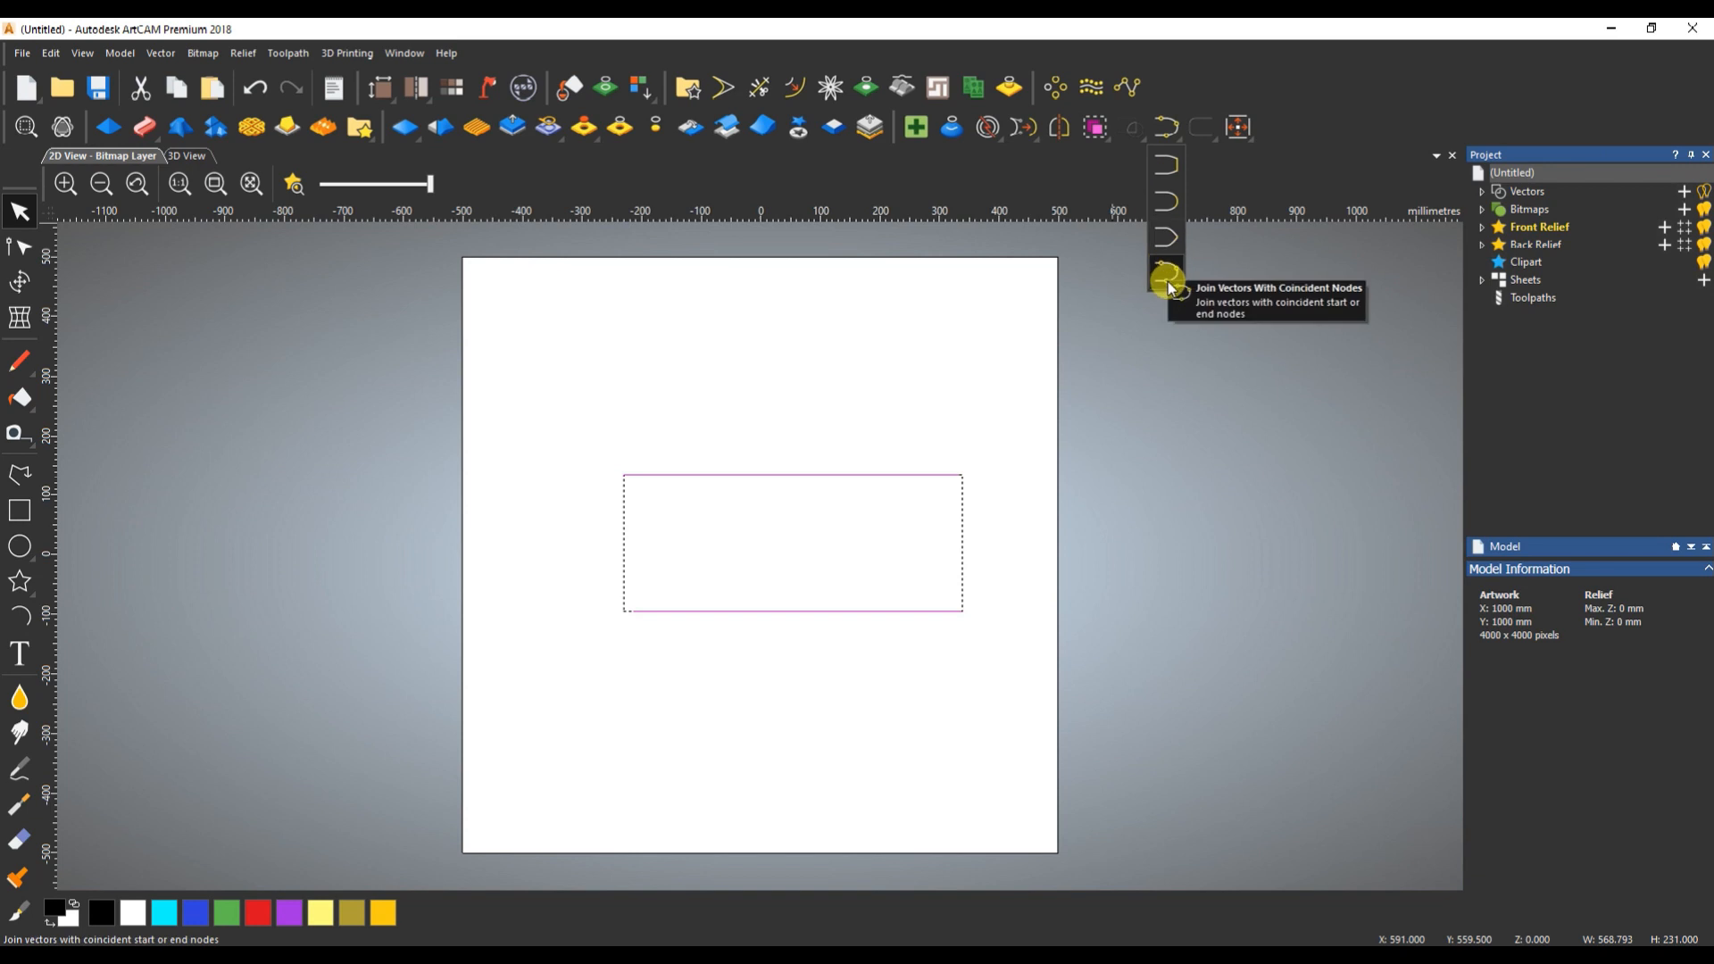
left_click(1198, 126)
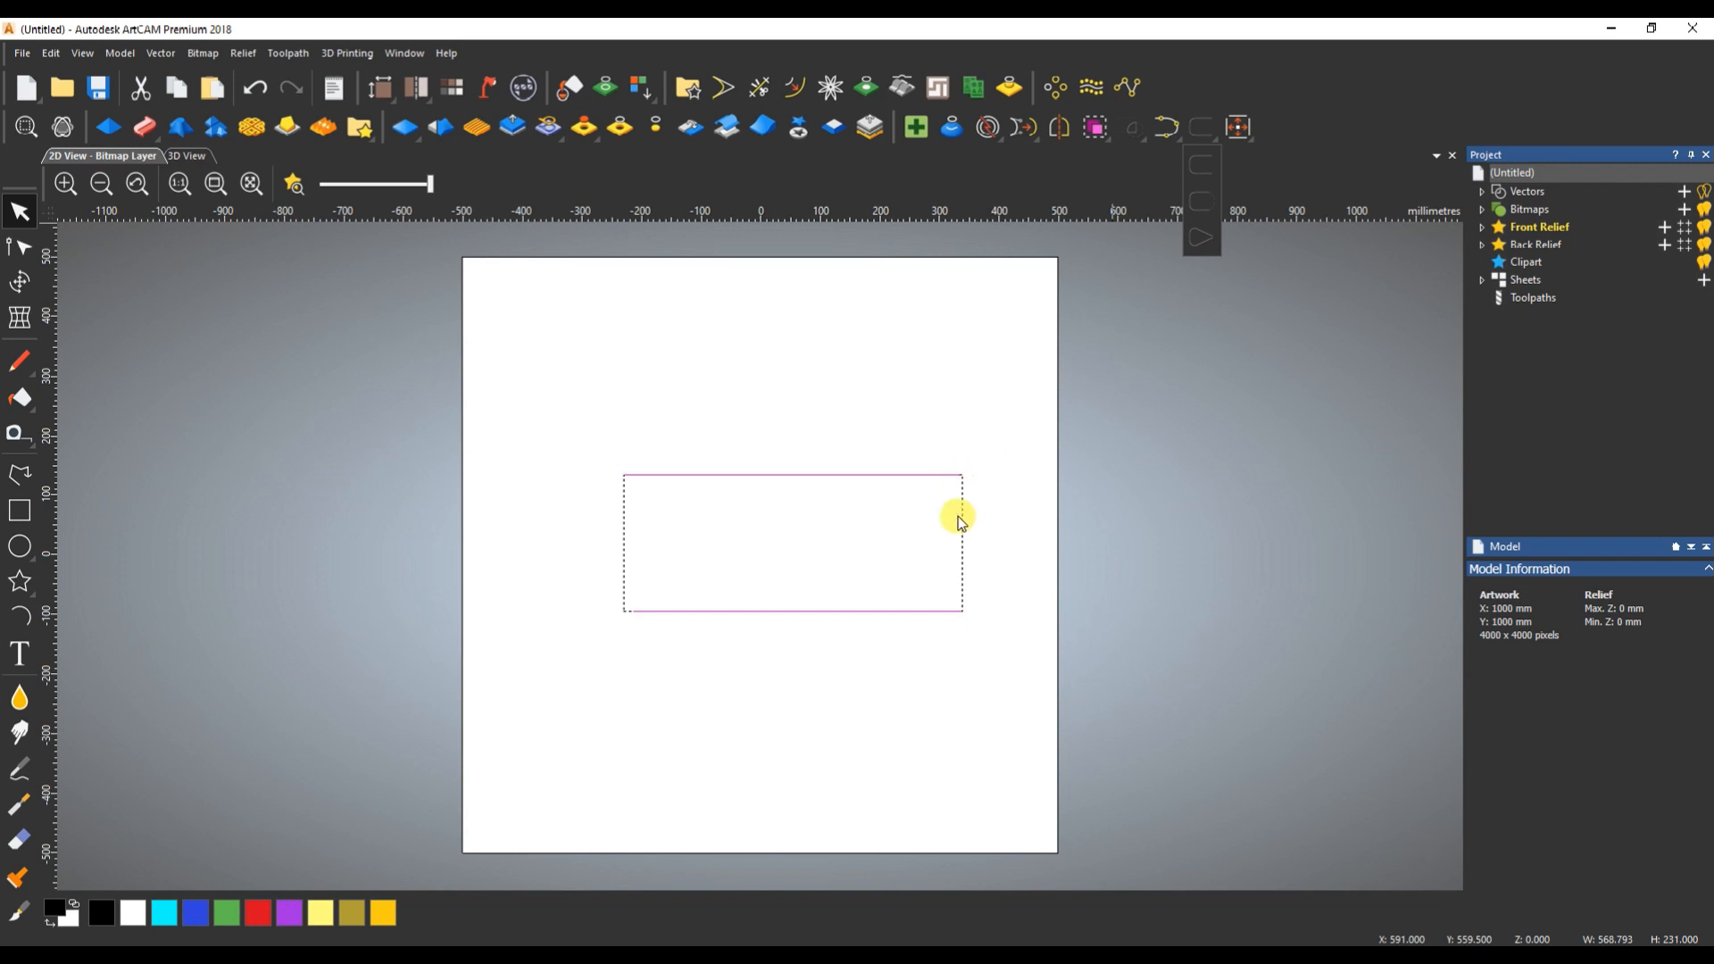
left_click(1165, 153)
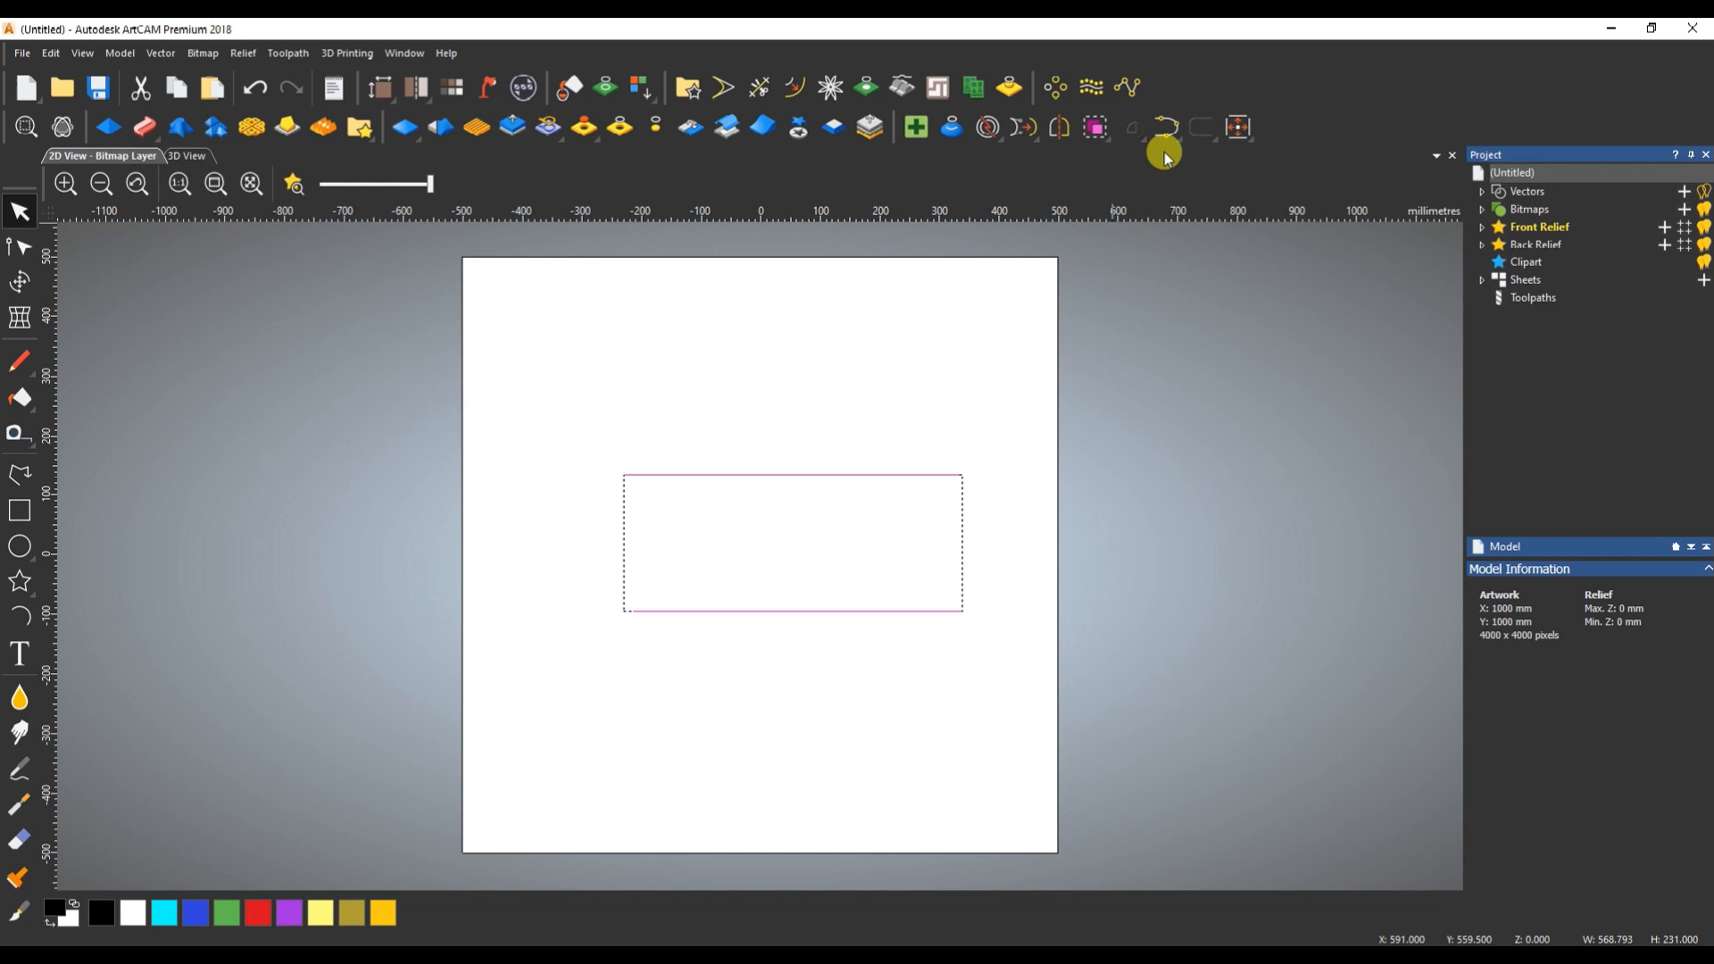
left_click(1167, 133)
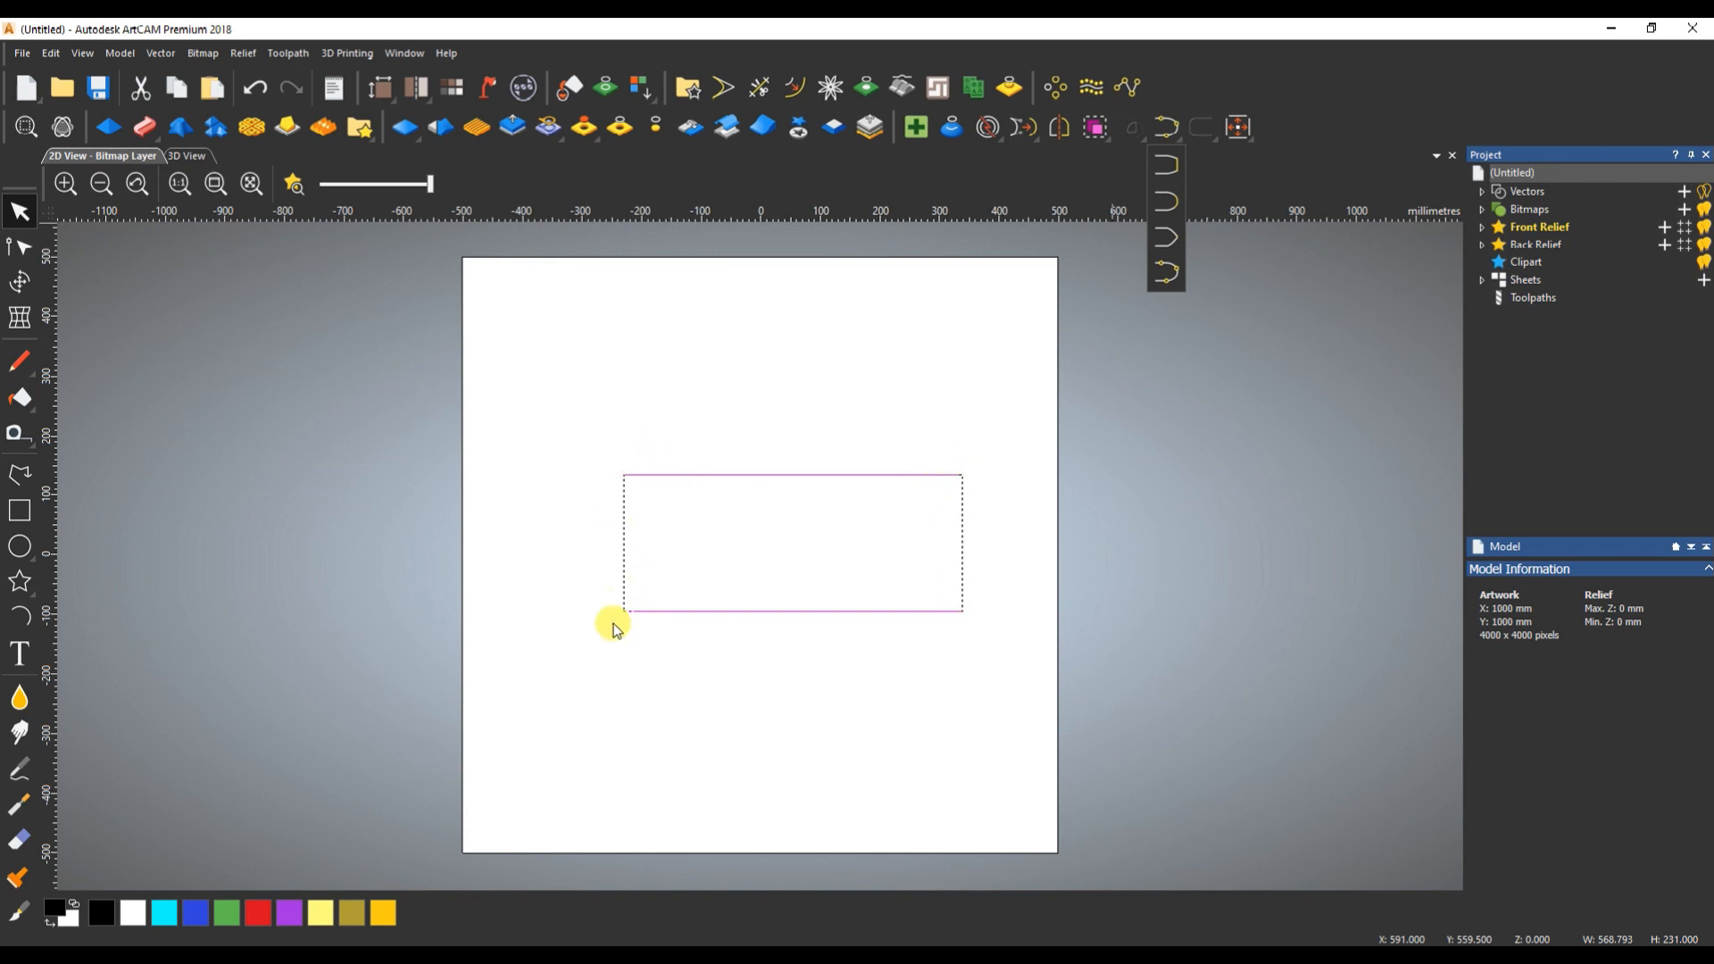
left_click(1164, 166)
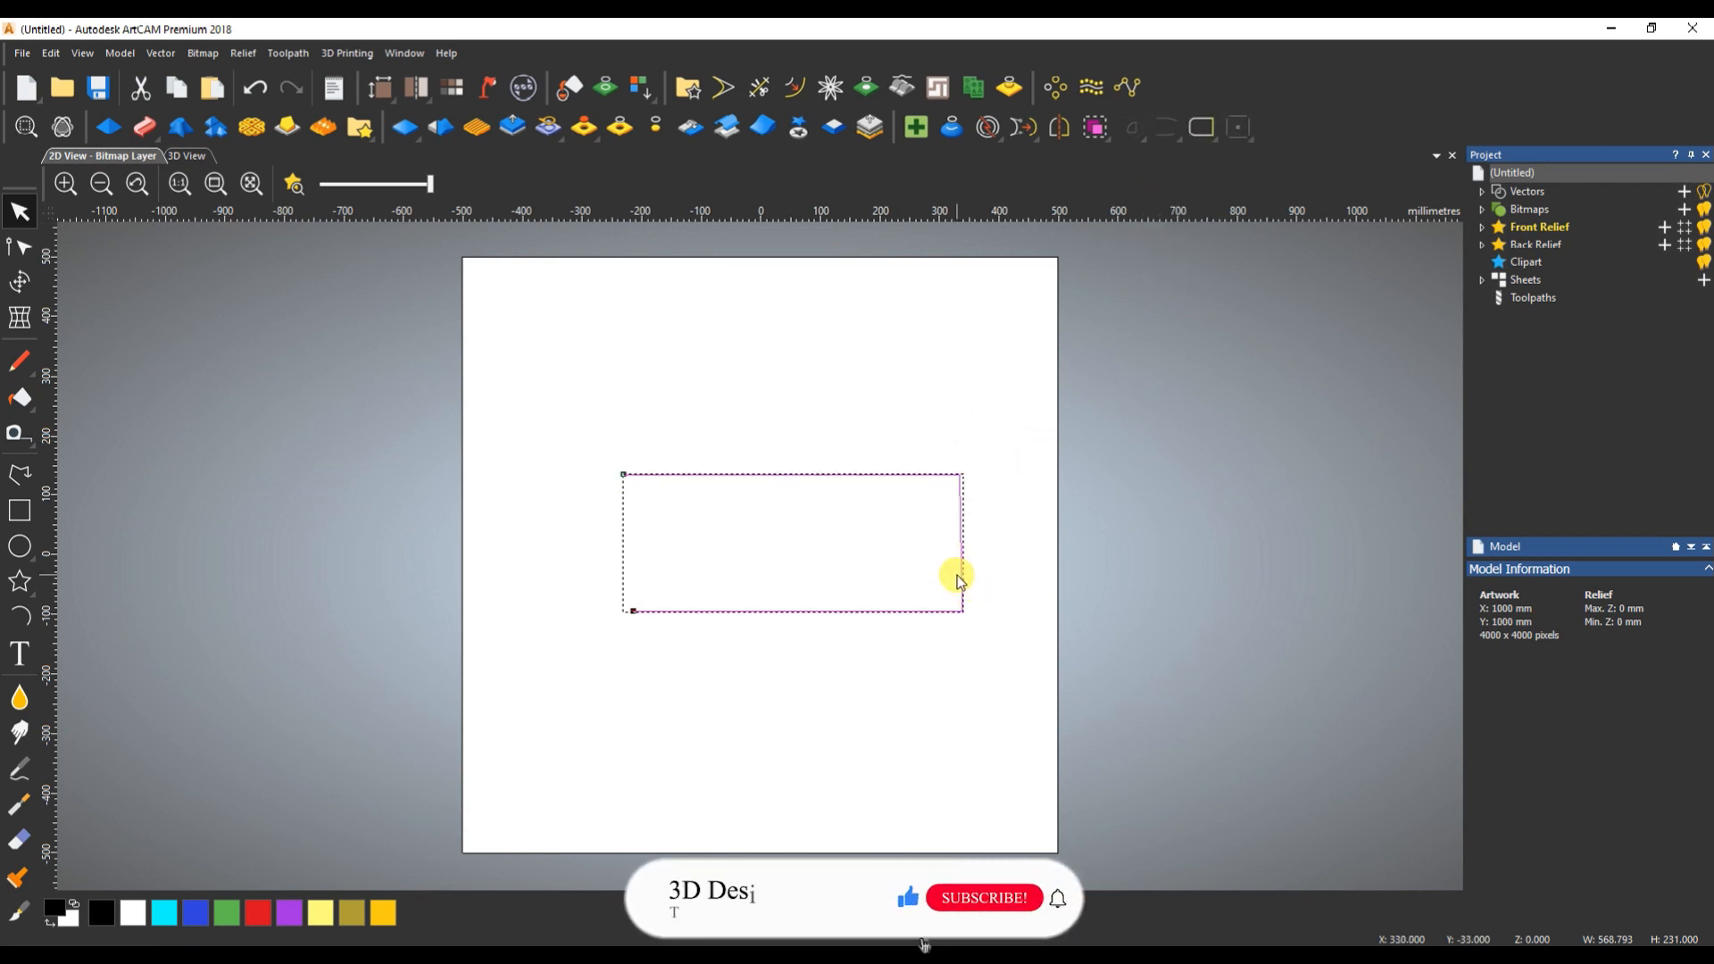
left_click(949, 539)
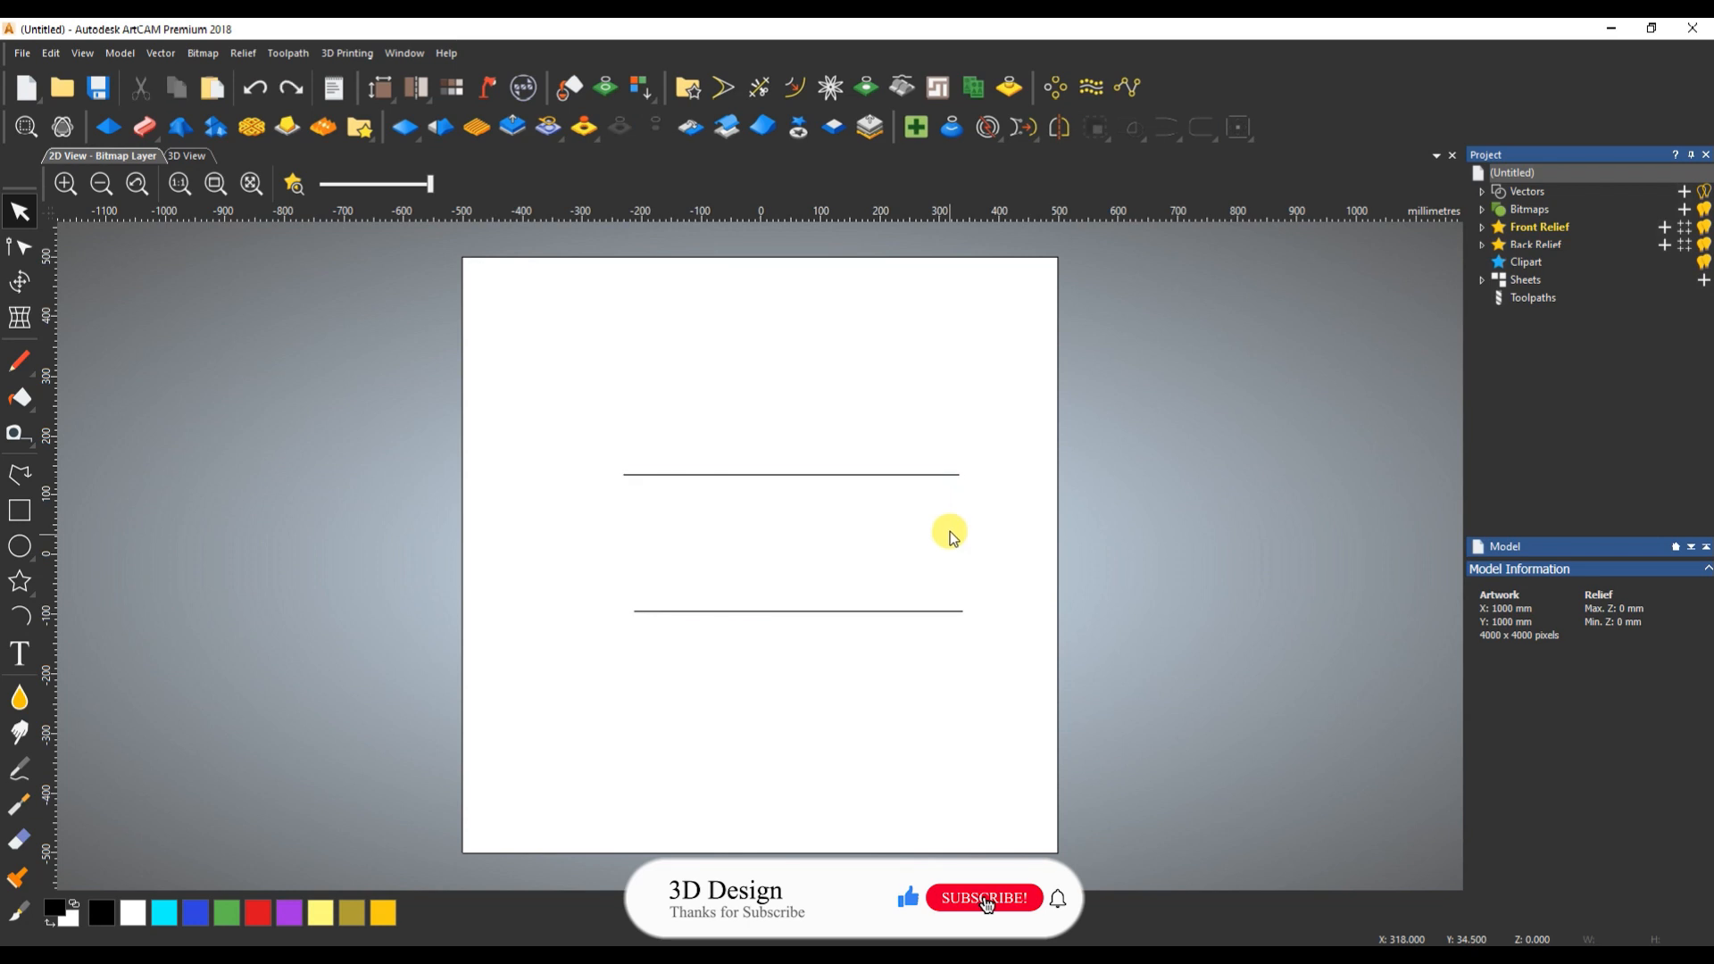
- Join the upper and lower lines with a smooth curve between their right-hand ends
left_click(1170, 129)
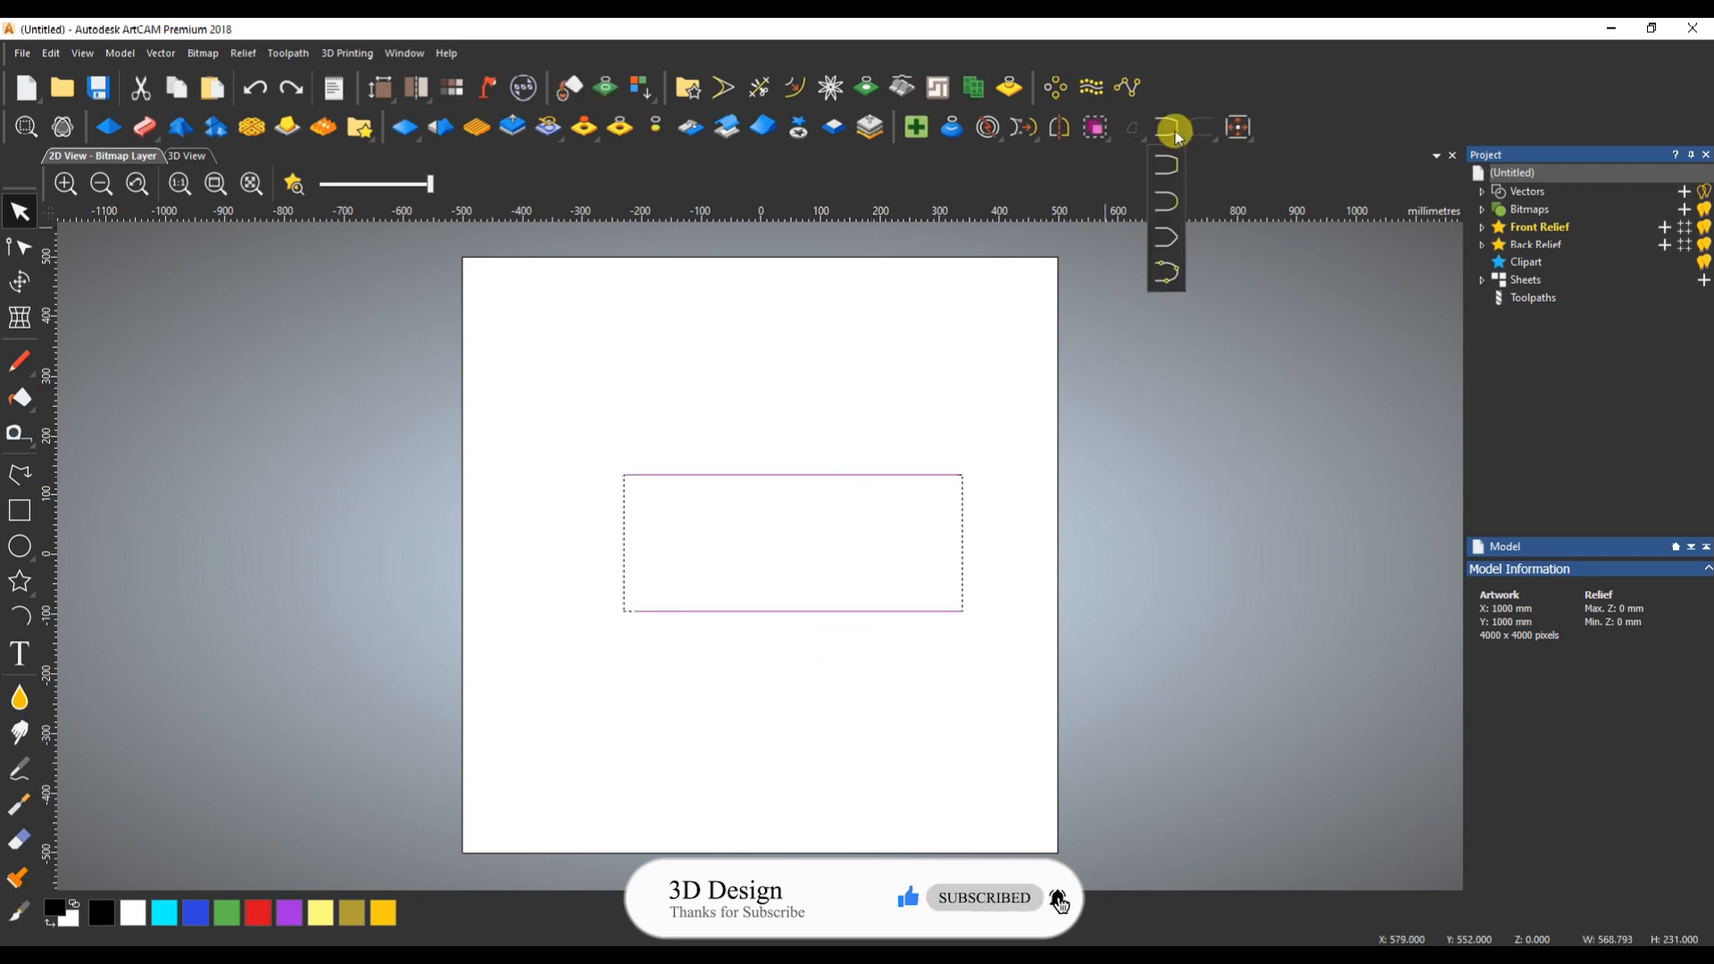
left_click(1161, 211)
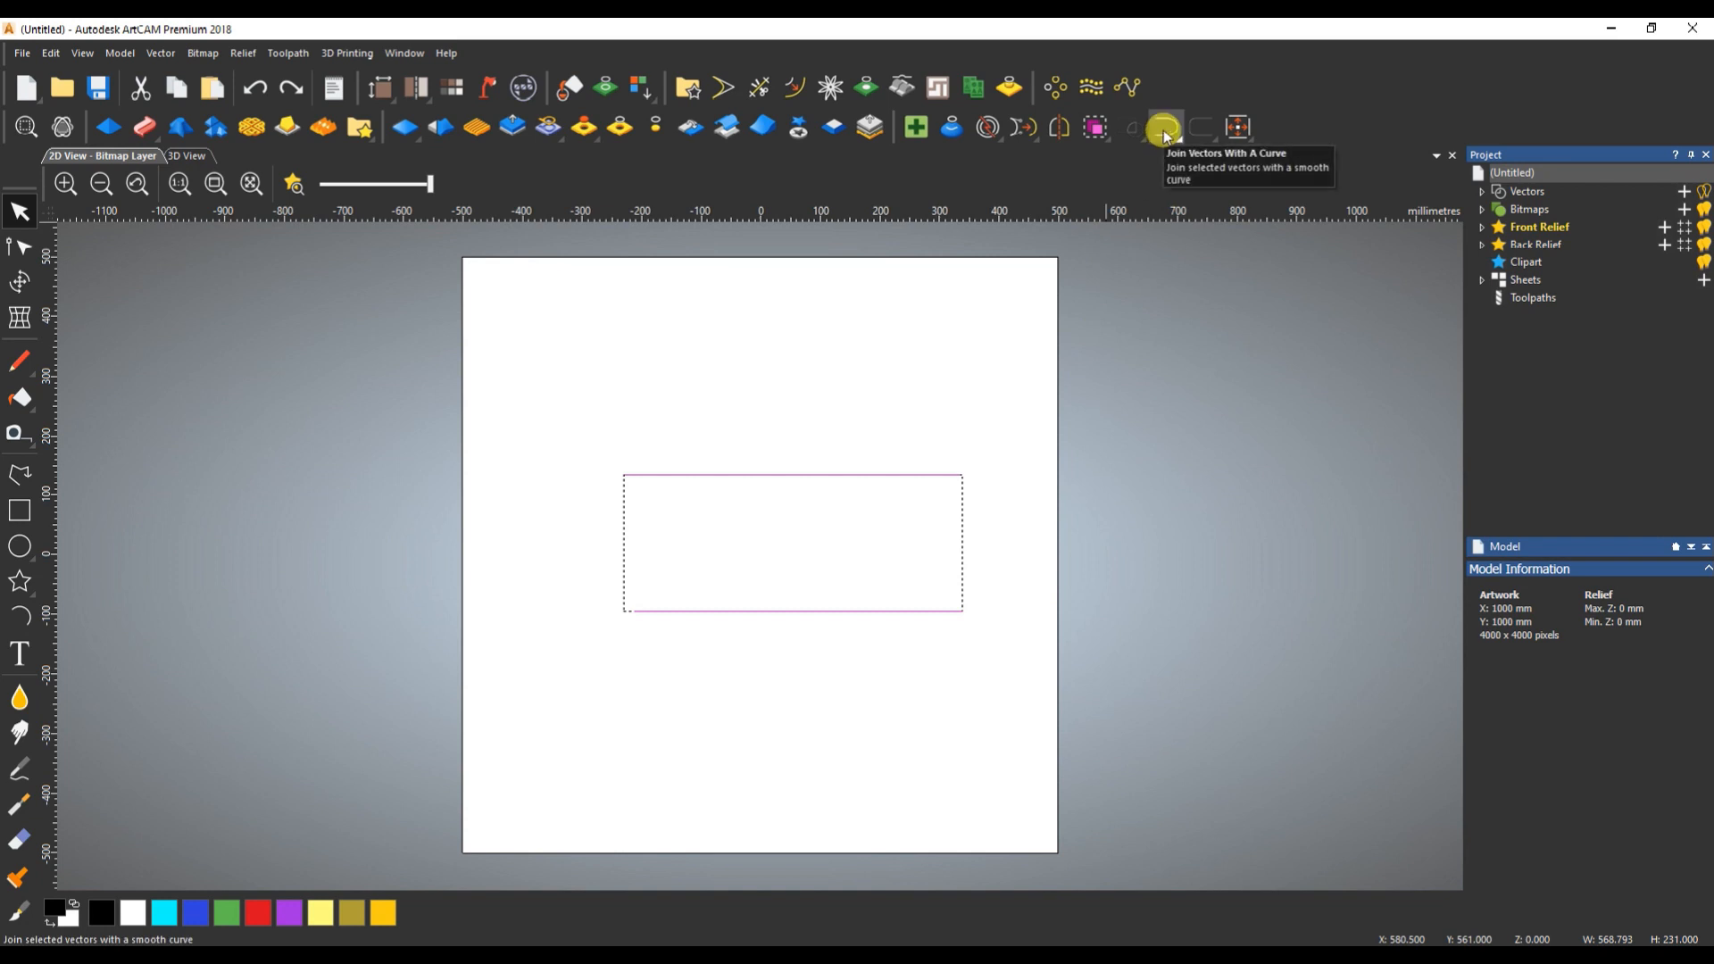
left_click(1165, 132)
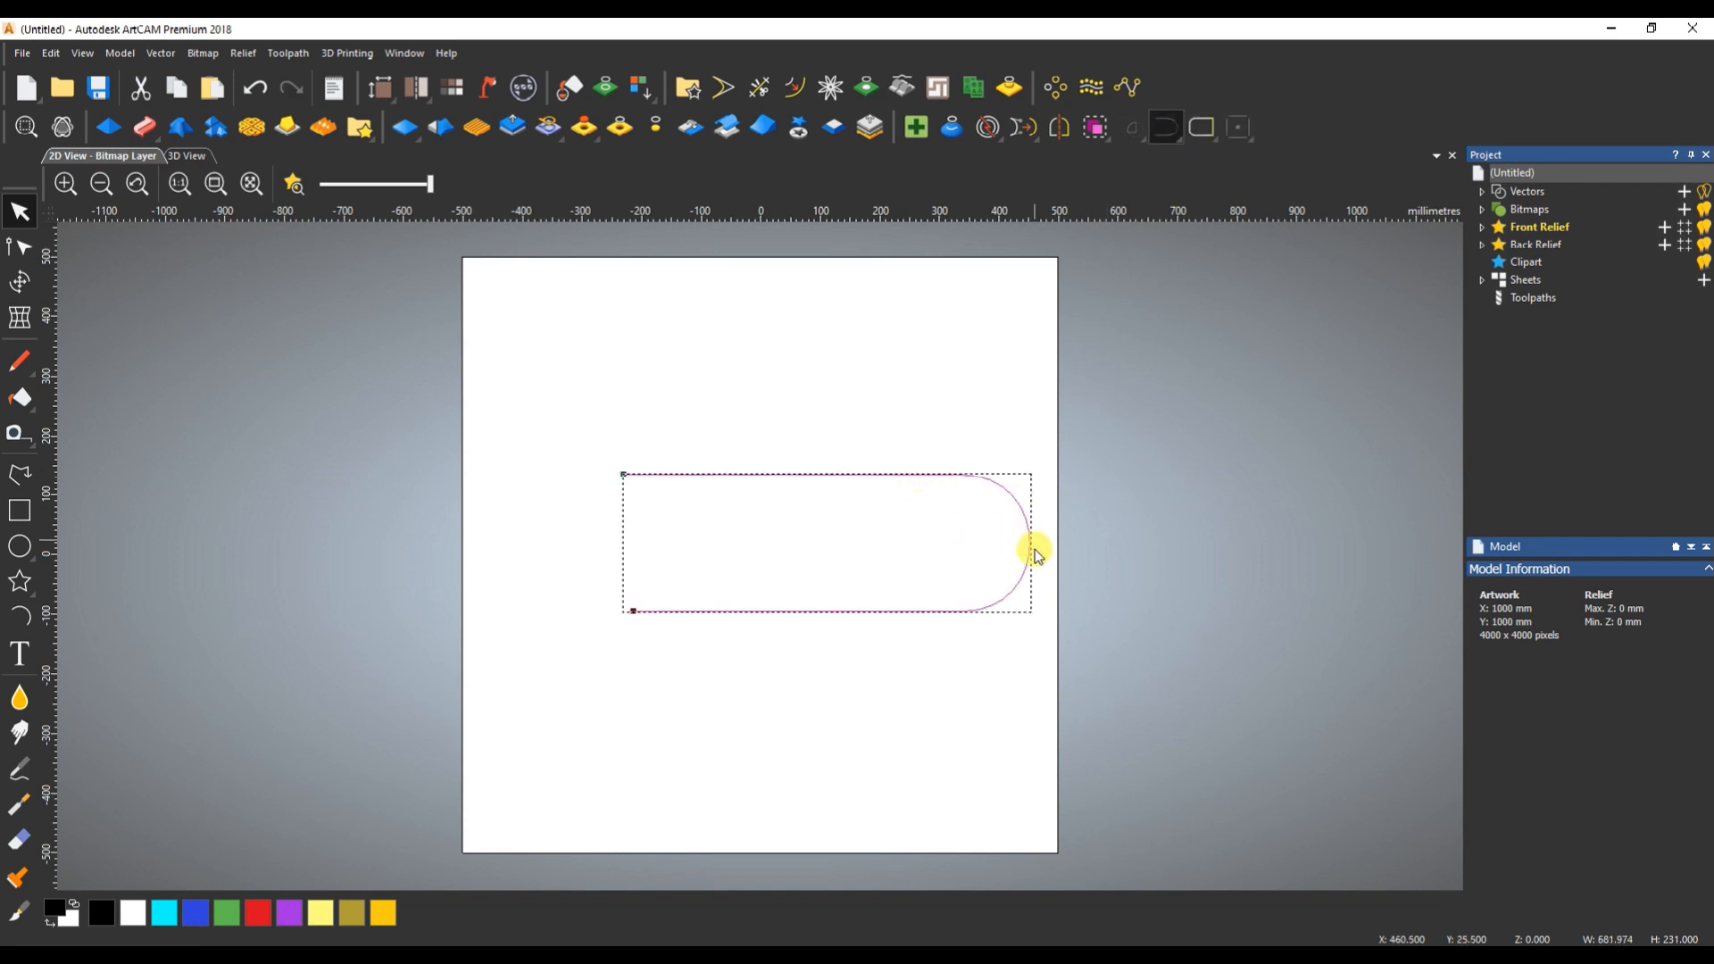
- Reselect both lines, join their right-hand ends at a common midpoint, and undo the join
key("ctrl+a")
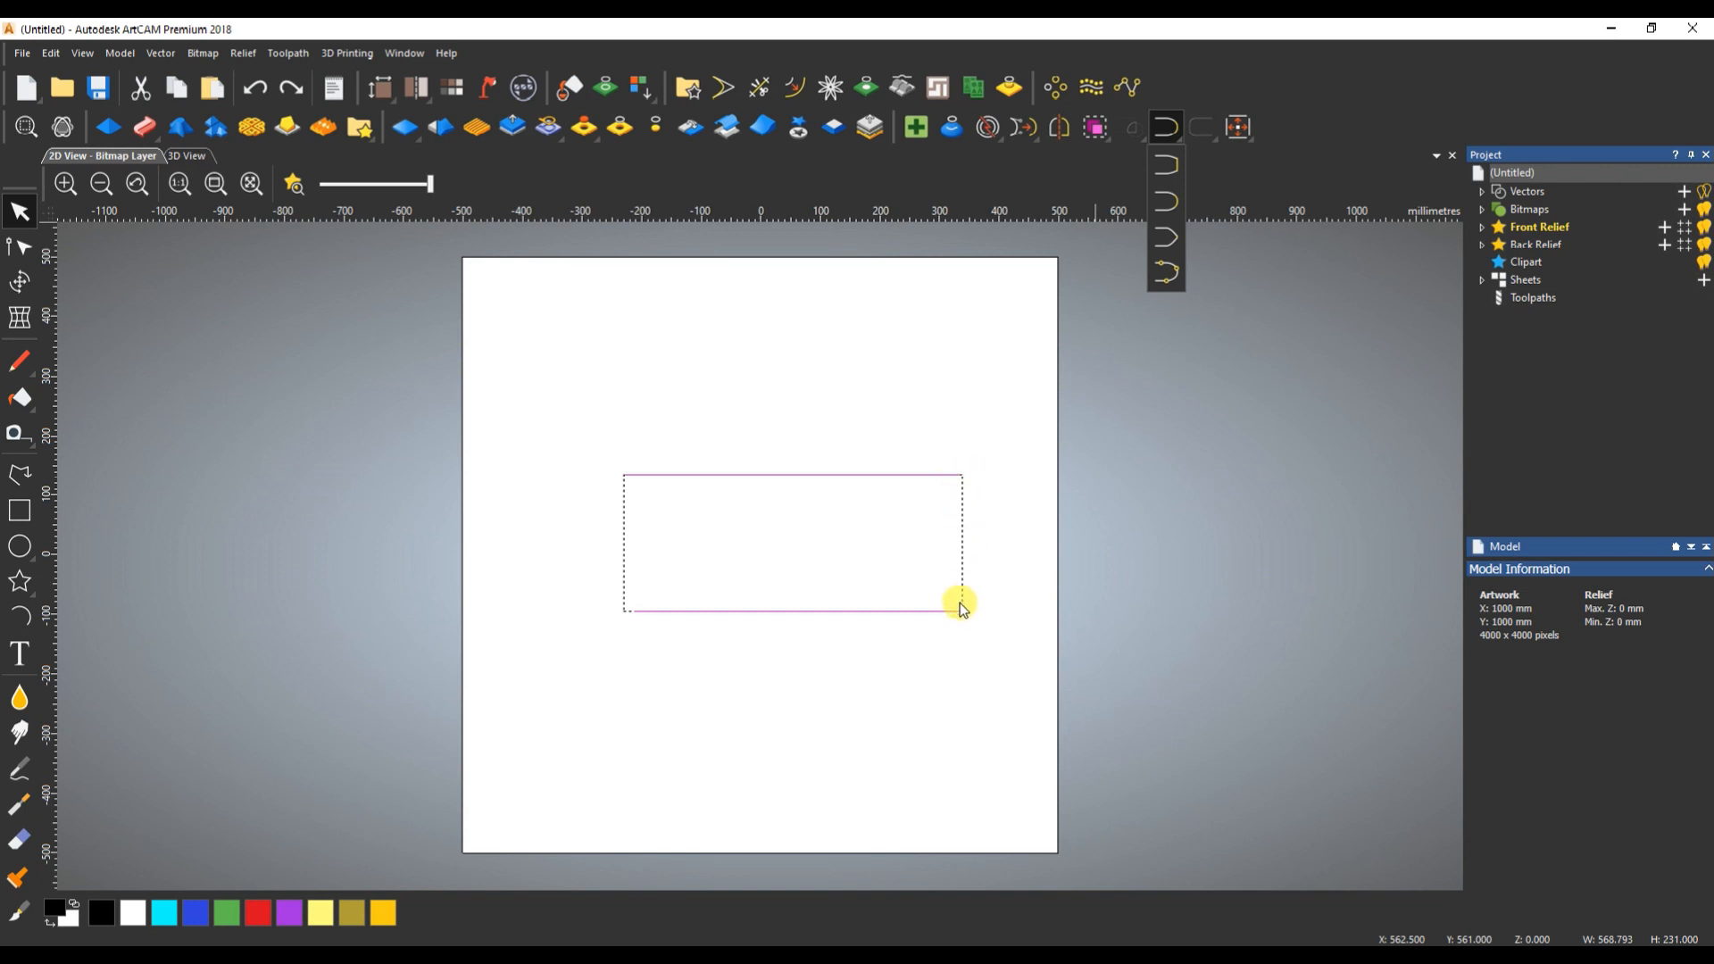
left_click(1168, 238)
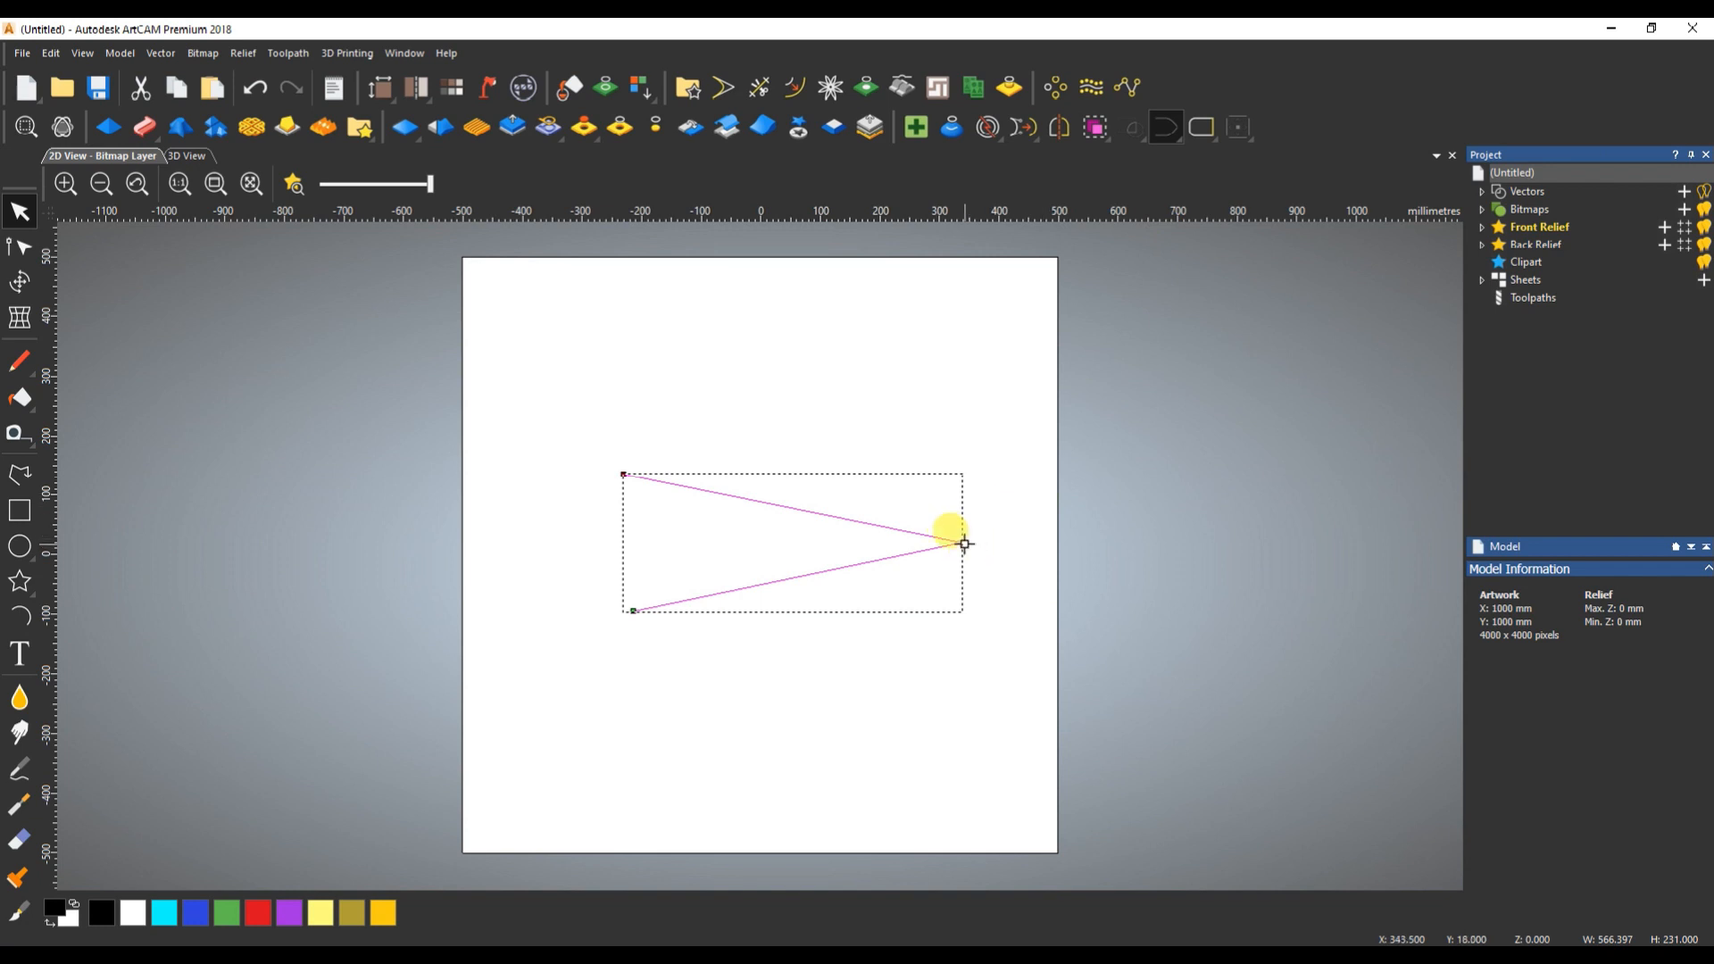
key("ctrl+z")
- Open the Join Vectors with Coincident Nodes settings and select the upper and lower lines together
left_click_drag(899, 428, 814, 652)
left_click(1164, 134)
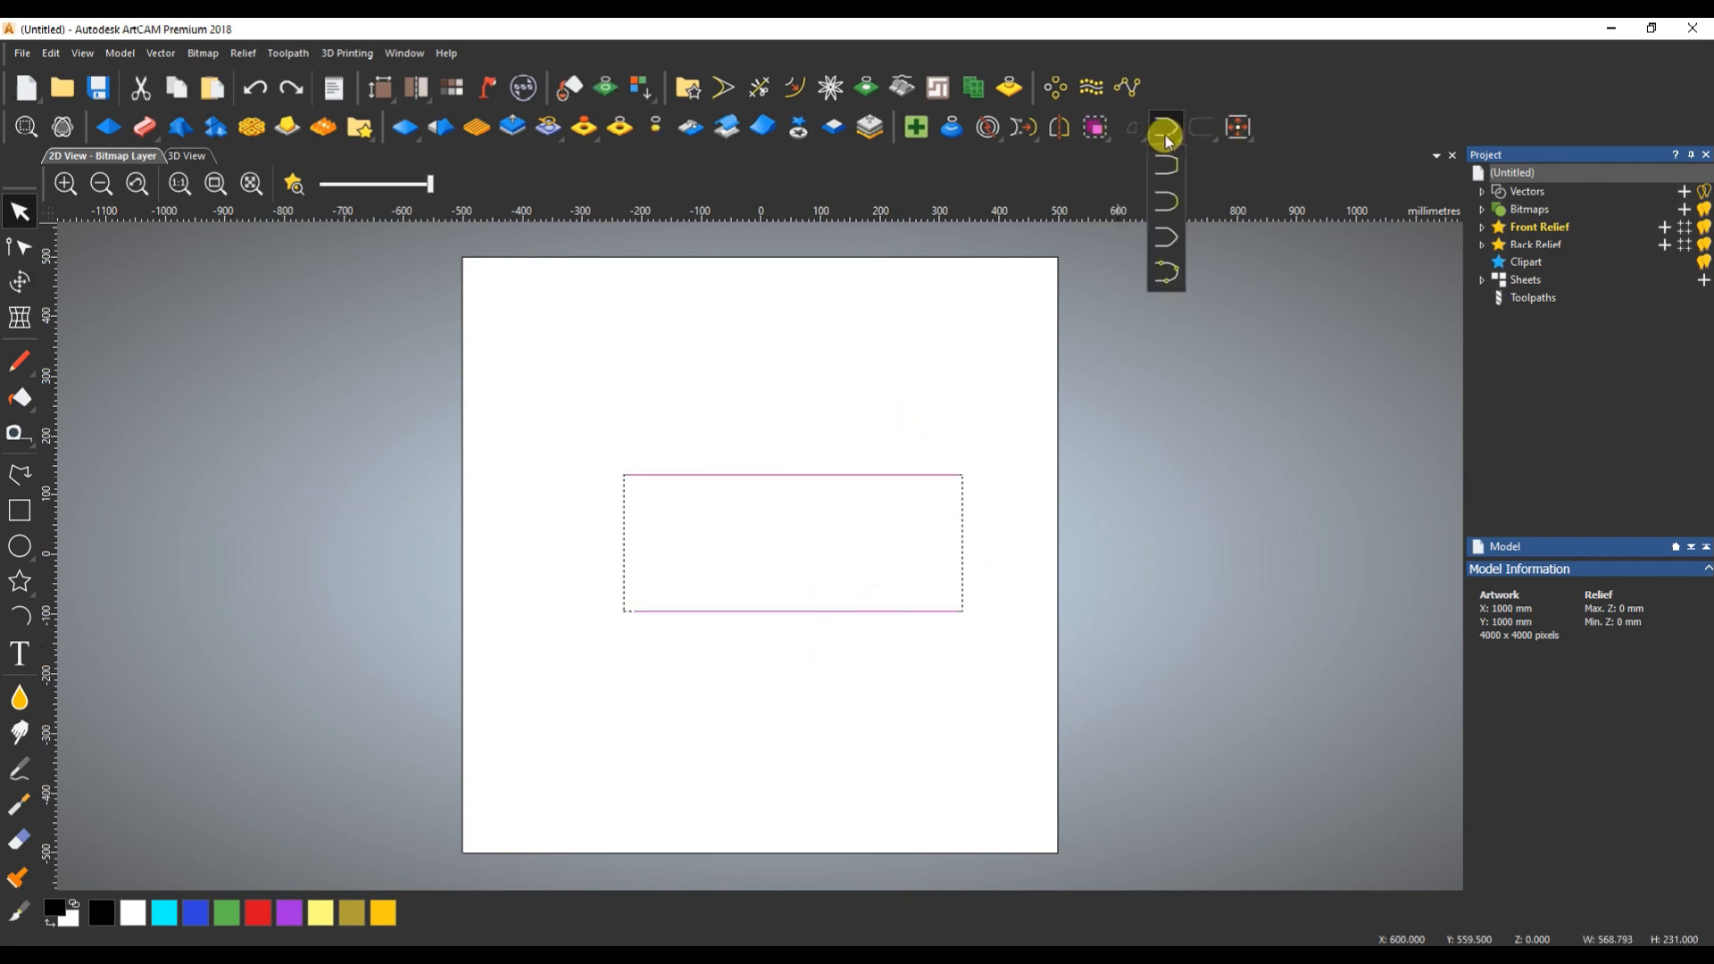
left_click(1167, 266)
left_click(931, 440)
left_click_drag(903, 404, 766, 713)
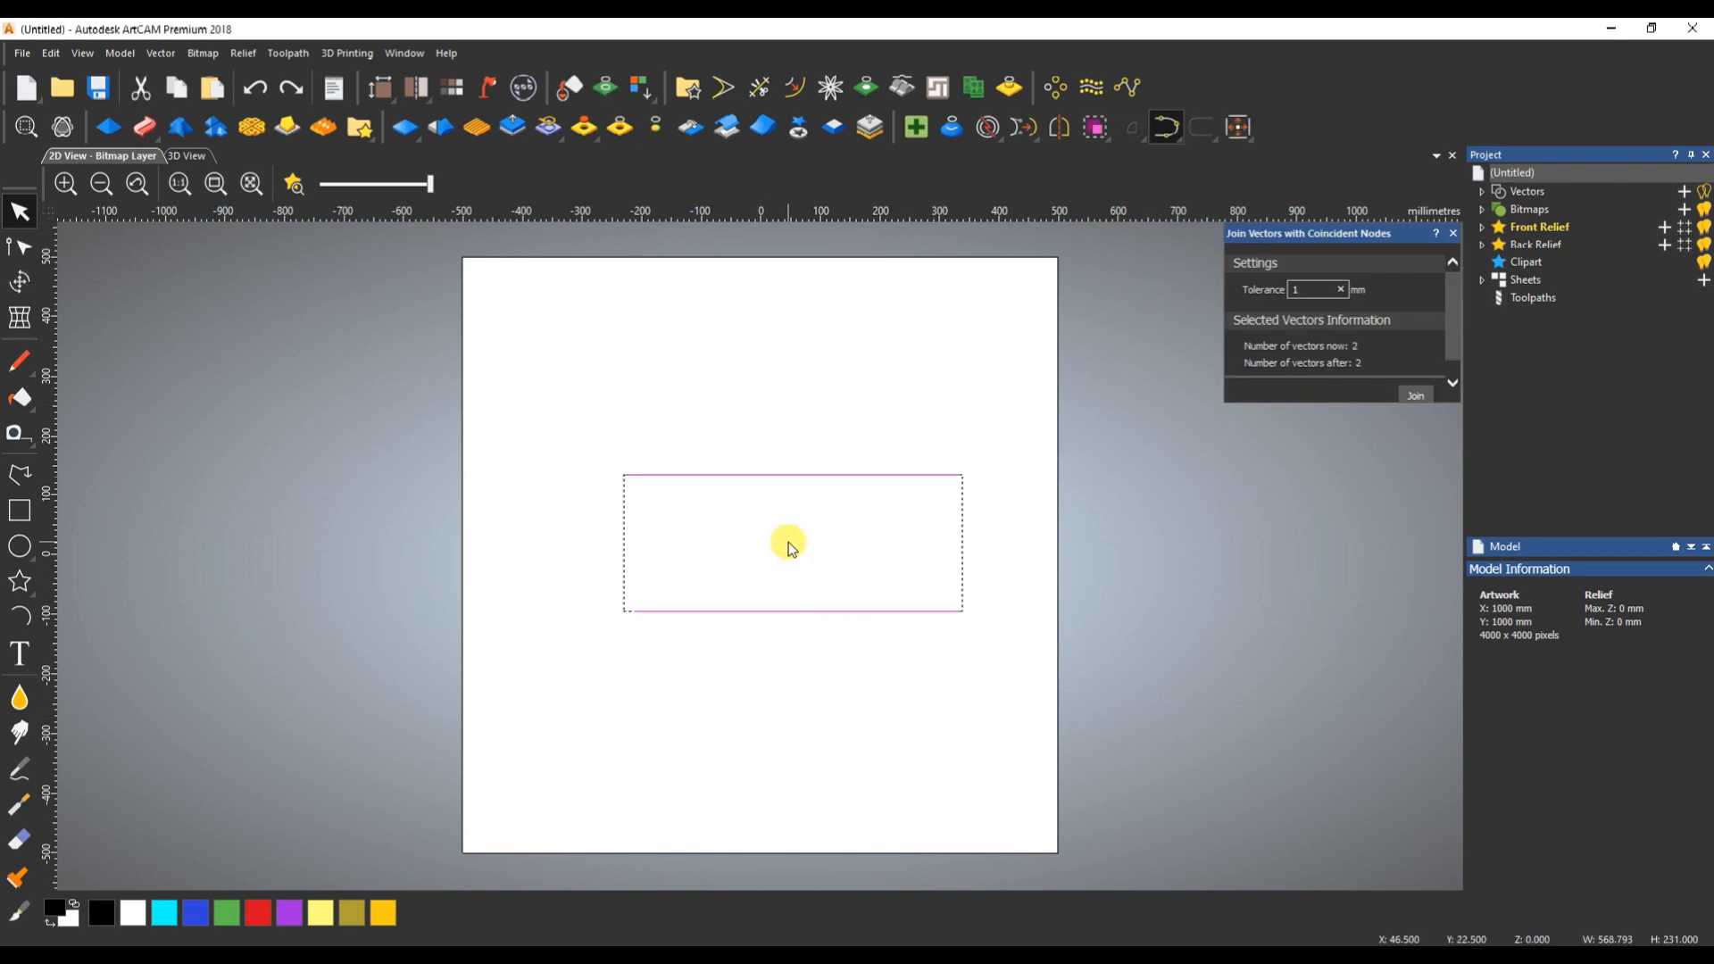
- Delete both lines and draw a short horizontal polyline about 55.5 mm long in the upper left of the page
key("Delete")
left_click(18, 474)
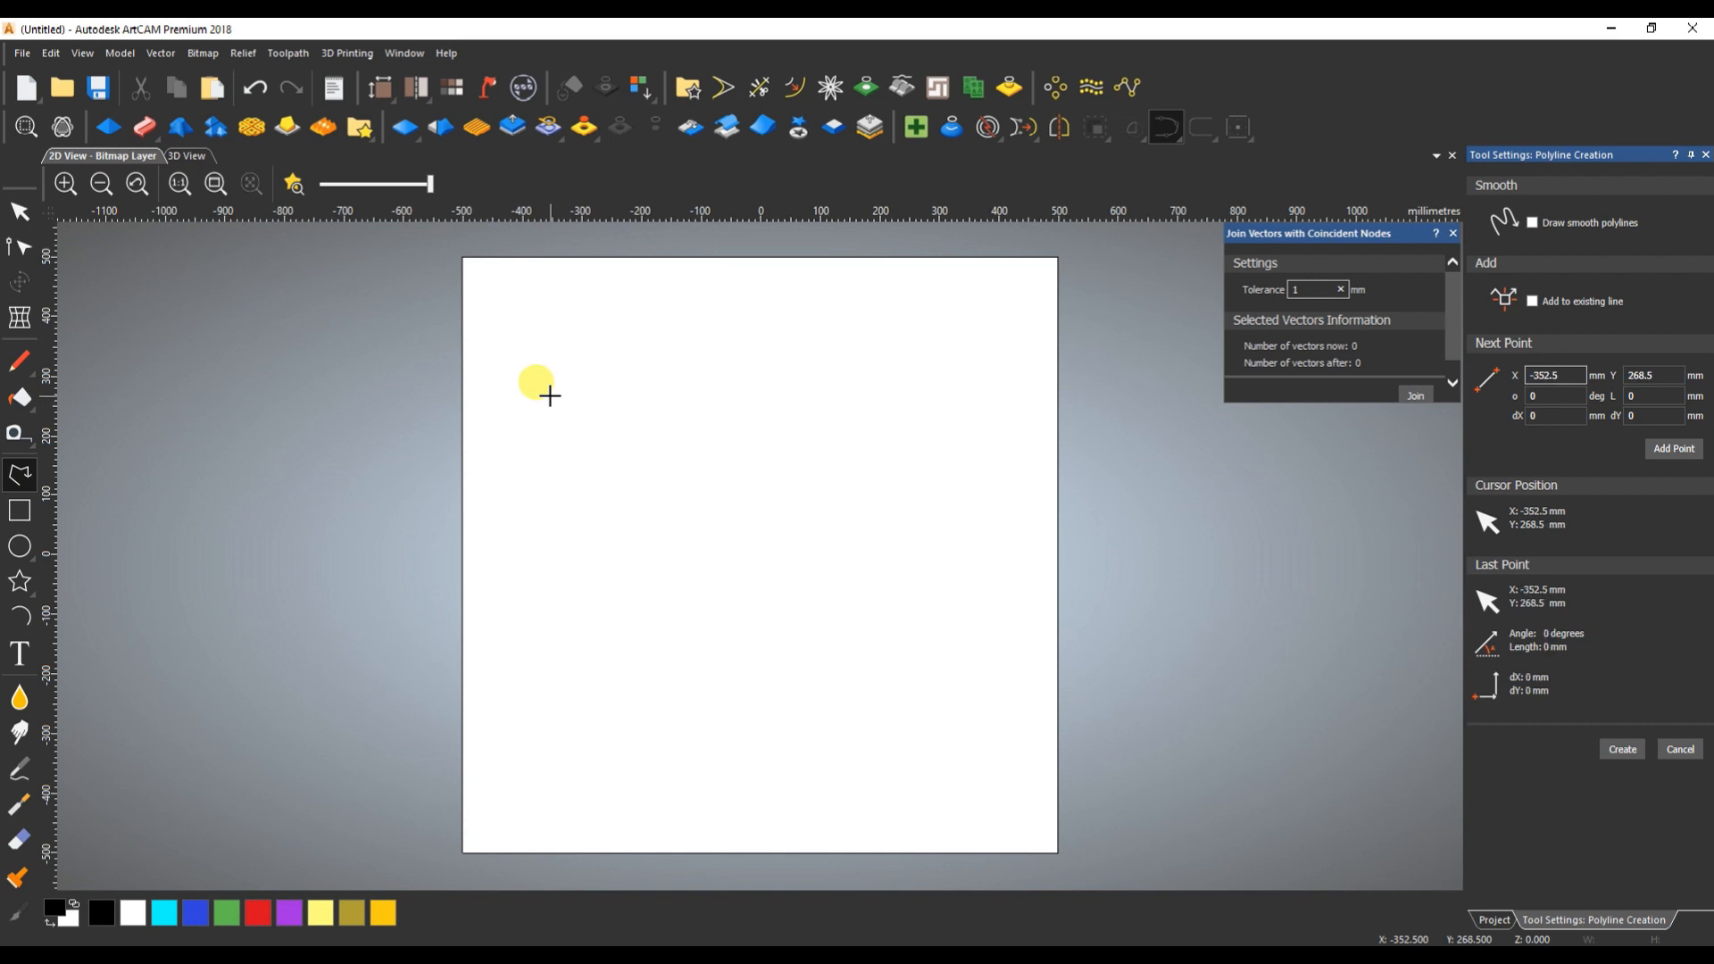
left_click(584, 396)
right_click(584, 397)
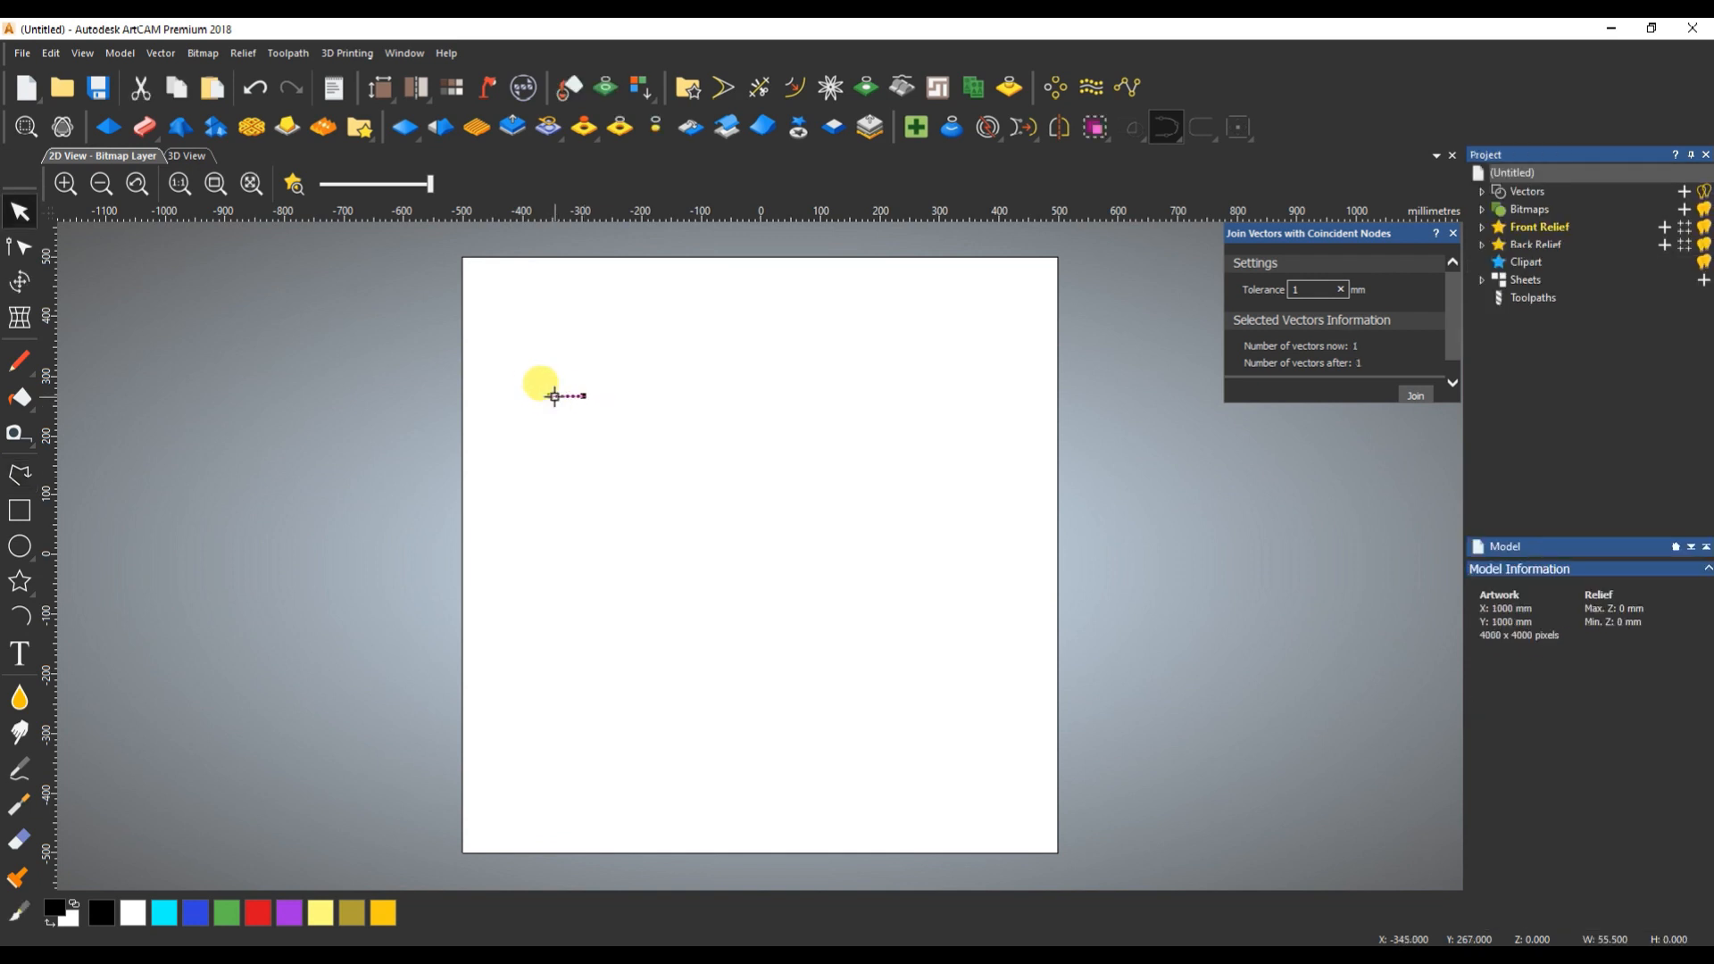
- Copy the short line repeatedly to its right to form a row of end-to-end segments, with small gaps before the last two
scroll(555, 396, "up", 3)
left_click_drag(516, 361, 911, 358)
left_click(737, 358)
left_click_drag(714, 358, 616, 360)
left_click_drag(931, 362, 1011, 359)
scroll(1018, 428, "down", 1)
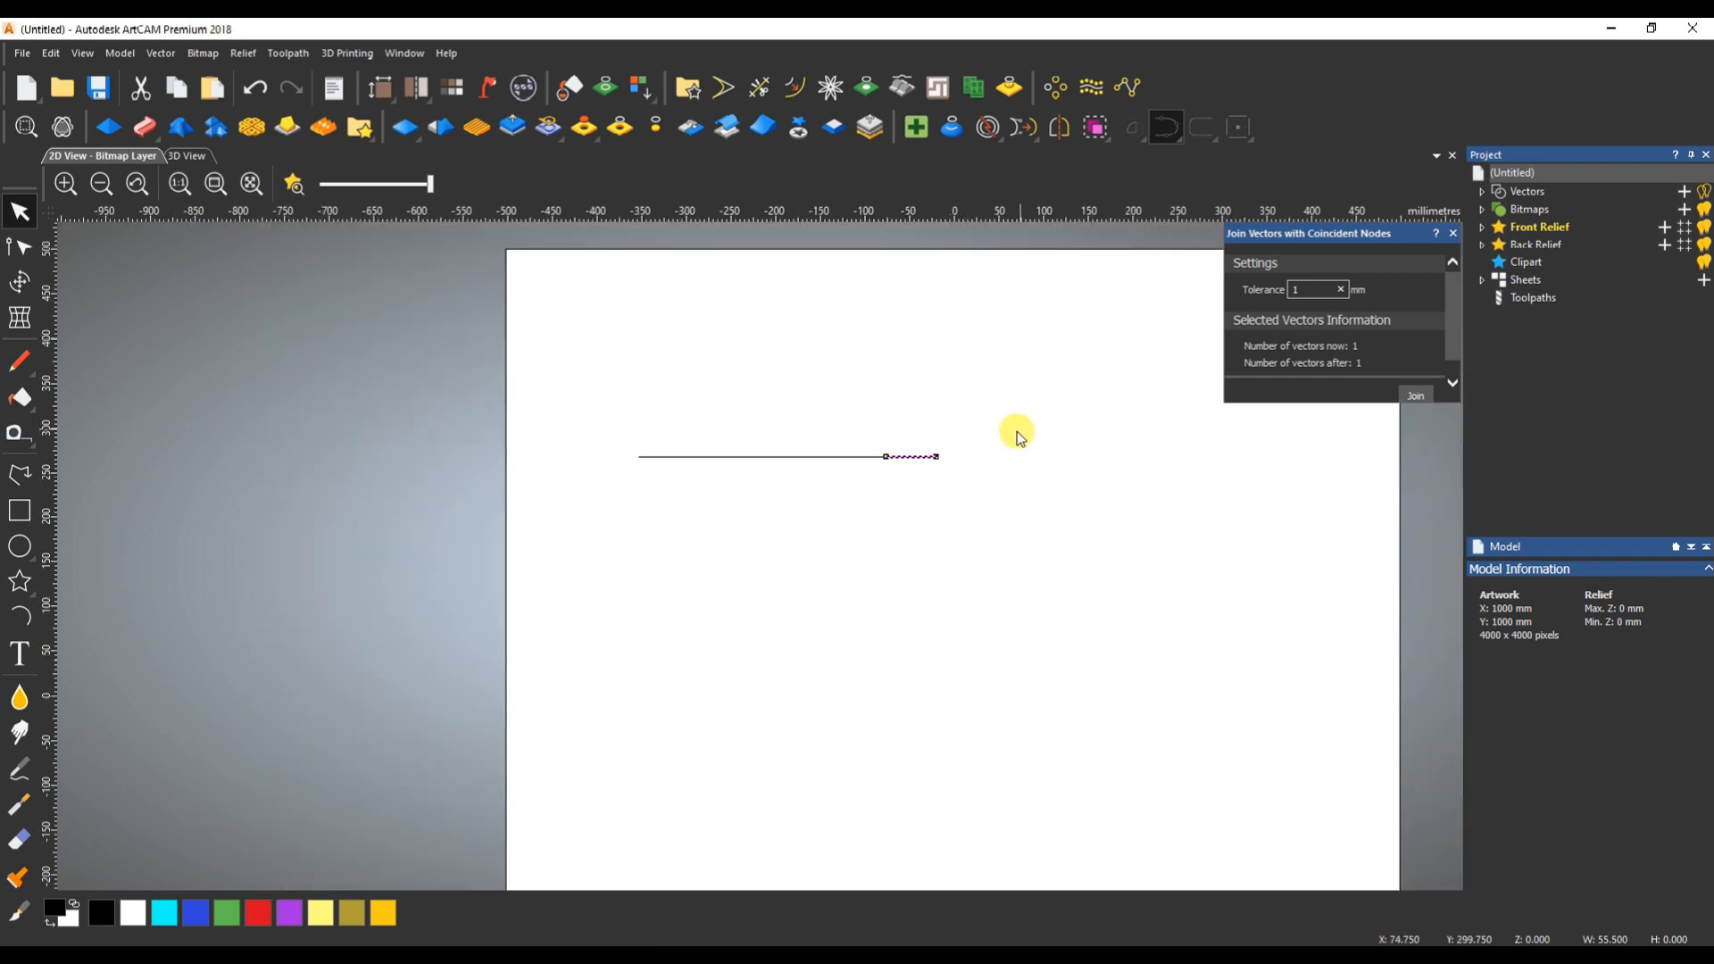
scroll(991, 447, "up", 1)
left_click_drag(778, 465, 1096, 466)
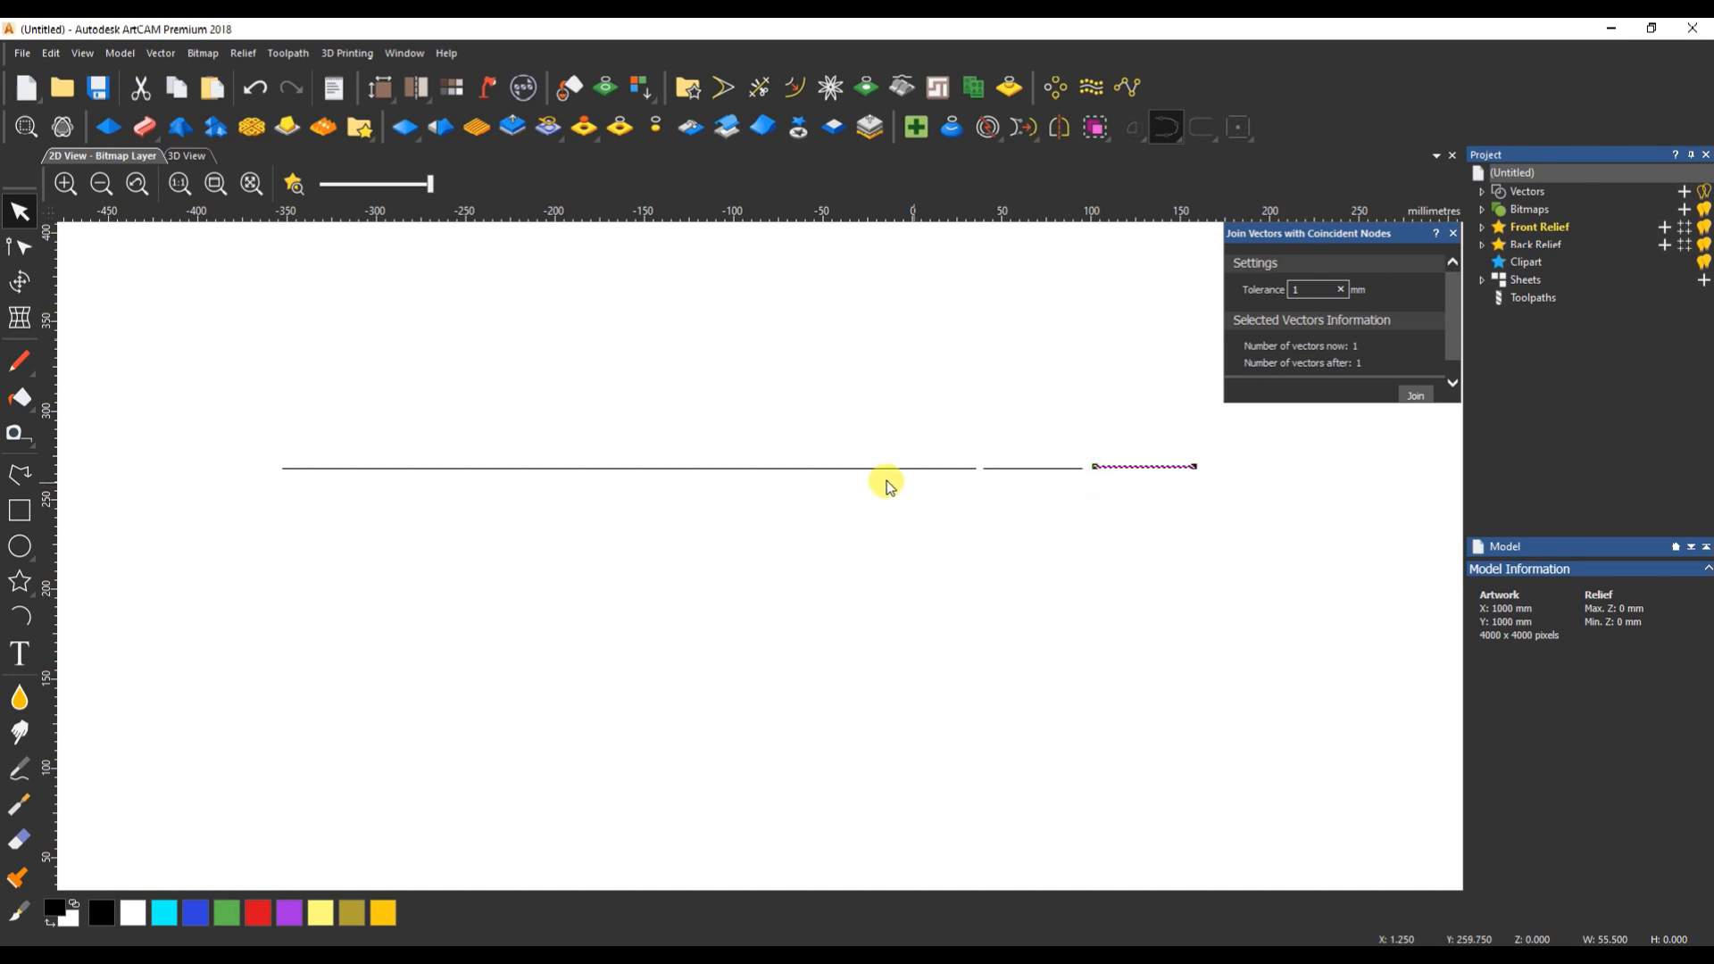
- Shift the right-hand segments of the row together about 20 mm to the right to open a gap
left_click(668, 468)
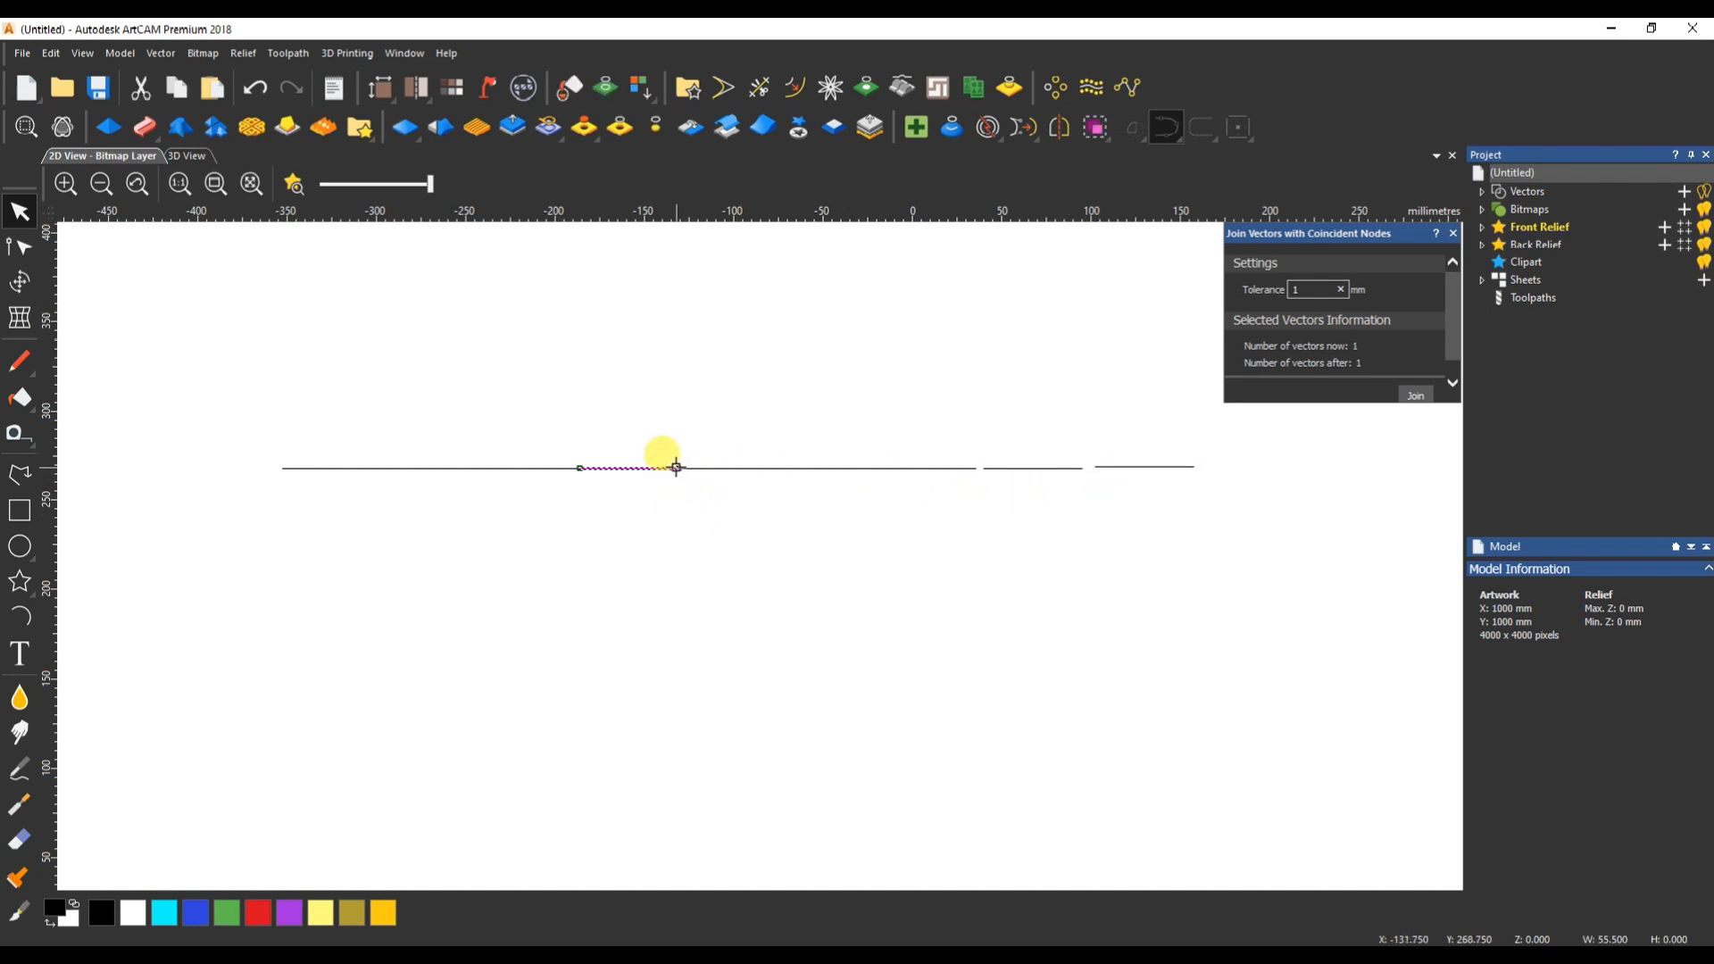
left_click(782, 469)
left_click(938, 466)
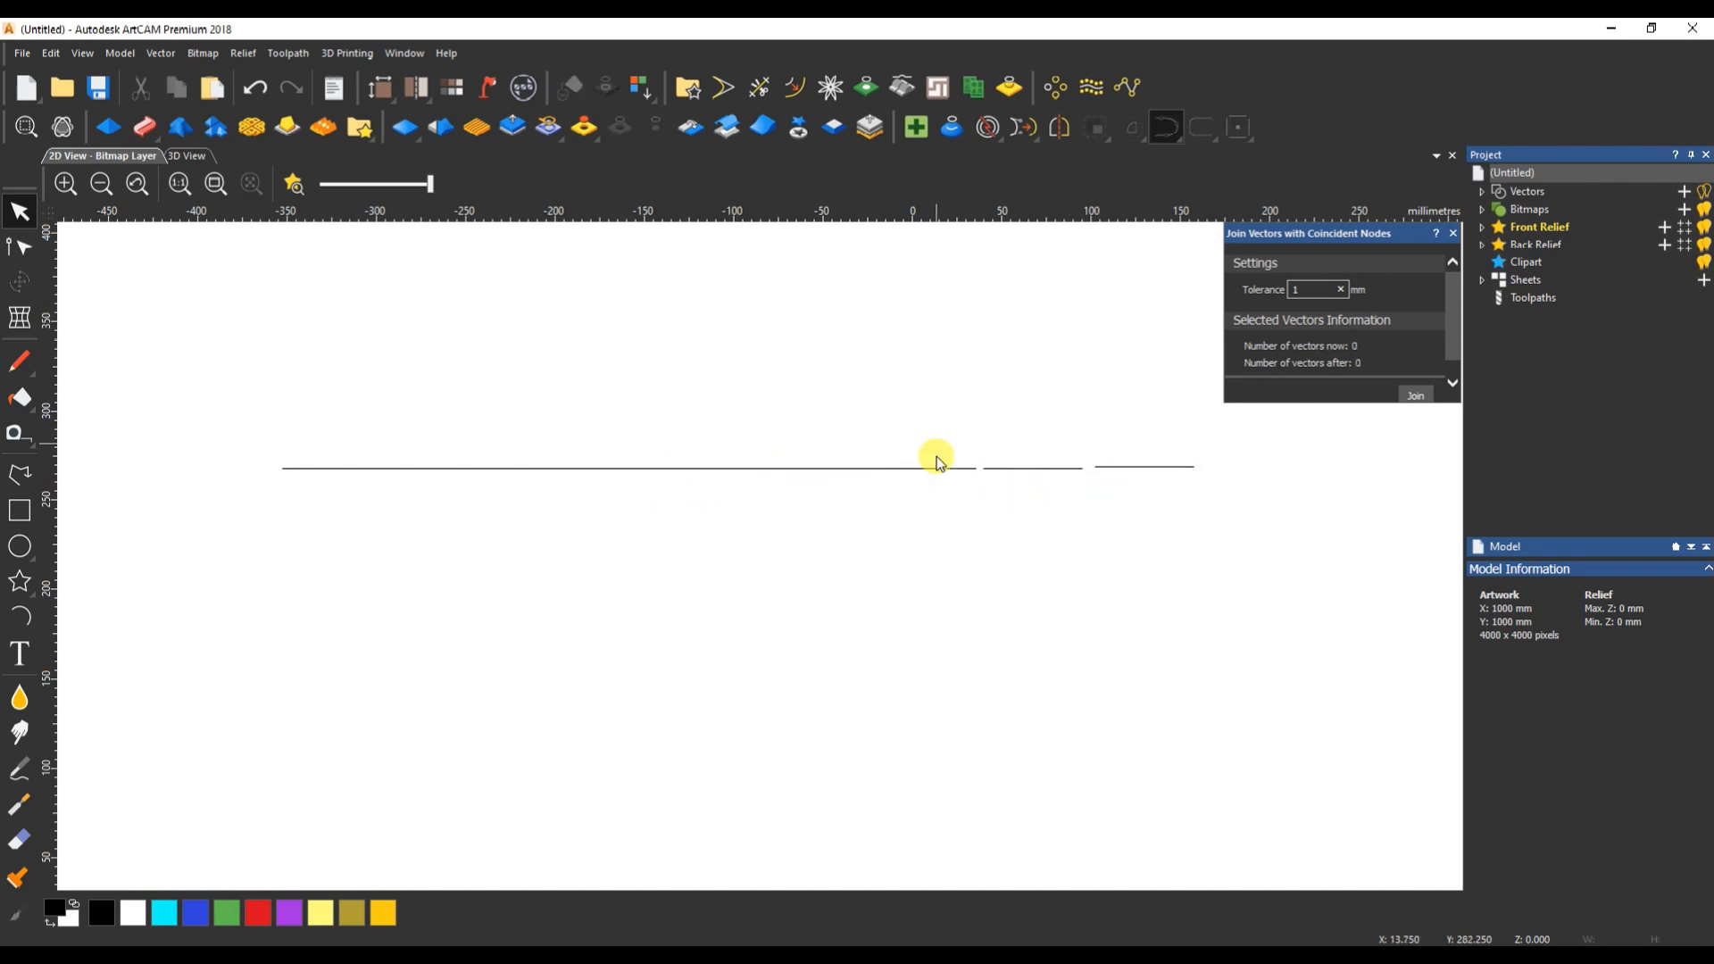
left_click(1055, 467)
left_click(1145, 466, "shift")
key("Right")
left_click_drag(942, 442, 837, 496)
key("Right")
key("Right")
- Move the segment just left of the gap about 10 mm to the right, separating it from its left neighbour
left_click(728, 469)
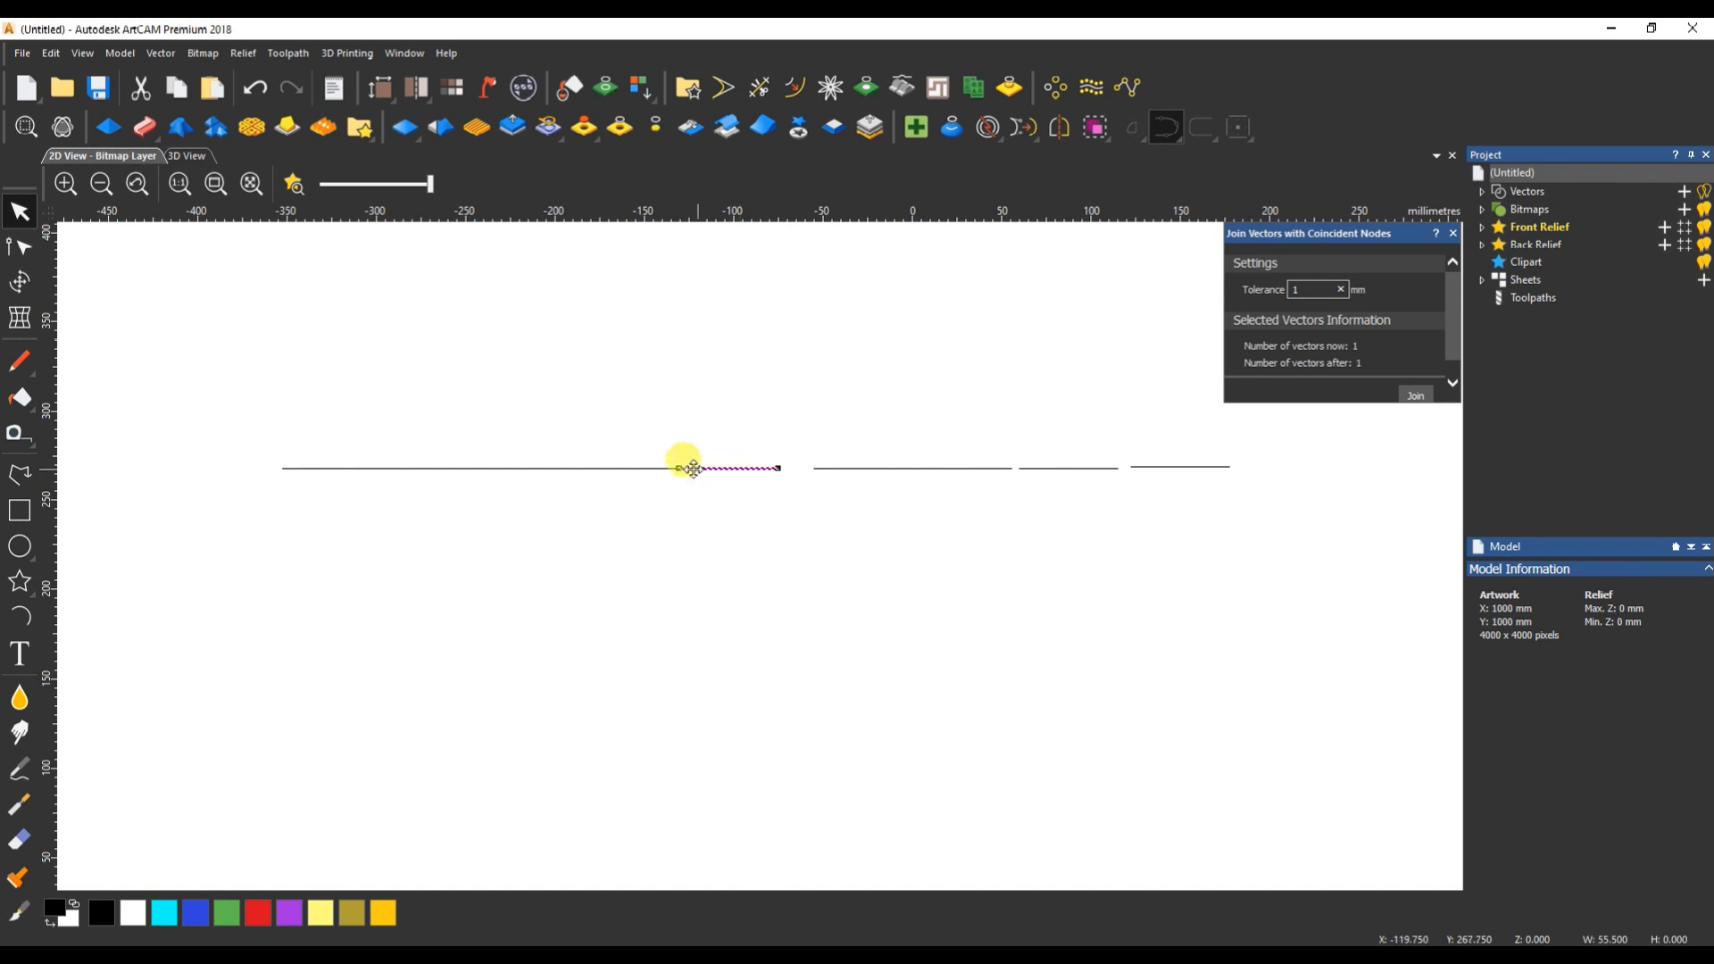
left_click_drag(681, 467, 603, 496)
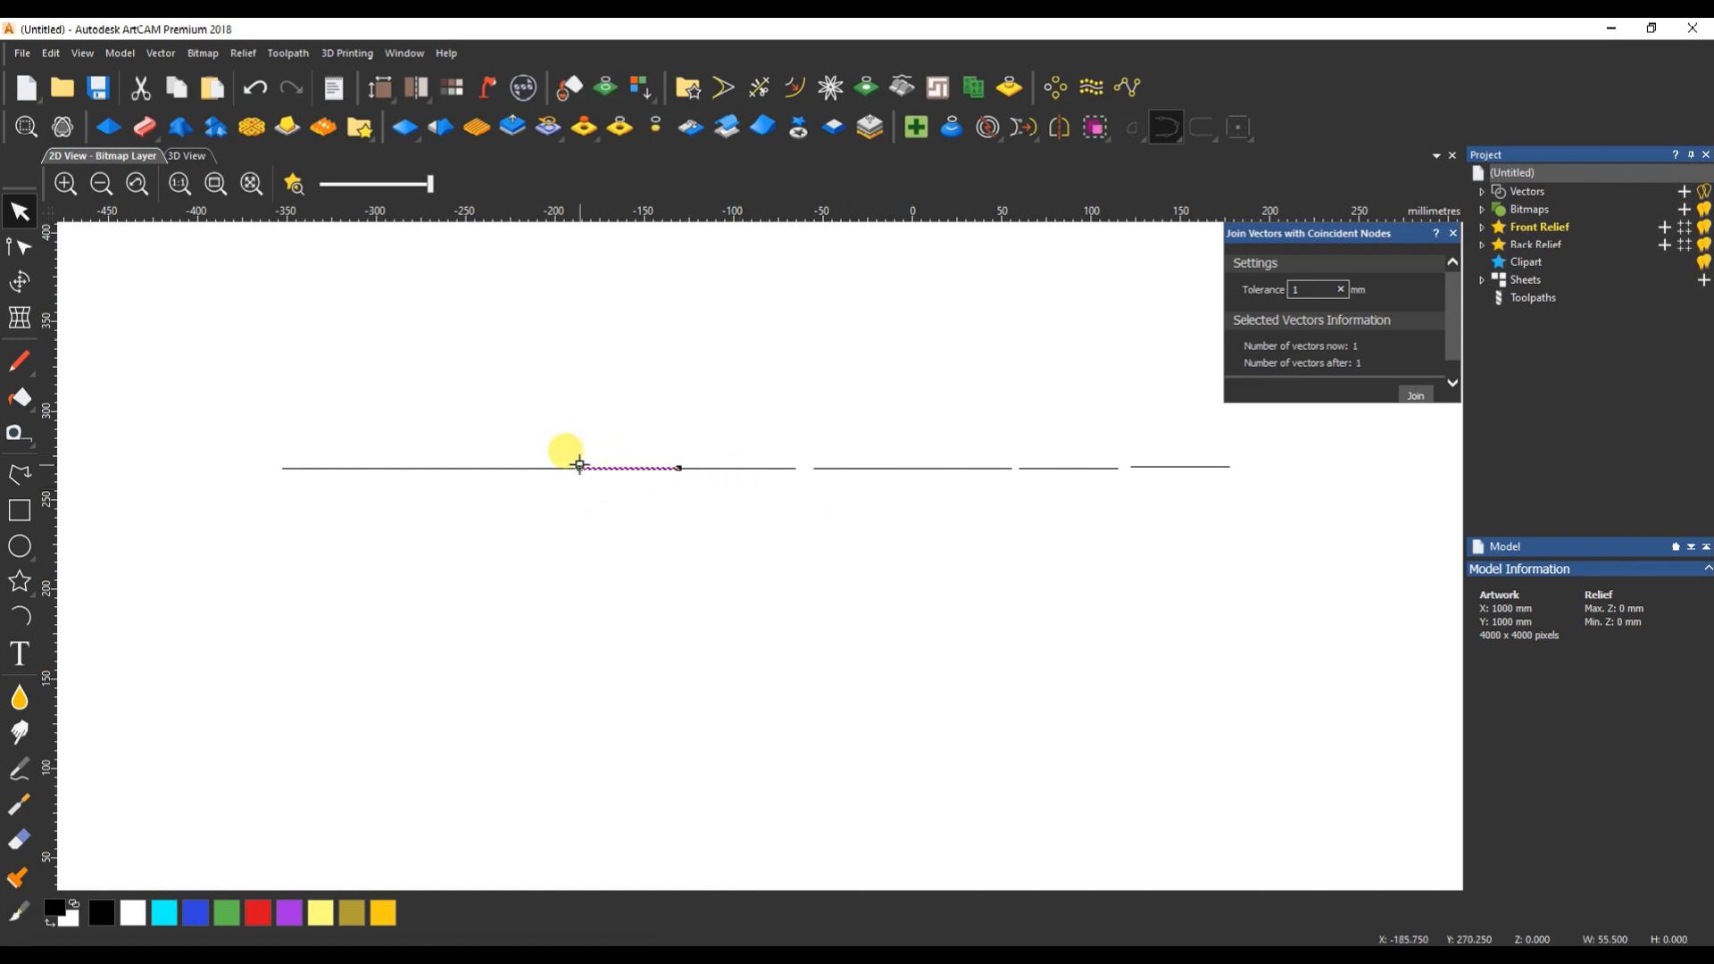
scroll(715, 474, "up", 3)
left_click_drag(751, 375, 716, 469)
scroll(768, 477, "down", 2)
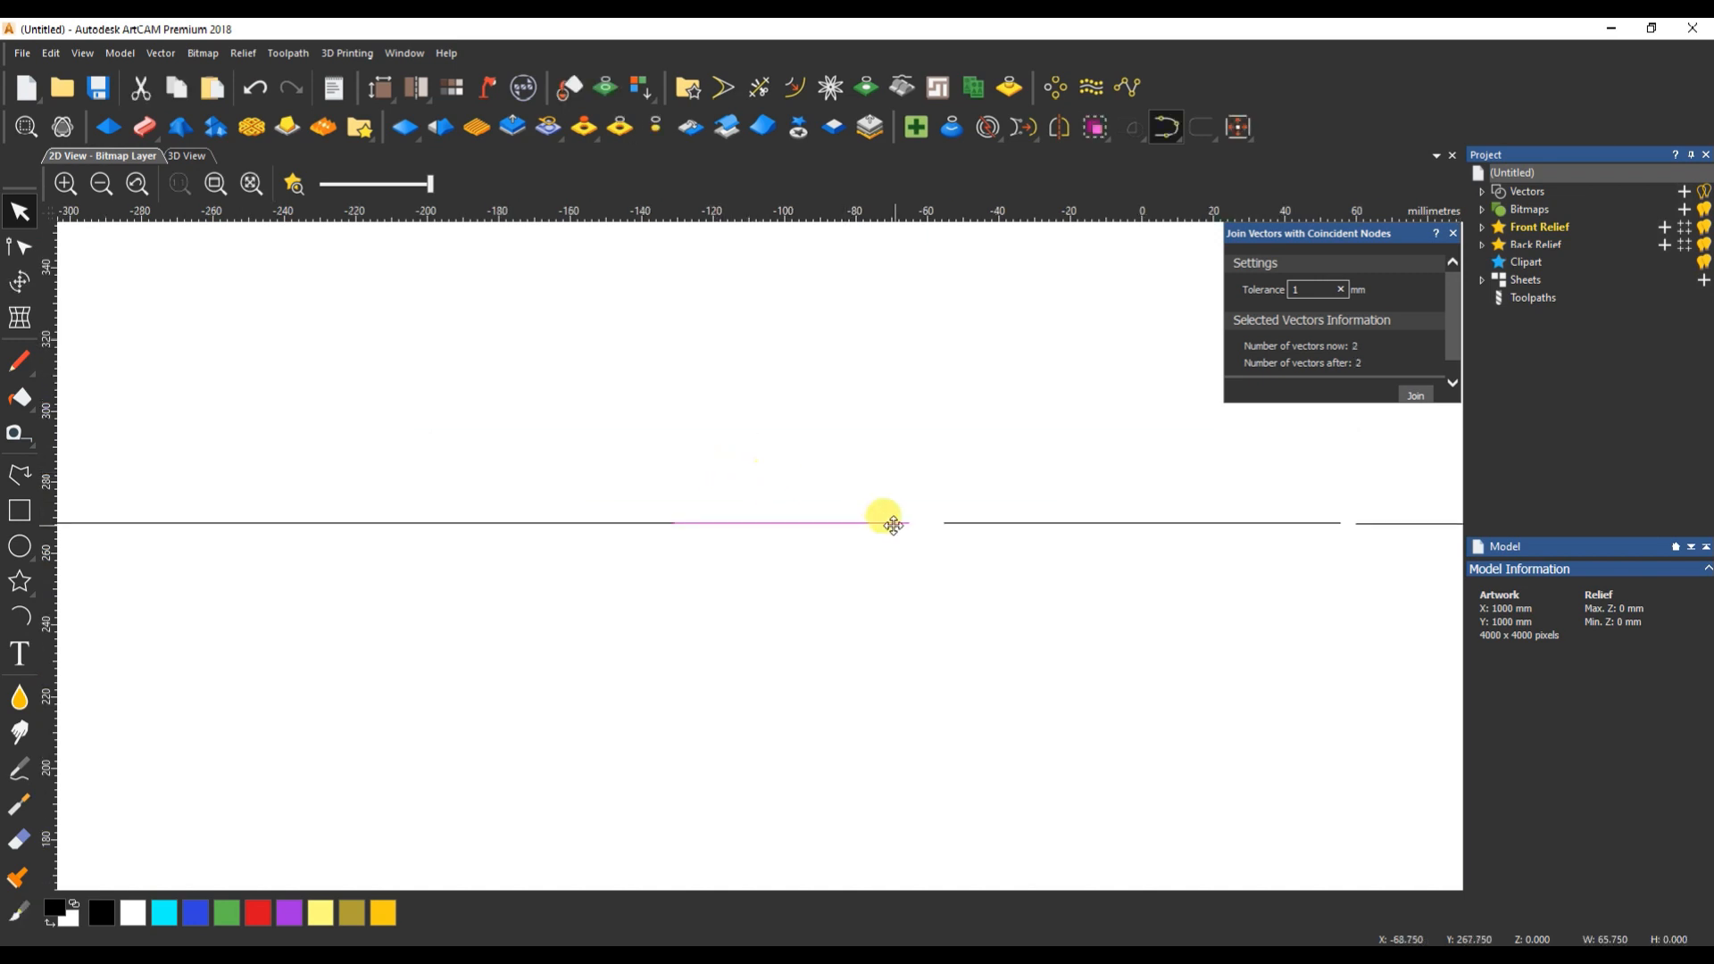
- Shift the two leftmost segments slightly to the left, leaving small gaps between them and the rest of the row
mouse_move(678, 523)
left_mouse_down()
mouse_move(699, 523)
mouse_move(653, 541)
left_mouse_up()
left_click(725, 548)
left_click_drag(433, 505, 414, 561)
scroll(415, 560, "down", 2)
scroll(547, 553, "up", 2)
left_click_drag(635, 523, 699, 536)
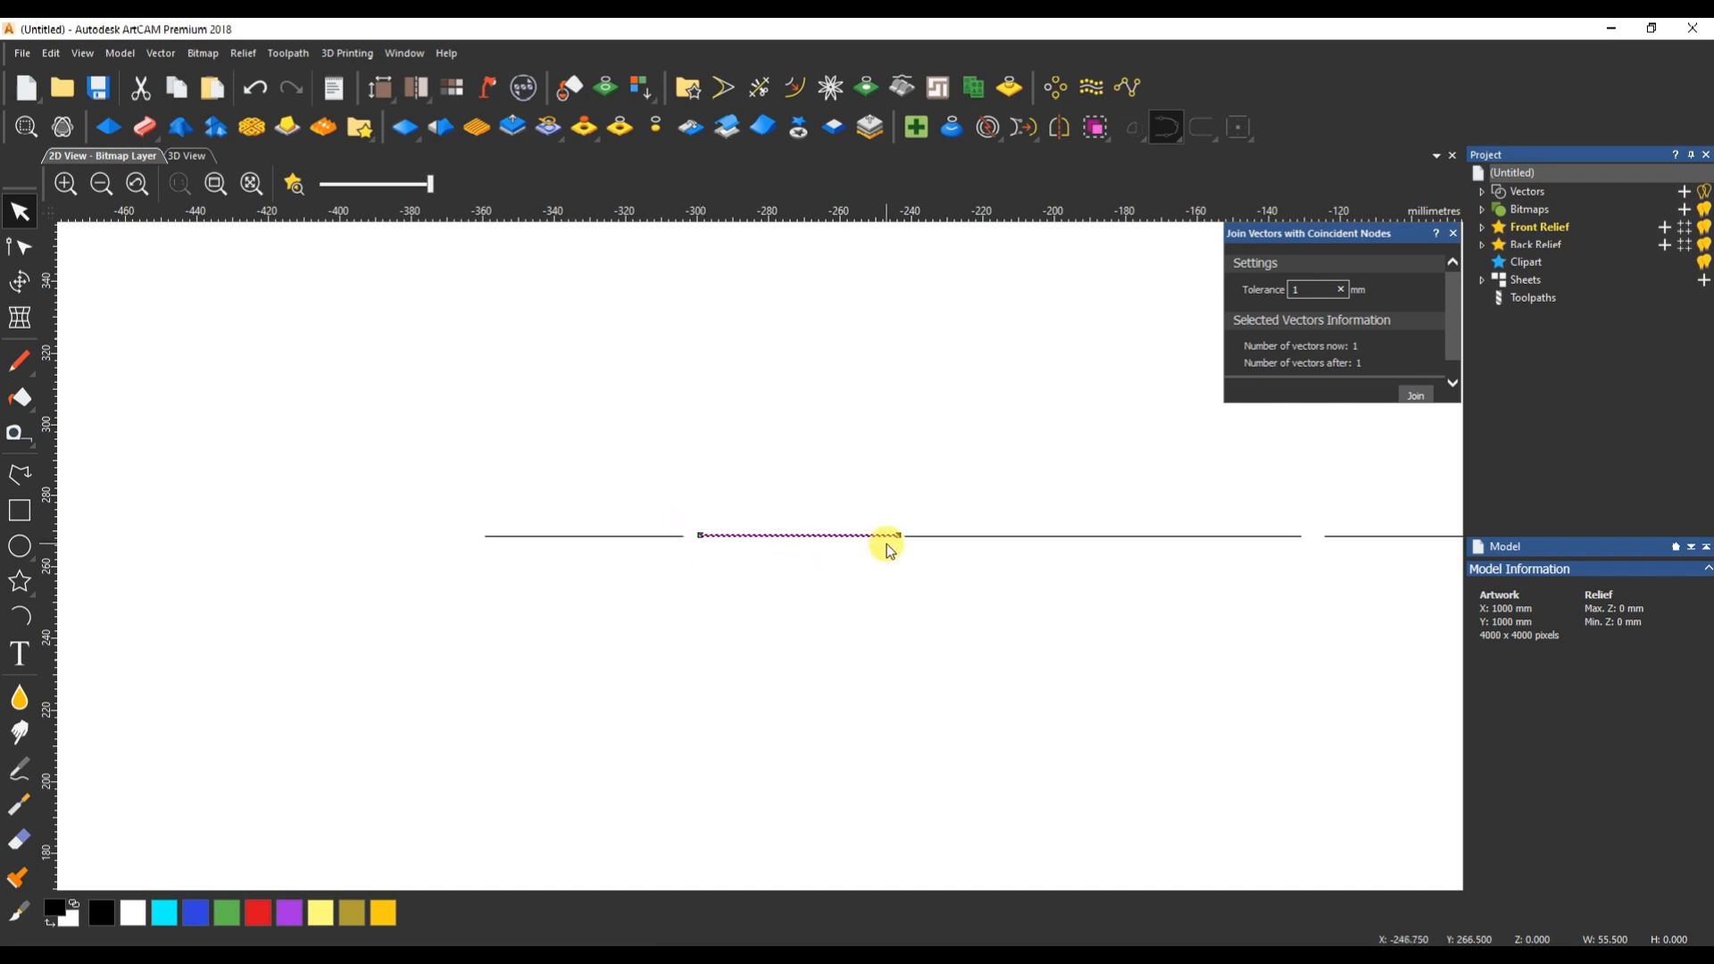
scroll(907, 603, "down", 2)
left_click(898, 632)
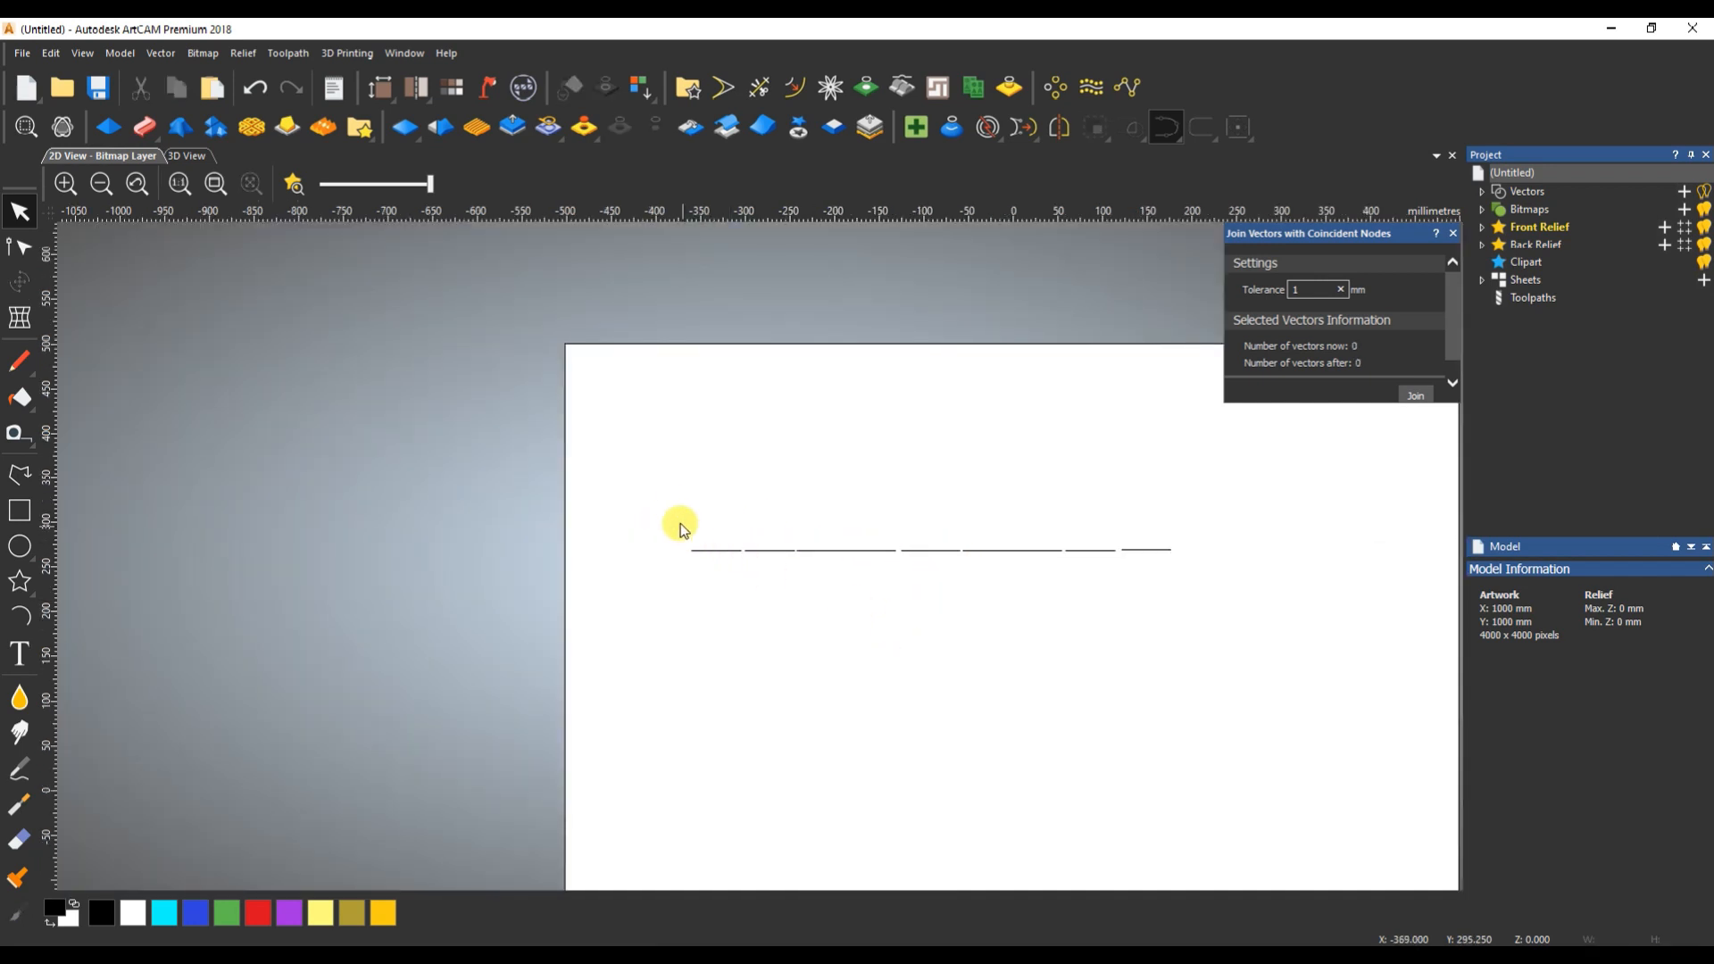
- Select individual segments and the two leftmost ones as a pair to examine the gaps and the join vector counts
left_click_drag(789, 525, 773, 586)
left_click_drag(837, 529, 829, 576)
left_click_drag(929, 529, 923, 574)
left_click_drag(876, 521, 867, 574)
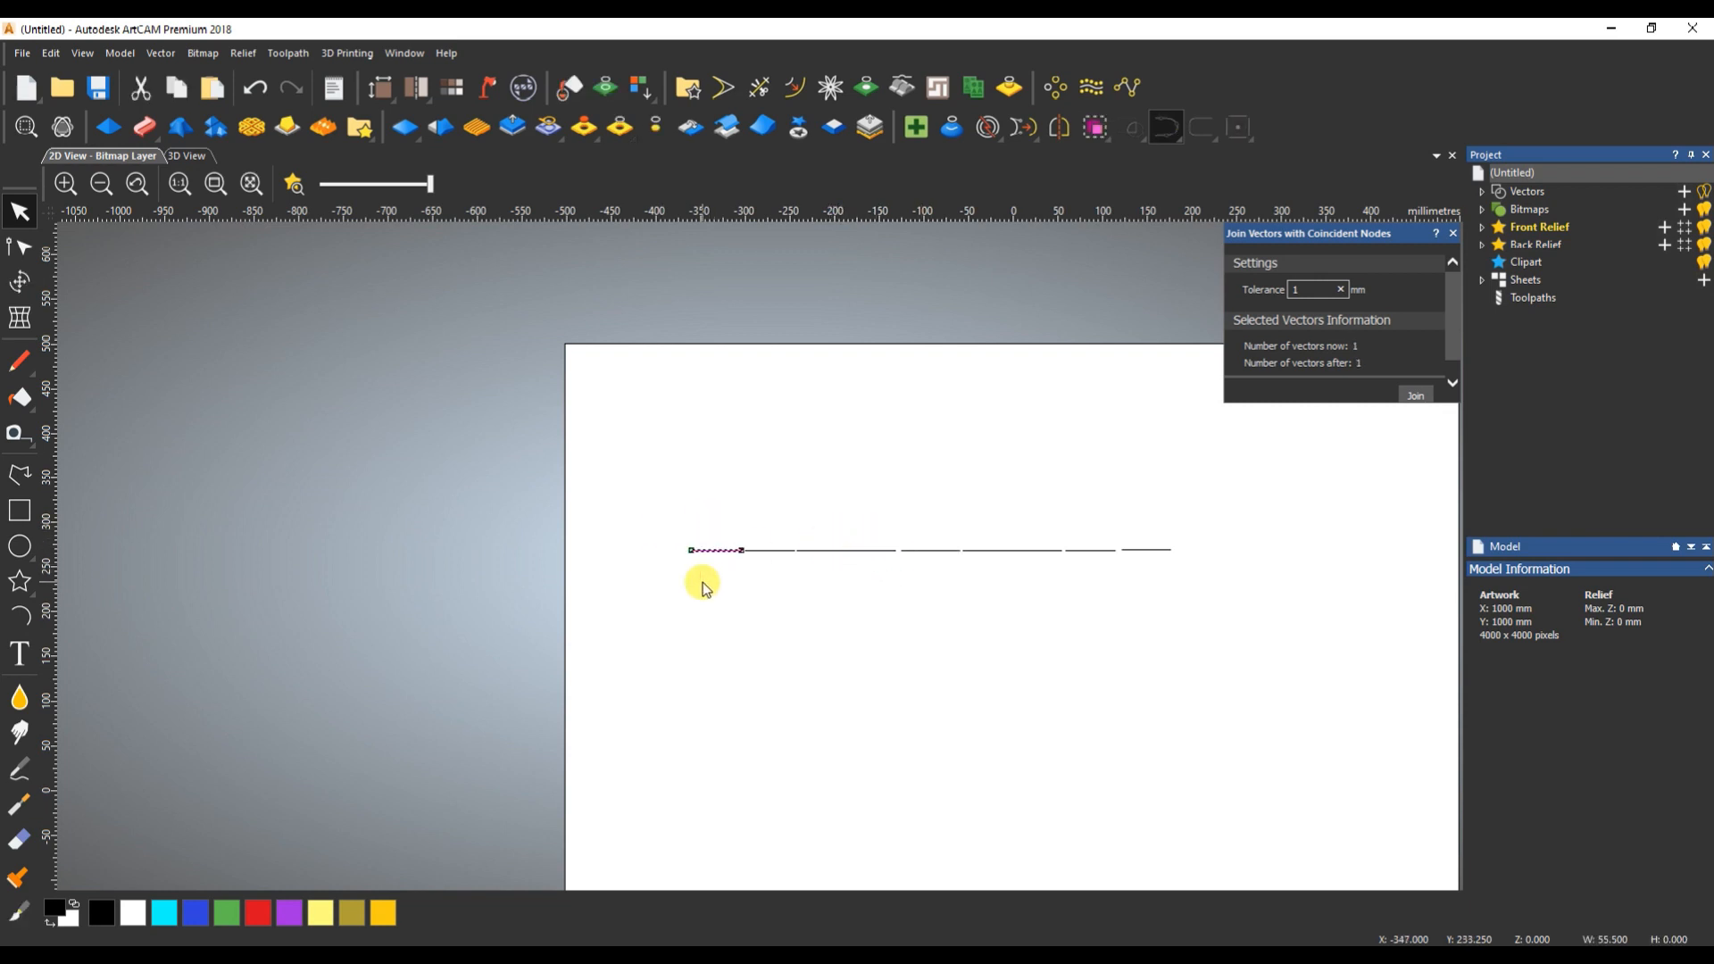
left_click_drag(753, 604, 755, 606)
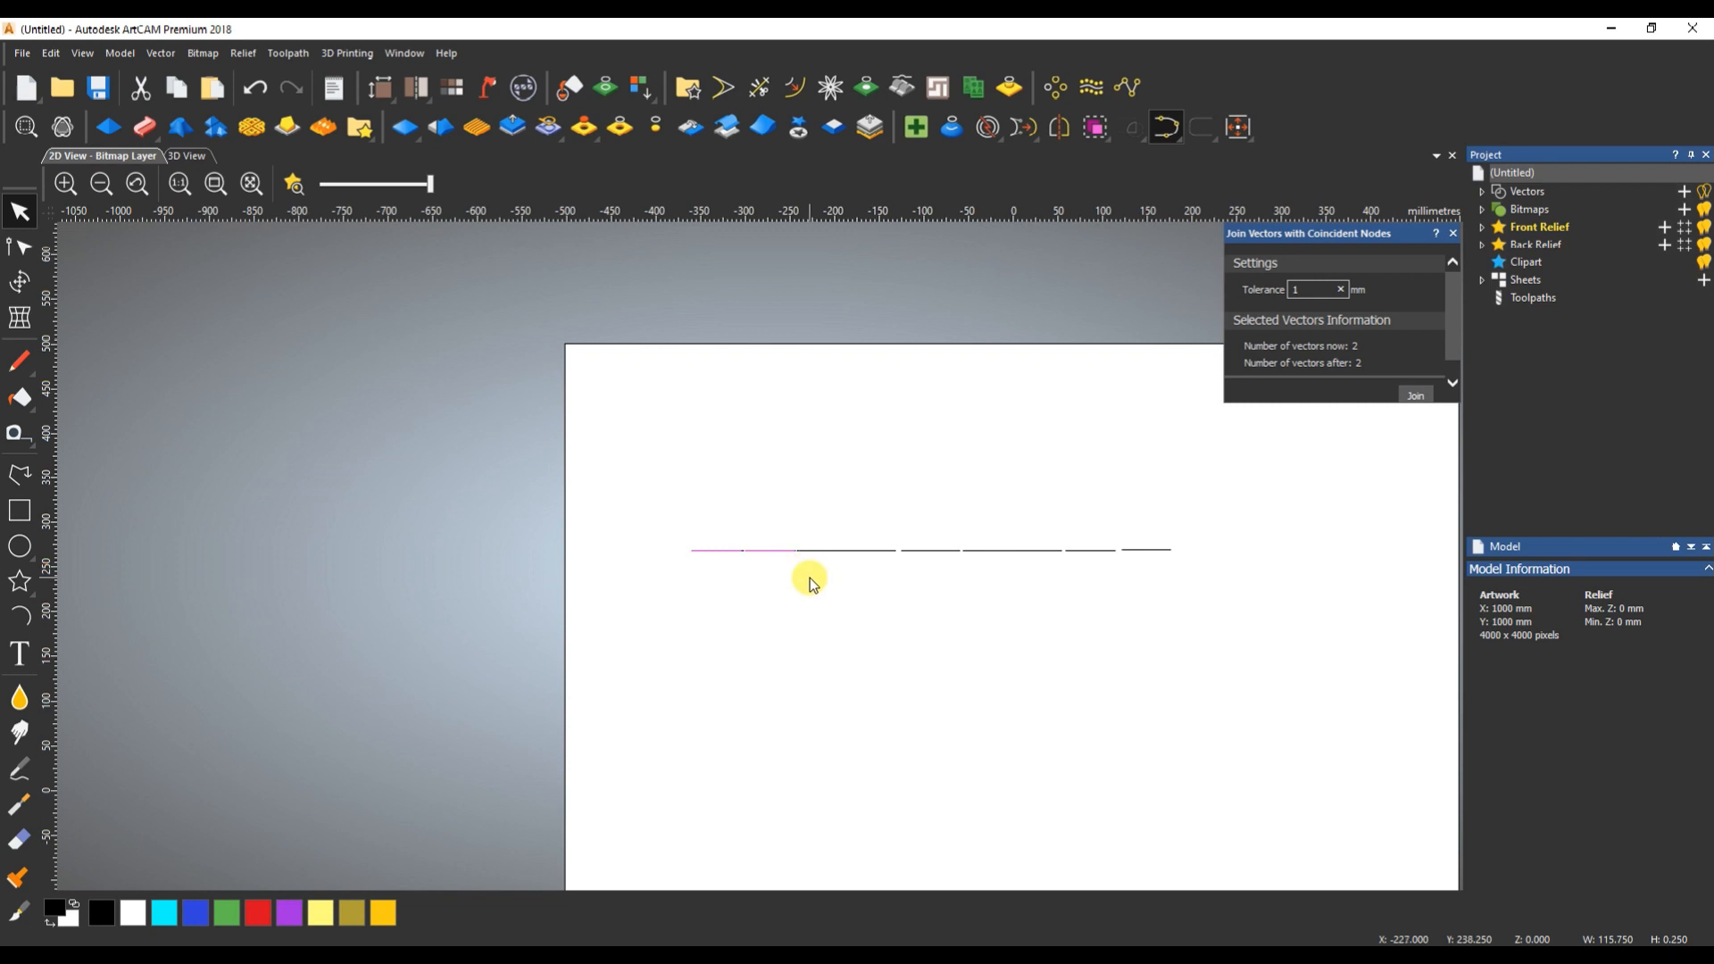
left_click(775, 608)
left_click_drag(702, 570, 702, 570)
left_click_drag(786, 527, 776, 551)
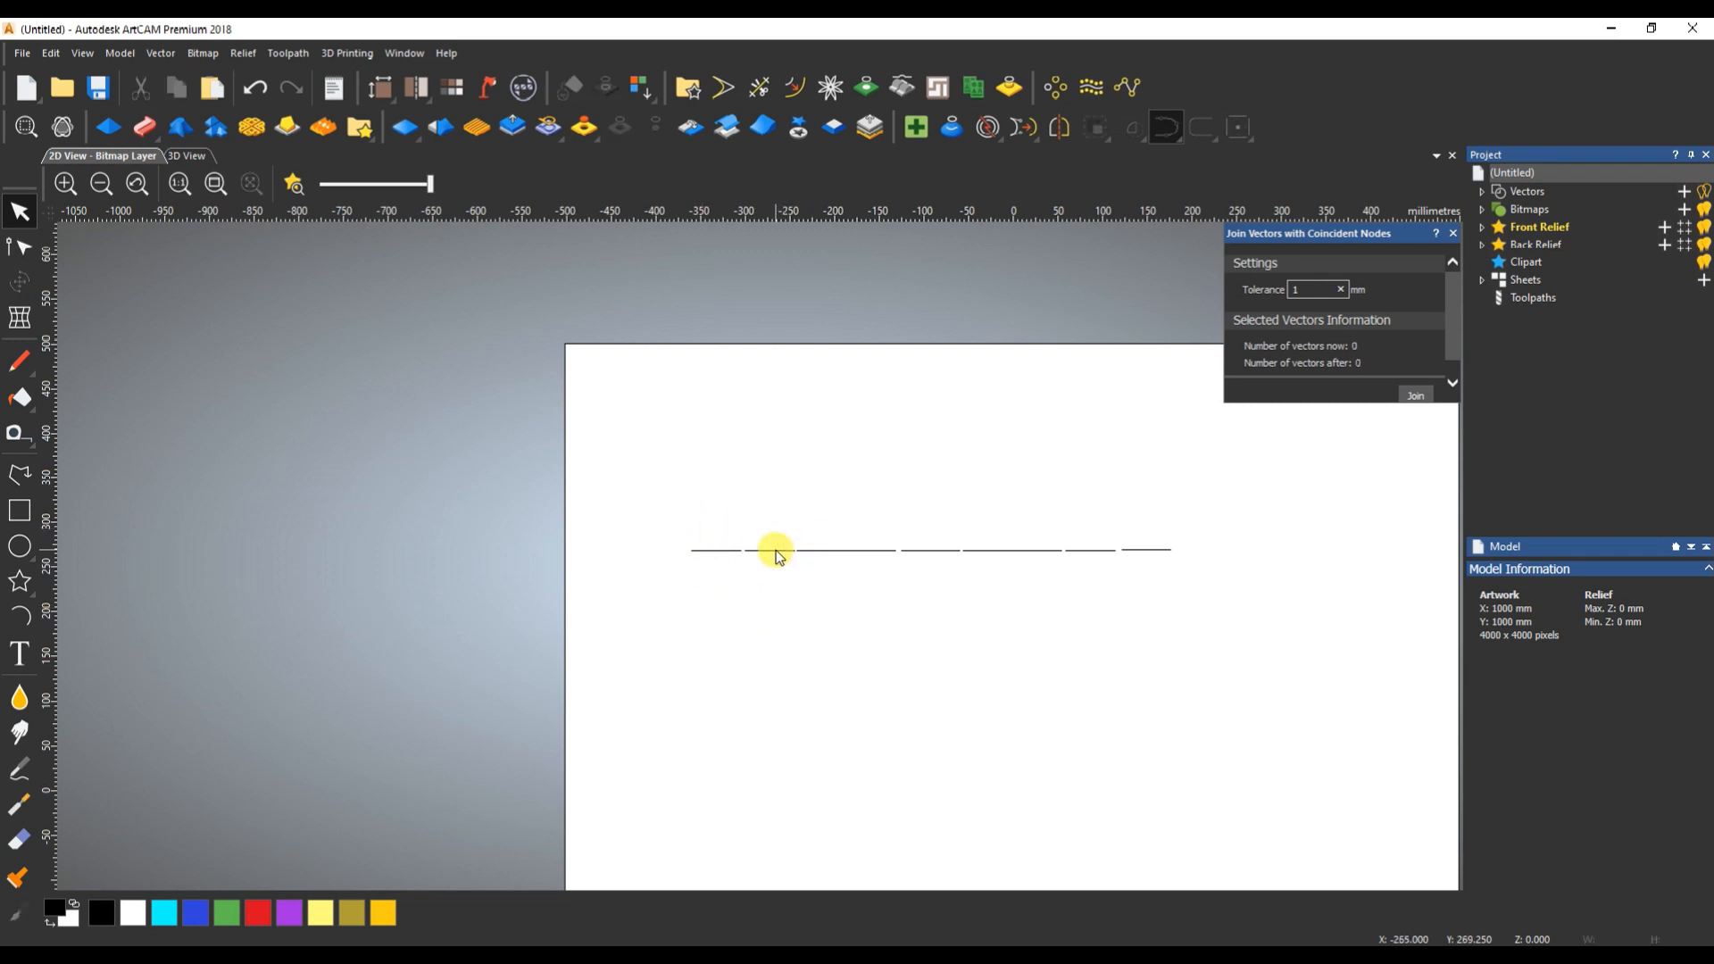
- Select the whole row of segments and check the vector counts before and after joining at 1 mm tolerance
left_click_drag(1245, 490, 684, 603)
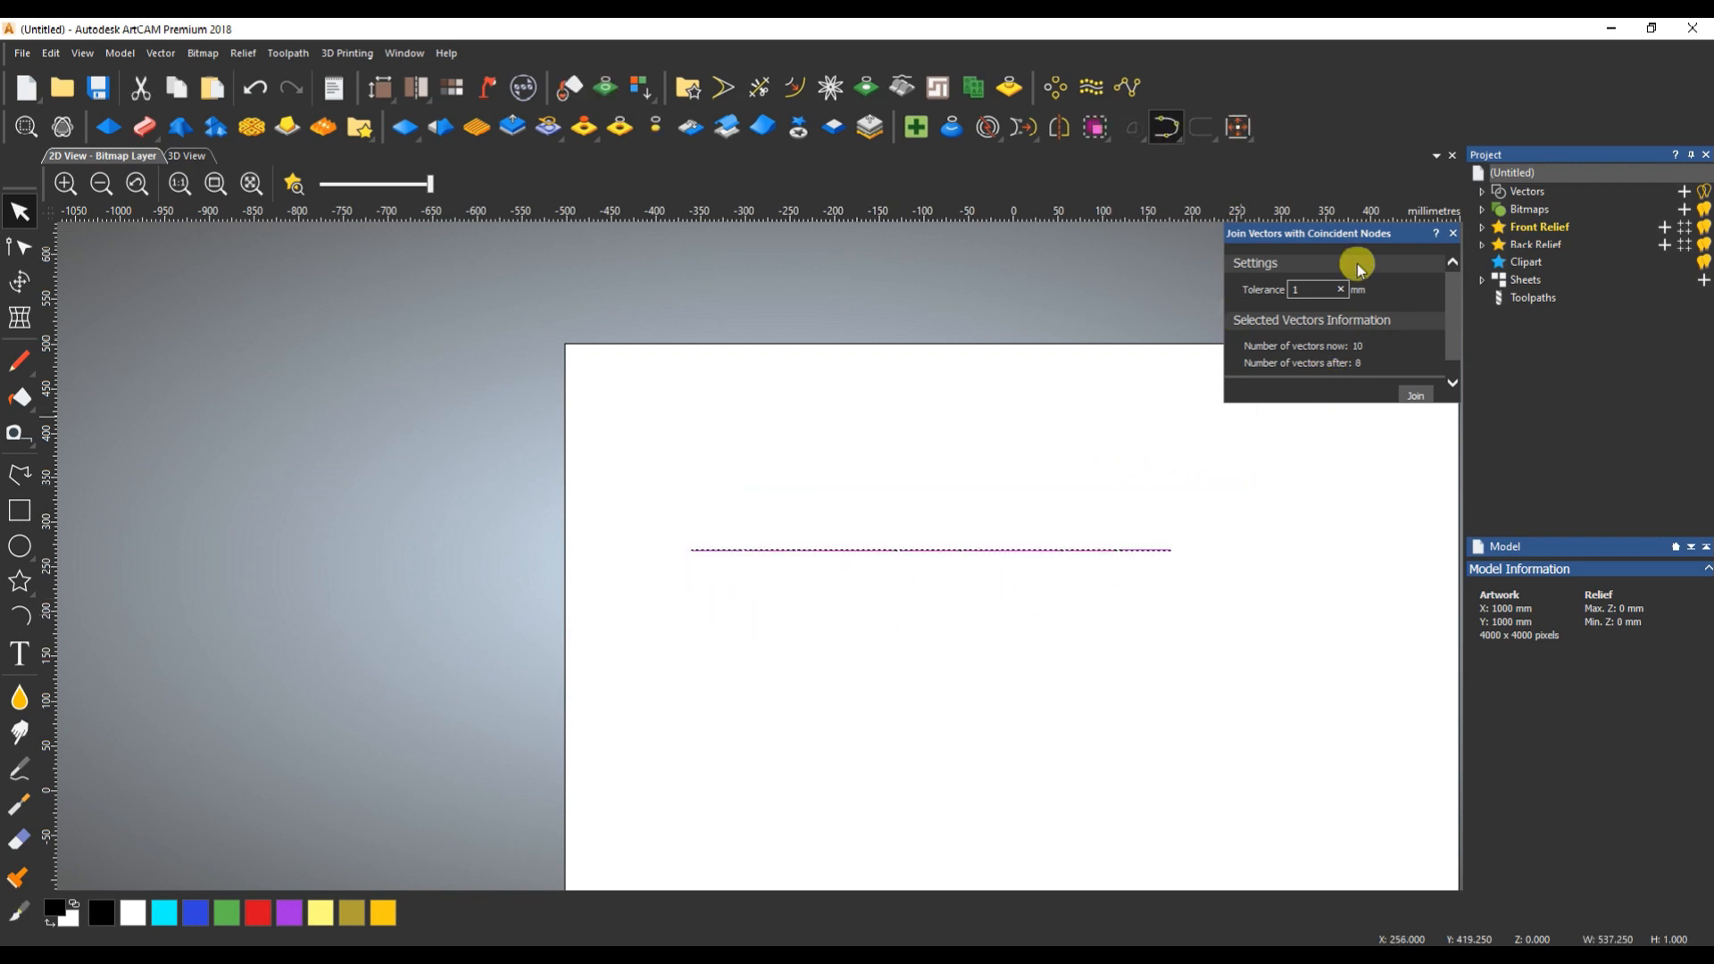
left_click(1111, 600)
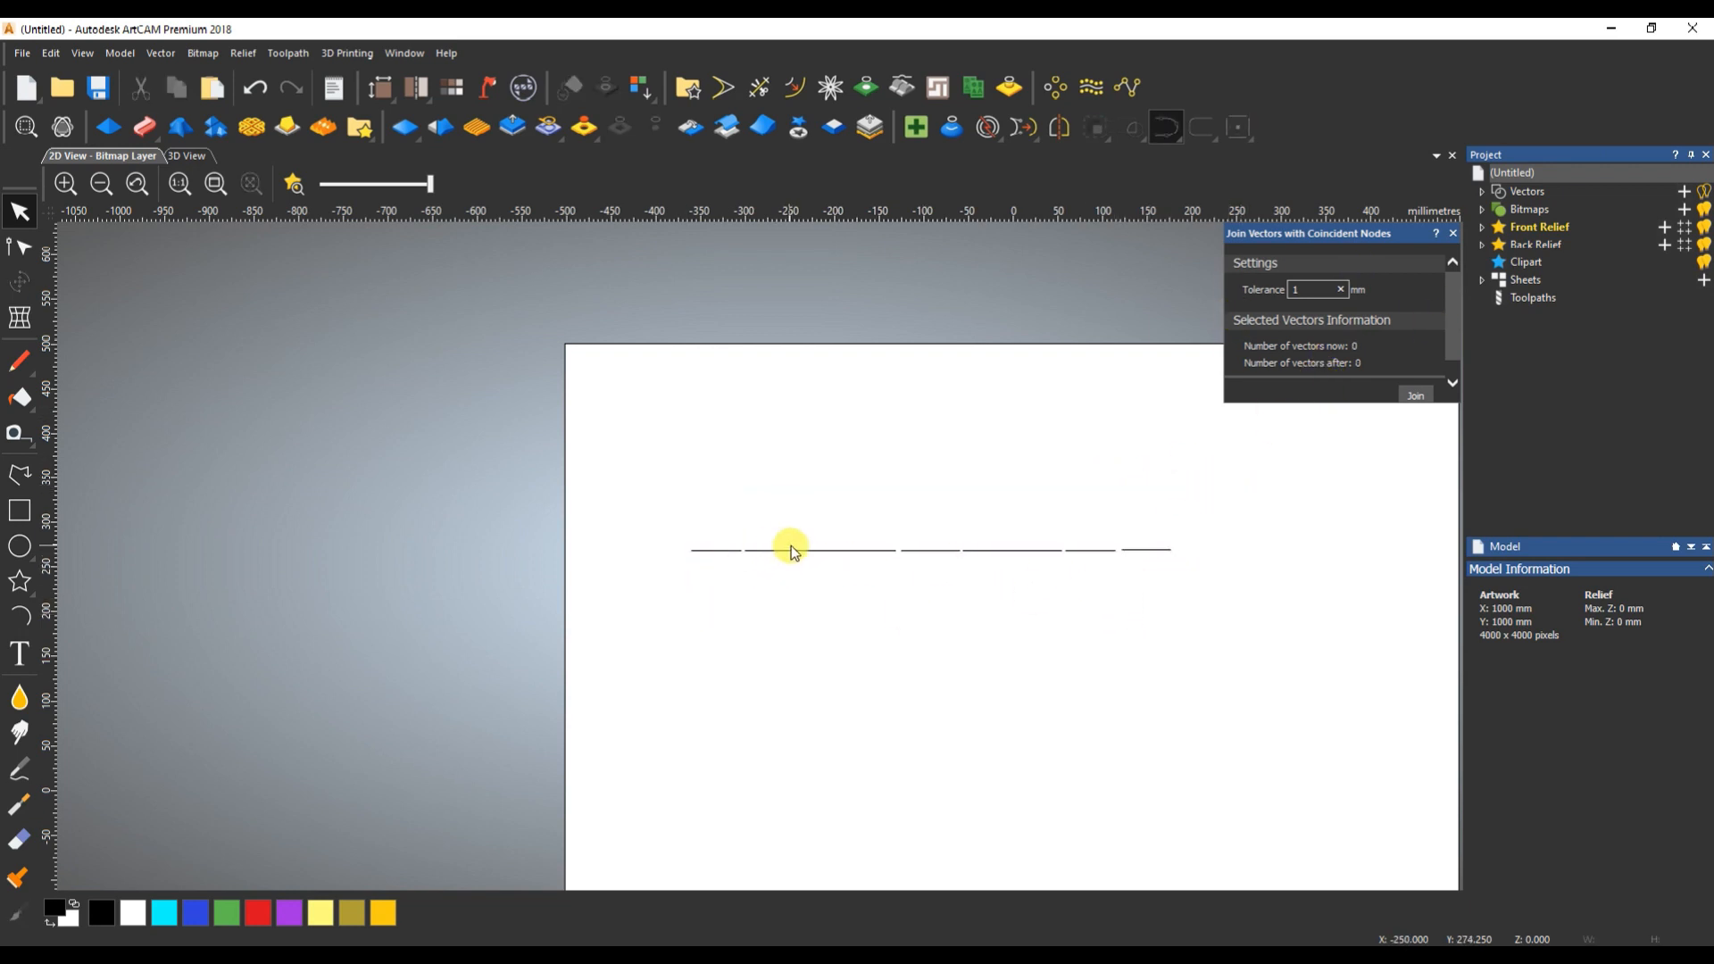
left_click_drag(661, 491, 1258, 613)
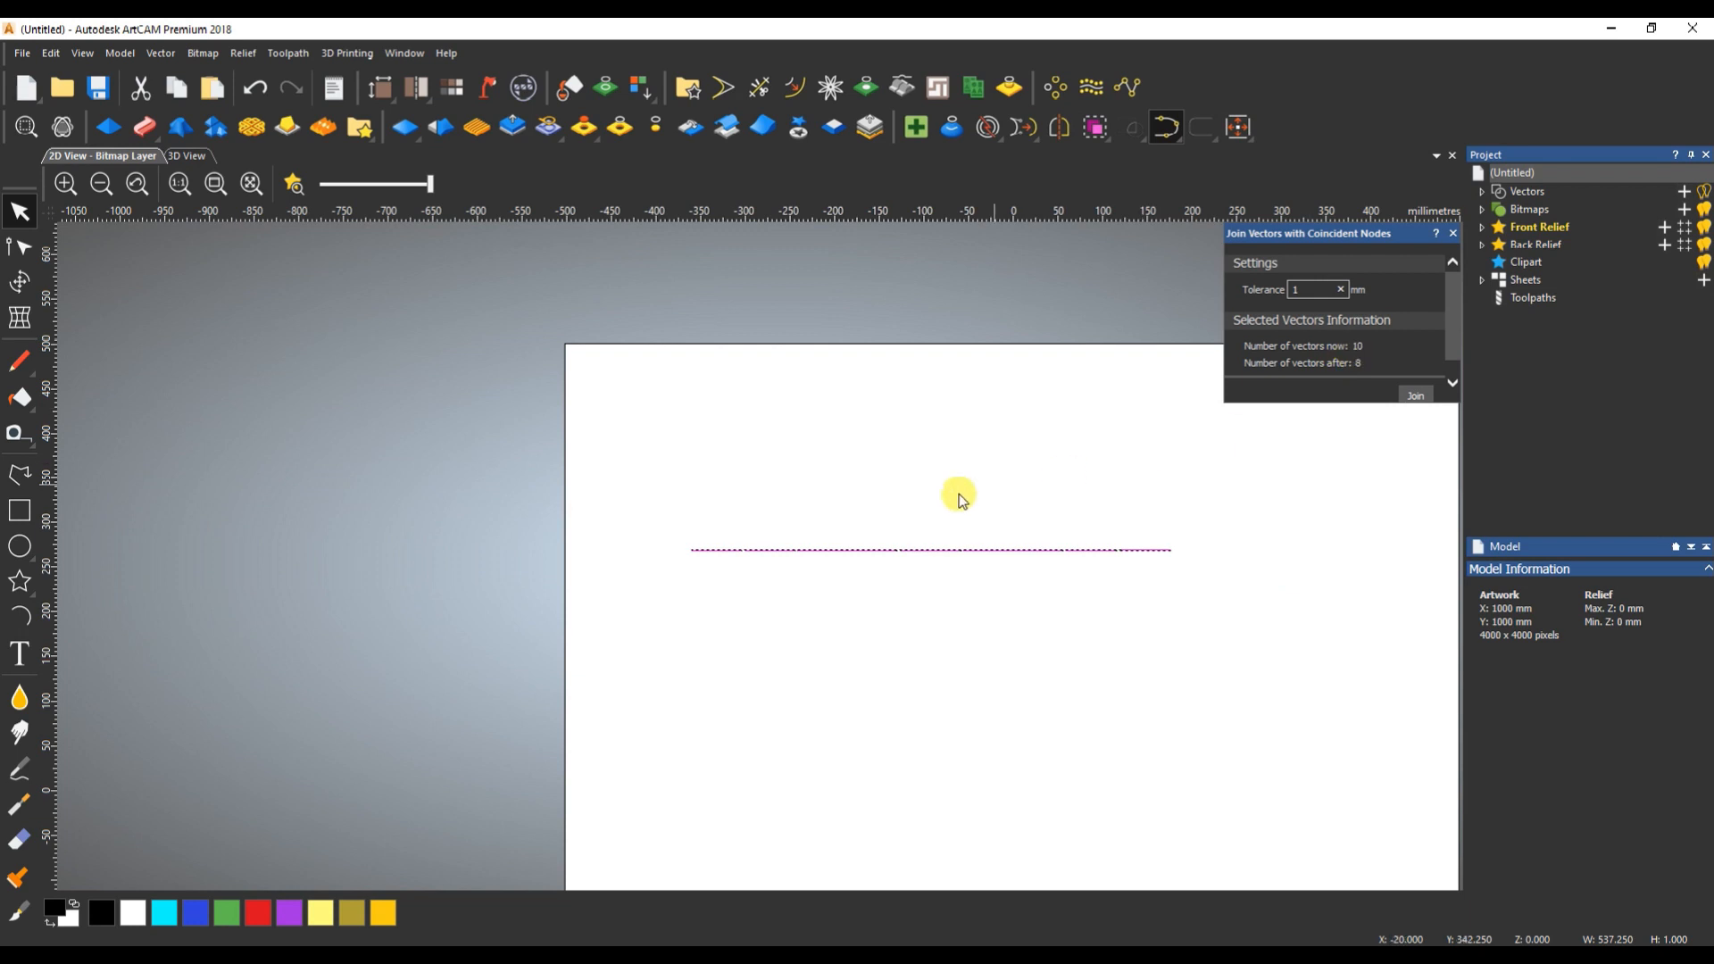
- Select the row's segments one after another to examine which ones touch and which are separated
left_click(714, 540)
left_click(768, 540)
left_click(835, 546)
left_click_drag(863, 533, 856, 585)
left_click_drag(923, 530, 919, 577)
left_click_drag(1002, 521, 1088, 575)
key("ctrl+z")
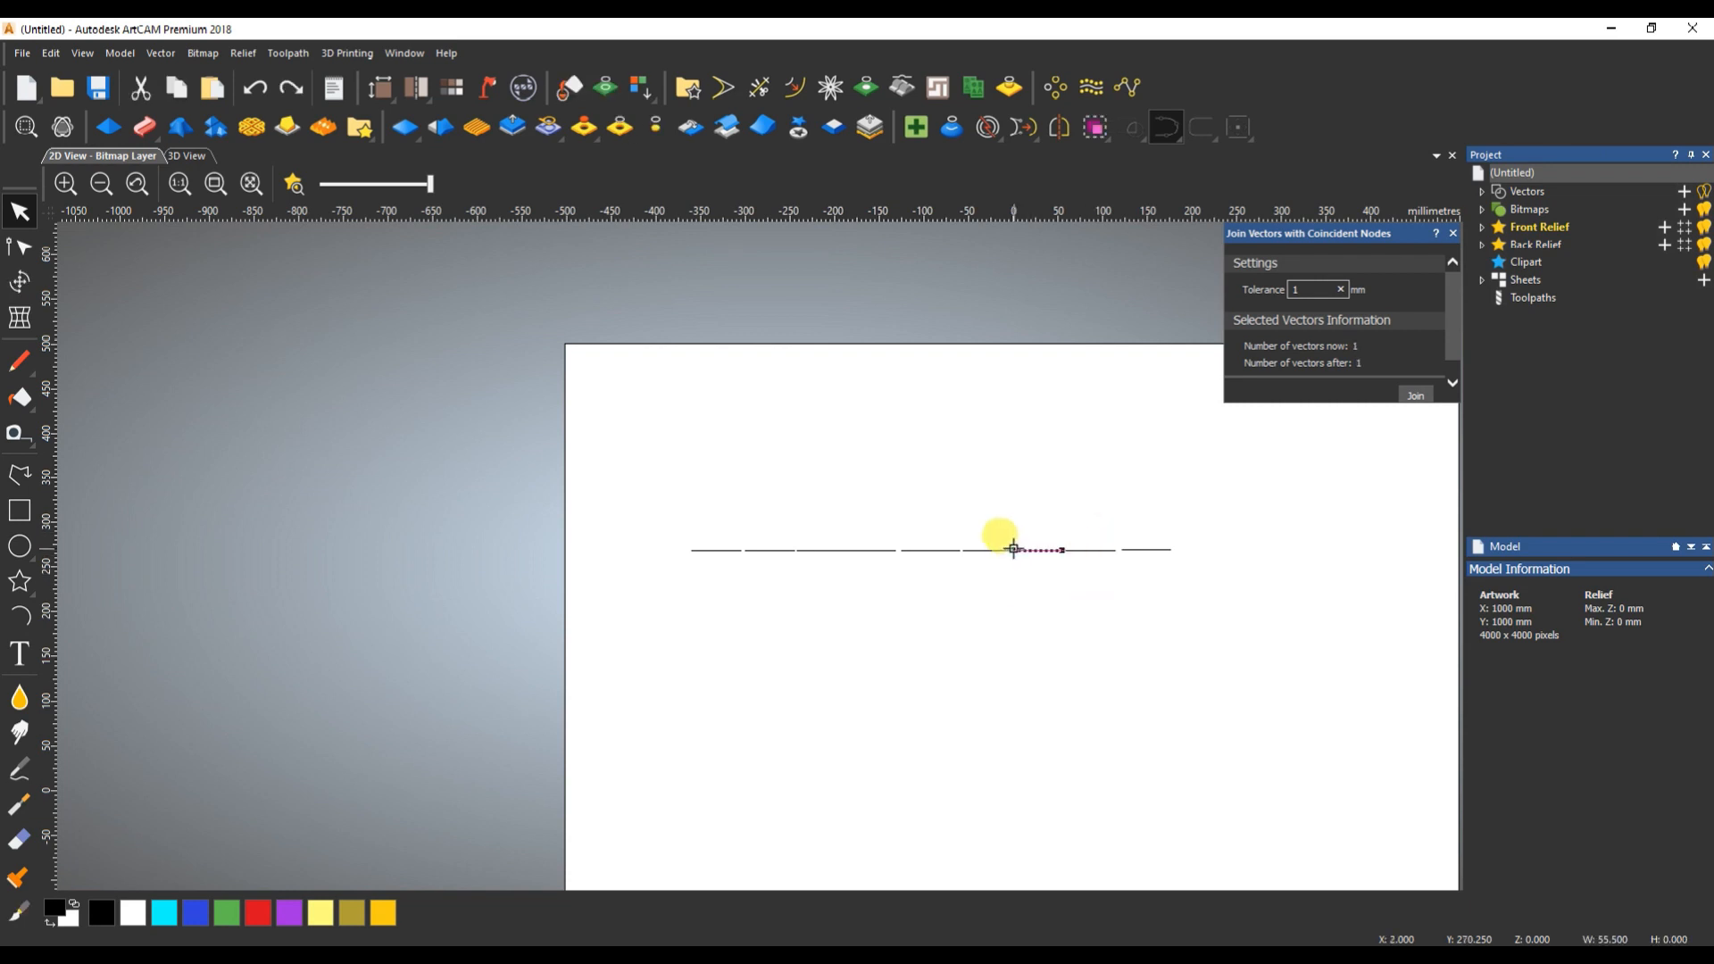
- Recheck the join counts with the entire row selected, and leave only its third segment selected
left_click_drag(667, 524, 1331, 586)
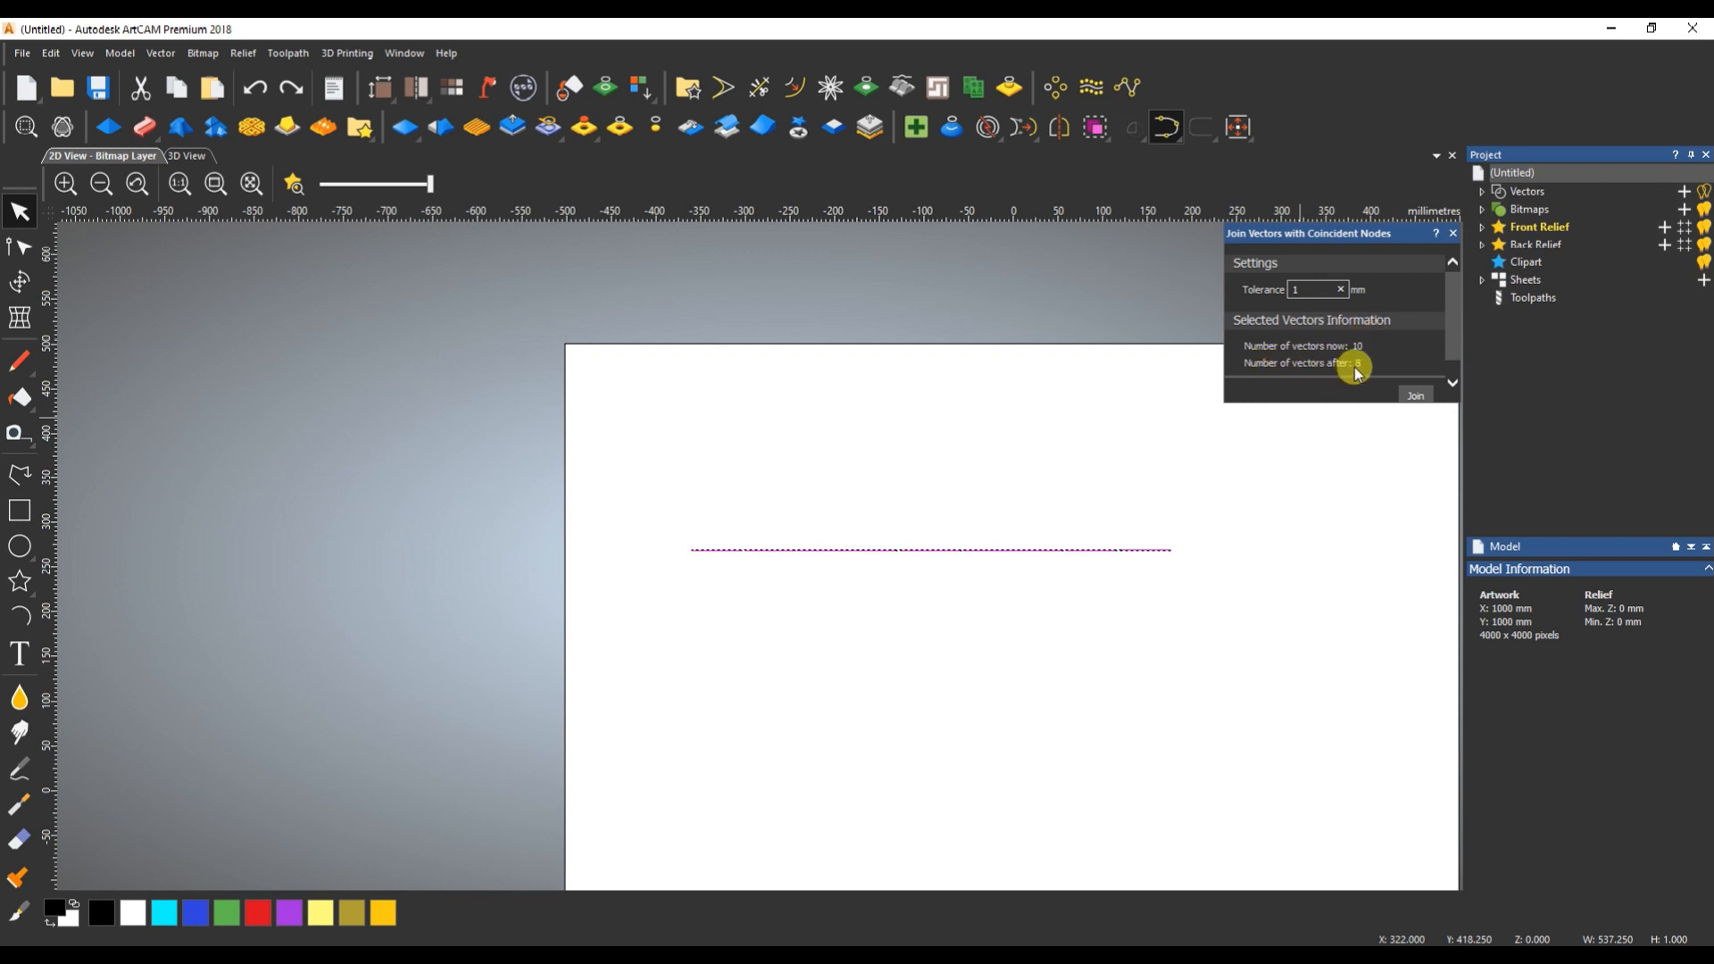
left_click(1055, 602)
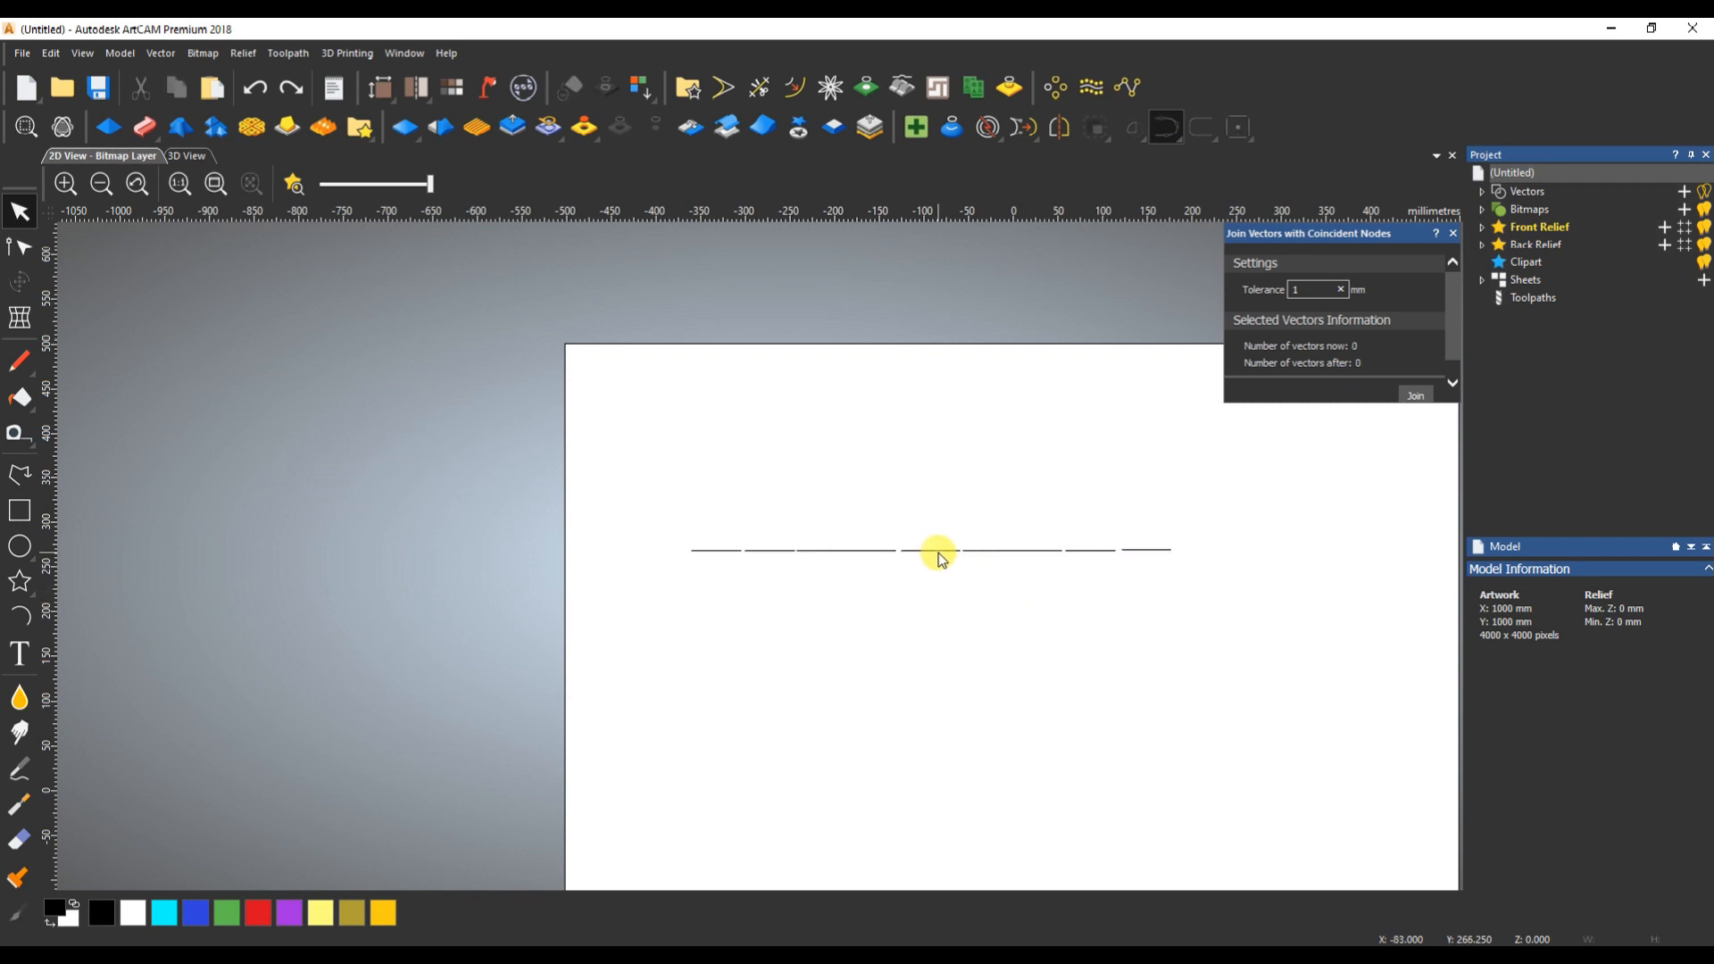
left_click(835, 550)
- Draw a horizontal polyline about 153 mm long below the row and place three copies to its right, the first touching and the others spaced apart
left_click(19, 475)
left_click(703, 697)
left_click(840, 698)
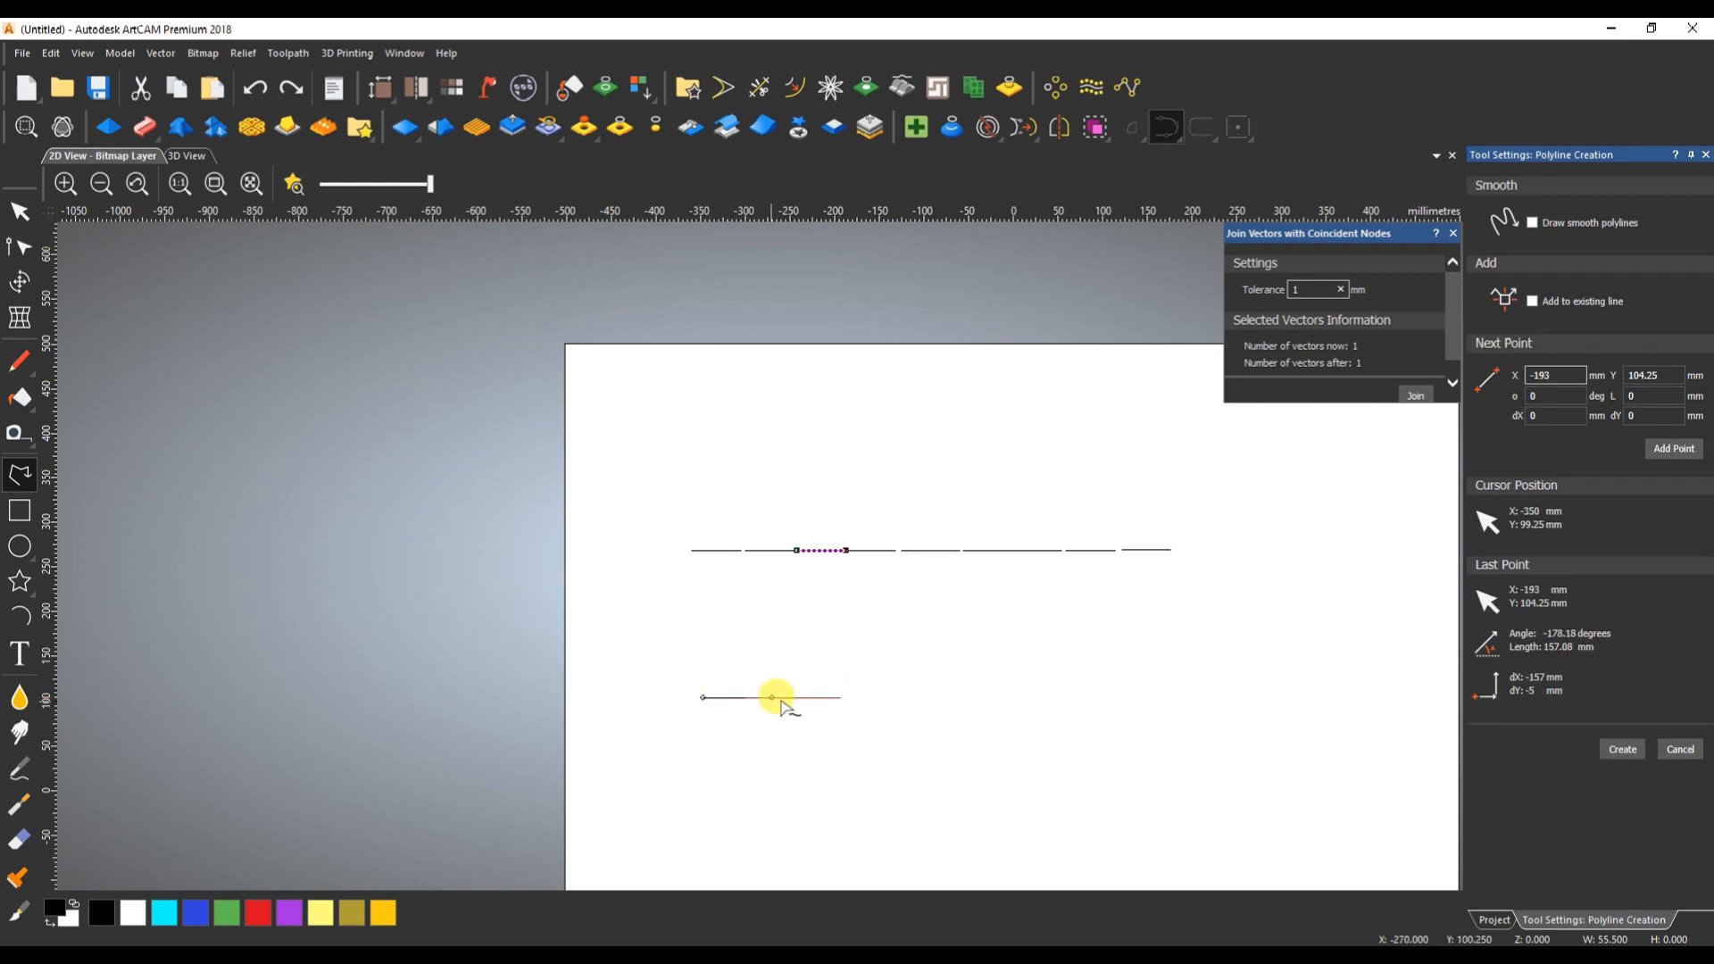
key("Escape")
left_click_drag(702, 697, 1185, 697)
left_click(1183, 729)
- Select each of the four lower lines, then all together, to check their join vector counts, and clear the selection
left_click_drag(724, 657, 752, 717)
left_click_drag(907, 684, 881, 732)
left_click_drag(1077, 683, 1073, 719)
left_click_drag(1231, 675, 1209, 728)
left_click_drag(625, 662, 1398, 757)
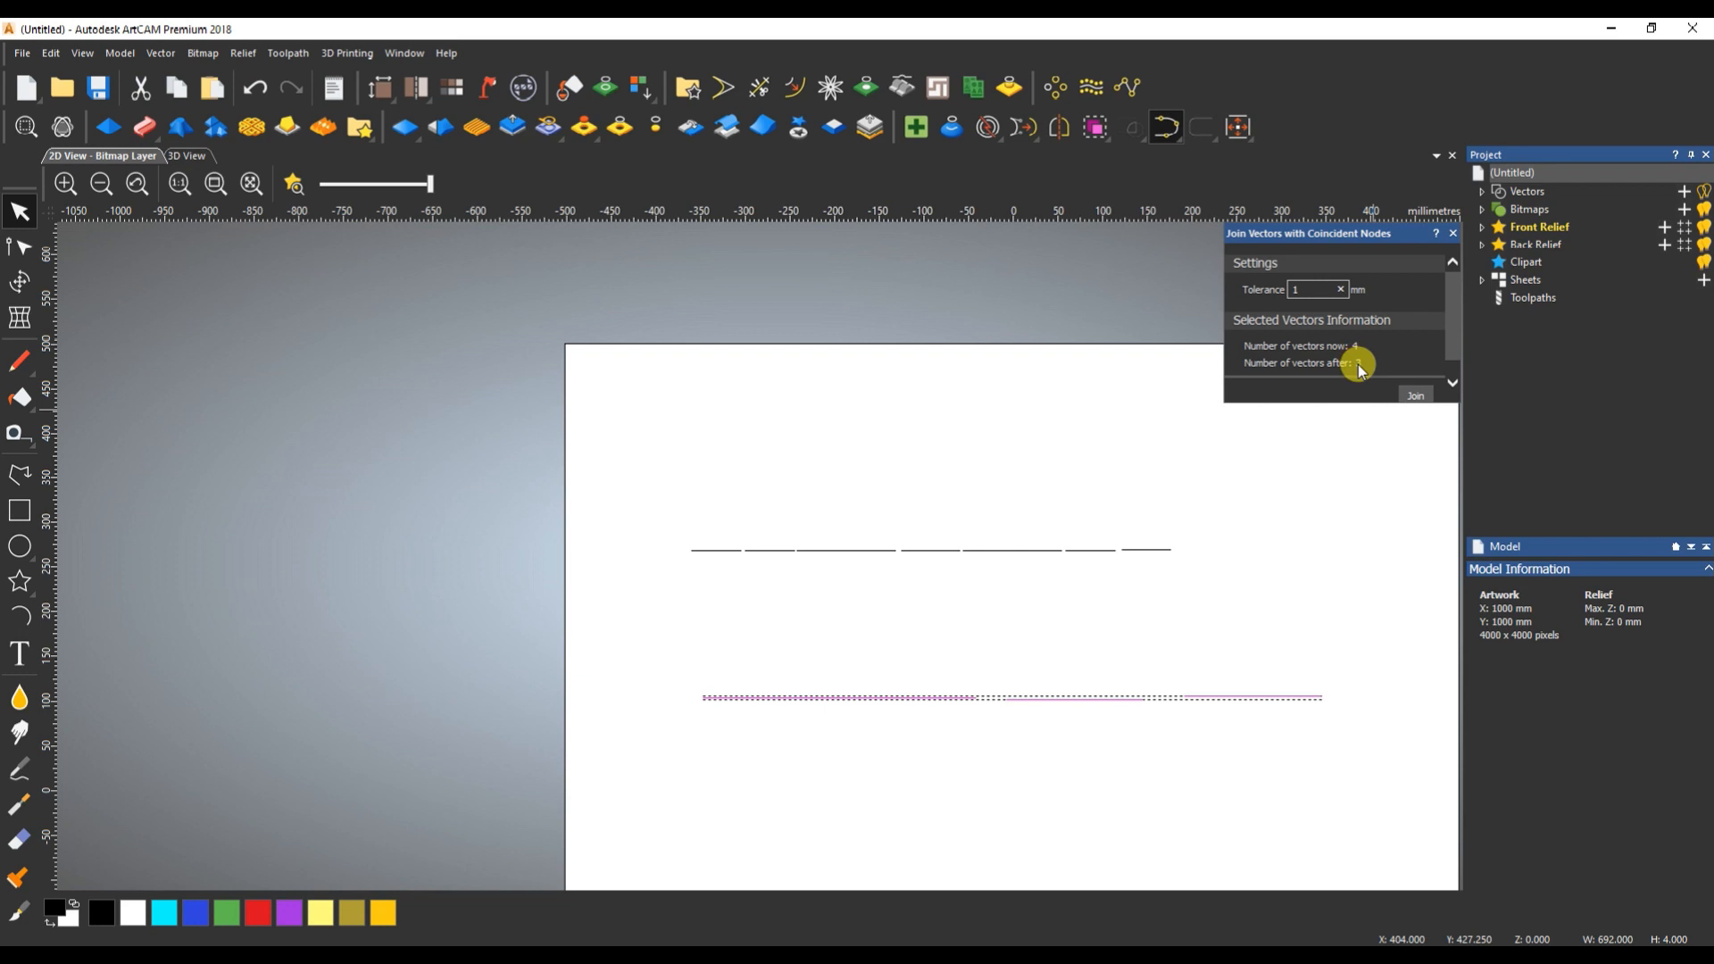
left_click(821, 836)
- Select the four lower lines one by one and examine the join tolerance setting
left_click_drag(759, 665, 726, 748)
left_click_drag(919, 660, 881, 727)
left_click_drag(1100, 659, 1071, 730)
left_click_drag(1247, 642, 1225, 733)
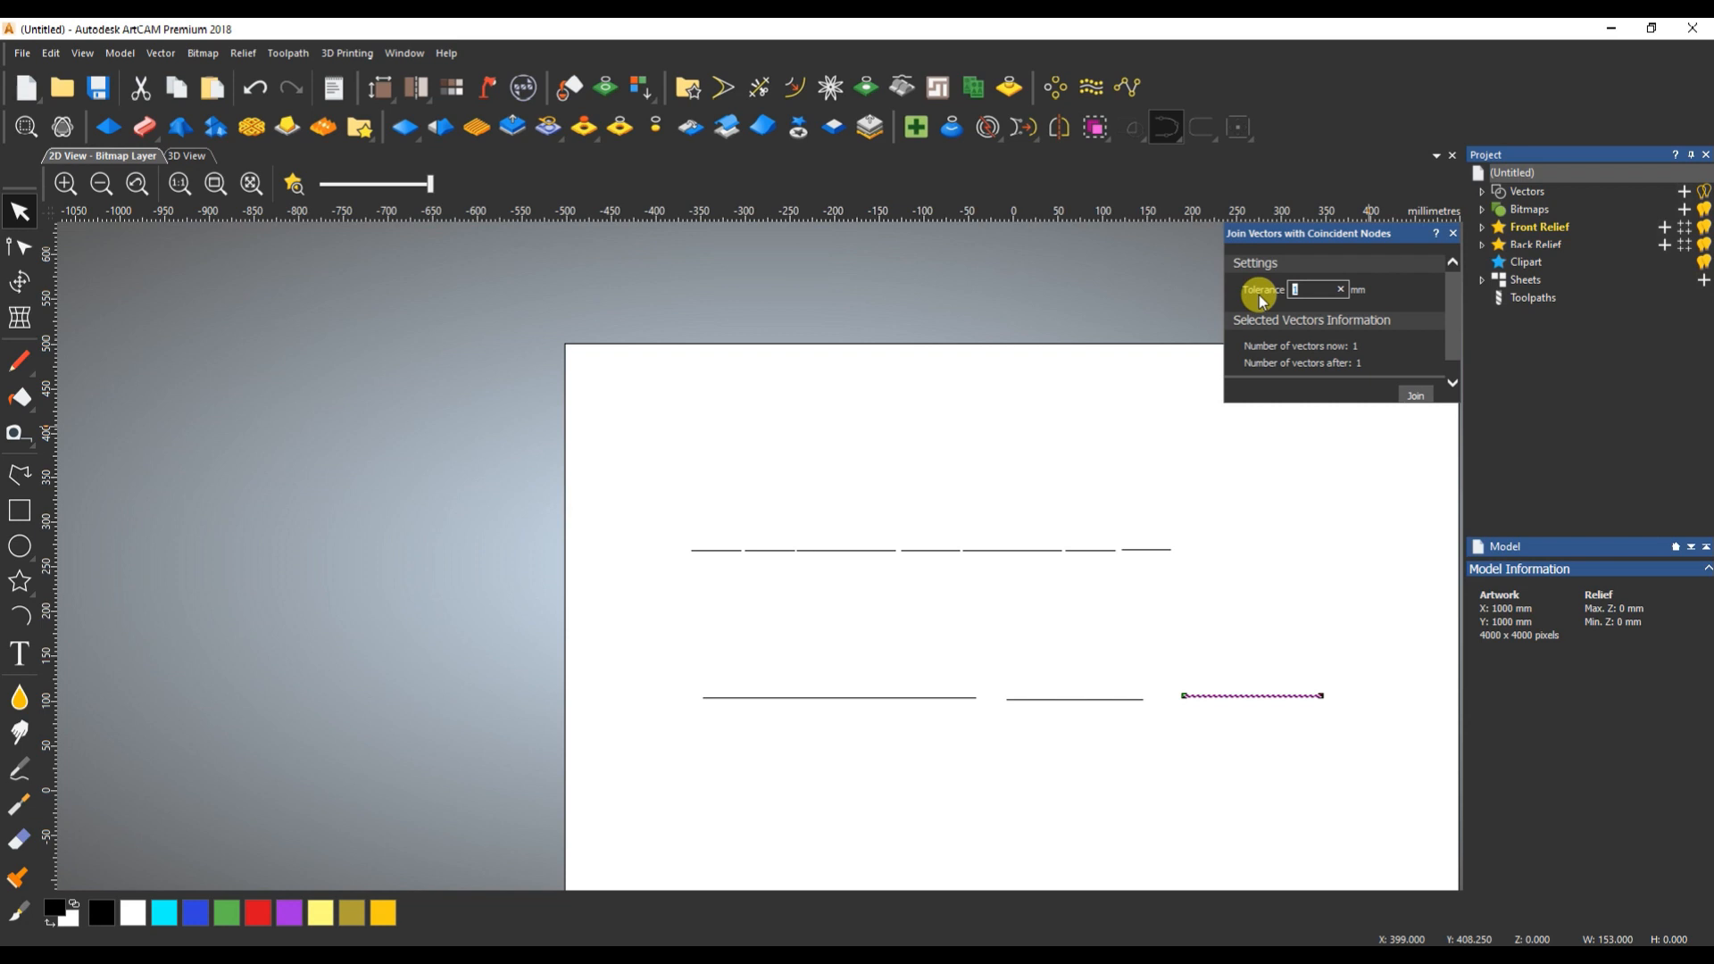
- Select the two touching lines at the left of the lower row and check their vector counts before and after joining
left_click_drag(805, 637, 787, 706)
left_click_drag(910, 648, 773, 743)
left_click_drag(921, 669, 897, 718)
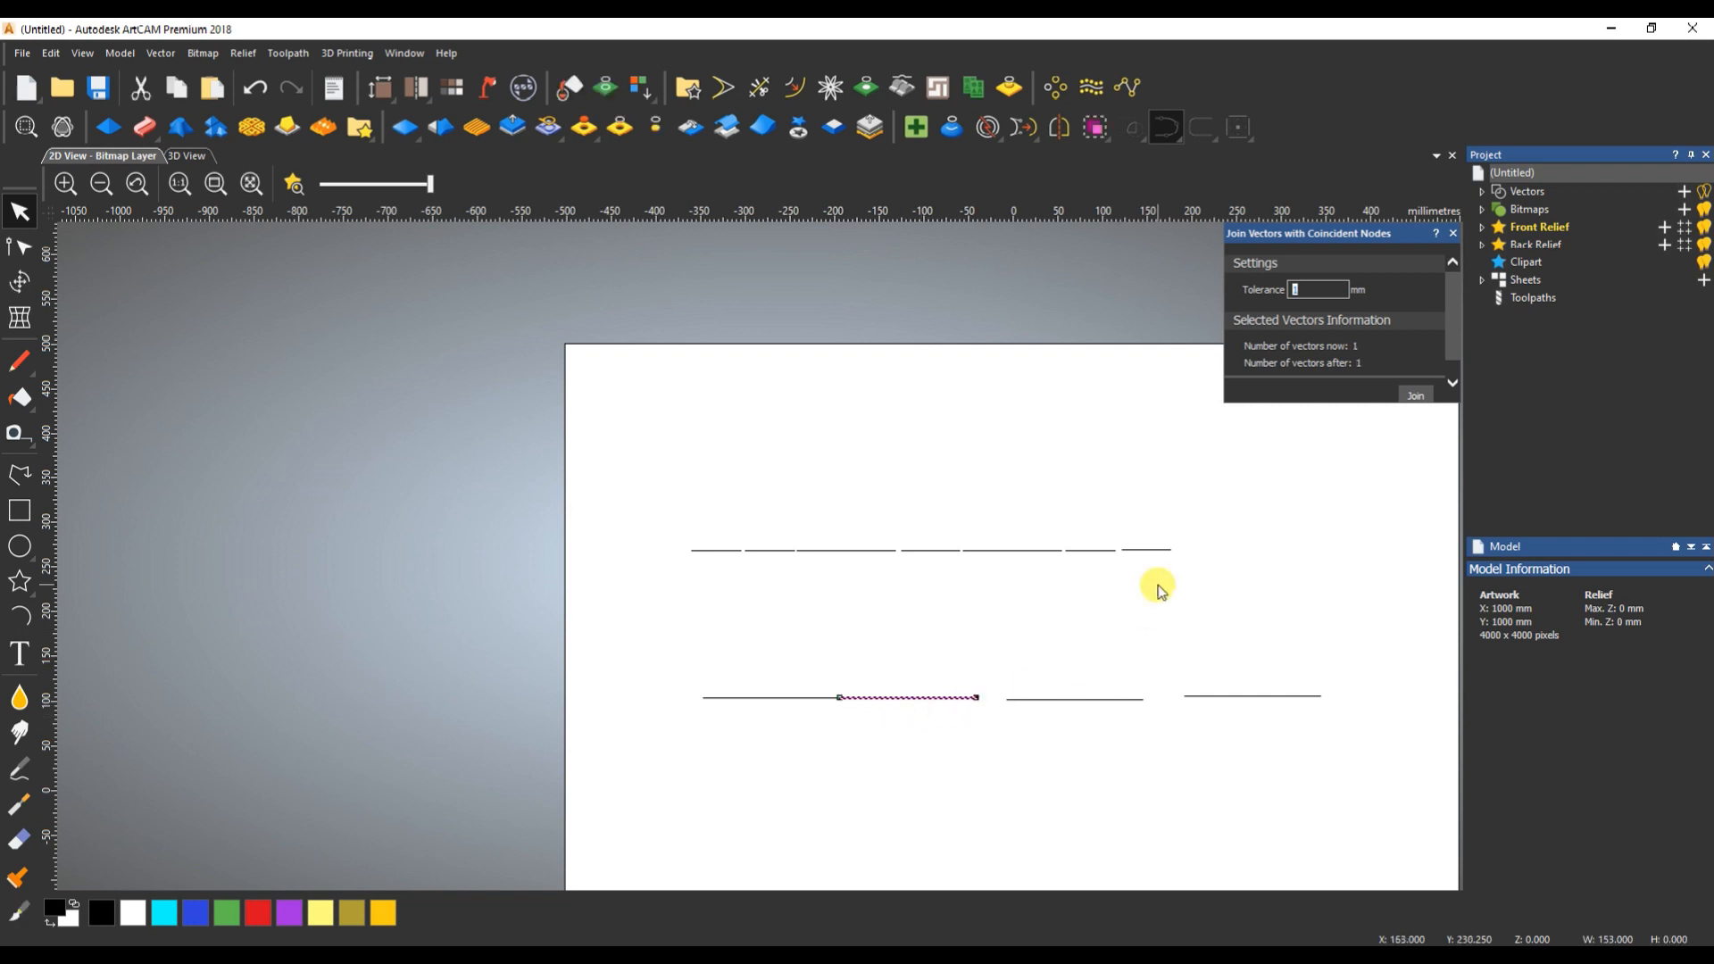
left_click_drag(807, 670, 773, 737, "shift")
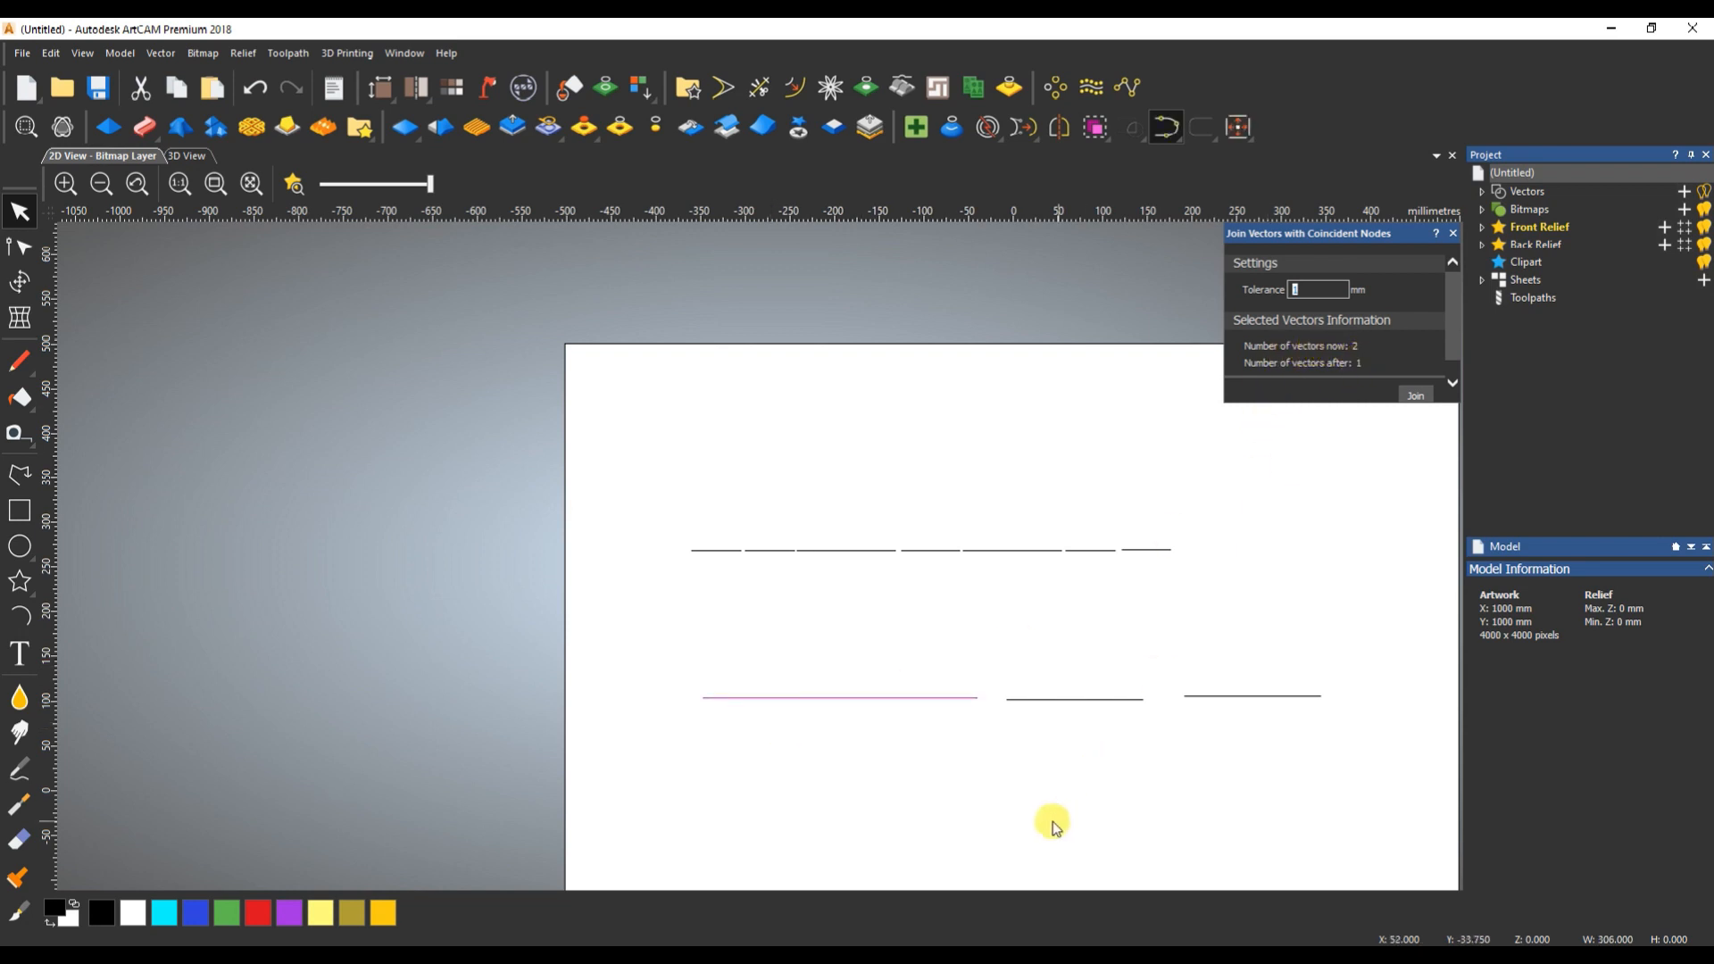
- Select the second and third lower lines across the gap, check the join counts against the tolerance, and clear the selection
left_click_drag(1072, 671, 1036, 725)
left_click_drag(955, 665, 902, 761, "shift")
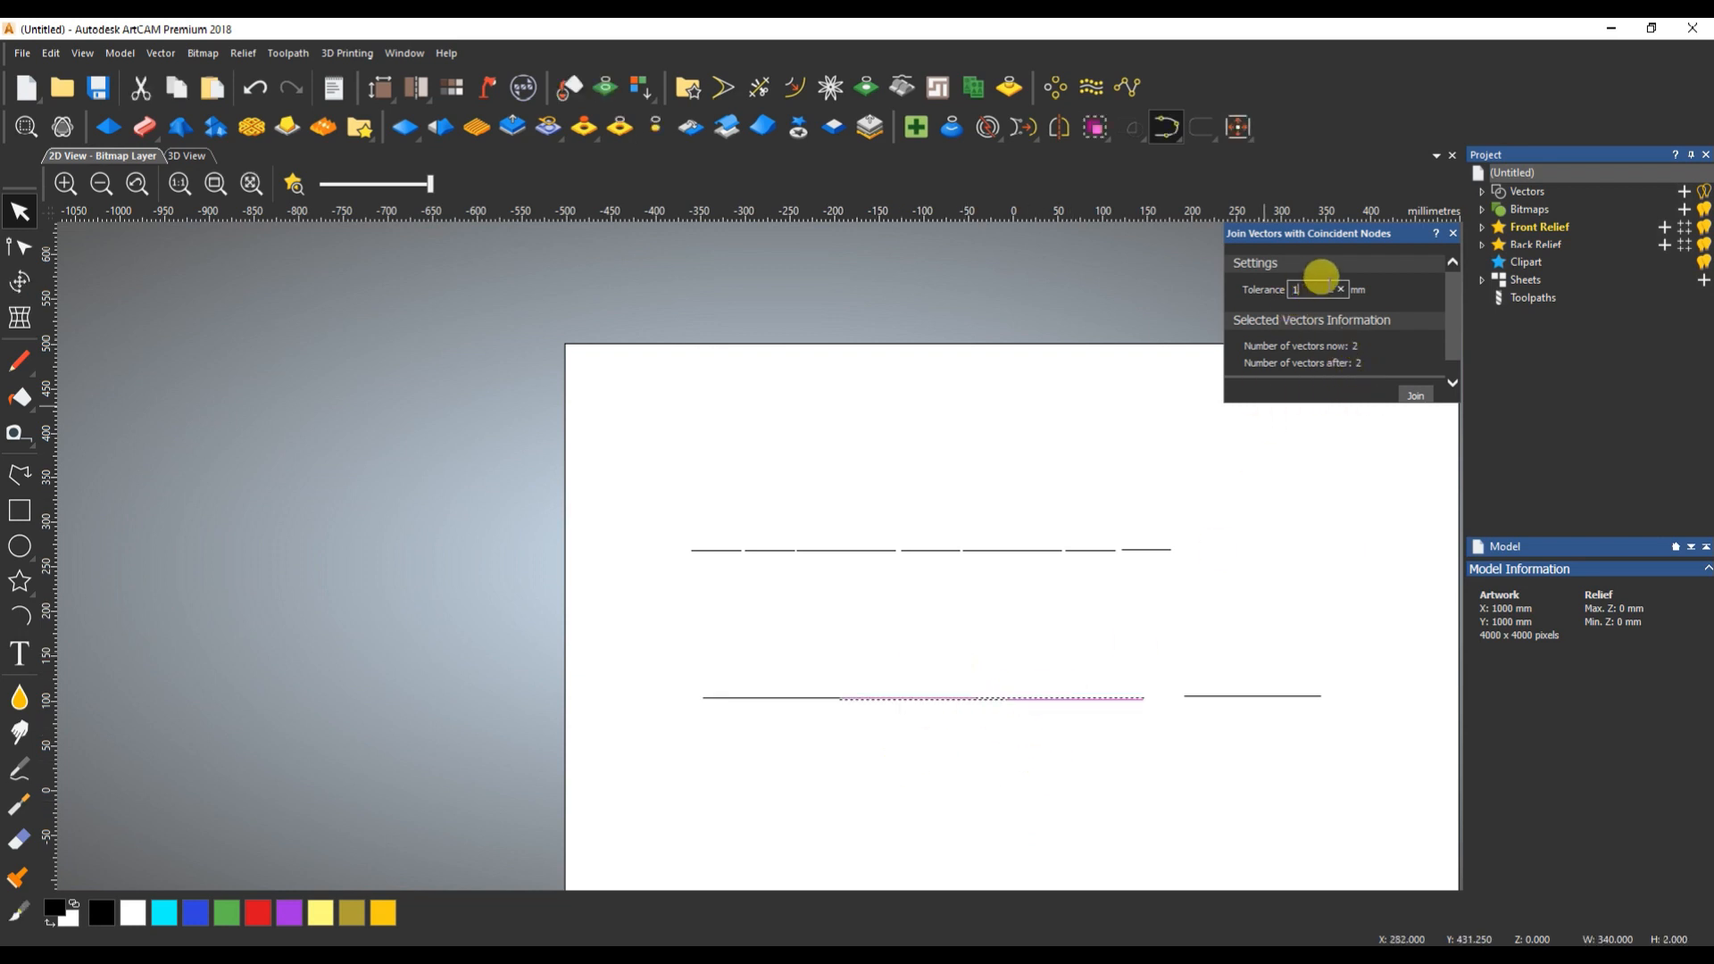
left_click_drag(1322, 284, 1270, 295)
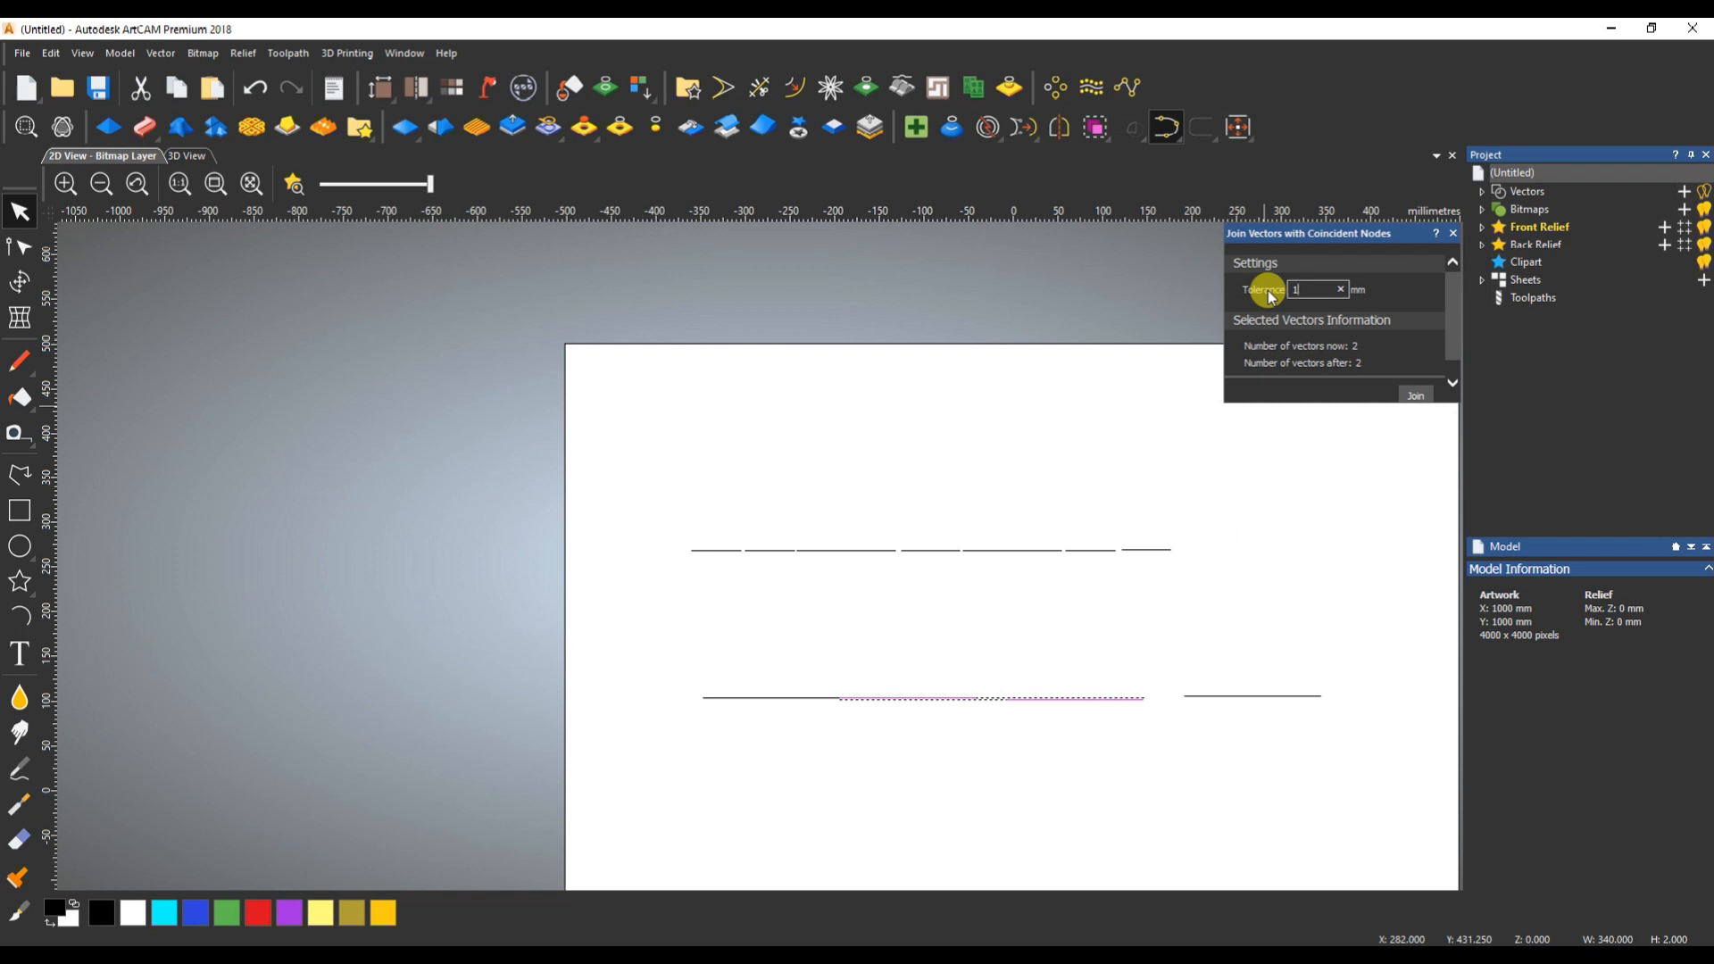
left_click(973, 666)
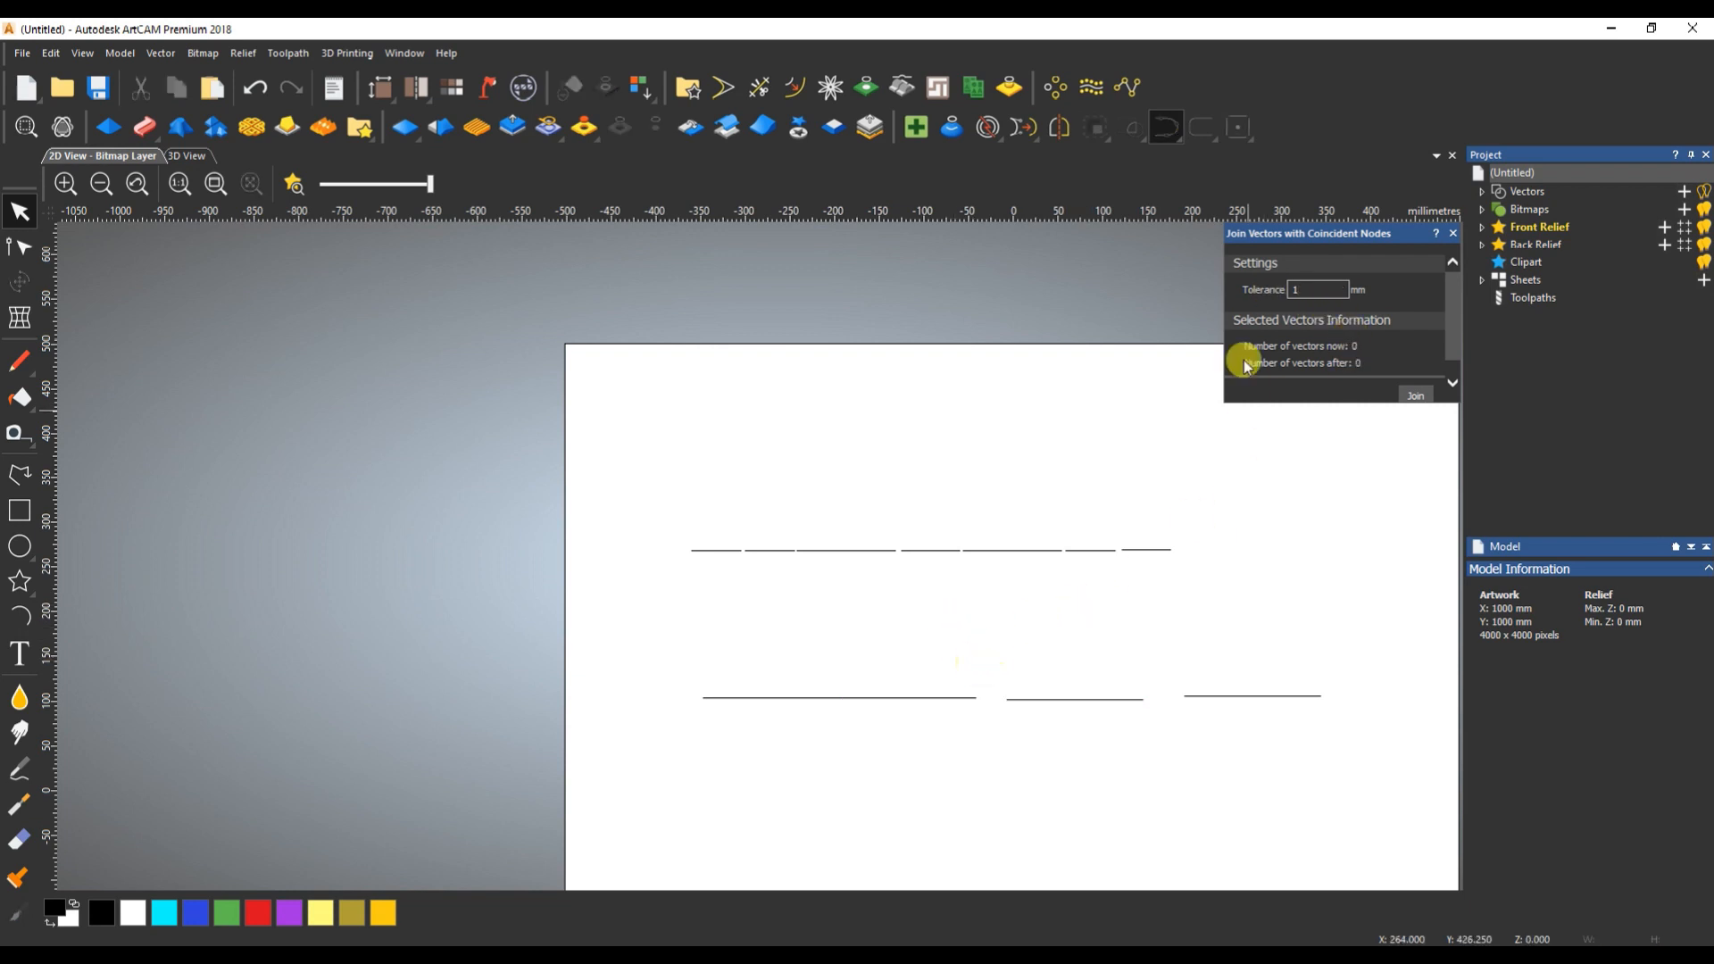
- Try join tolerances of 10 mm and 20 mm on the second and third lower lines across the gap
left_click_drag(941, 662, 912, 727)
left_click_drag(1083, 662, 1059, 726, "shift")
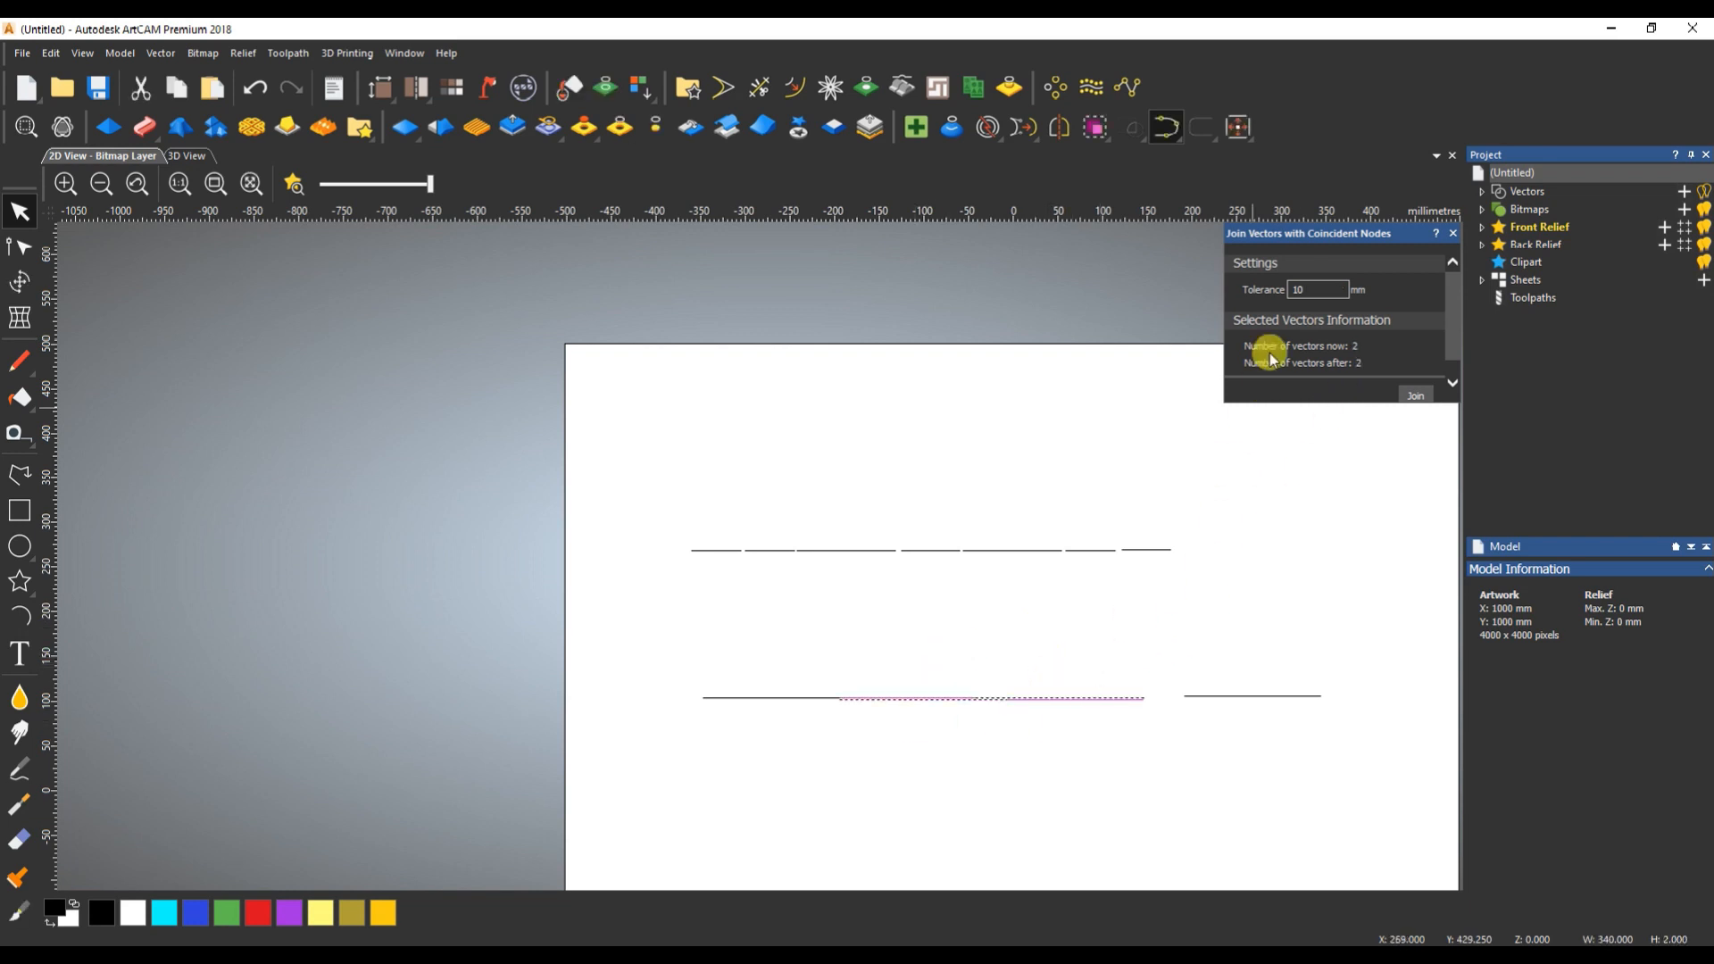
double_click(1294, 287)
type("20")
left_click(961, 695)
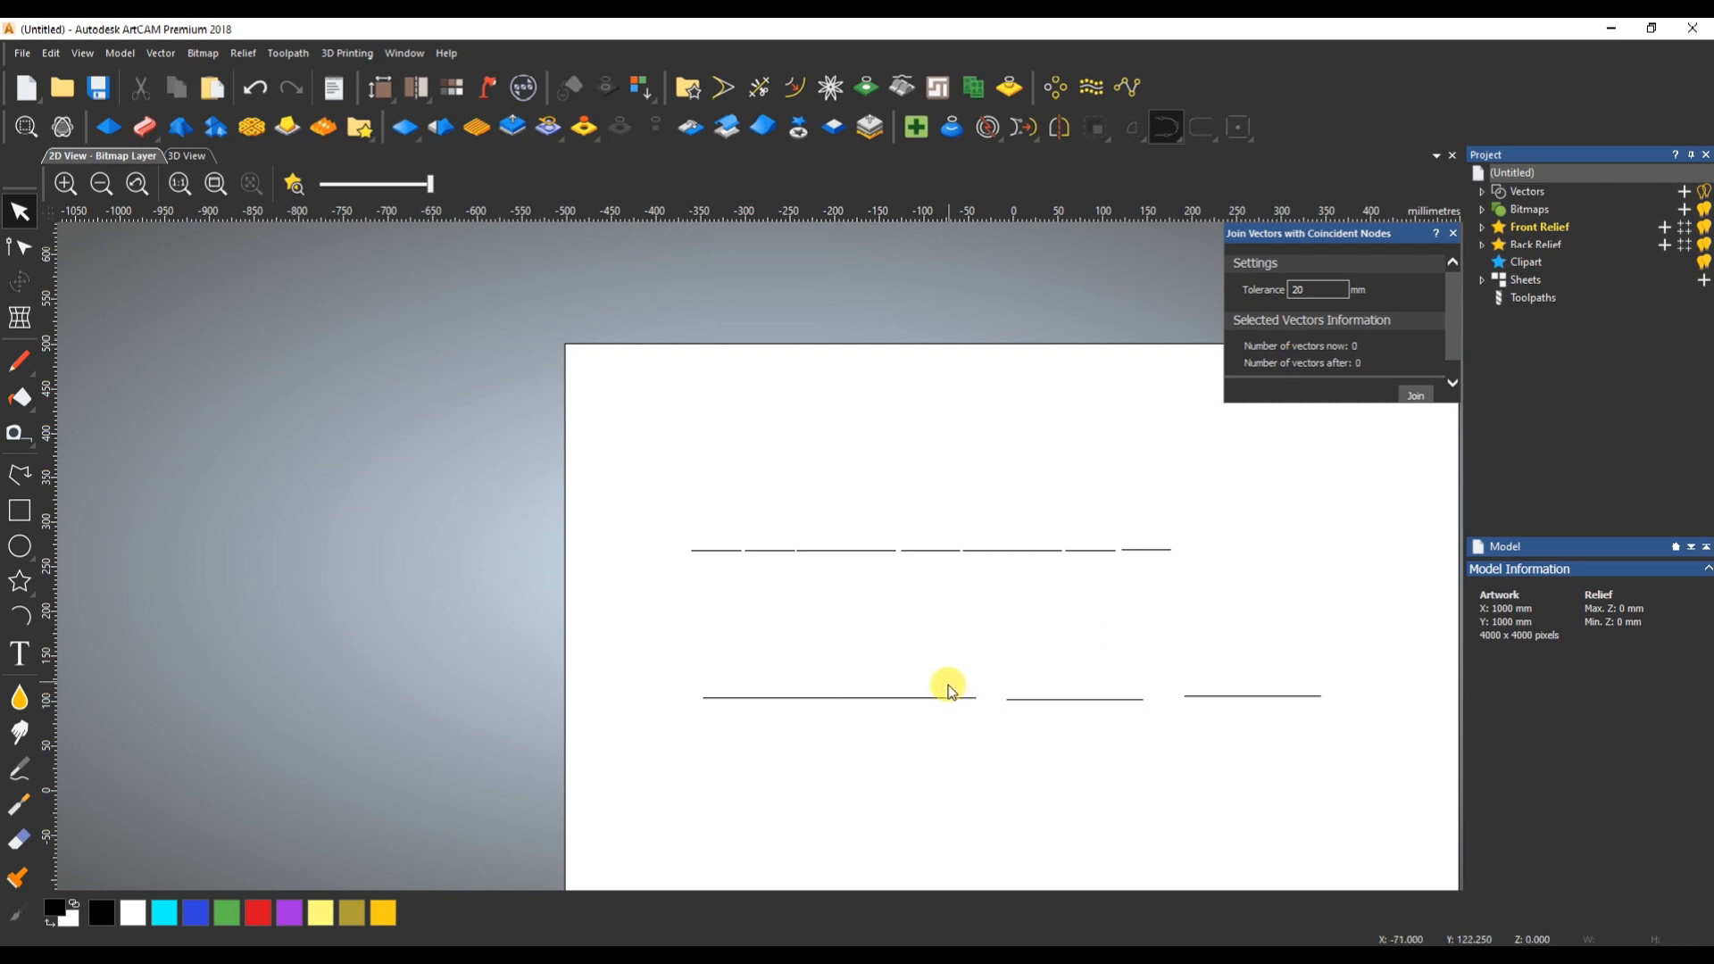
left_click(950, 696)
left_click(1067, 699, "shift")
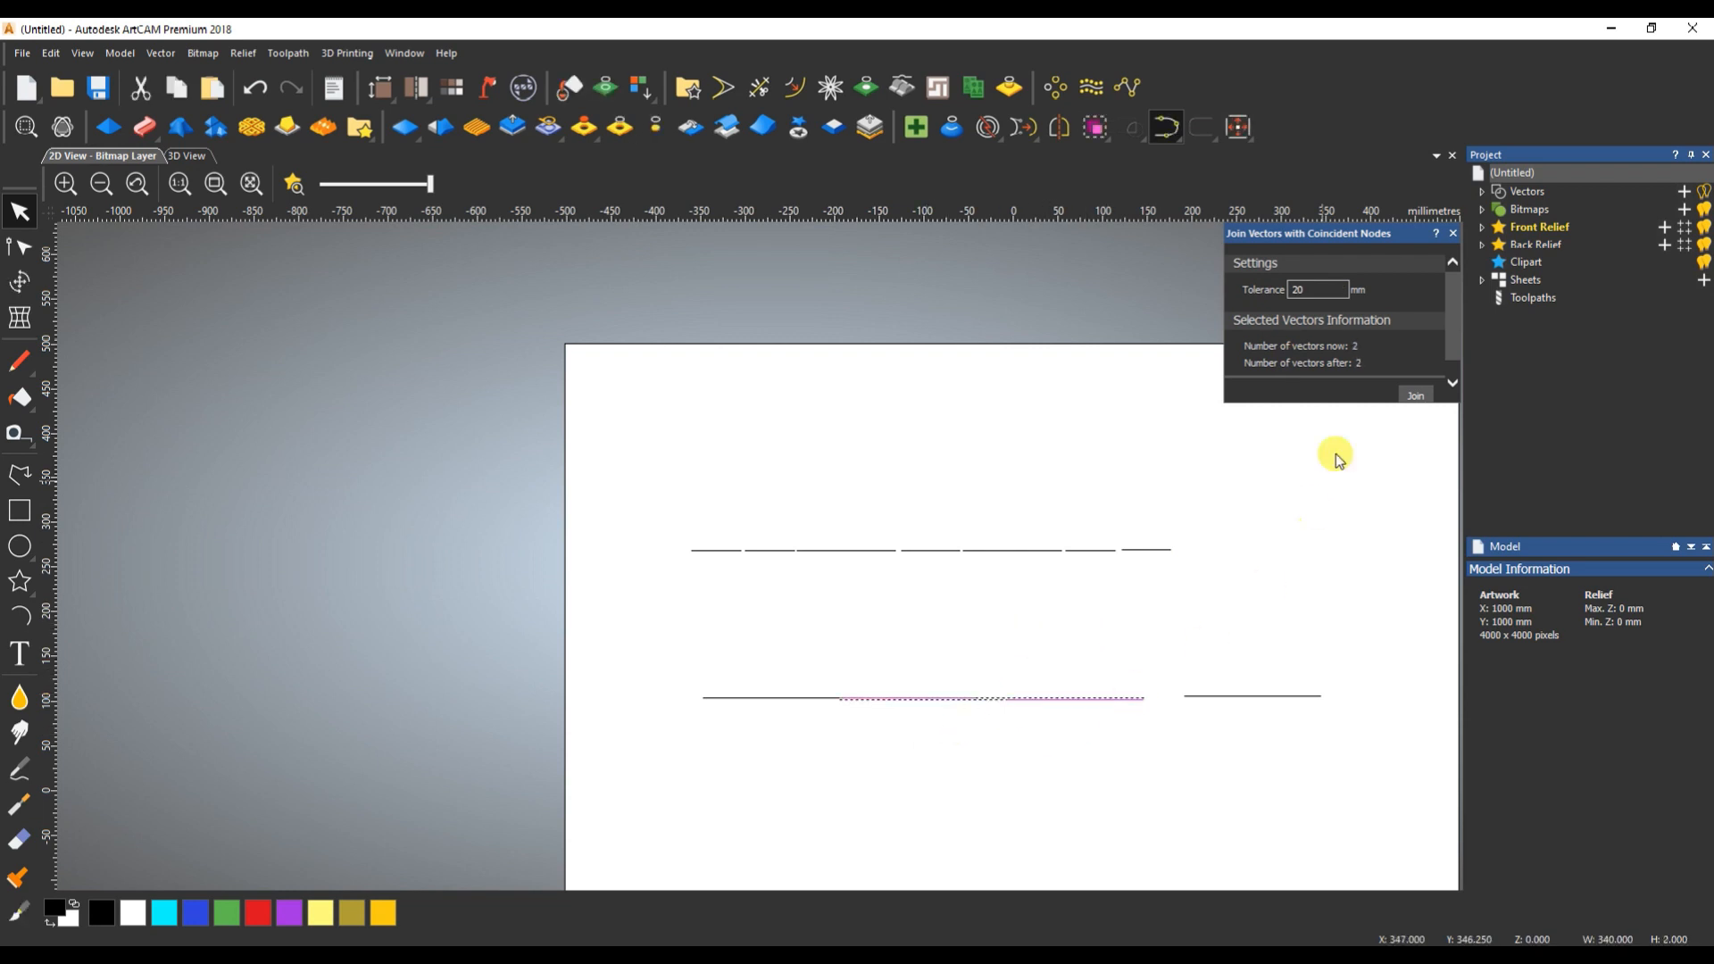
- Set the join tolerance to 50 mm and join all four lower lines into one vector
double_click(1308, 288)
type("50")
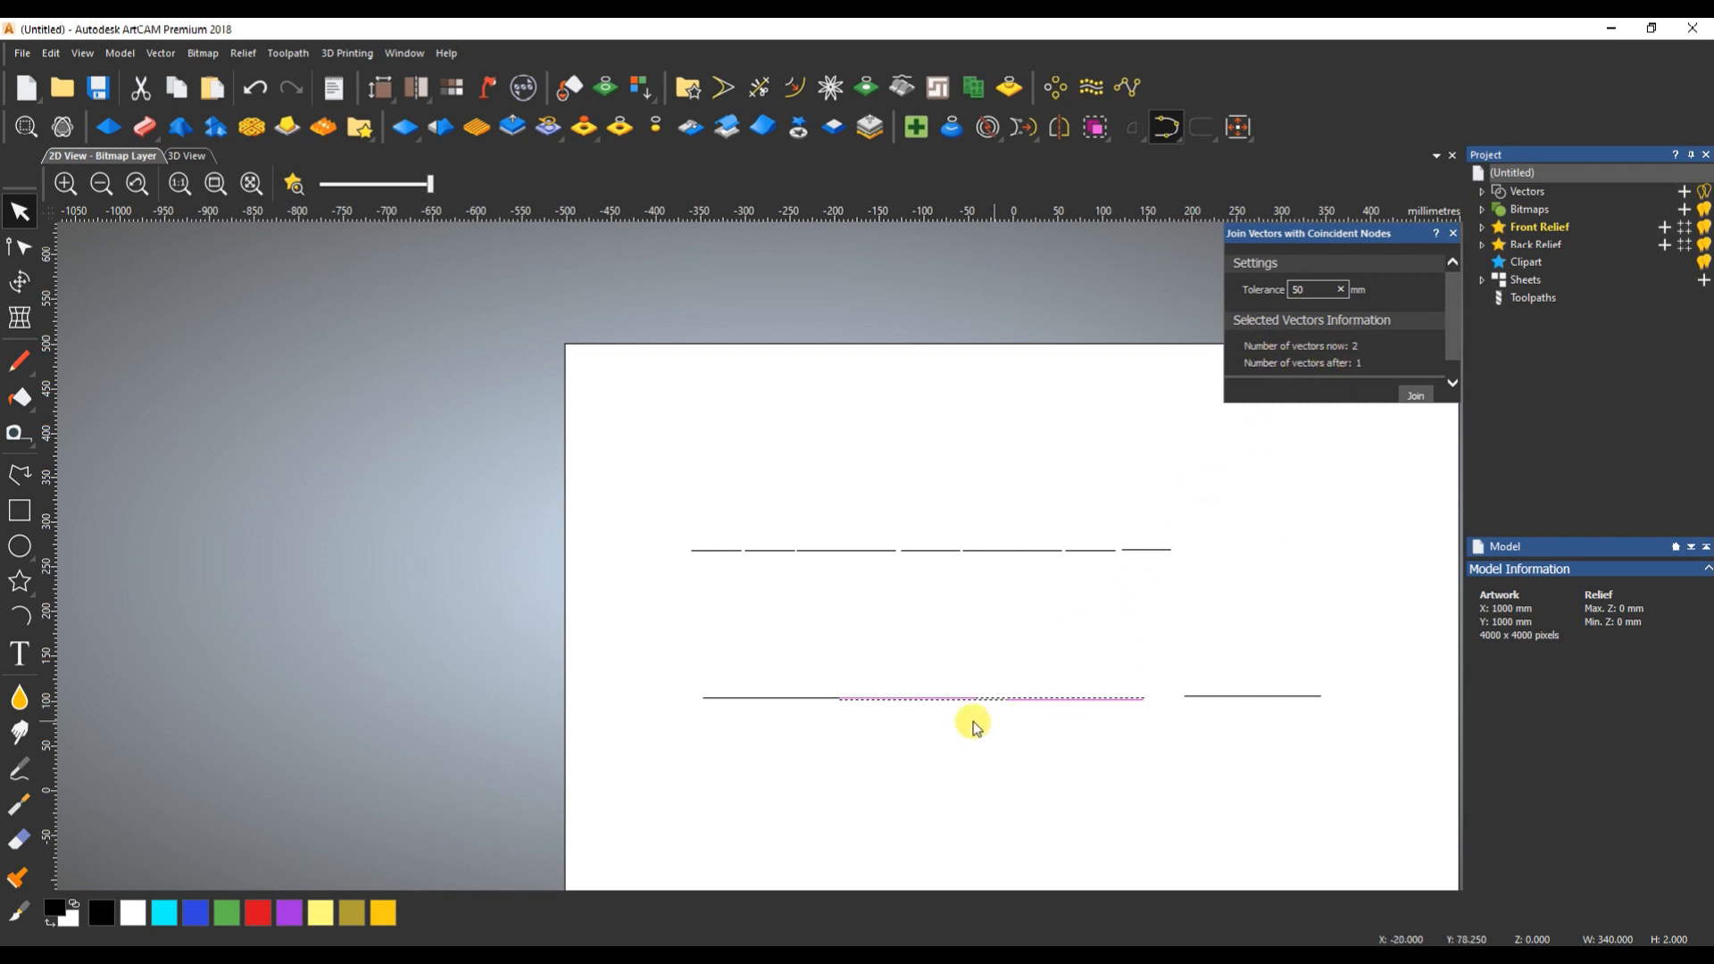
left_click_drag(660, 647, 1376, 737)
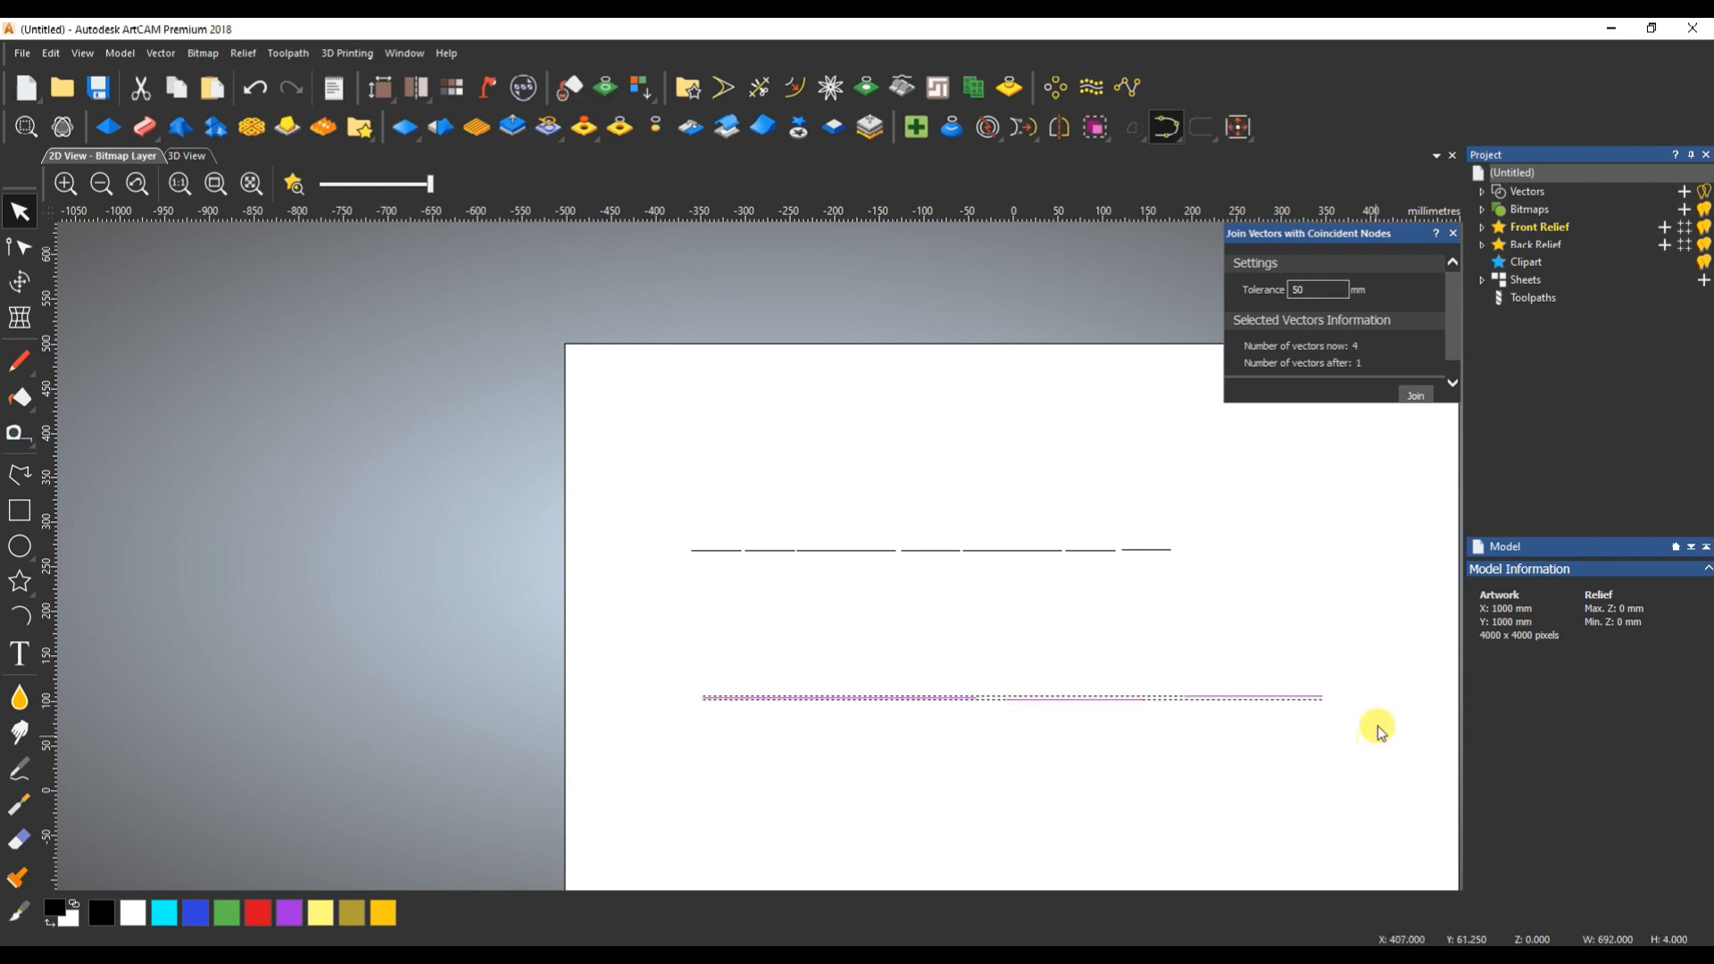
left_click(1412, 393)
left_click(1107, 620)
- Select all the lines in the upper row and check their vector counts before and after joining
left_click_drag(634, 509, 1210, 582)
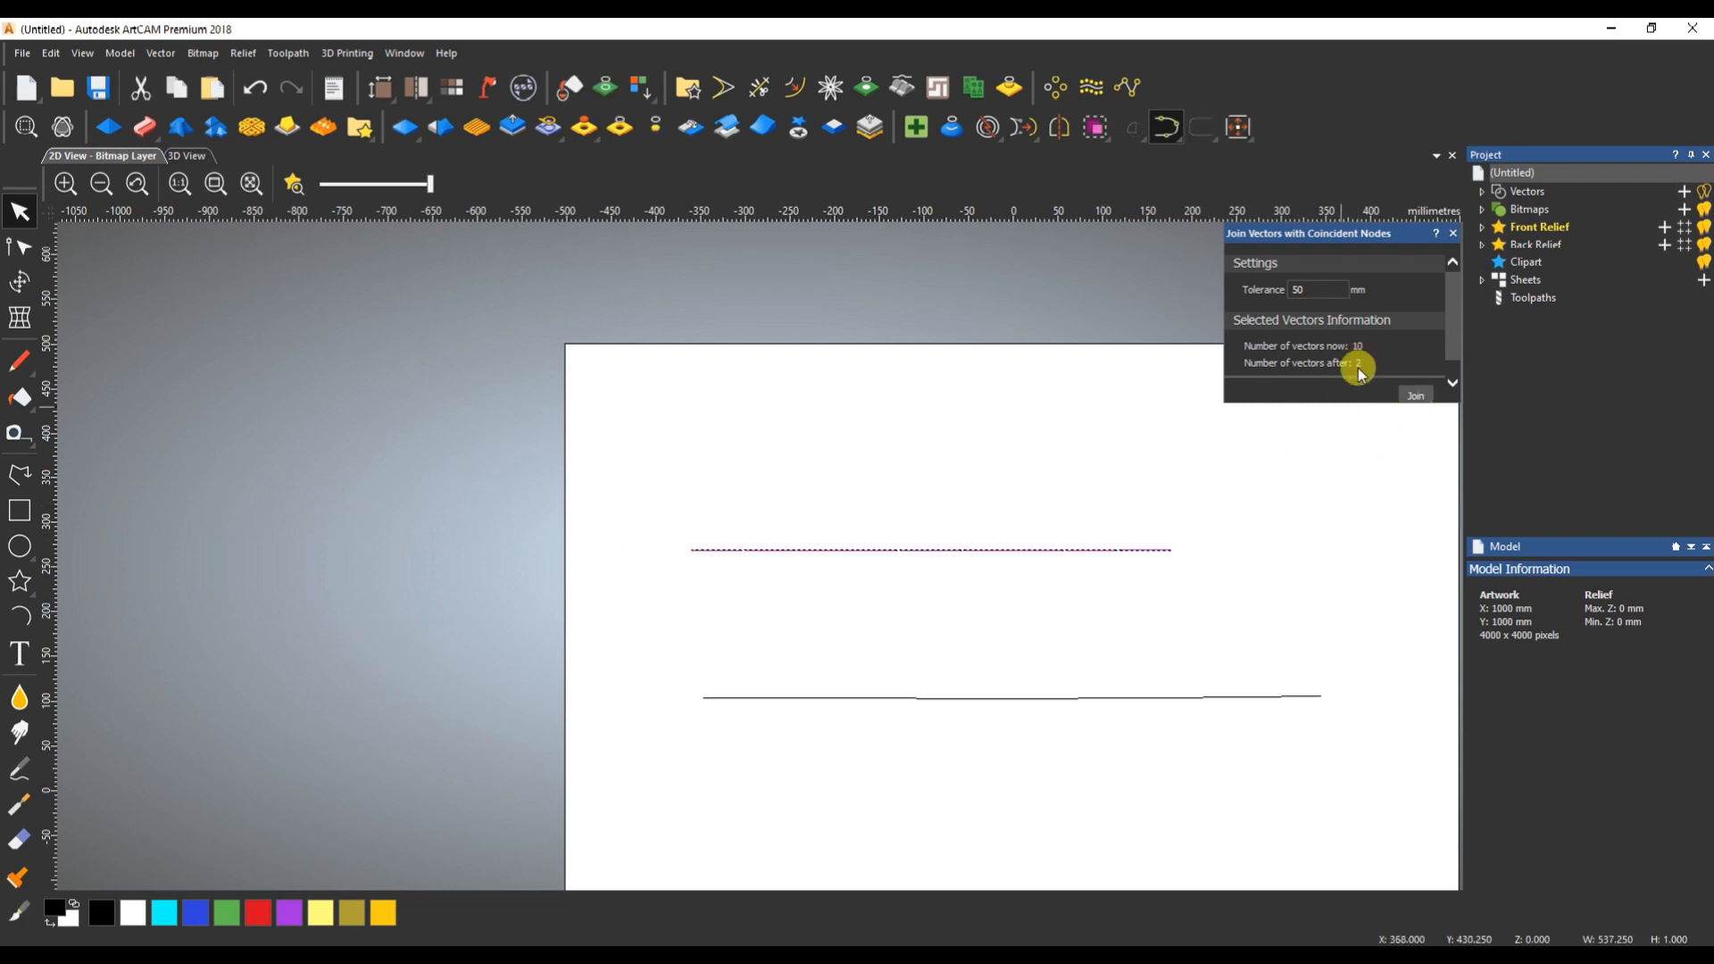
scroll(1145, 549, "up", 3)
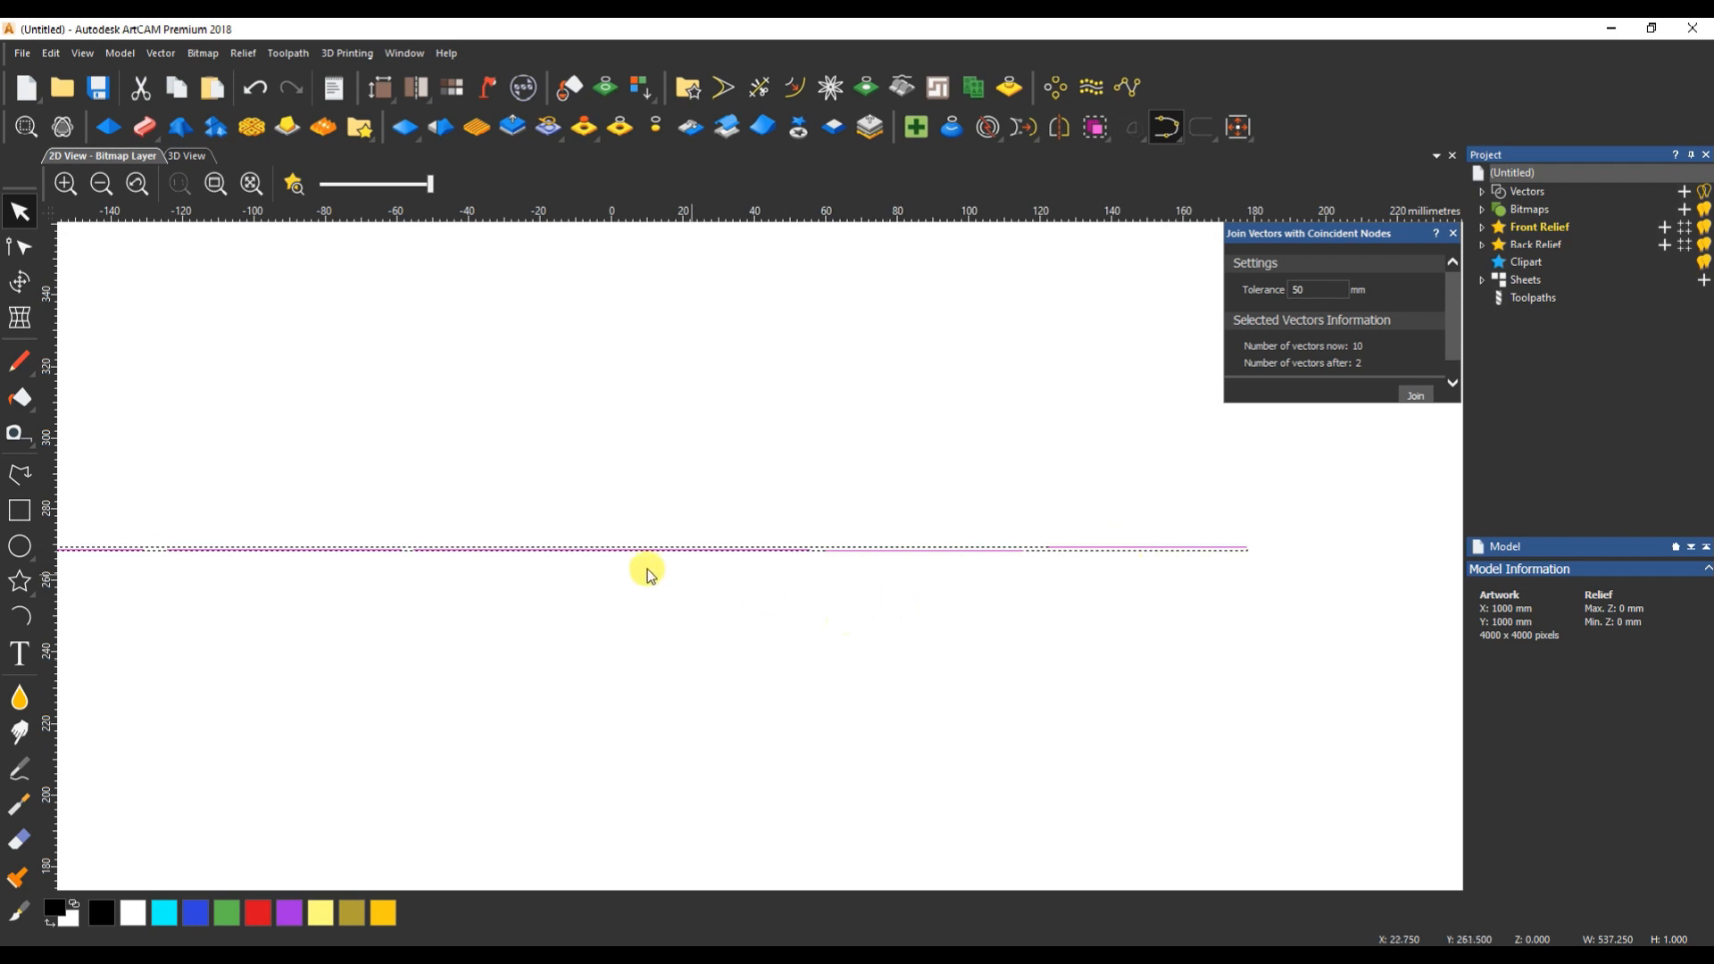
scroll(629, 568, "down", 2)
- Delete the short upper-row segment between about X 0 and X 55 mm to open a wider gap
left_click(723, 616)
left_click(725, 553)
left_click(672, 552)
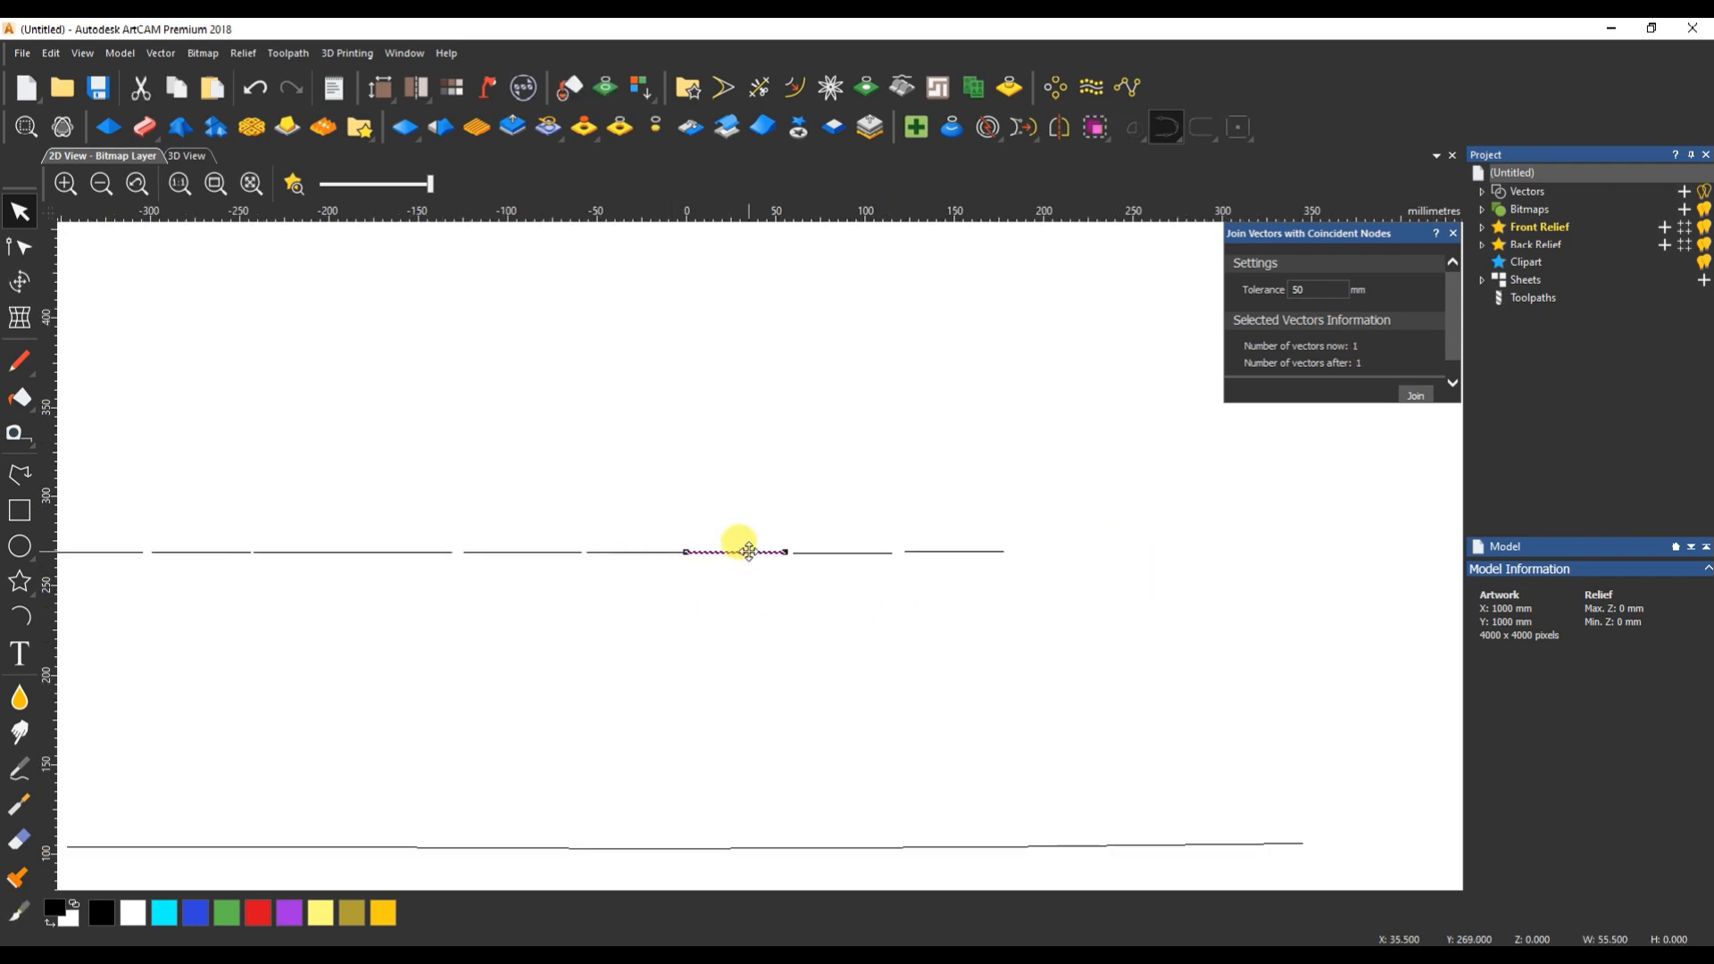
key("Delete")
left_click(669, 554)
scroll(712, 570, "down", 2)
- Try join tolerances of 100 mm and 200 mm on the remaining upper-row lines
left_click_drag(564, 536, 900, 592)
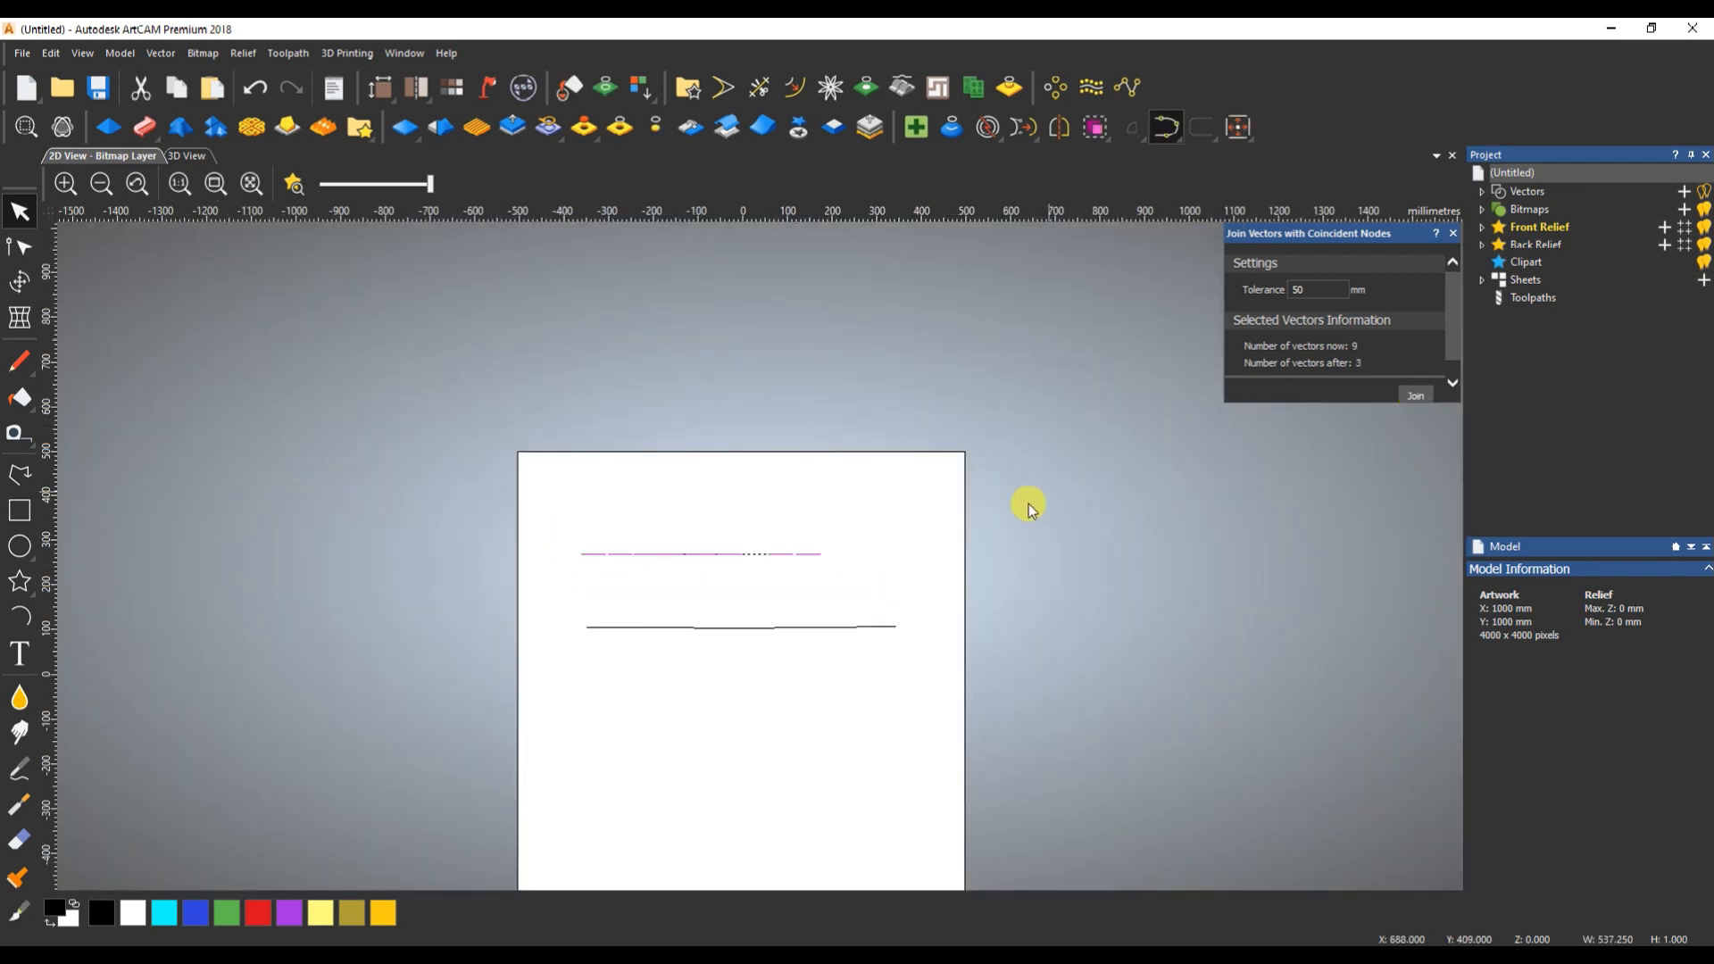
left_click(1293, 290)
type("100")
left_click_drag(547, 502, 891, 595)
double_click(1337, 290)
type("200")
left_click(759, 574)
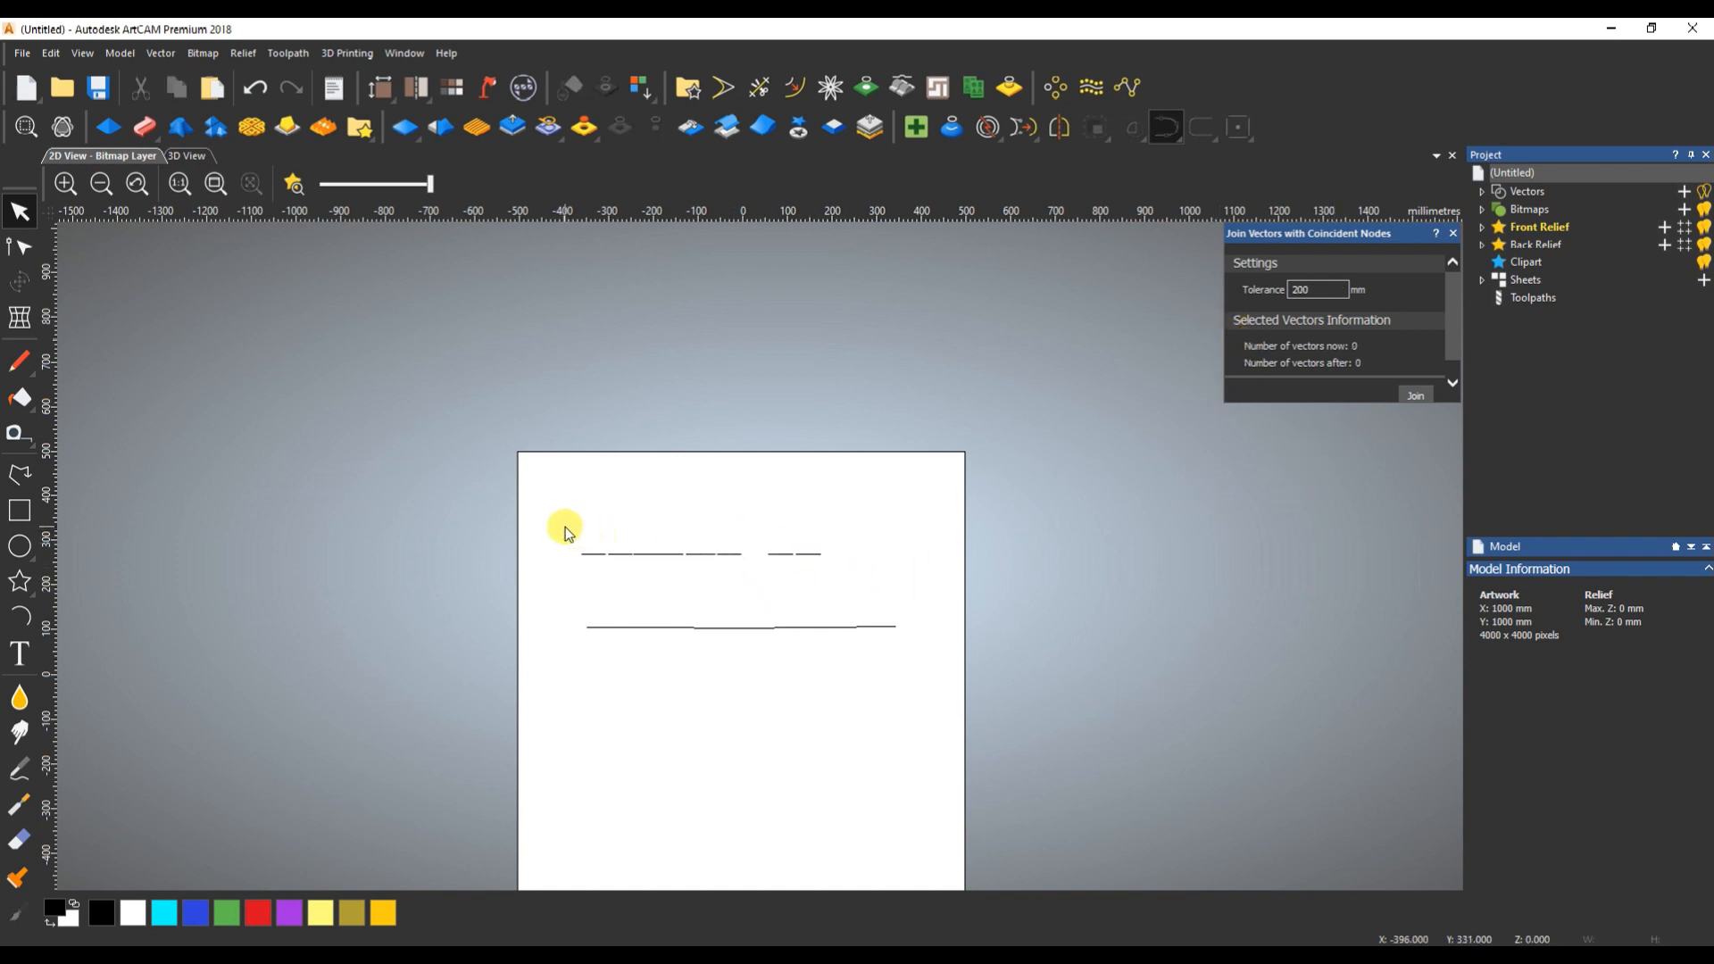
- Delete all remaining lines in the upper row, keeping the joined lower line
left_click_drag(563, 525, 929, 591)
key("Delete")
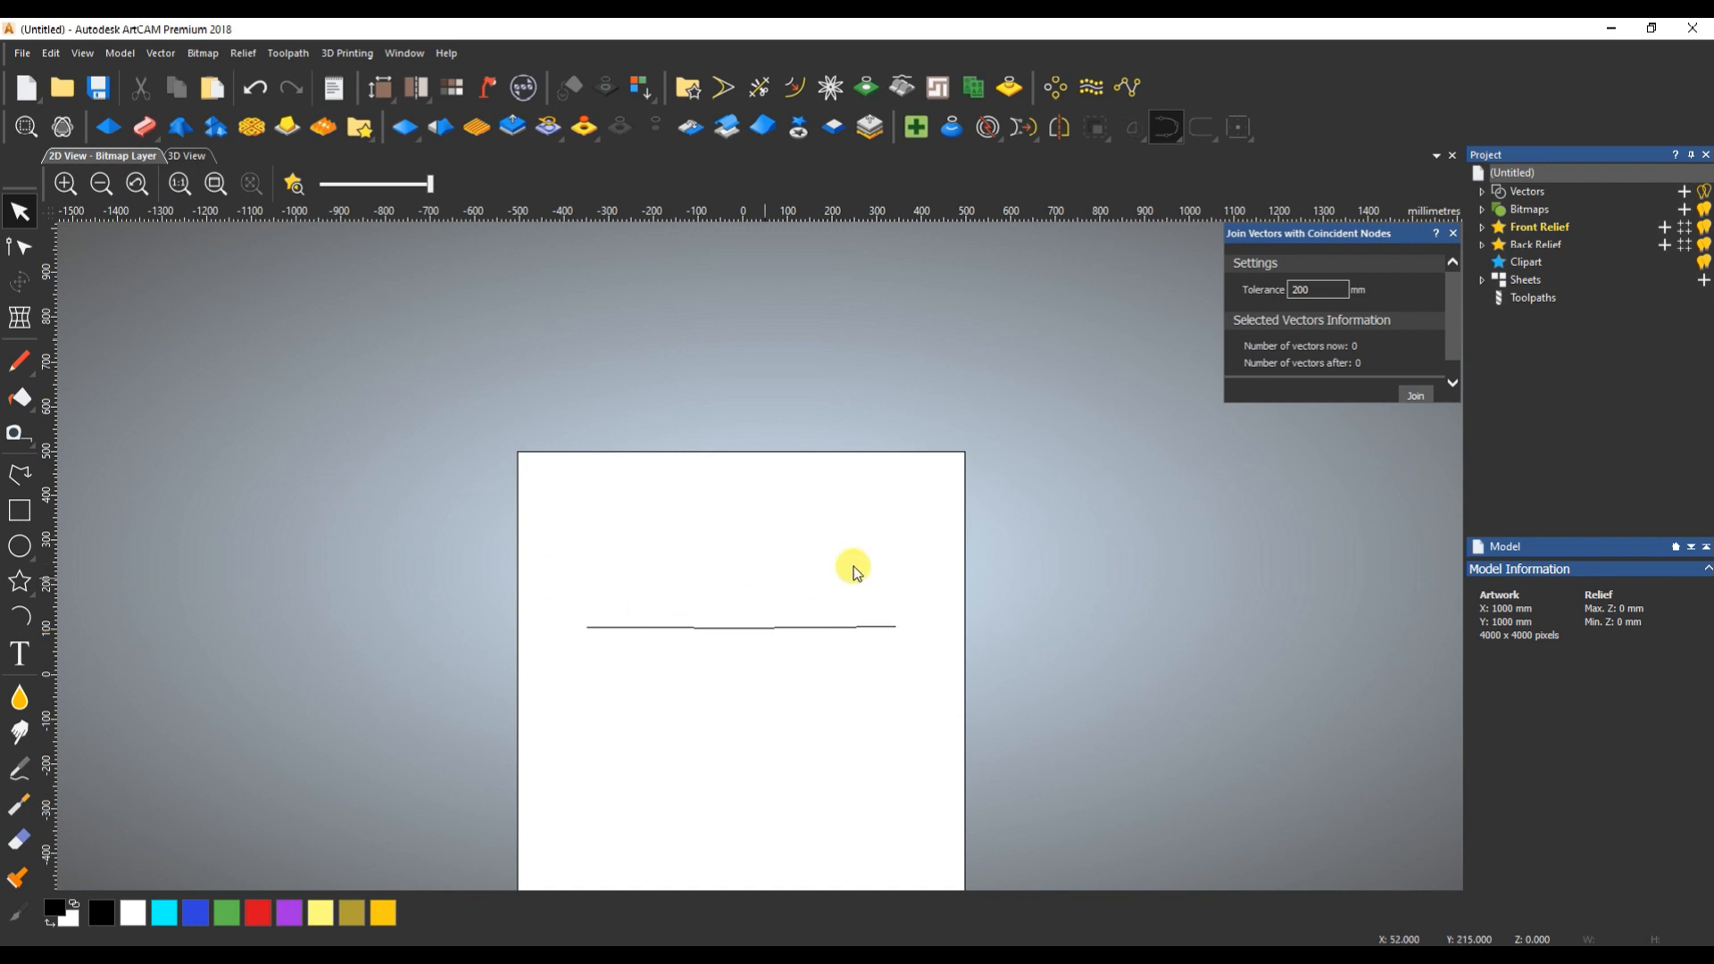
left_click_drag(694, 585, 622, 697)
left_click(862, 678)
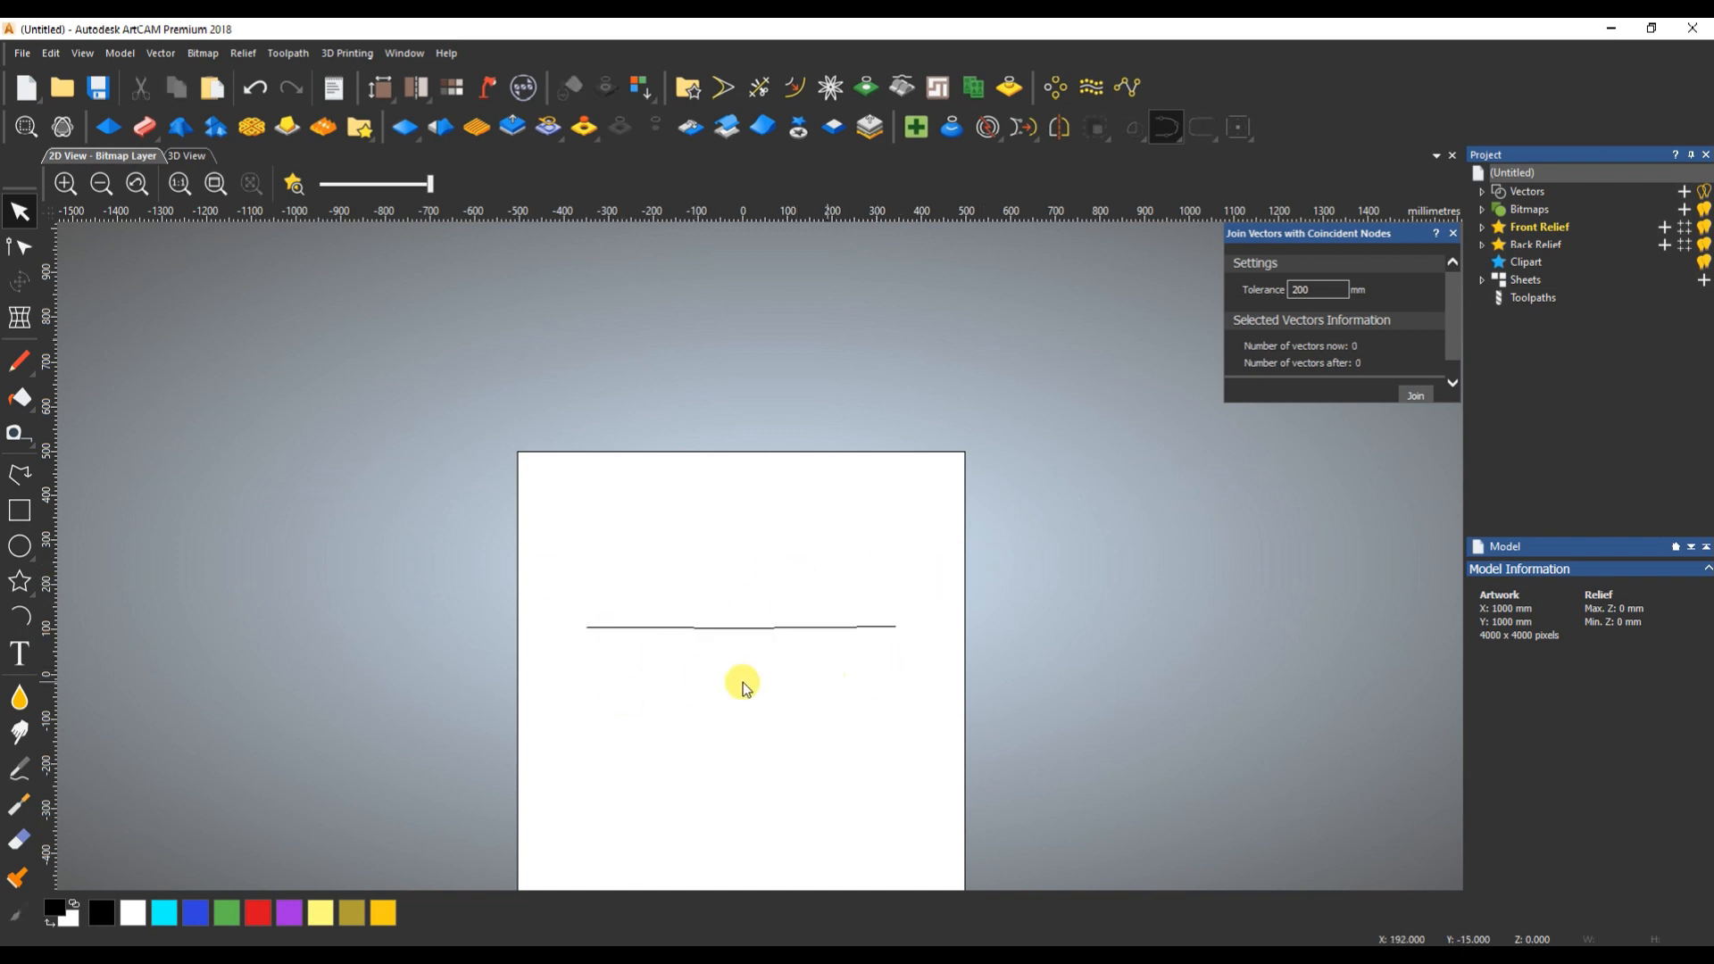
- Draw a horizontal line about 180 mm long above the joined line and place two copies beside it with gaps between them
left_click(14, 466)
left_click(591, 563)
left_click(673, 564)
key("Escape")
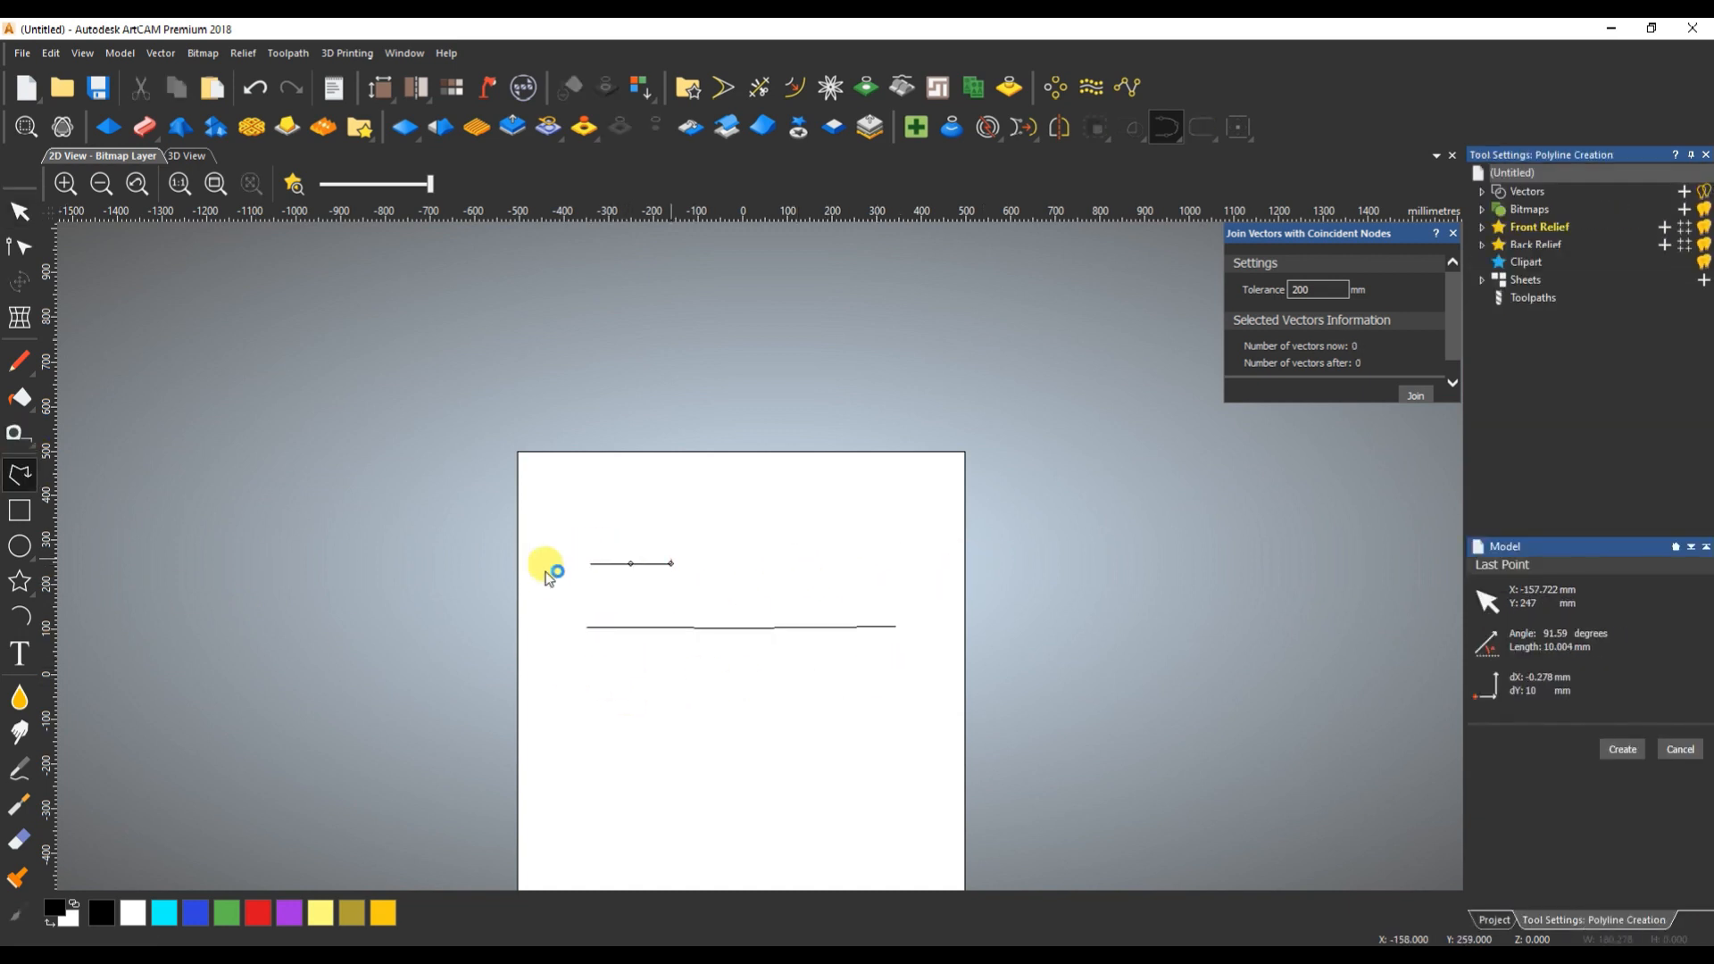
left_click_drag(591, 563, 766, 564)
- Set the join tolerance to 1 mm with the three upper lines selected, and delete every line on the page
left_click_drag(593, 525, 894, 600)
left_click(1288, 288)
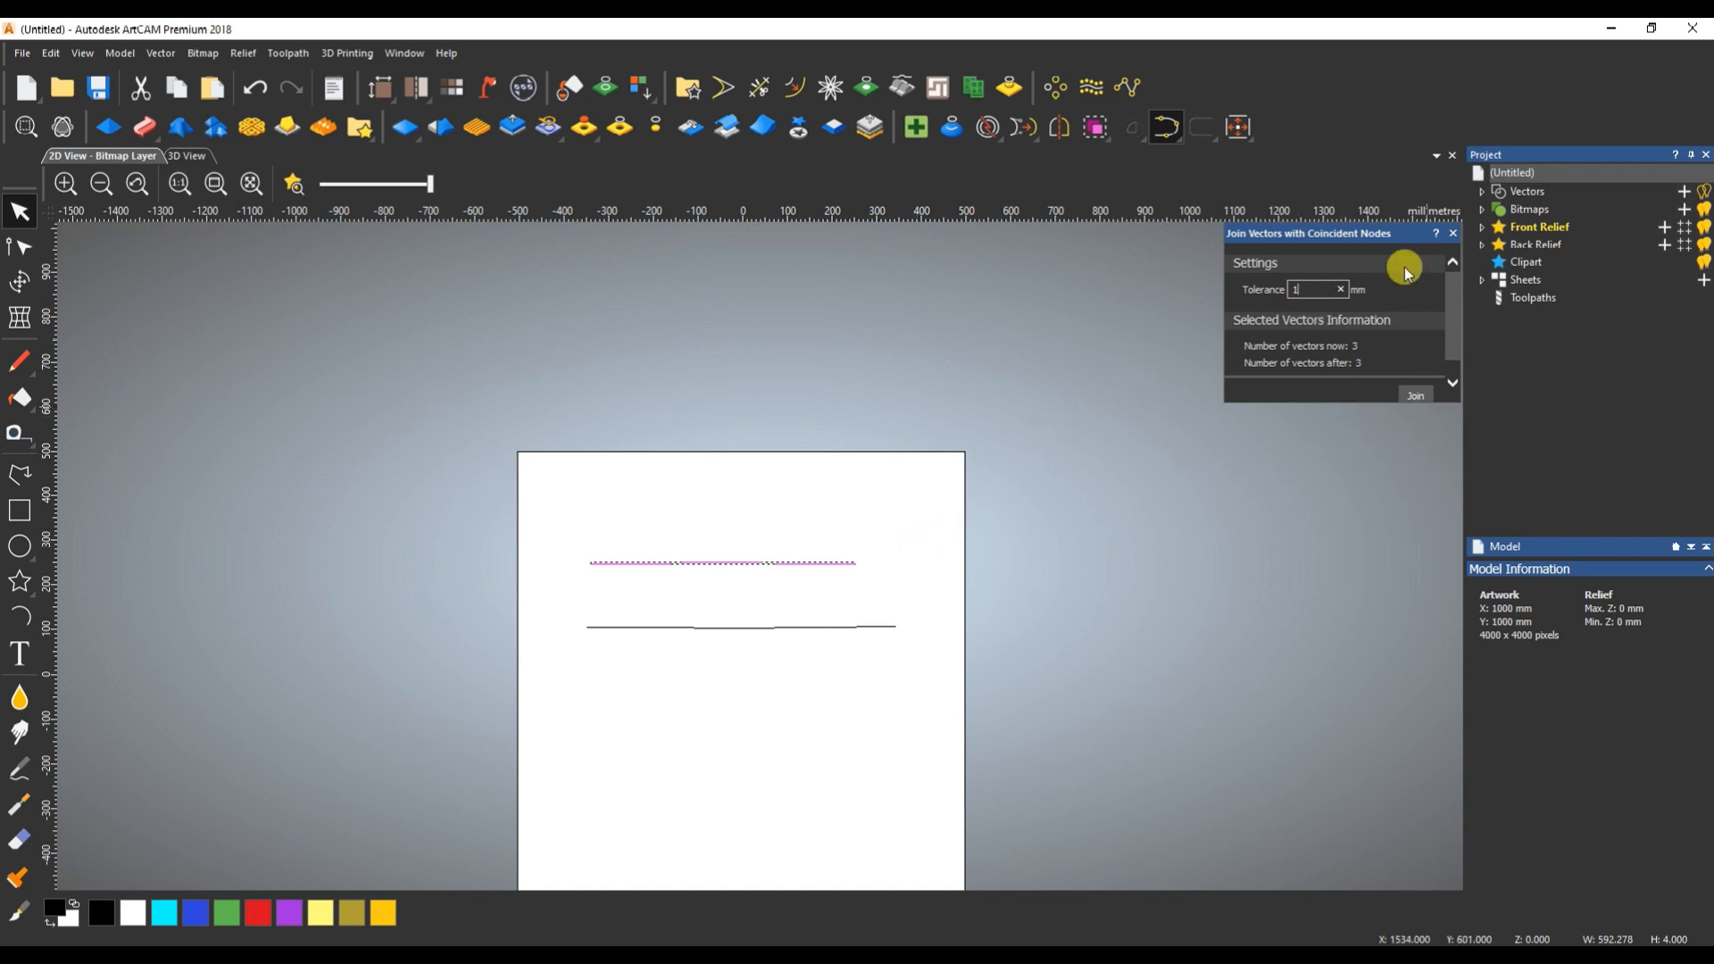
left_click(998, 572)
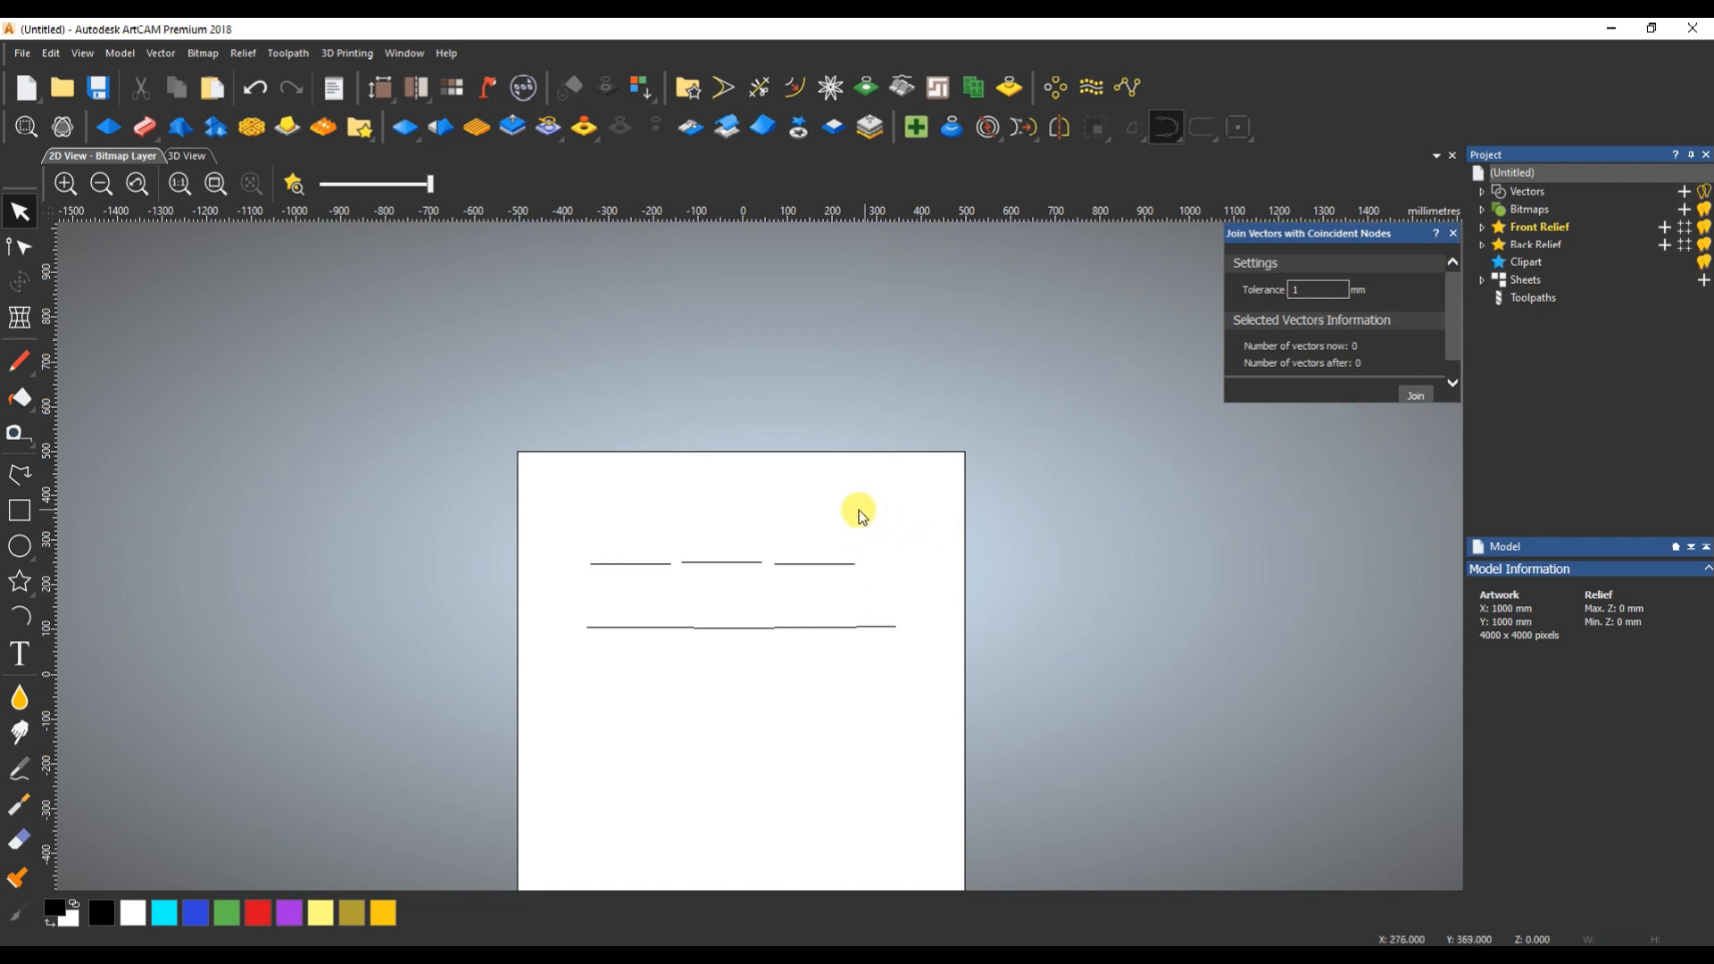
left_click_drag(630, 582, 988, 720)
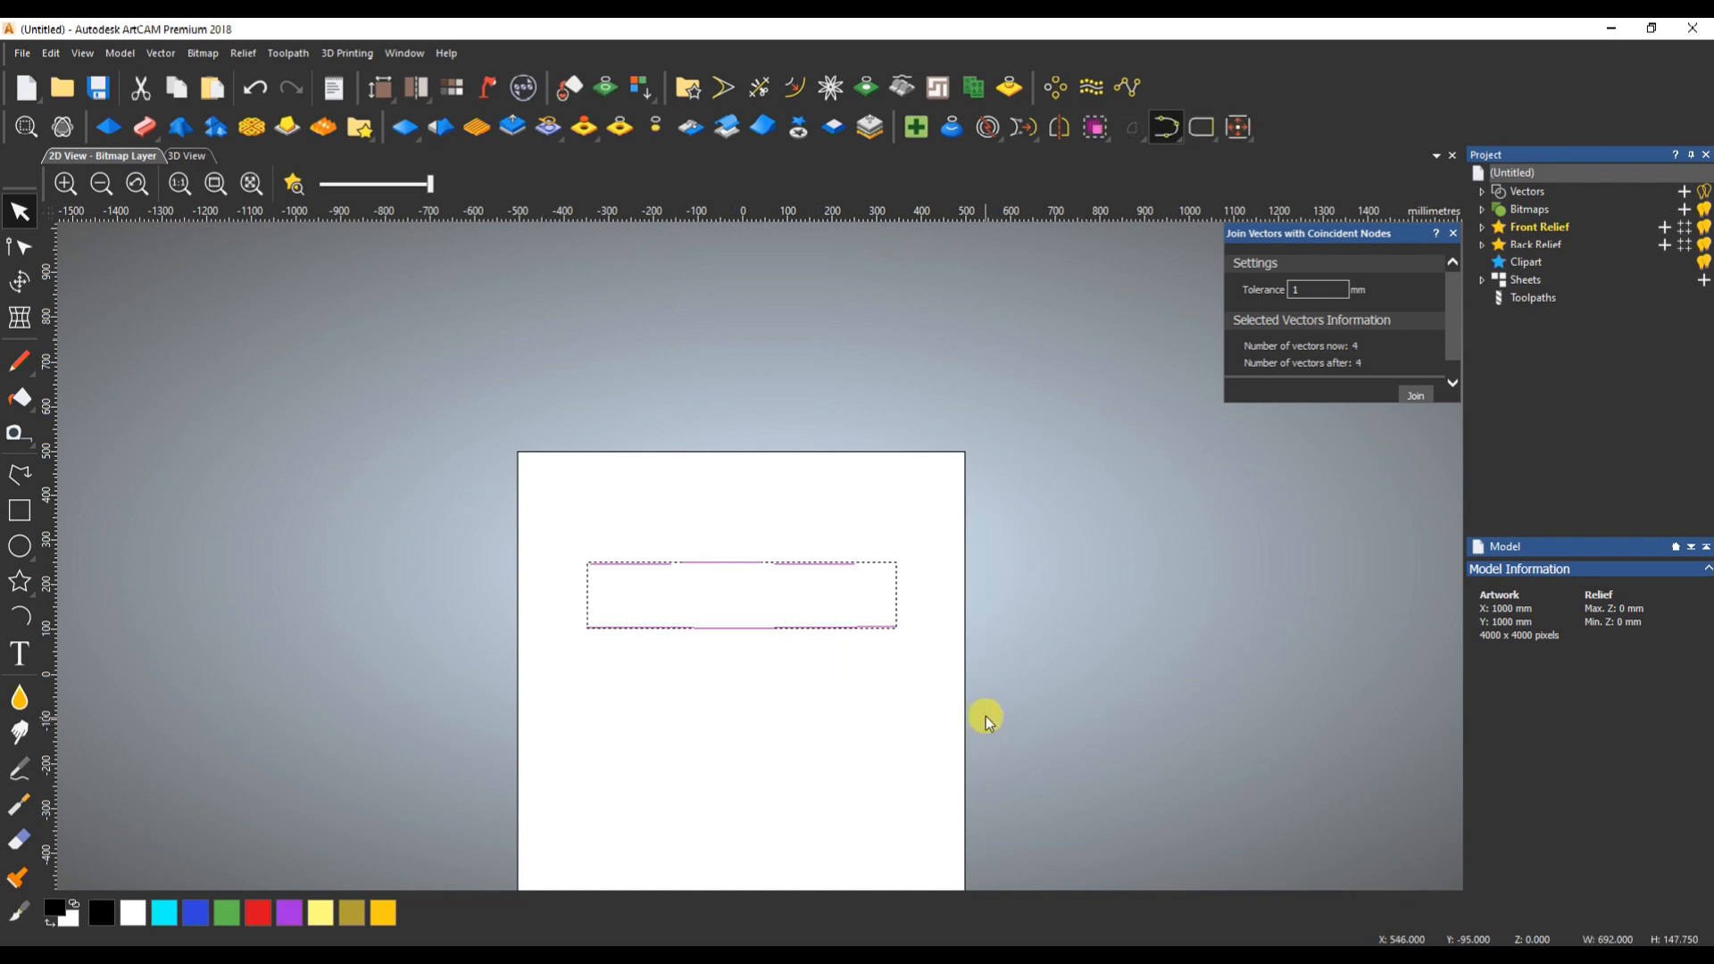
key("Delete")
- Draw a horizontal line about 580 mm long and place a copy about 178 mm below it
left_click(34, 469)
left_click(604, 577)
left_click(864, 577)
left_click_drag(605, 577, 609, 658, "ctrl")
- Join the two parallel lines at their right ends and try closing the open left side with a straight line
left_click_drag(754, 543, 707, 716)
left_click_drag(1168, 124, 1211, 173)
left_click(1454, 233)
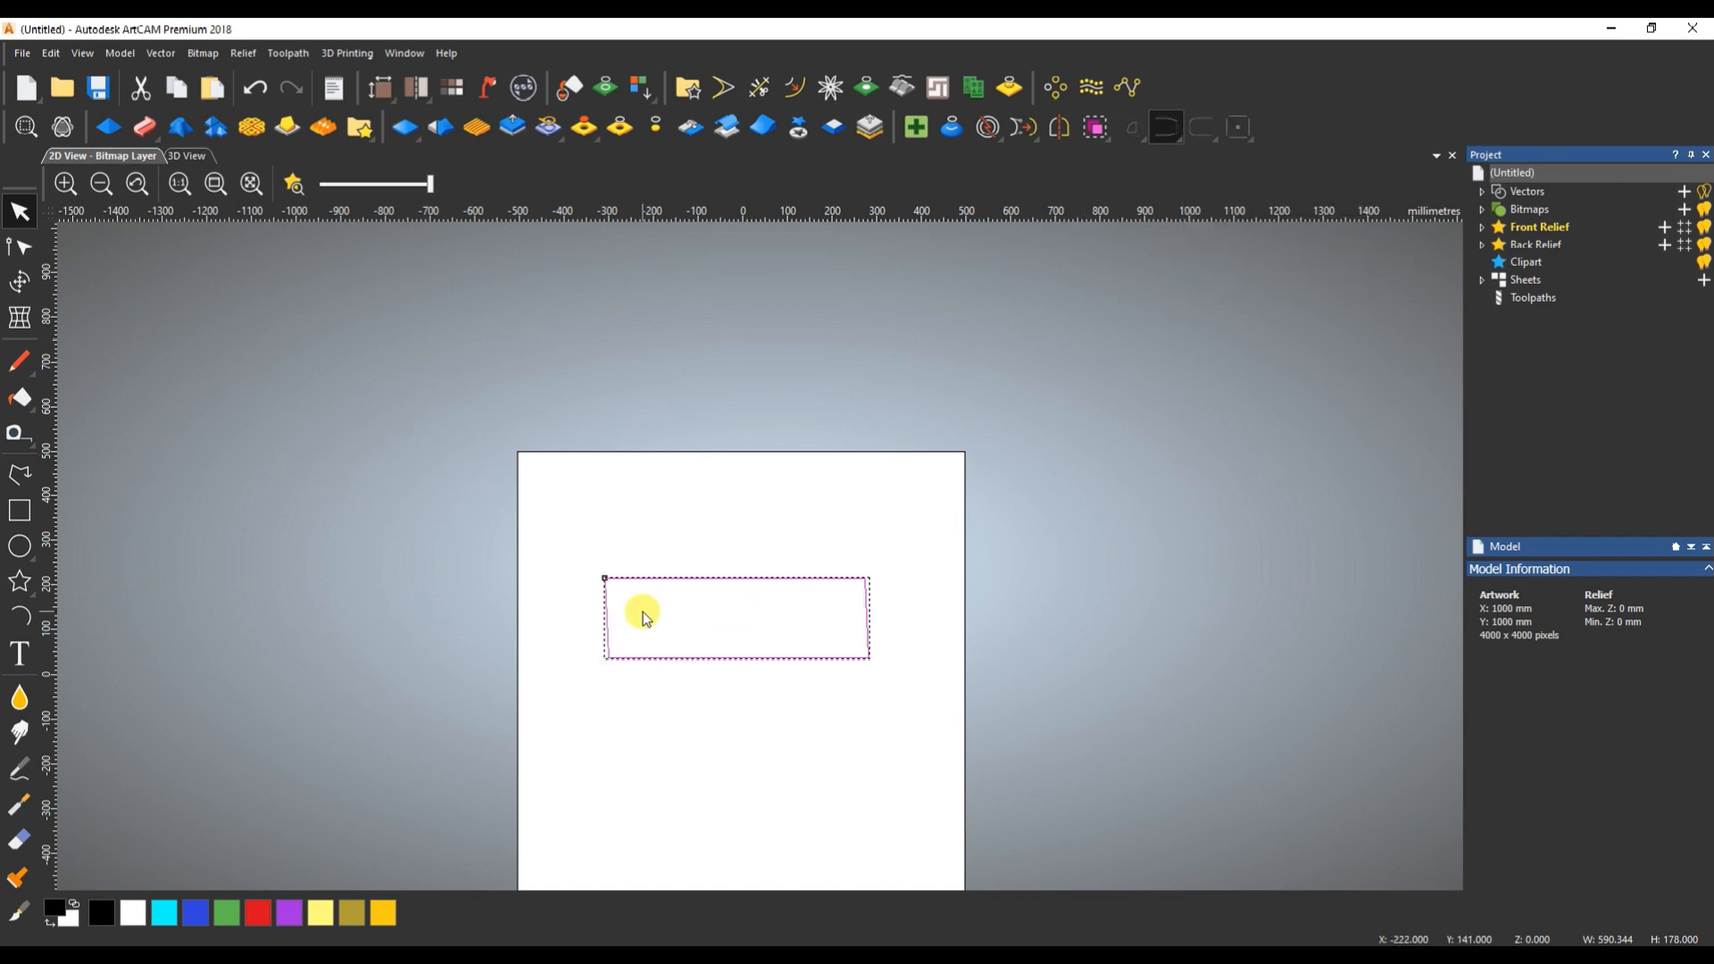
key("ctrl+z")
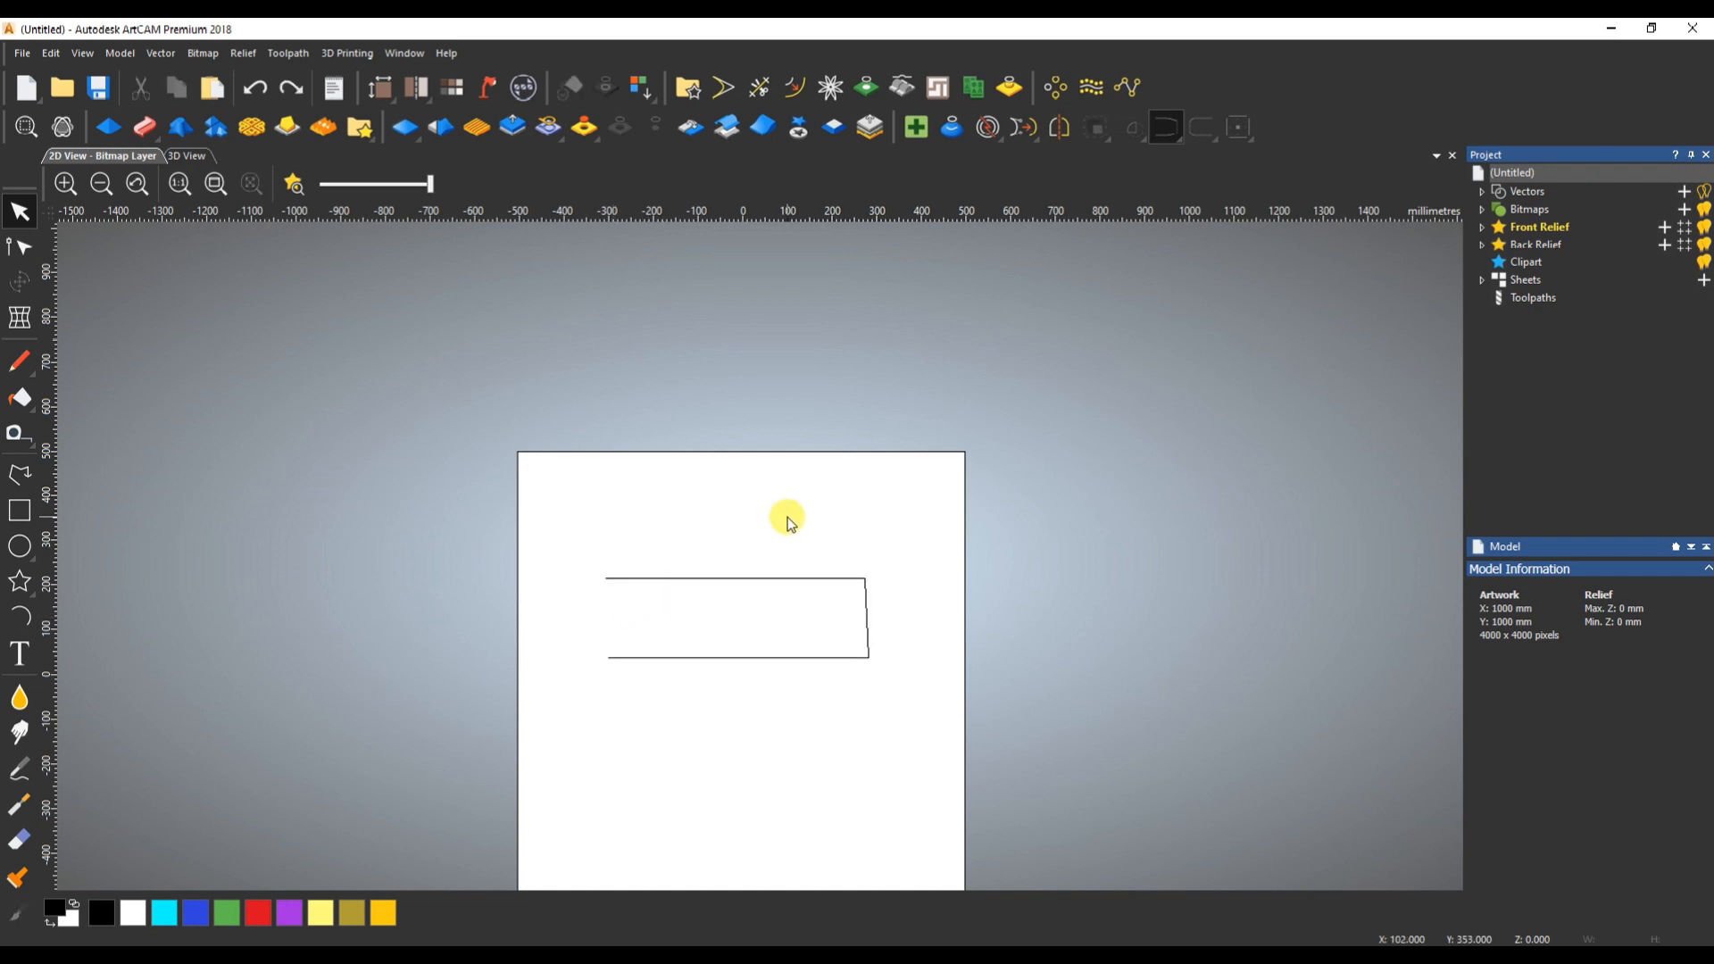
- Try closing the open left side of the joined vector with a smooth curve, and undo it
left_click_drag(1197, 126, 1194, 200)
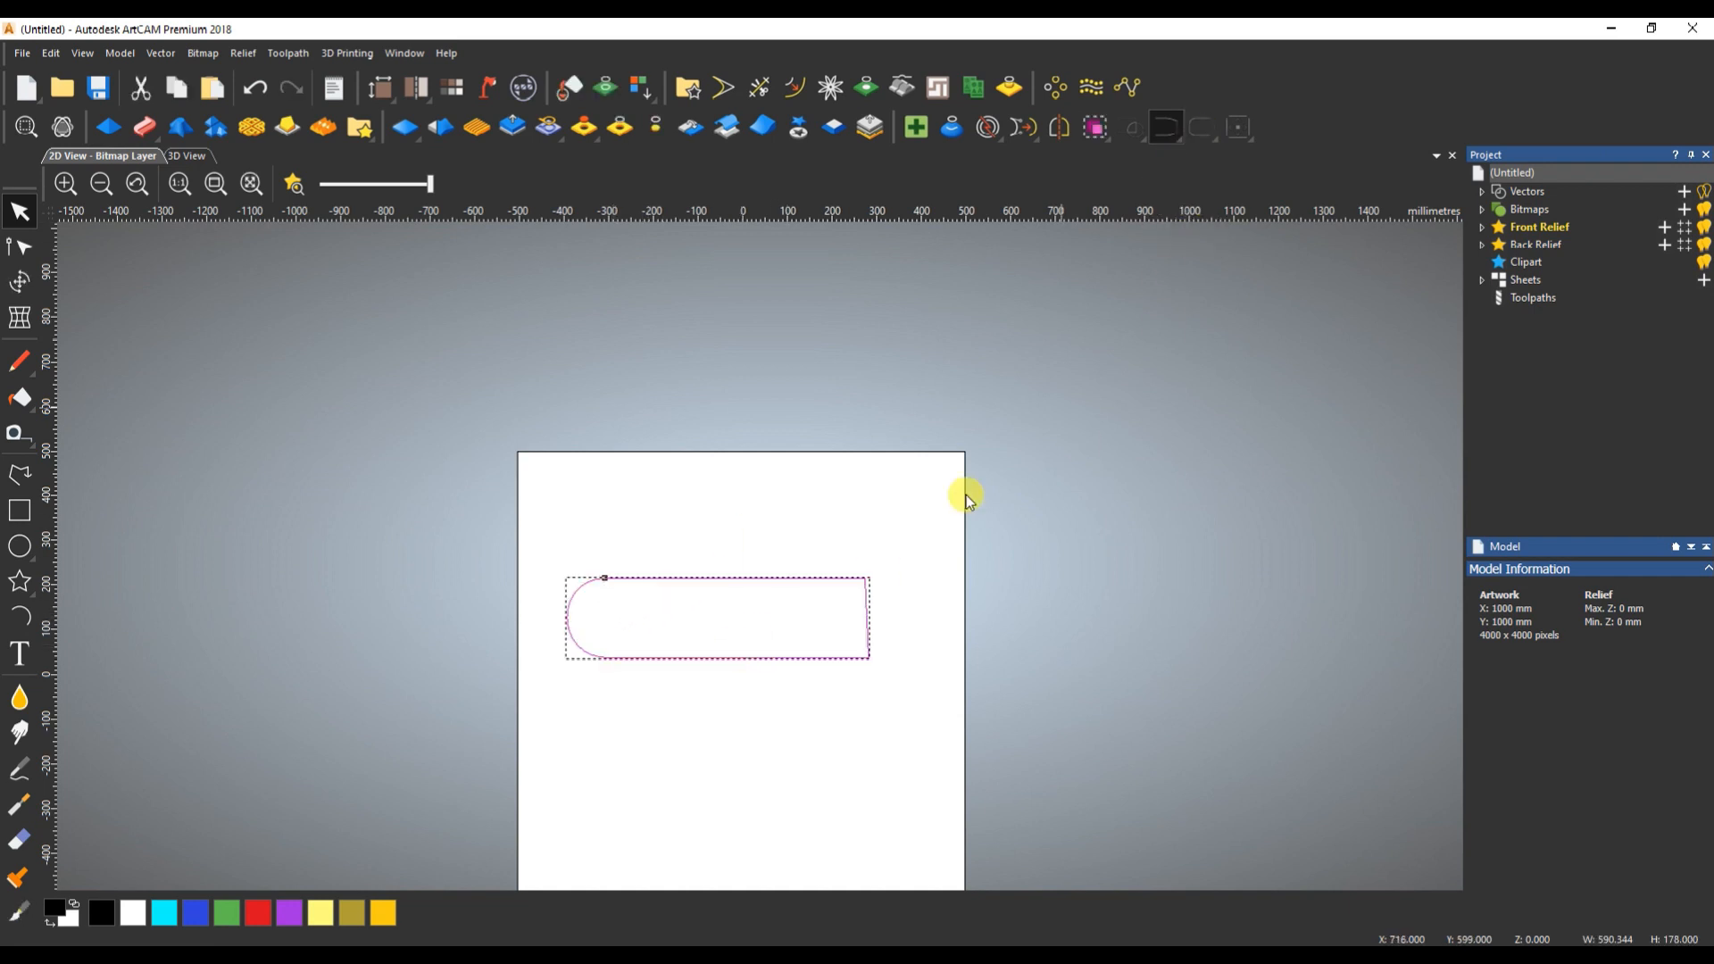
key("ctrl+z")
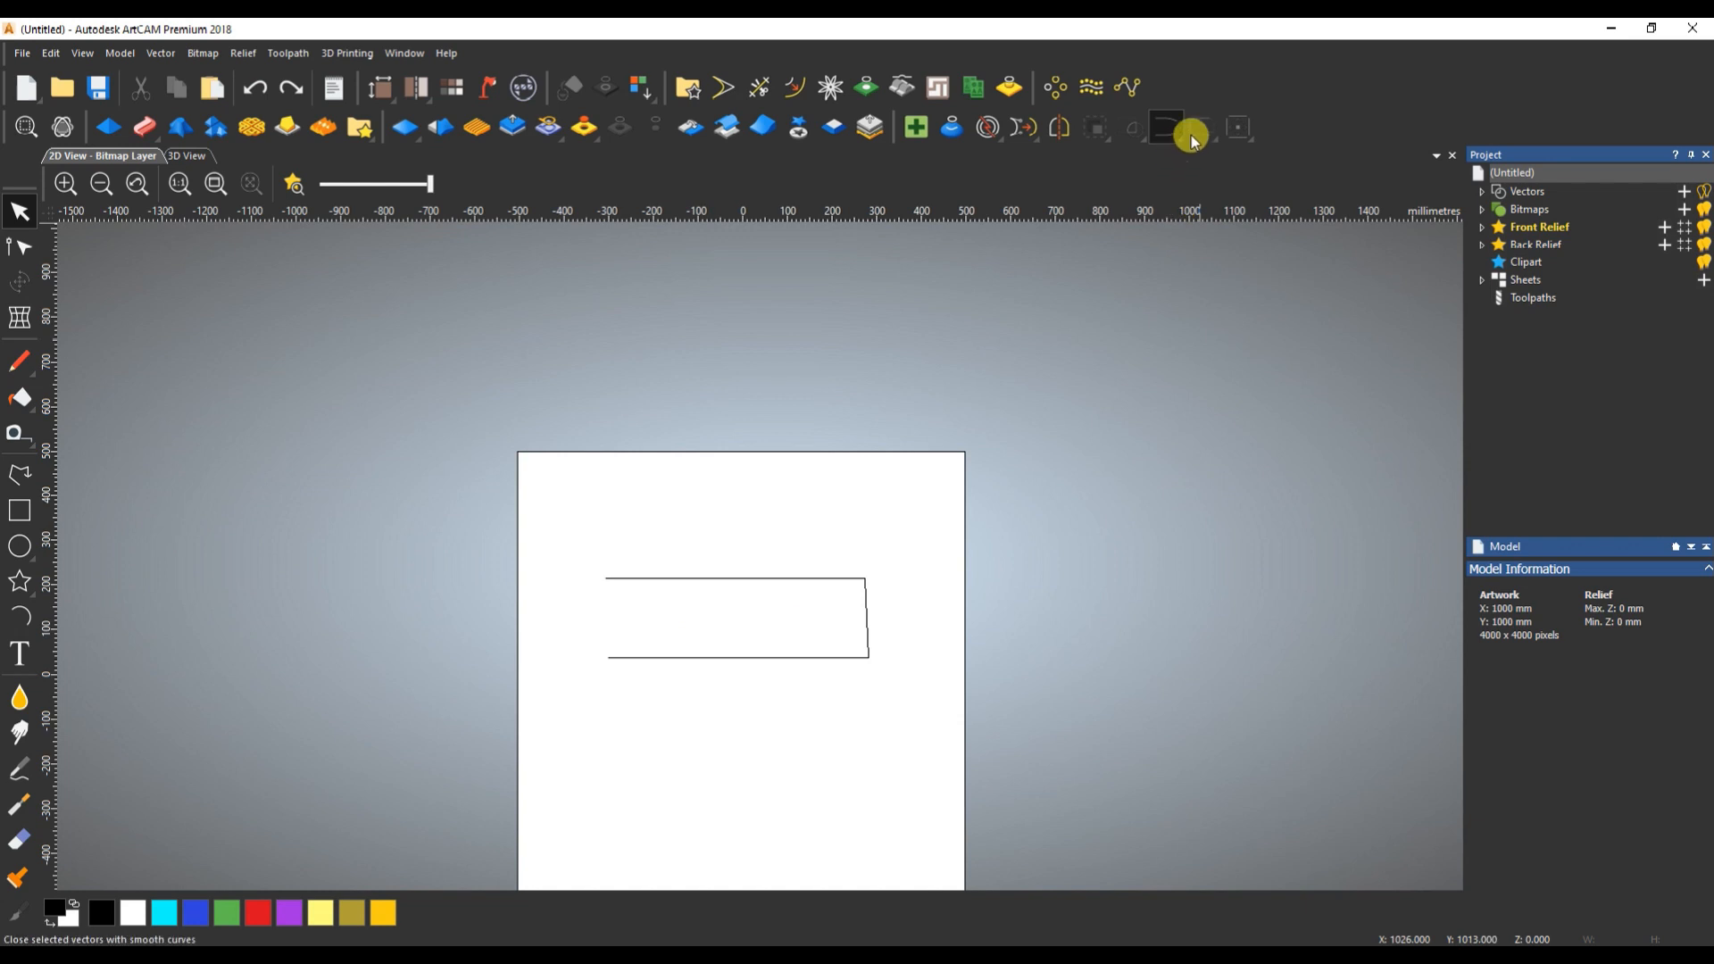
left_click_drag(1191, 134, 1191, 199)
left_click(778, 607)
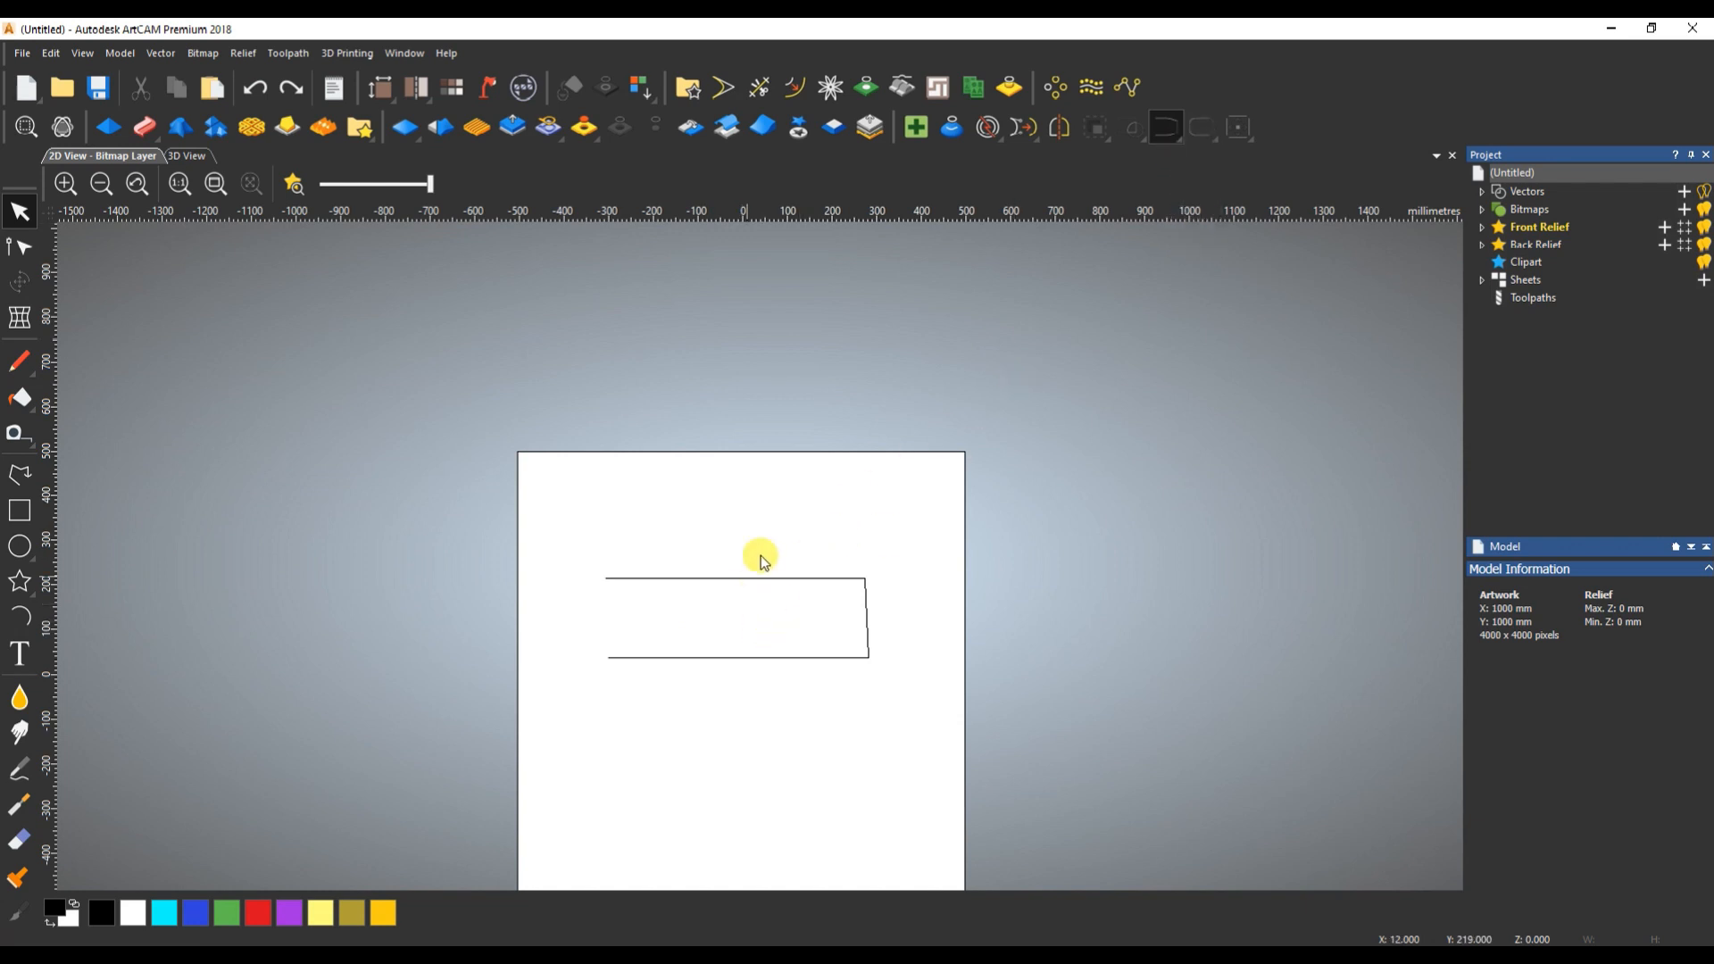
- Try closing the joined vector by merging its two open end points at their midpoint, and undo it
key("ctrl+a")
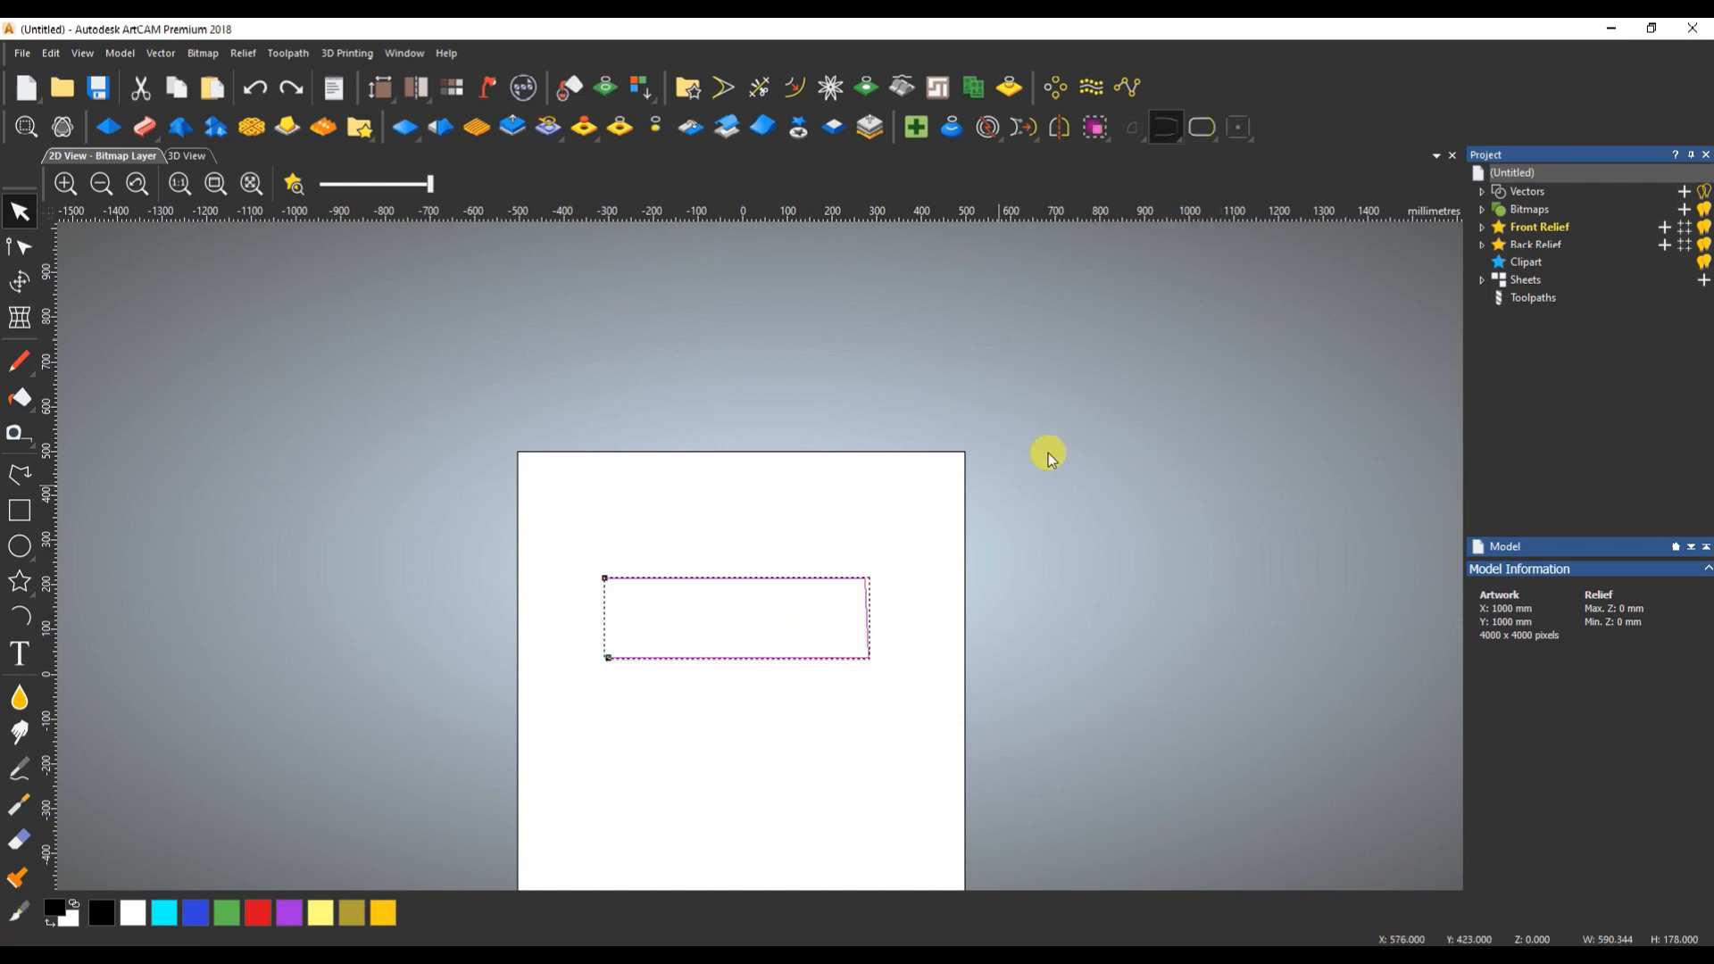
left_click(1196, 126)
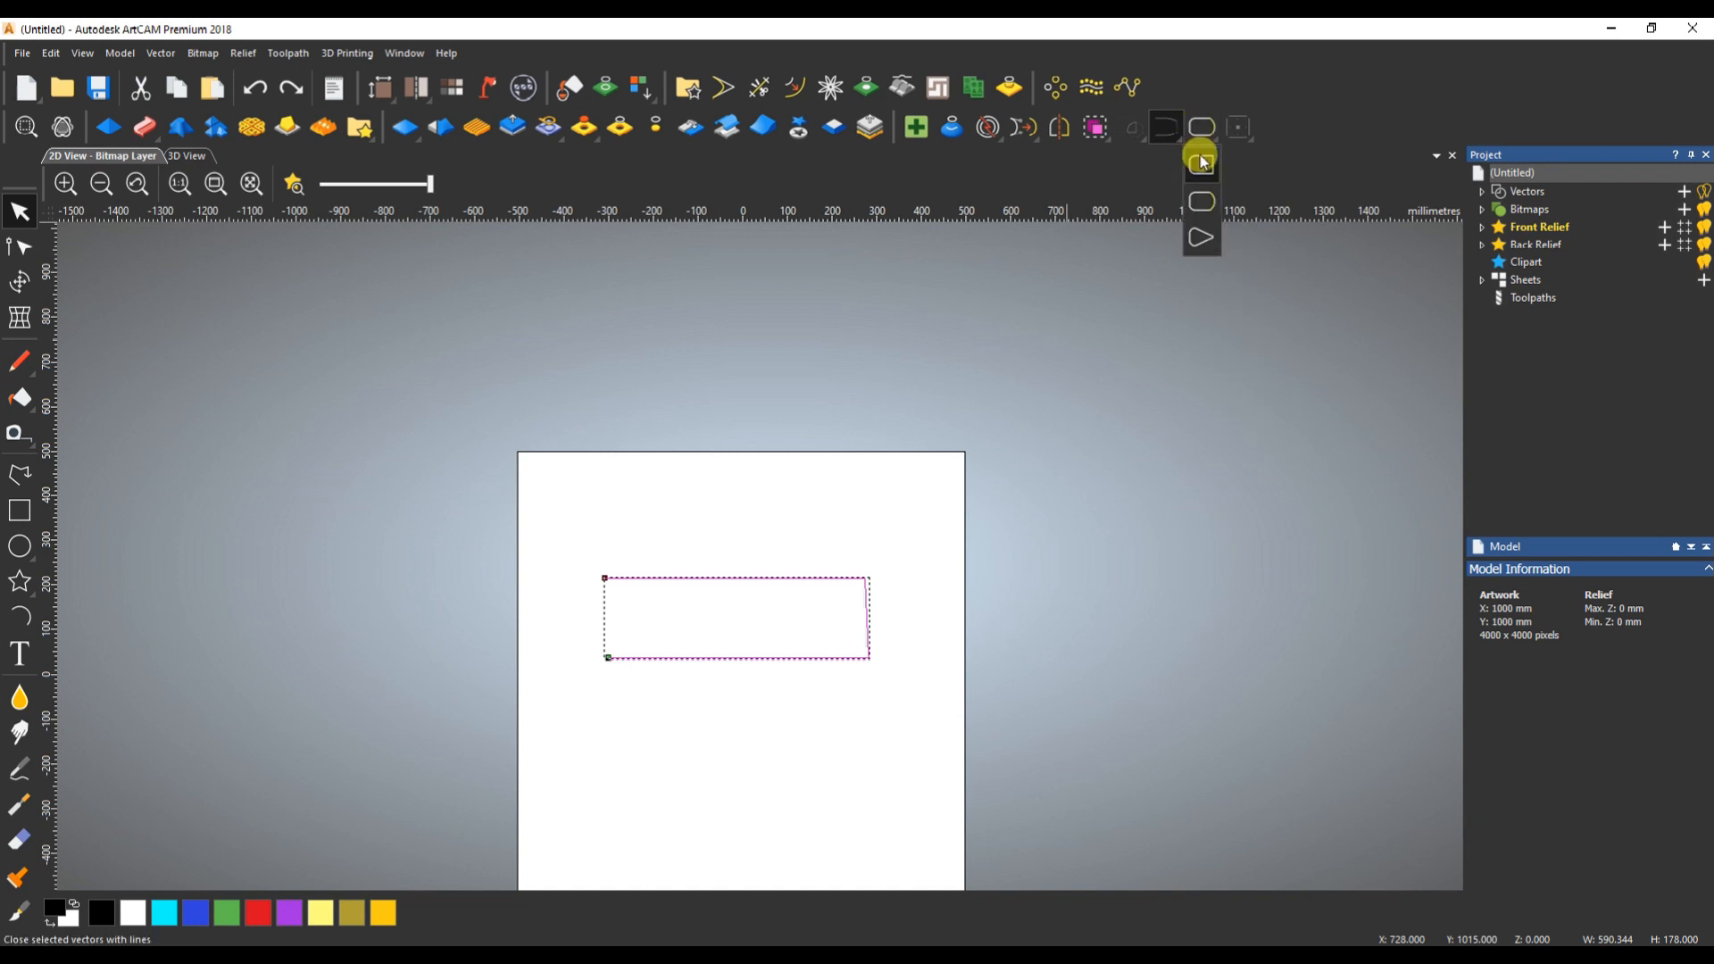
left_click(1197, 237)
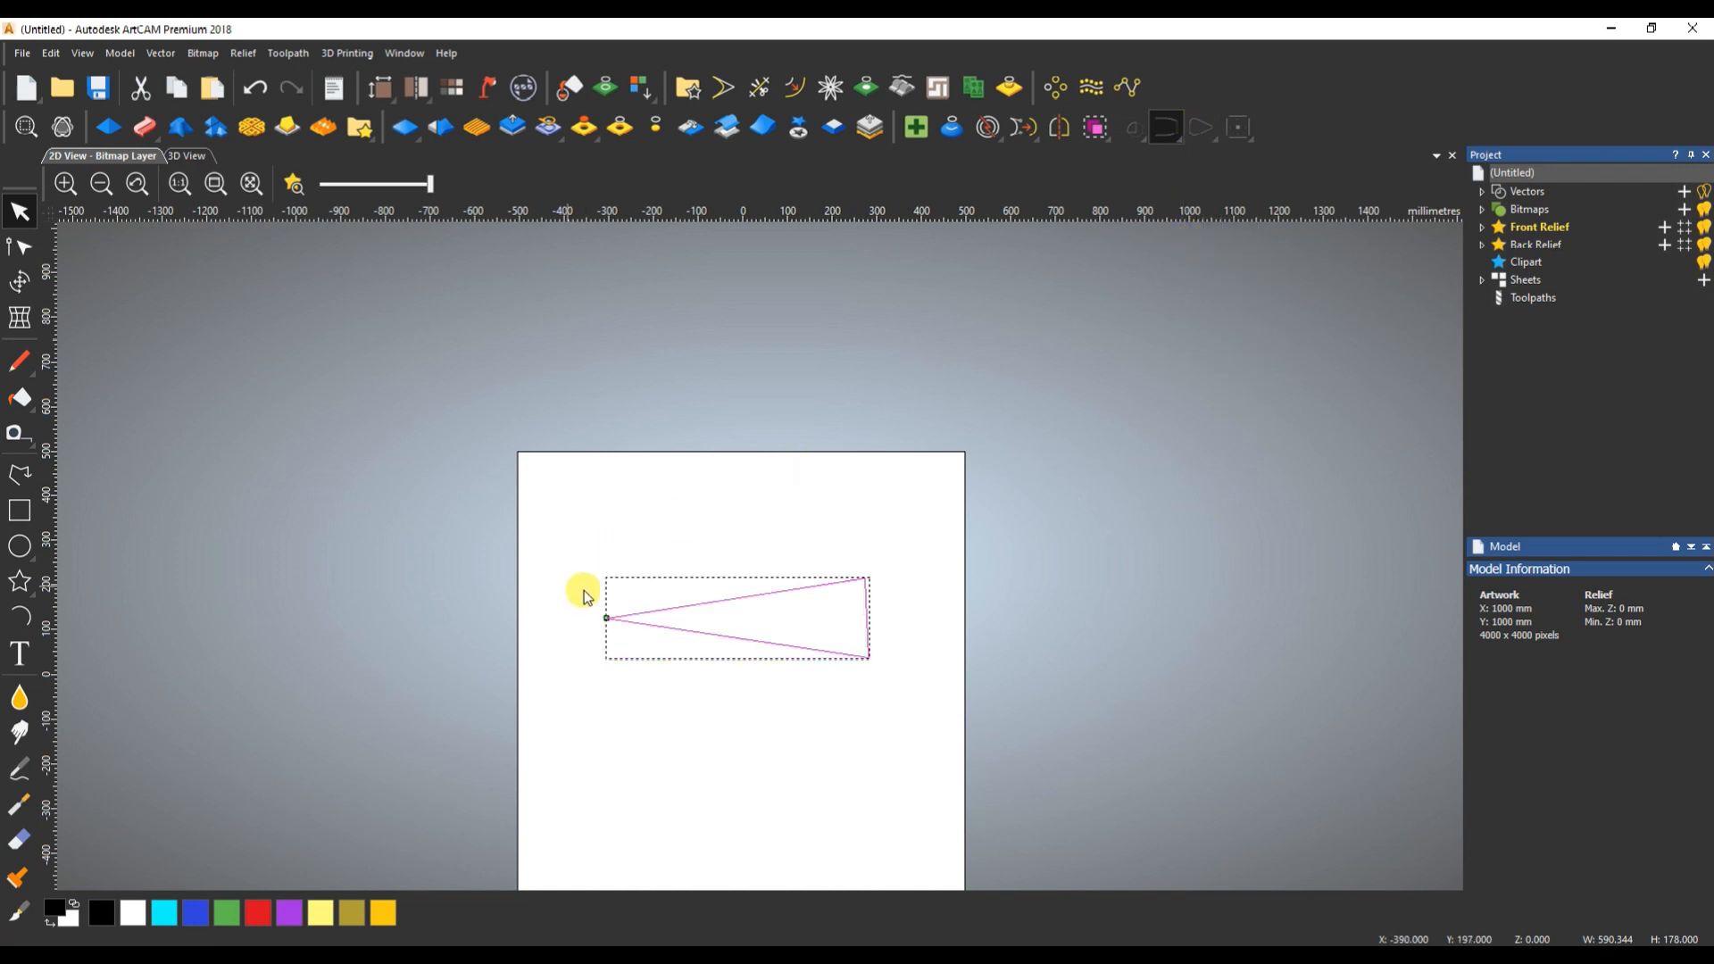
key("ctrl+z")
left_click(752, 625)
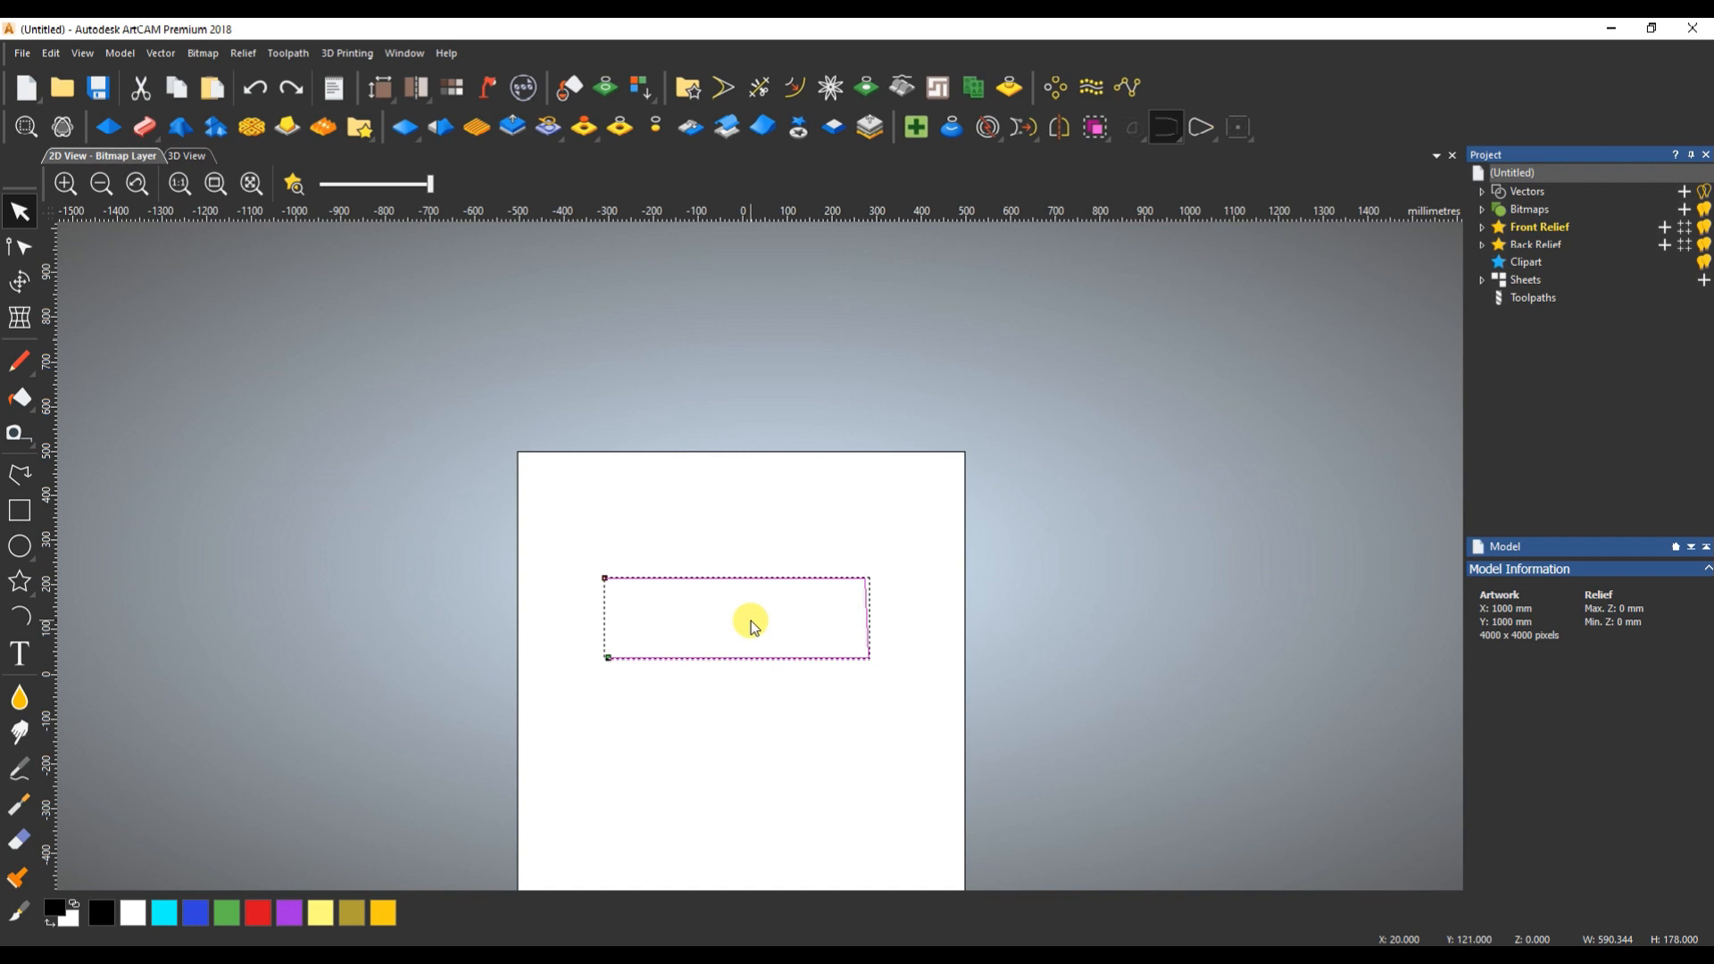